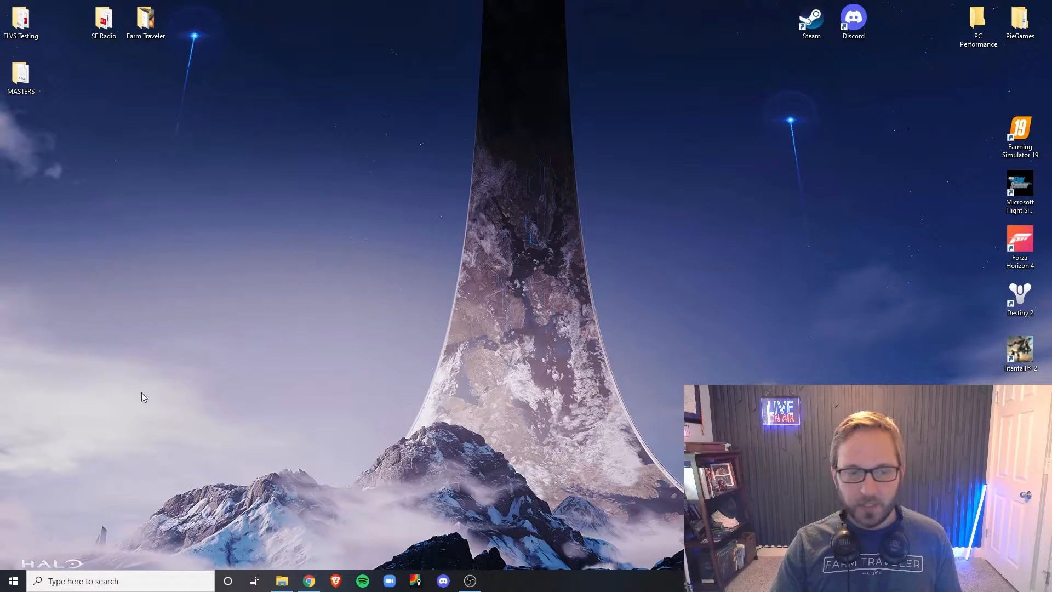
# Open Adobe Audition 2020 and maximize its window.
pyautogui.click(14, 581)
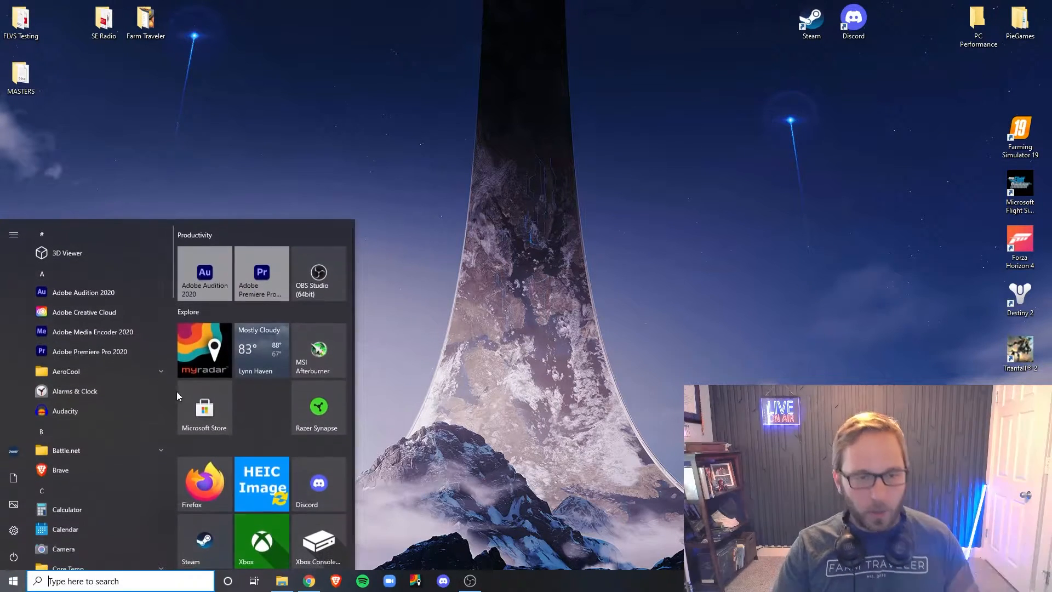
pyautogui.click(218, 281)
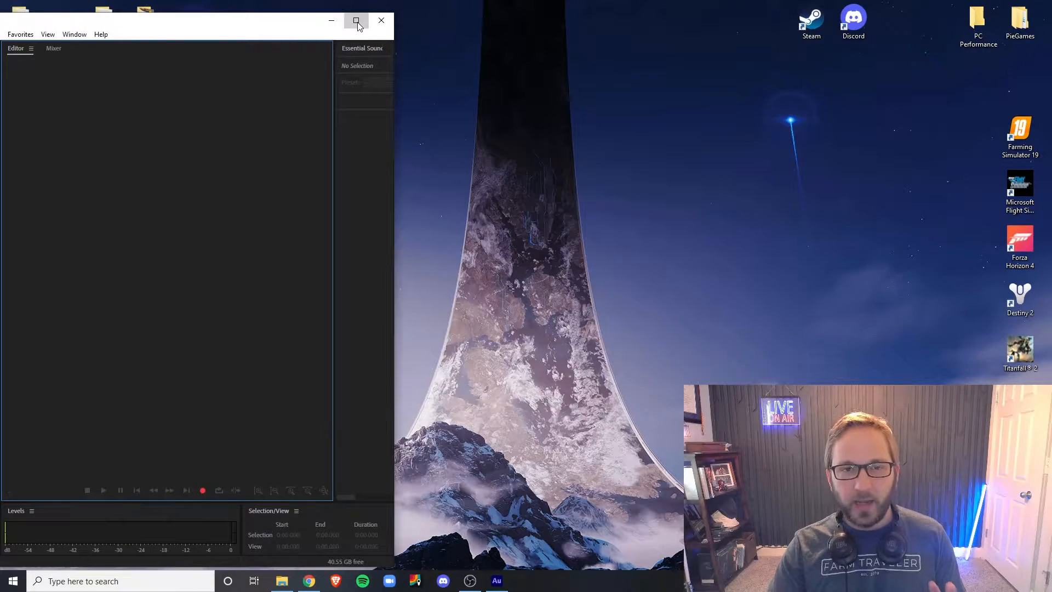
pyautogui.click(356, 21)
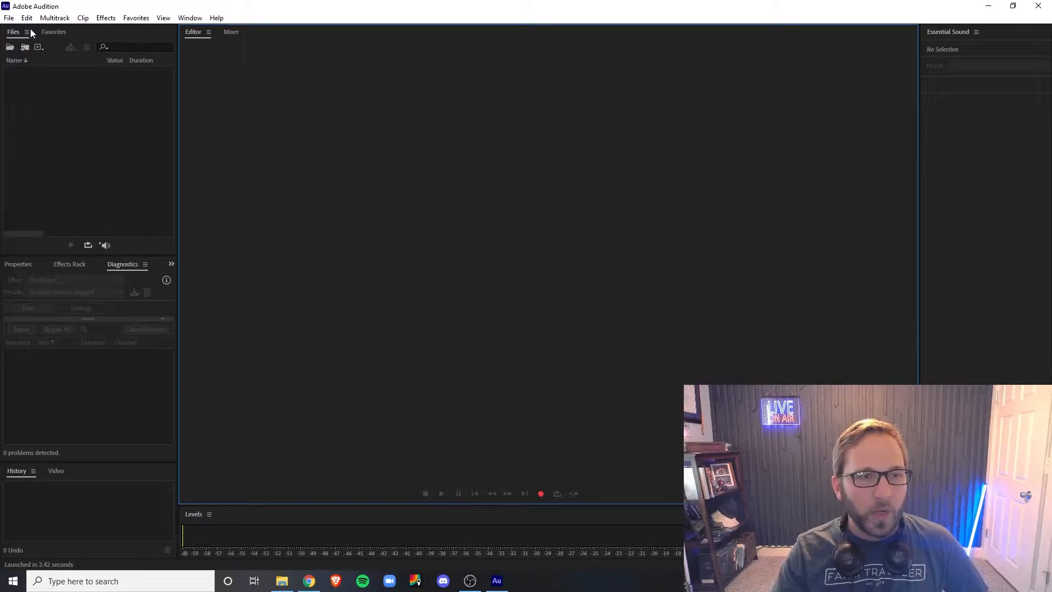
# Start a new multitrack session and set its location to the episode 107 folder inside Season 3.
pyautogui.click(9, 18)
pyautogui.moveTo(29, 34)
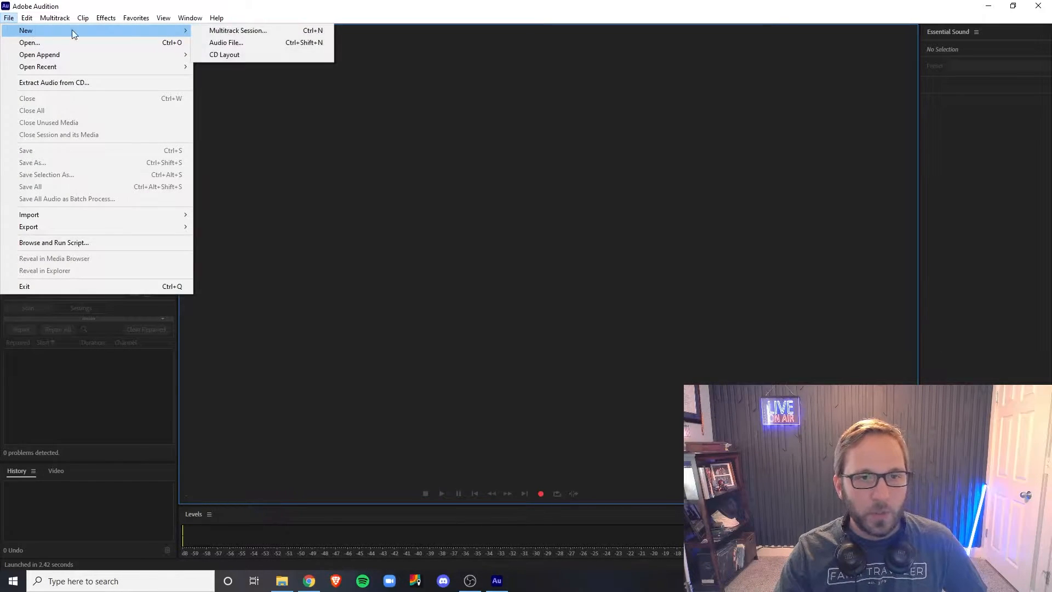
pyautogui.click(230, 30)
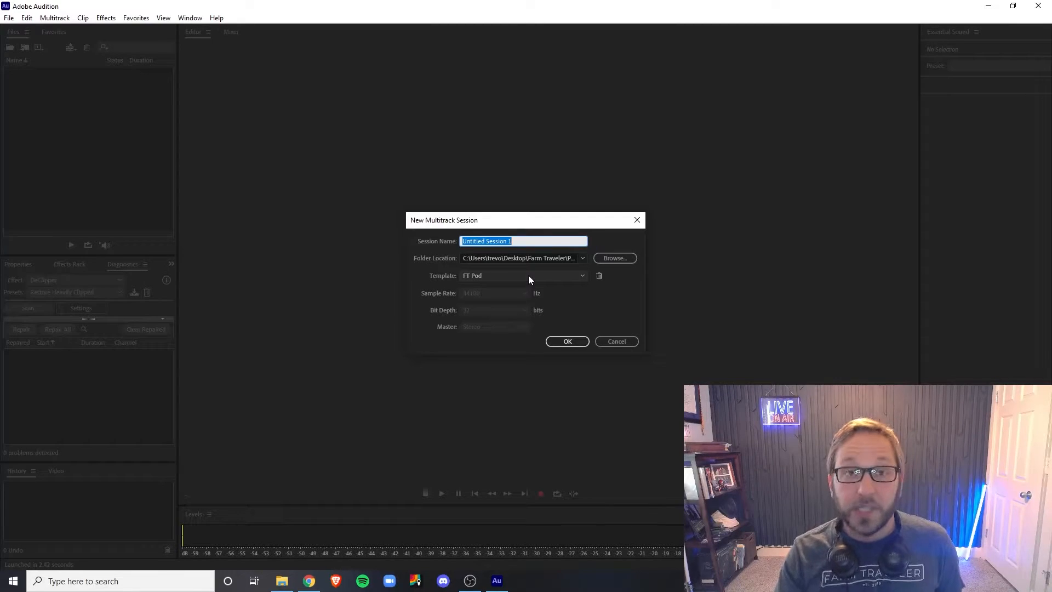
pyautogui.tripleClick(547, 241)
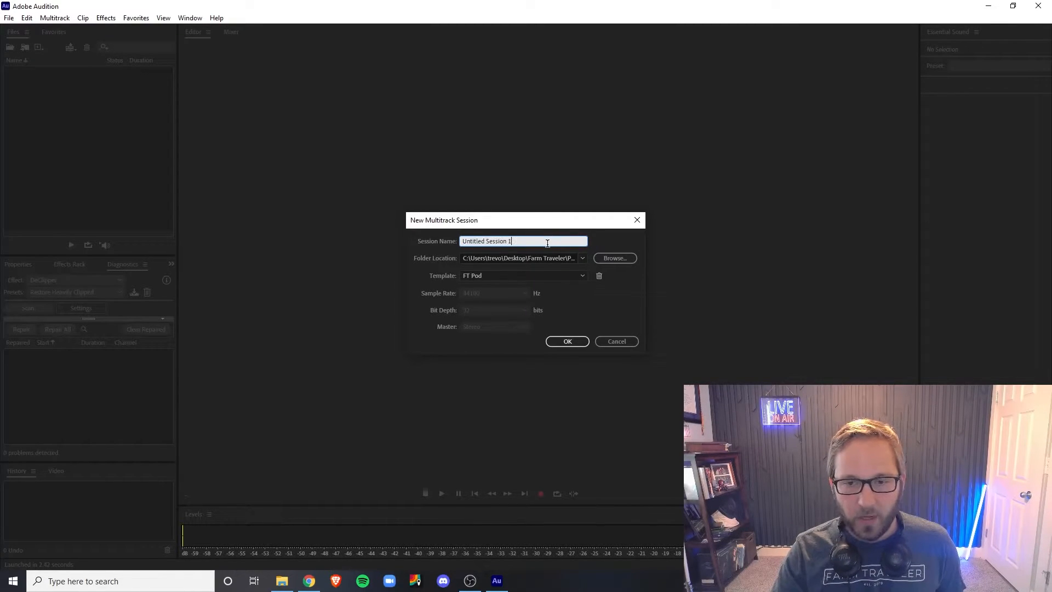
pyautogui.click(603, 259)
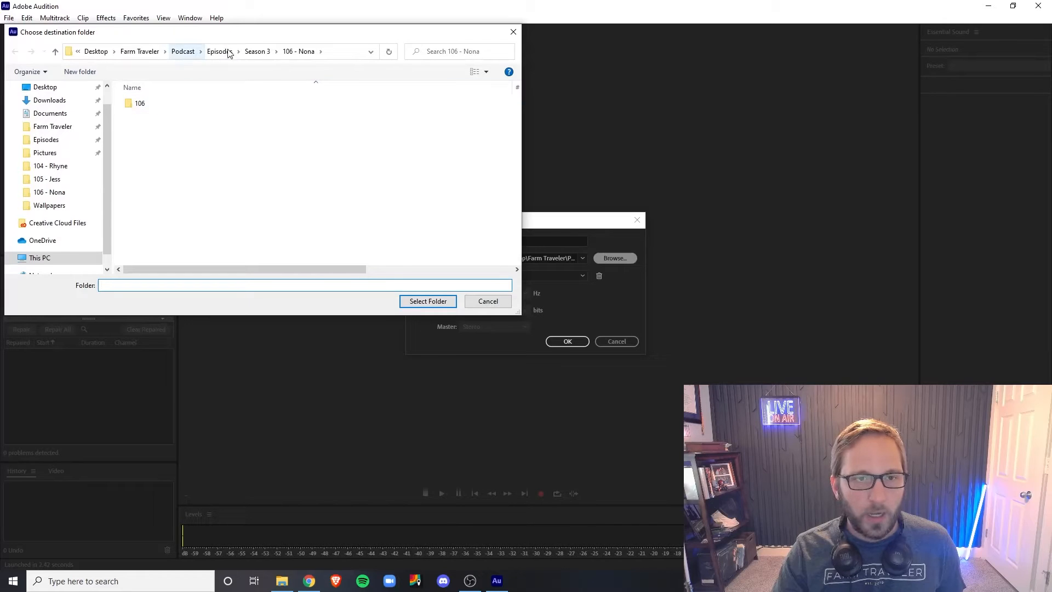
pyautogui.click(255, 51)
pyautogui.doubleClick(179, 115)
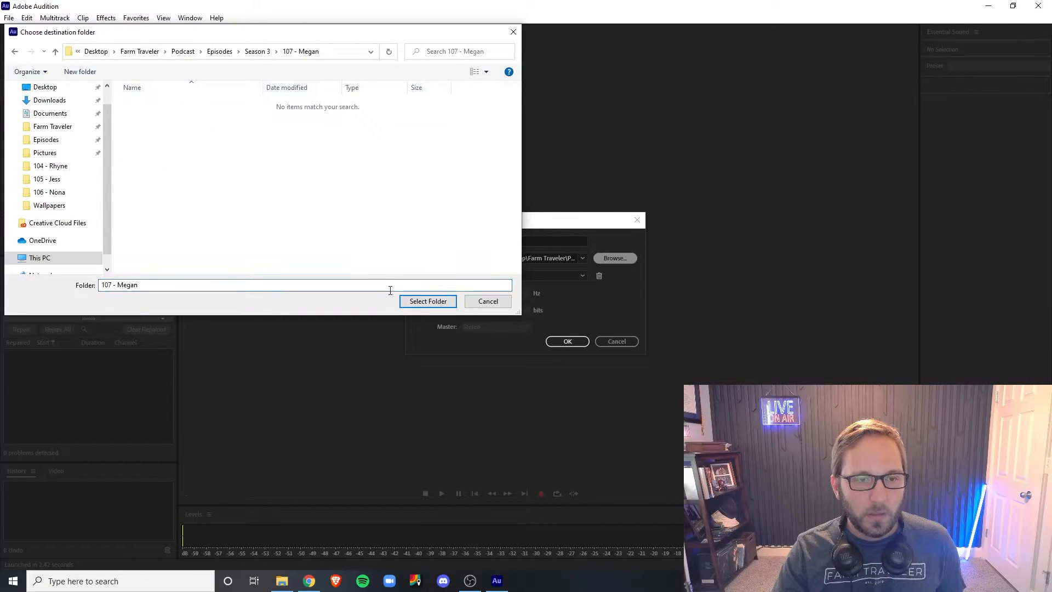
pyautogui.click(428, 302)
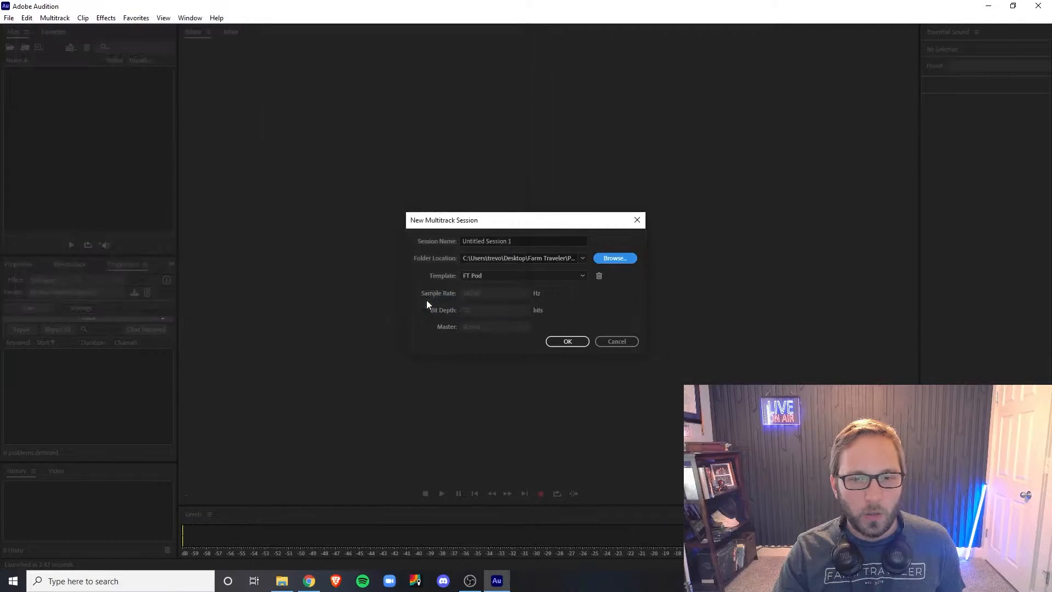
# Name the session "107 Ep." and create it from the FT Pod template.
pyautogui.click(532, 241)
pyautogui.tripleClick(532, 241)
pyautogui.write('107 Ep.')
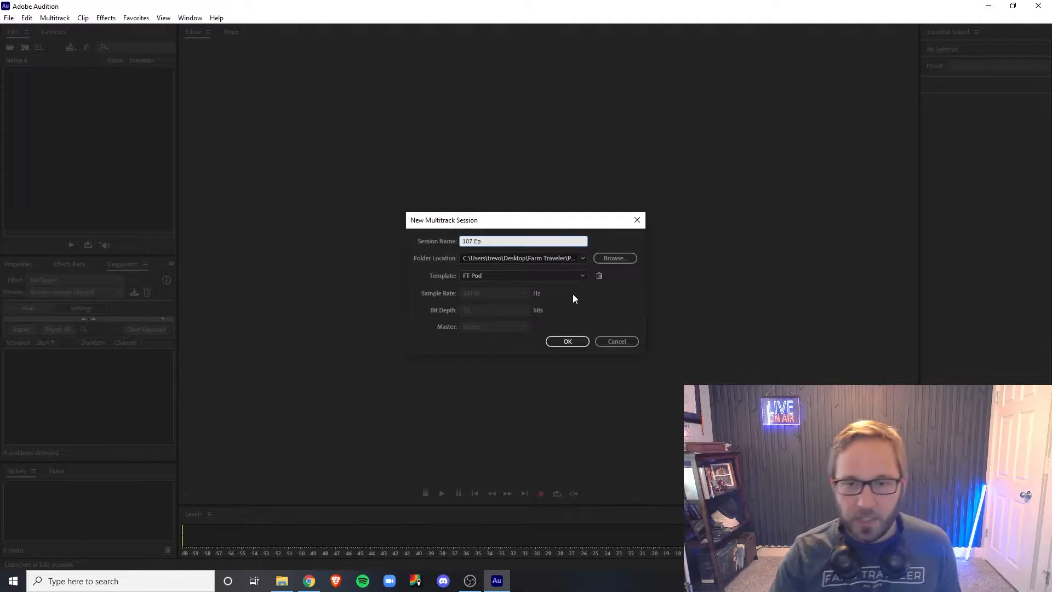
pyautogui.click(567, 341)
pyautogui.click(629, 303)
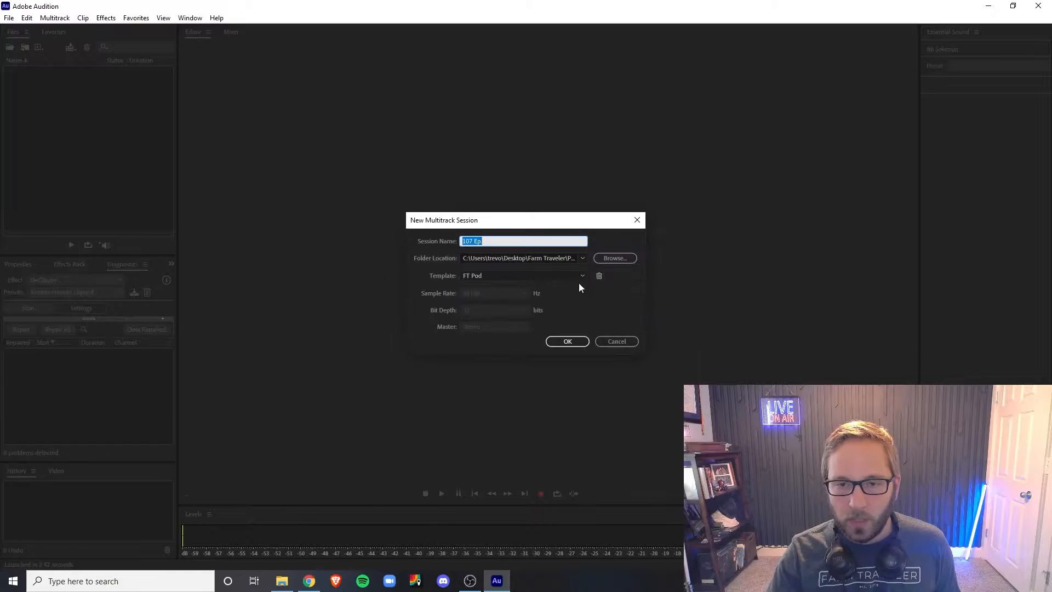
pyautogui.click(525, 241)
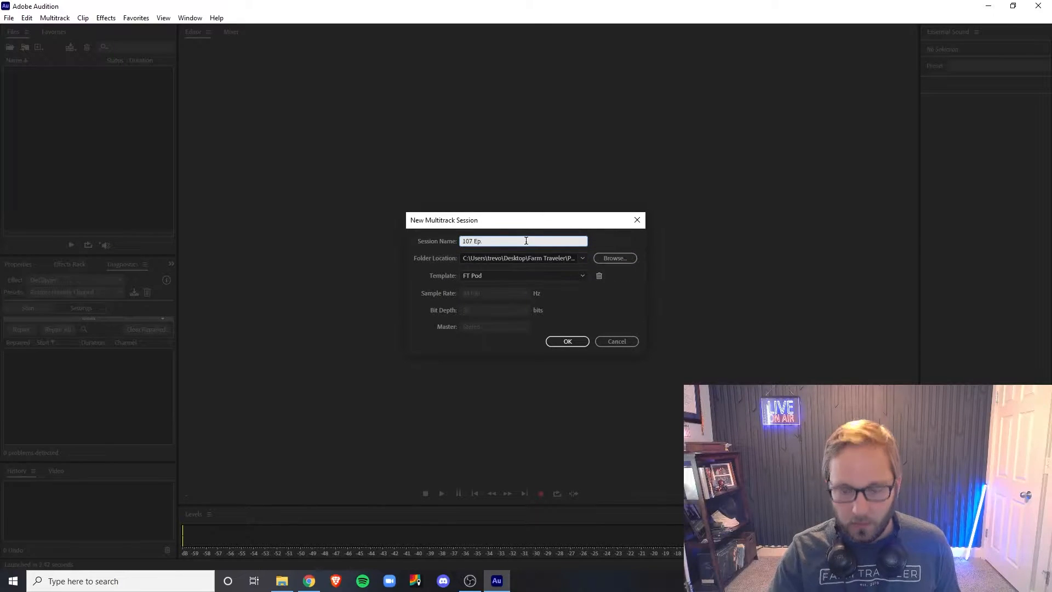
pyautogui.click(566, 341)
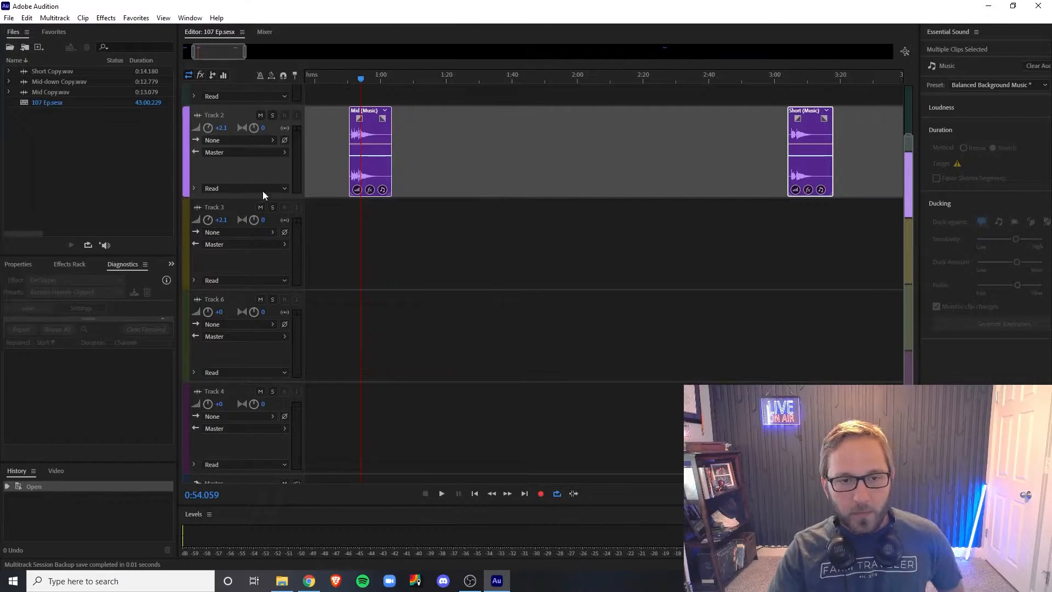
# Examine the template's music clips across the session timeline and briefly play from the playhead.
pyautogui.scroll(-3, 324, 81)
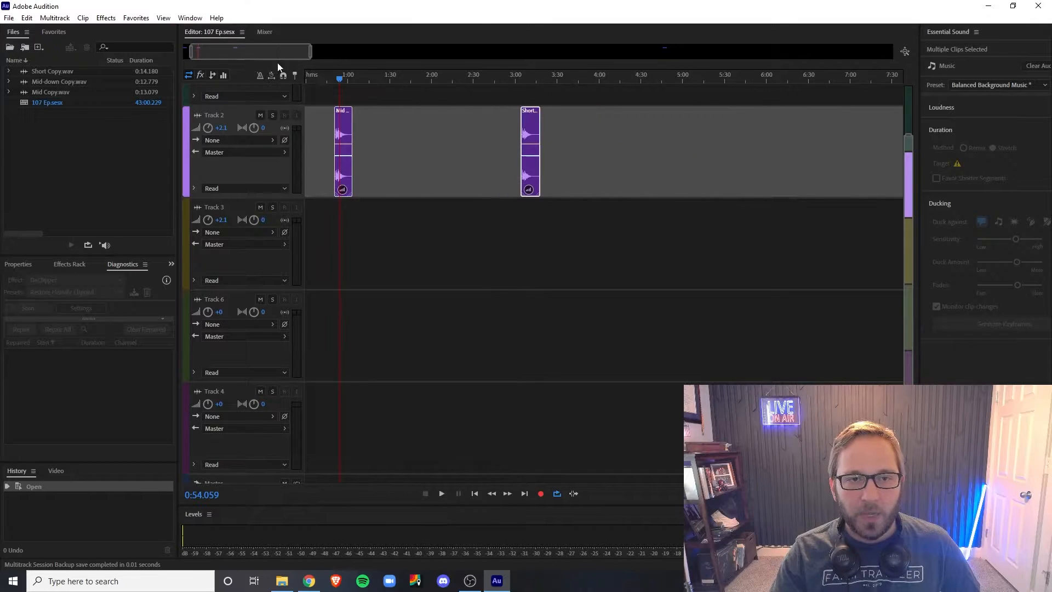
pyautogui.scroll(-4, 269, 52)
pyautogui.moveTo(273, 53); pyautogui.dragTo(268, 53)
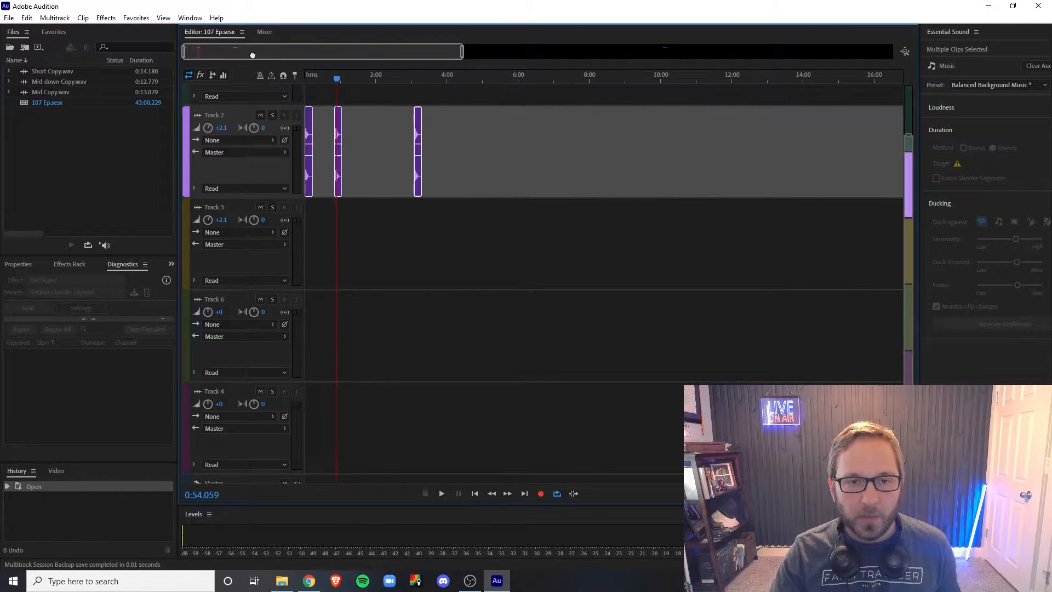
pyautogui.press('space')
pyautogui.press('space')
pyautogui.moveTo(345, 50); pyautogui.dragTo(297, 51)
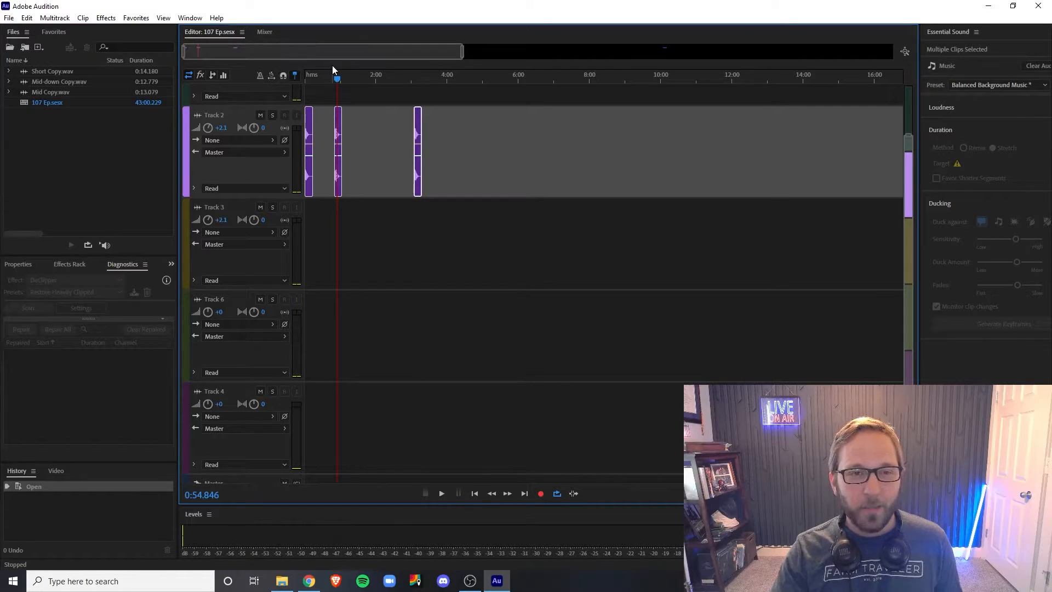
# Import the two farm-traveler recordings from the episode 107 folder in Season 3 into the session.
pyautogui.click(9, 21)
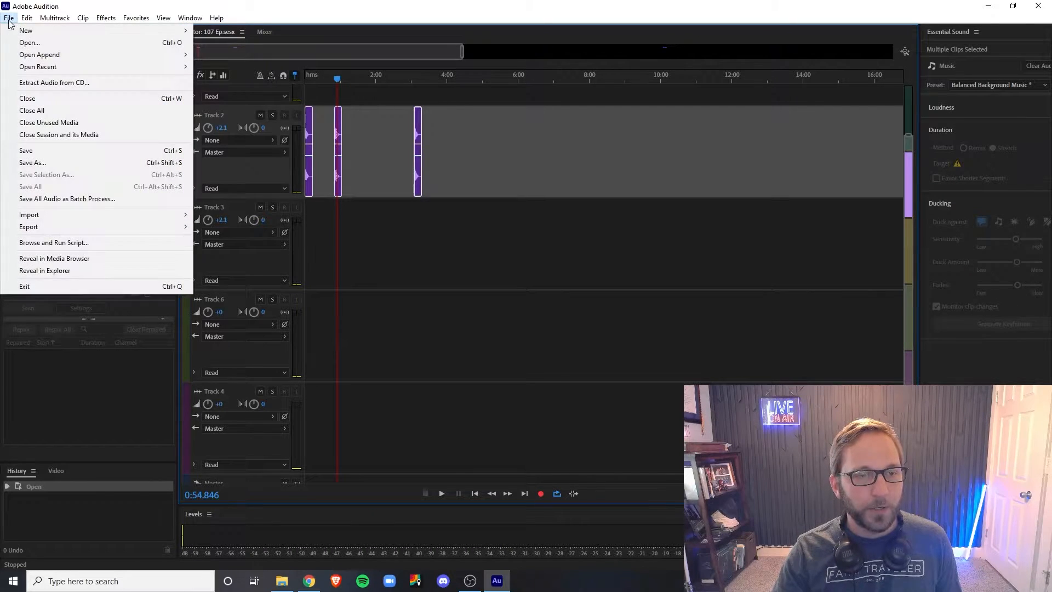
pyautogui.moveTo(31, 218)
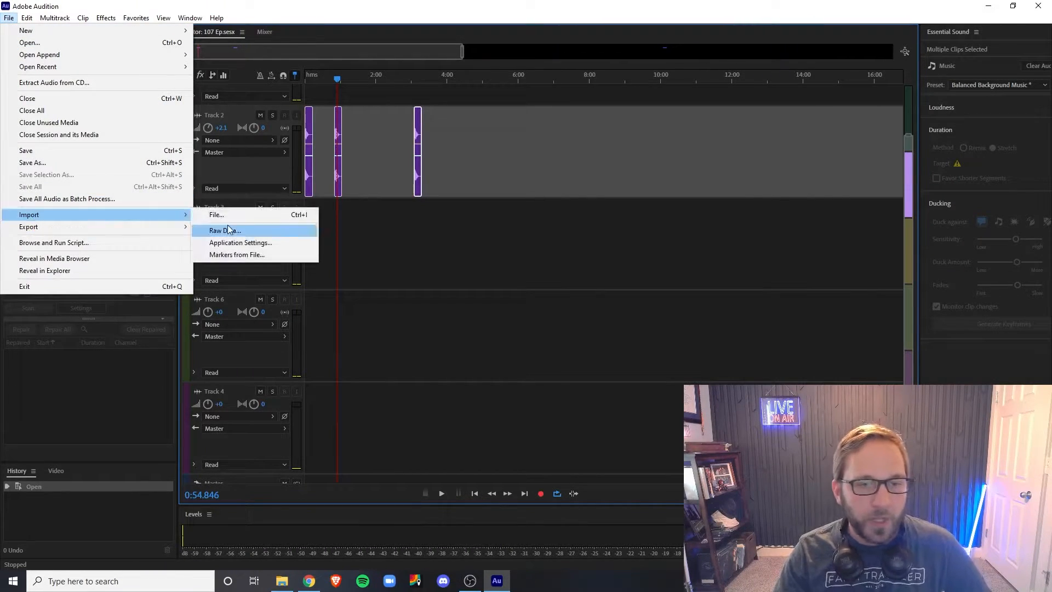
pyautogui.click(225, 215)
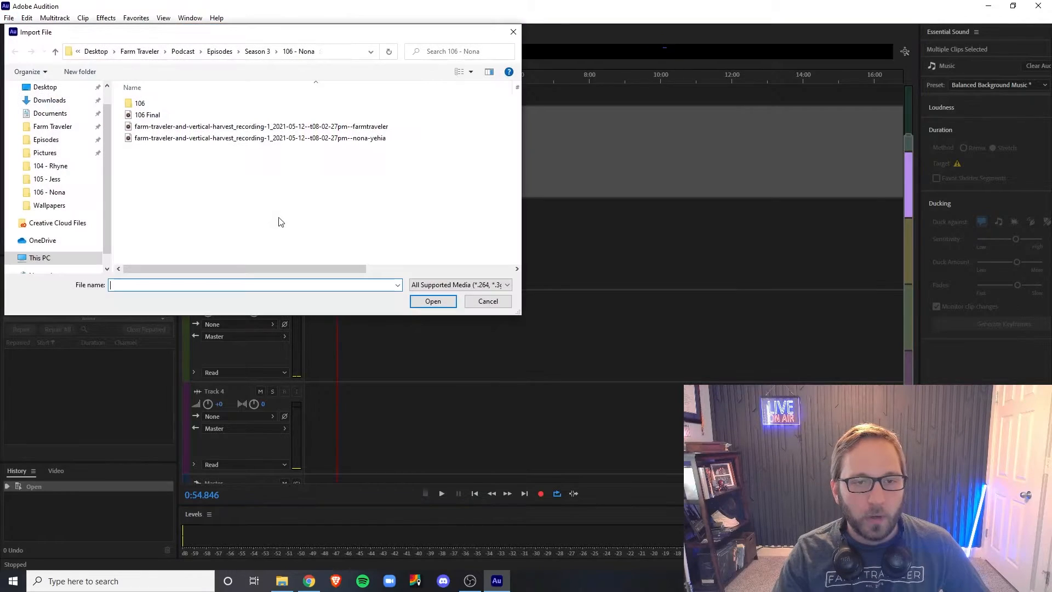
pyautogui.click(257, 51)
pyautogui.doubleClick(160, 113)
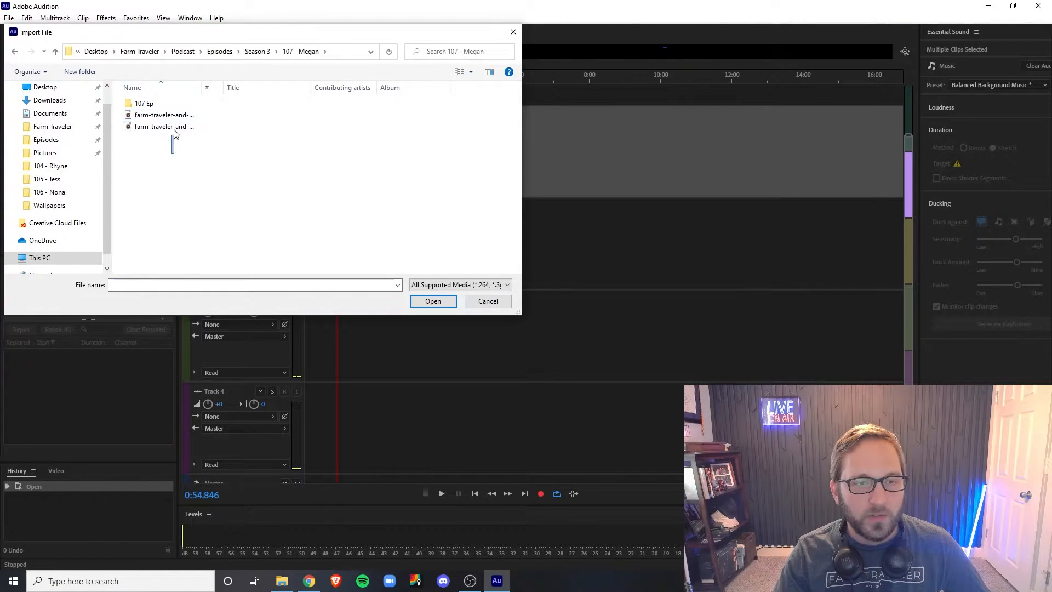
pyautogui.moveTo(175, 156); pyautogui.dragTo(179, 115)
pyautogui.click(433, 301)
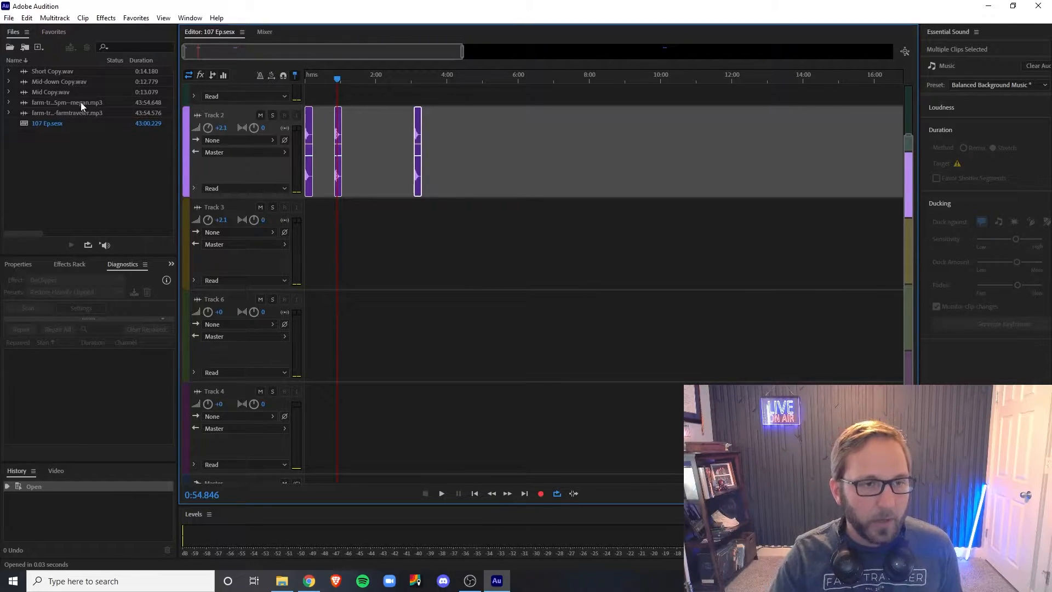
# Place the farmtraveler recording on Track 3 and the guest's recording on Track 6, both starting at about 4:20 after the music clips.
pyautogui.moveTo(79, 103); pyautogui.dragTo(468, 236)
pyautogui.moveTo(62, 121); pyautogui.dragTo(481, 390)
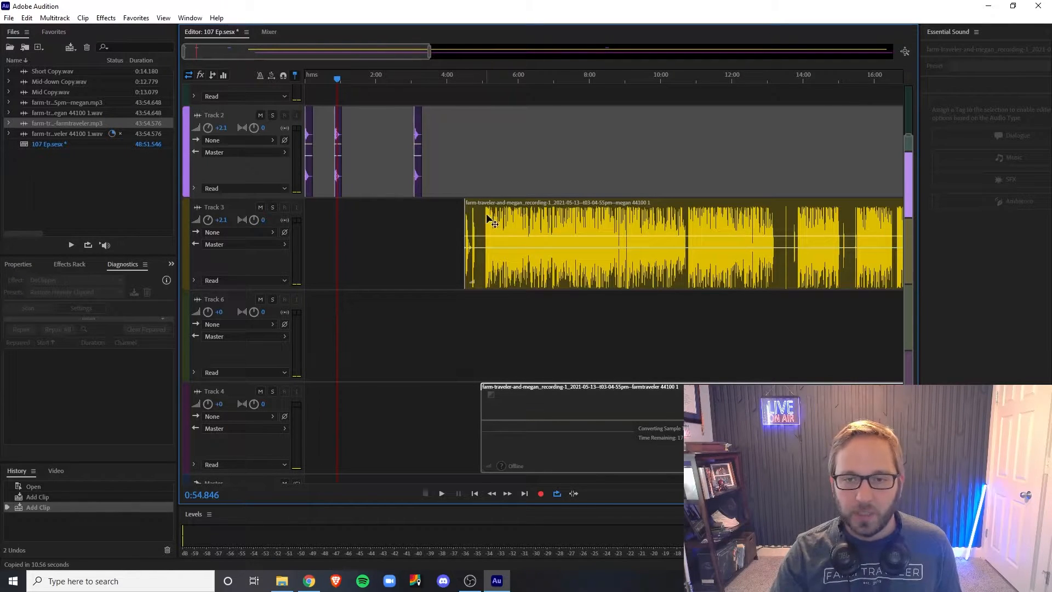
pyautogui.moveTo(479, 226); pyautogui.dragTo(477, 318)
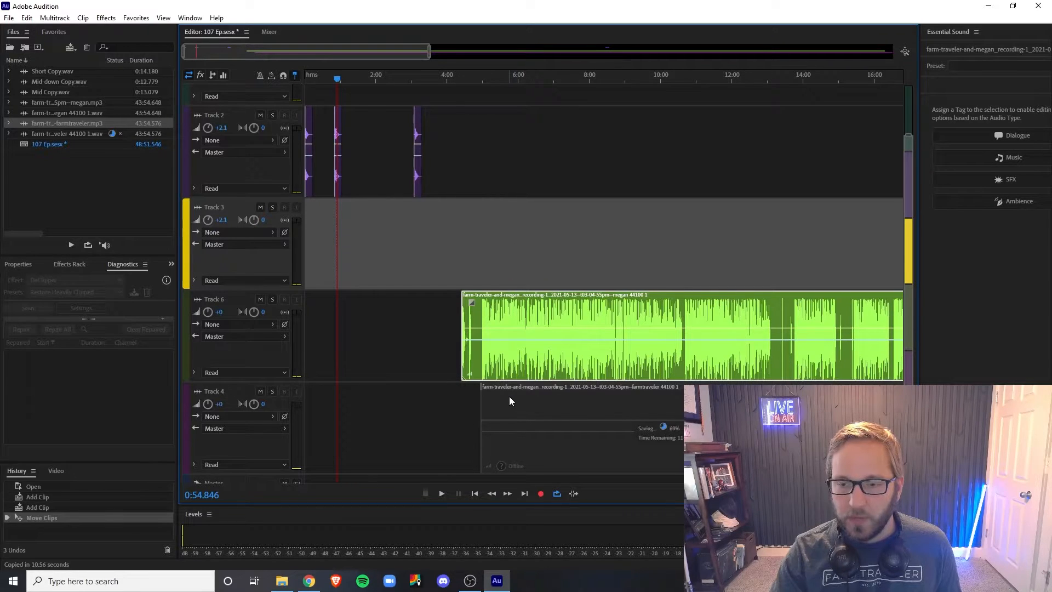
pyautogui.moveTo(513, 400); pyautogui.dragTo(482, 257)
pyautogui.click(466, 161)
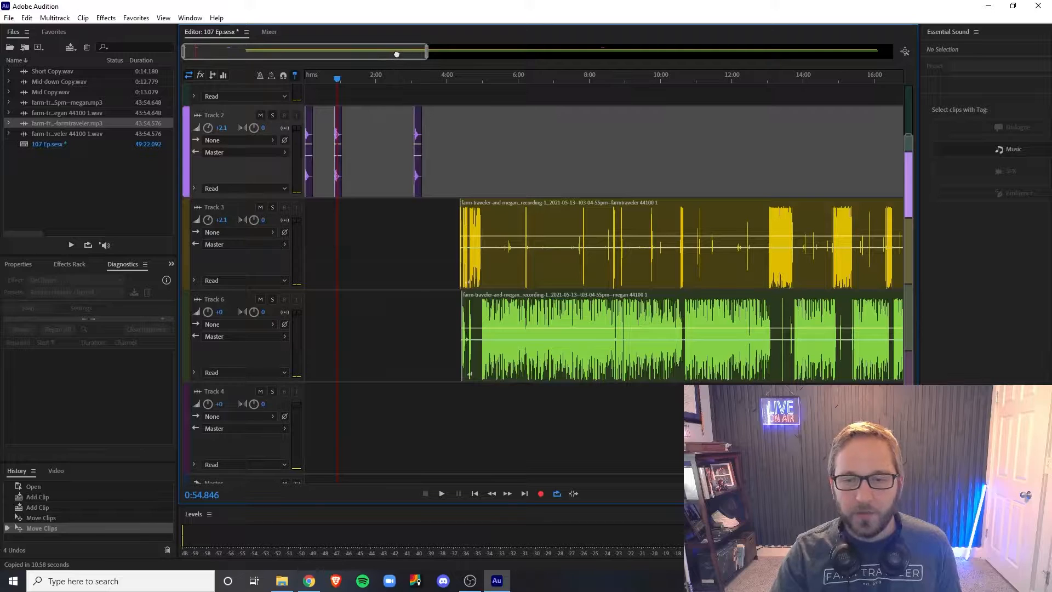
# Open the farmtraveler clip in the waveform editor and normalize the entire recording to -3 dB.
pyautogui.doubleClick(616, 238)
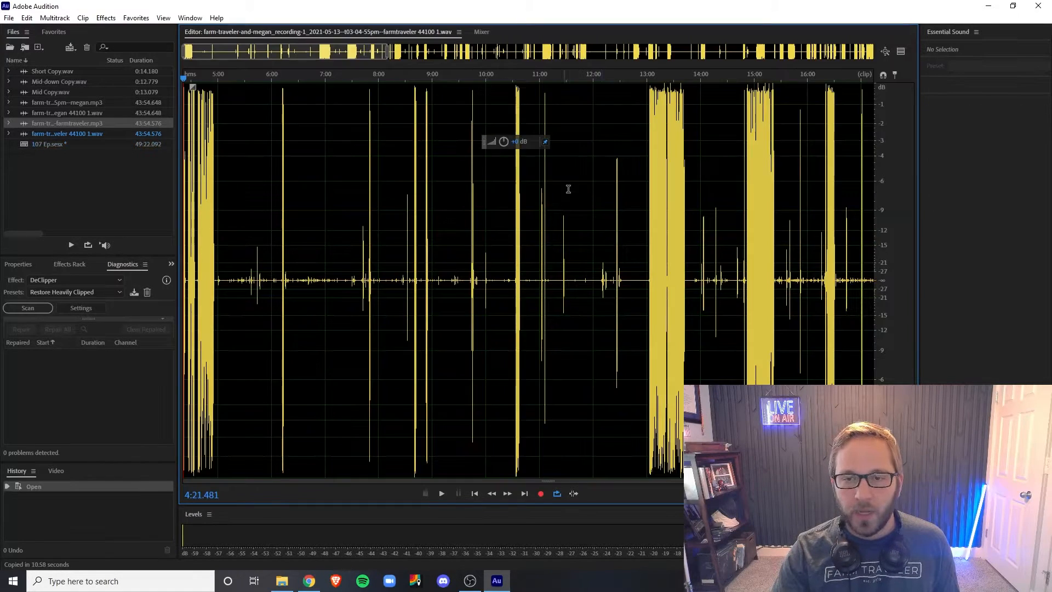
pyautogui.scroll(-3, 547, 182)
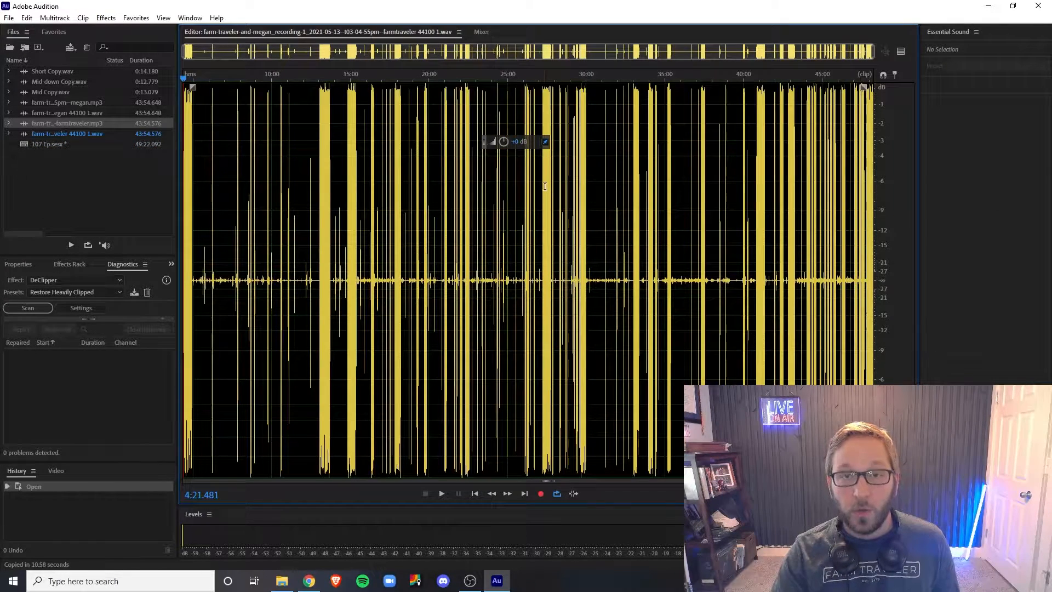
pyautogui.hotkey('ctrl', 'a')
pyautogui.click(135, 18)
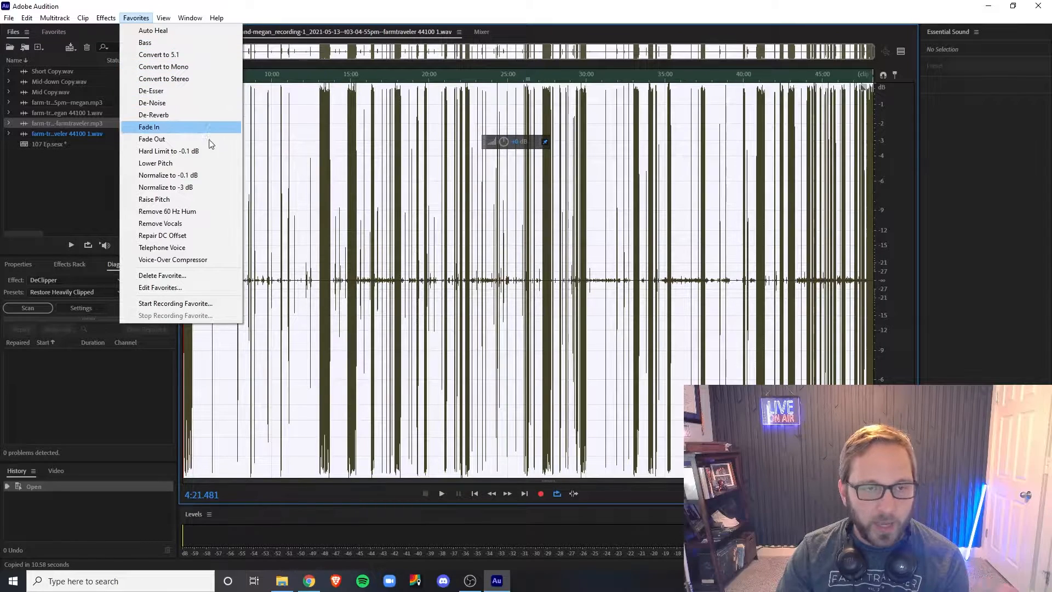
pyautogui.click(193, 188)
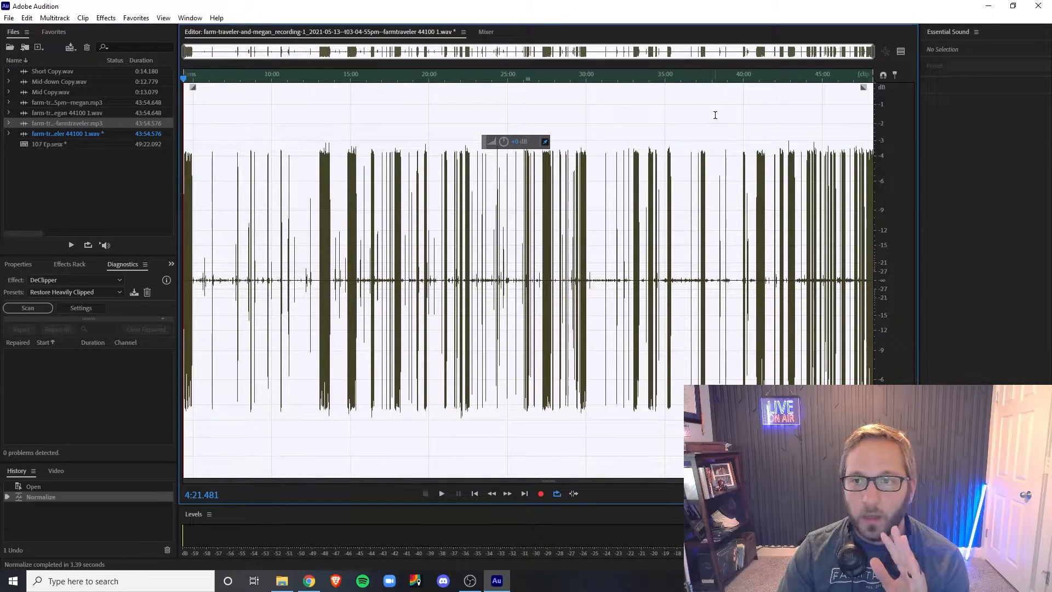
pyautogui.click(713, 148)
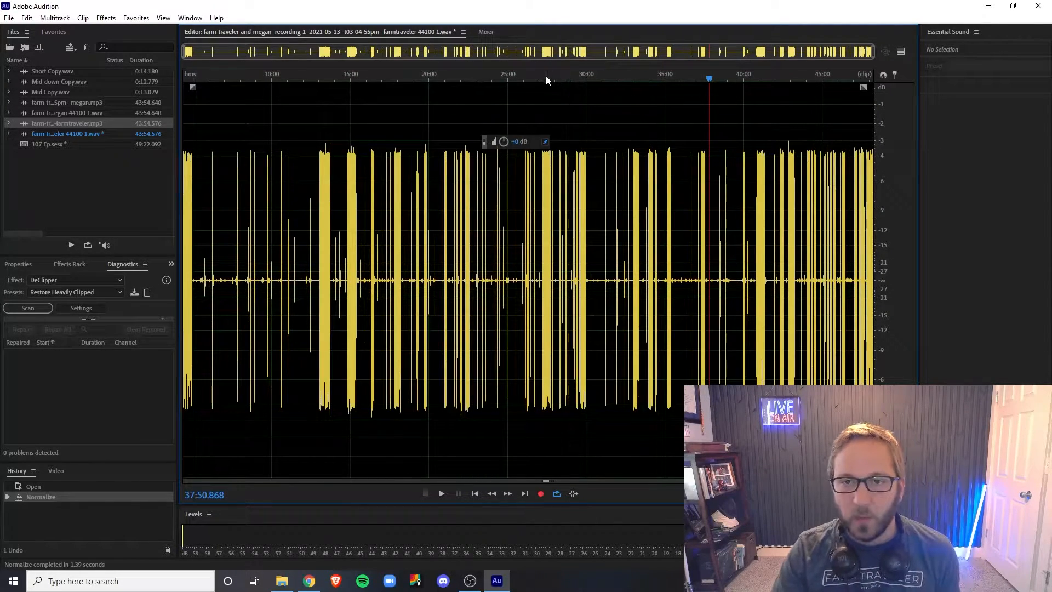
# Move the volume adjustment overlay off the waveform and play the normalized recording from about 27:21 to check its level.
pyautogui.scroll(5, 546, 78)
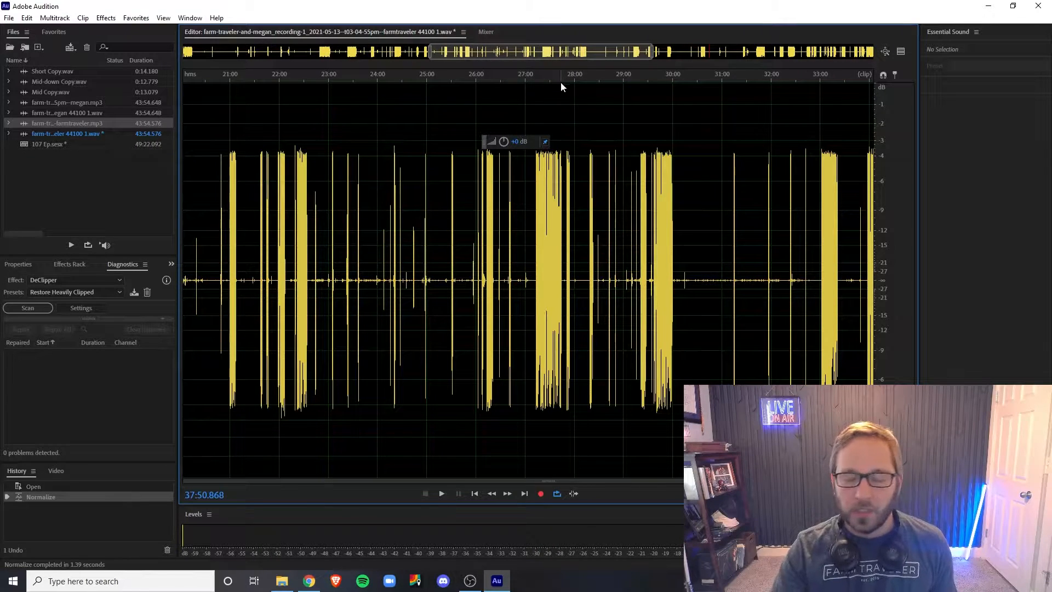
pyautogui.click(548, 79)
pyautogui.scroll(3, 550, 82)
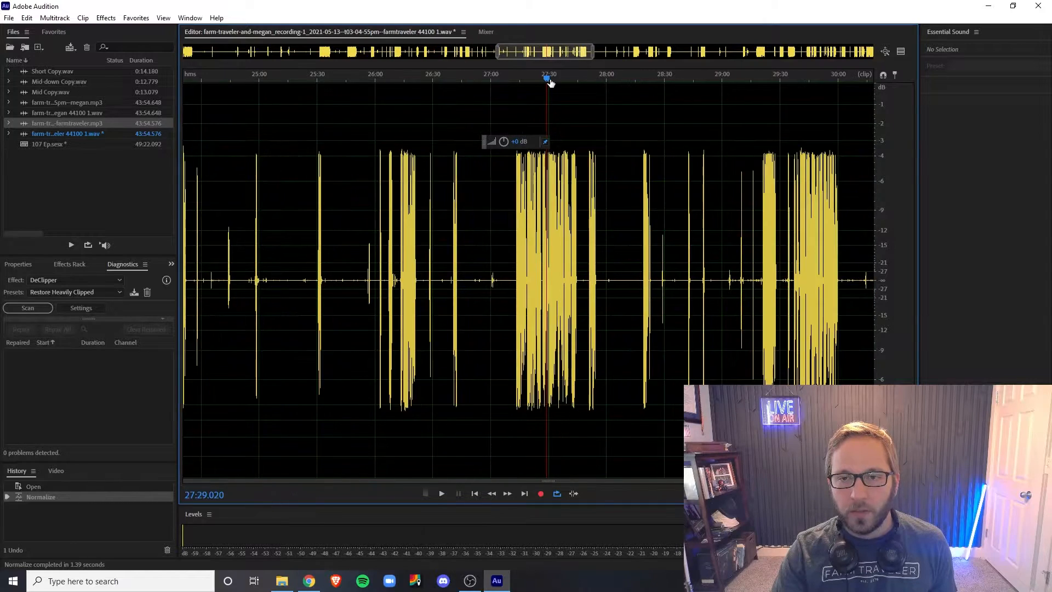
pyautogui.click(497, 105)
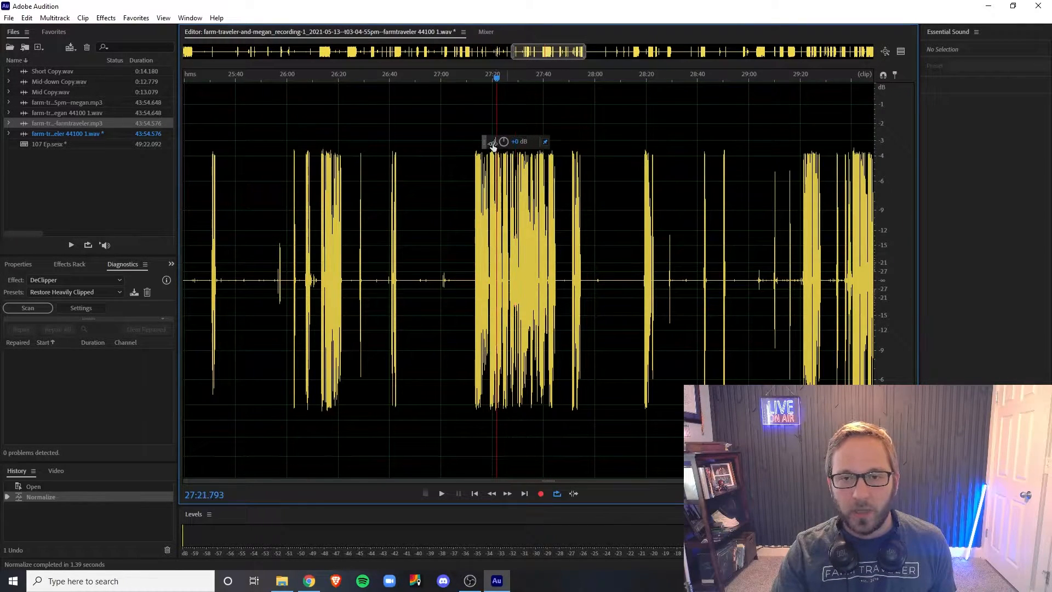
pyautogui.moveTo(484, 145); pyautogui.dragTo(624, 124)
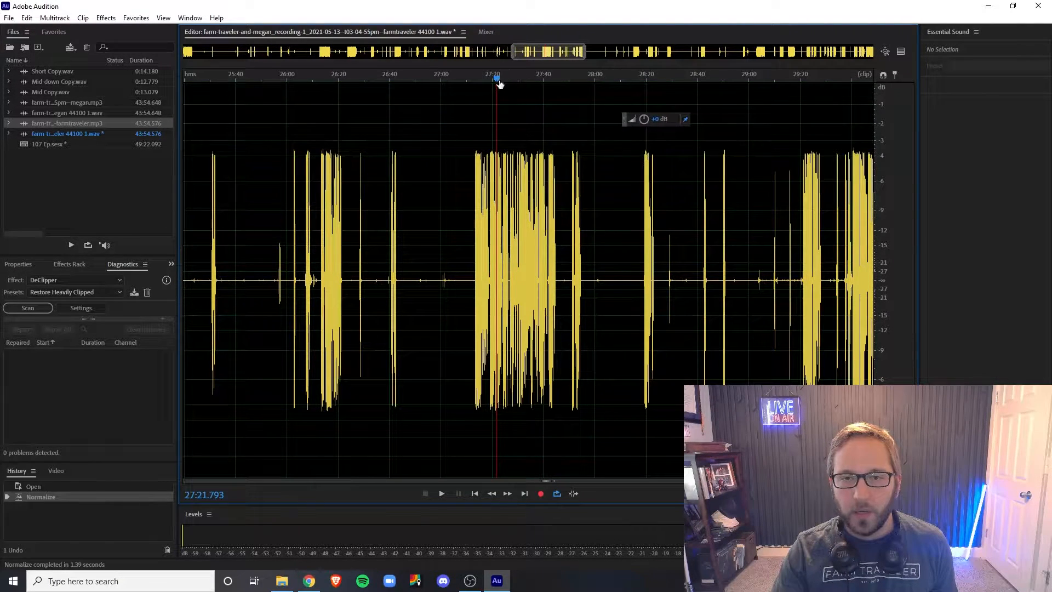
pyautogui.press('space')
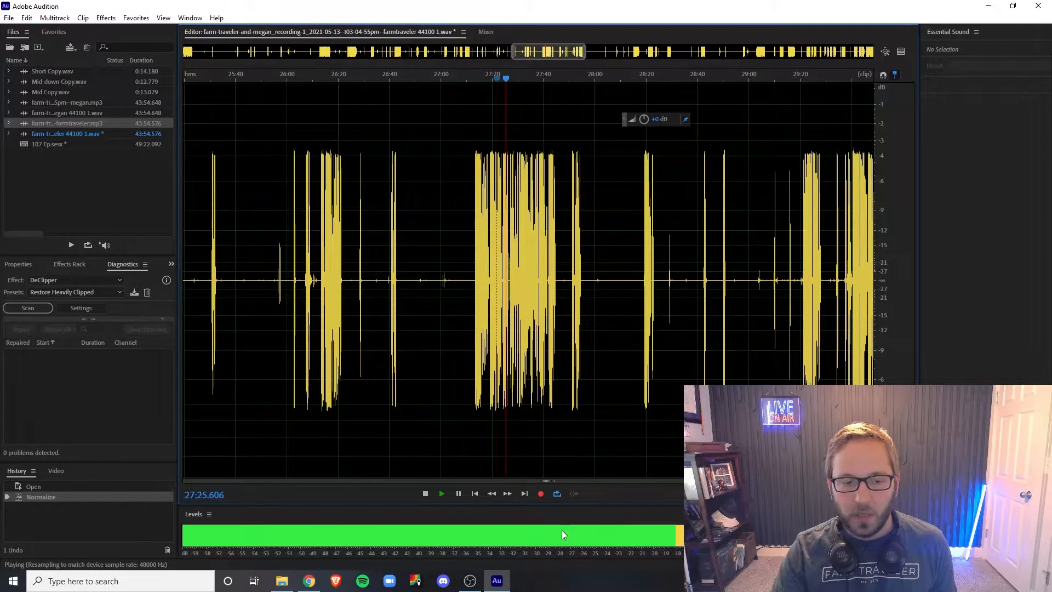
pyautogui.press('space')
pyautogui.doubleClick(476, 195)
pyautogui.scroll(-4, 476, 195)
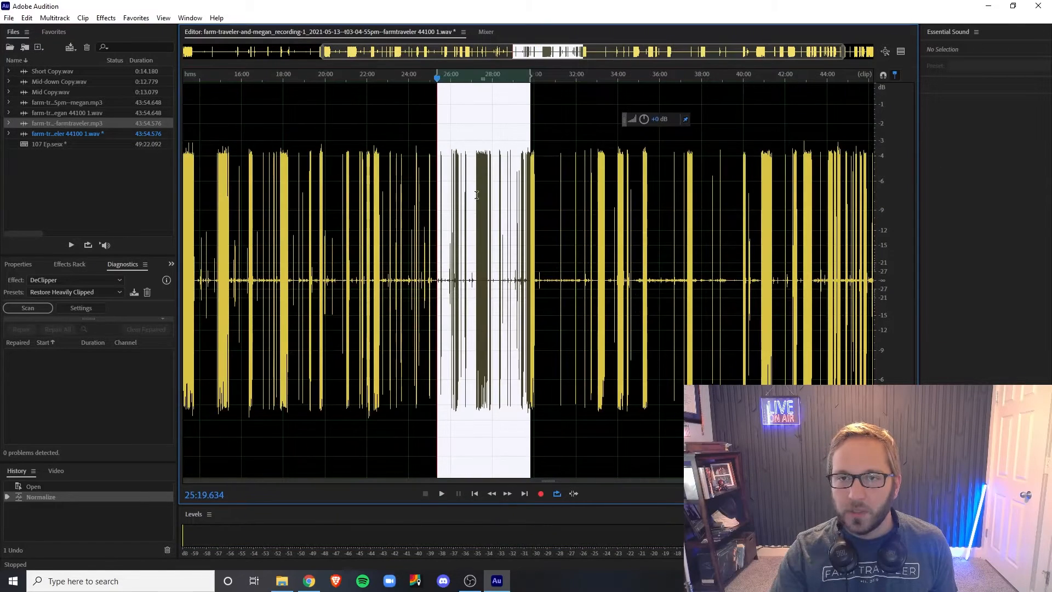
# Select the entire farmtraveler recording, raise its overall volume slightly, and save the file.
pyautogui.click(559, 153)
pyautogui.scroll(4, 519, 146)
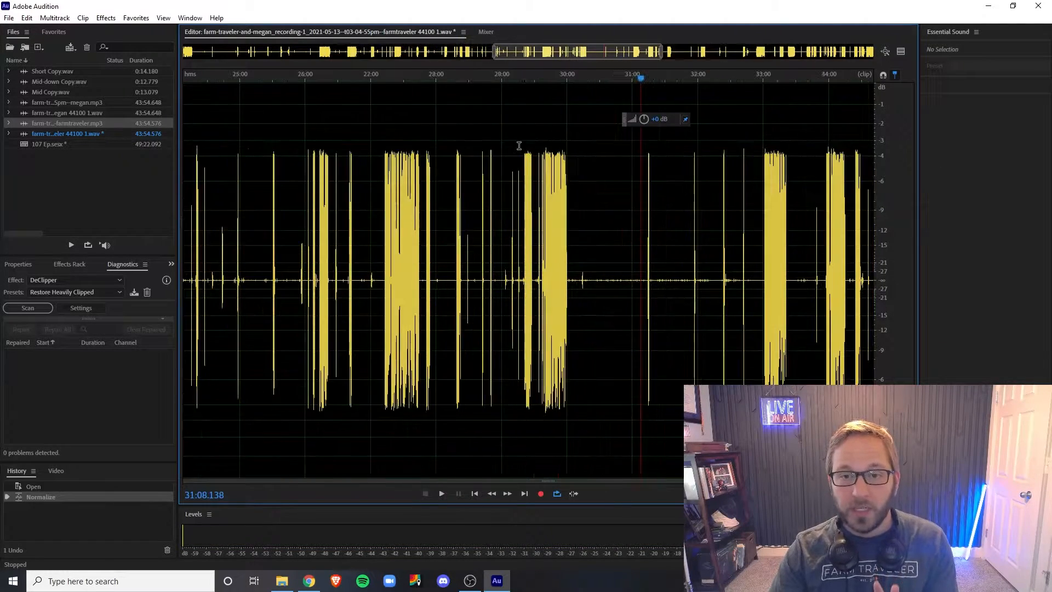
pyautogui.doubleClick(497, 144)
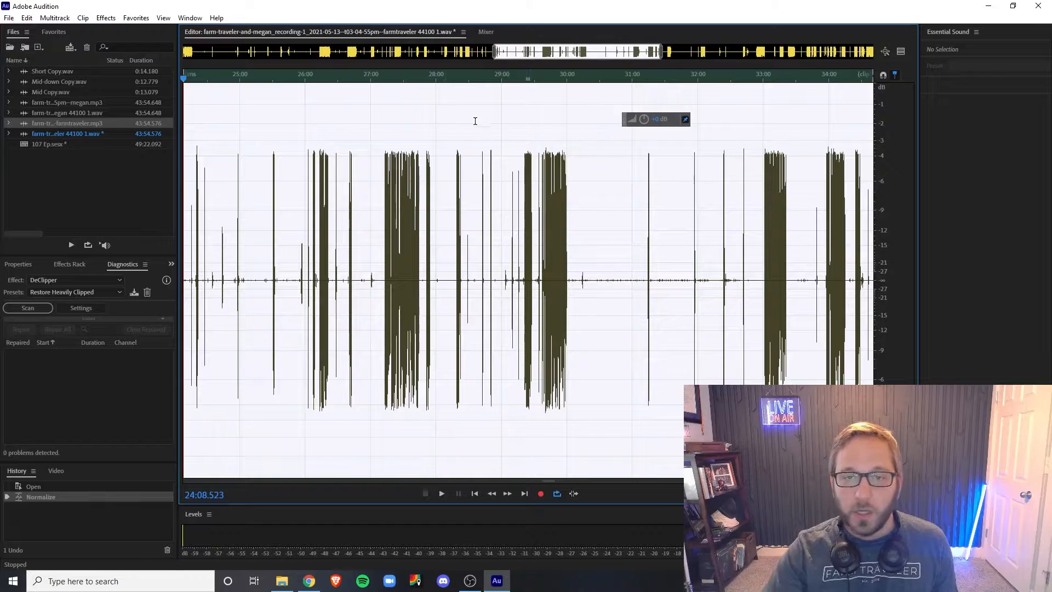
pyautogui.scroll(-5, 491, 137)
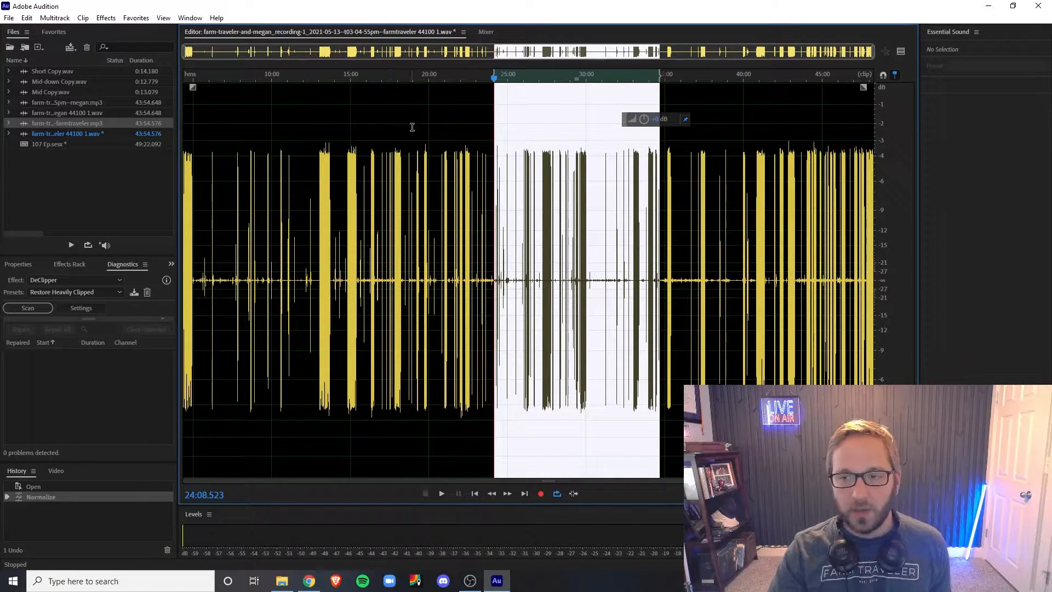
pyautogui.doubleClick(437, 134)
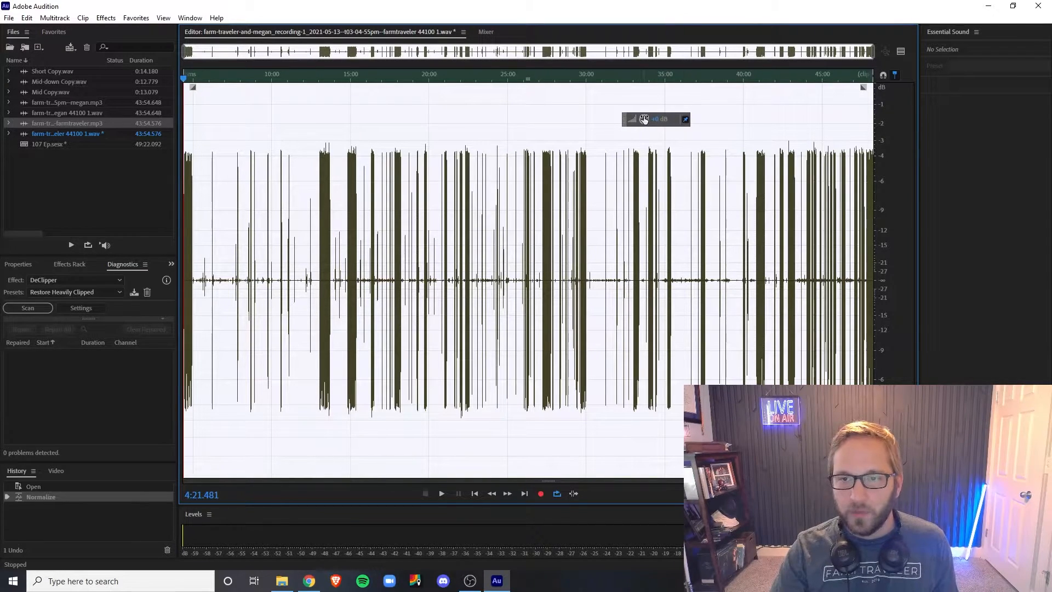
pyautogui.moveTo(645, 119); pyautogui.dragTo(651, 121)
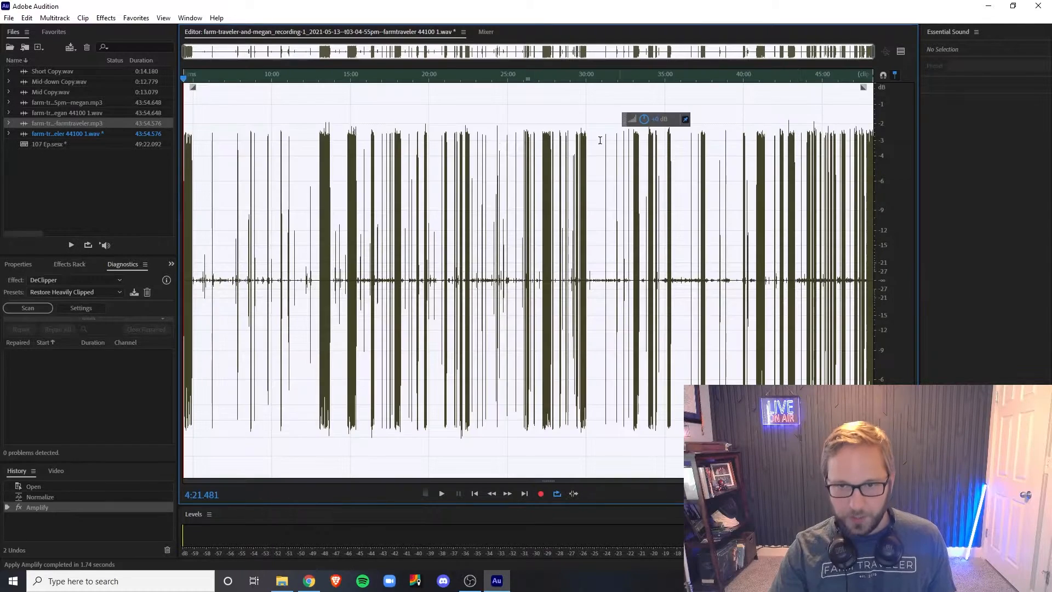
pyautogui.click(442, 138)
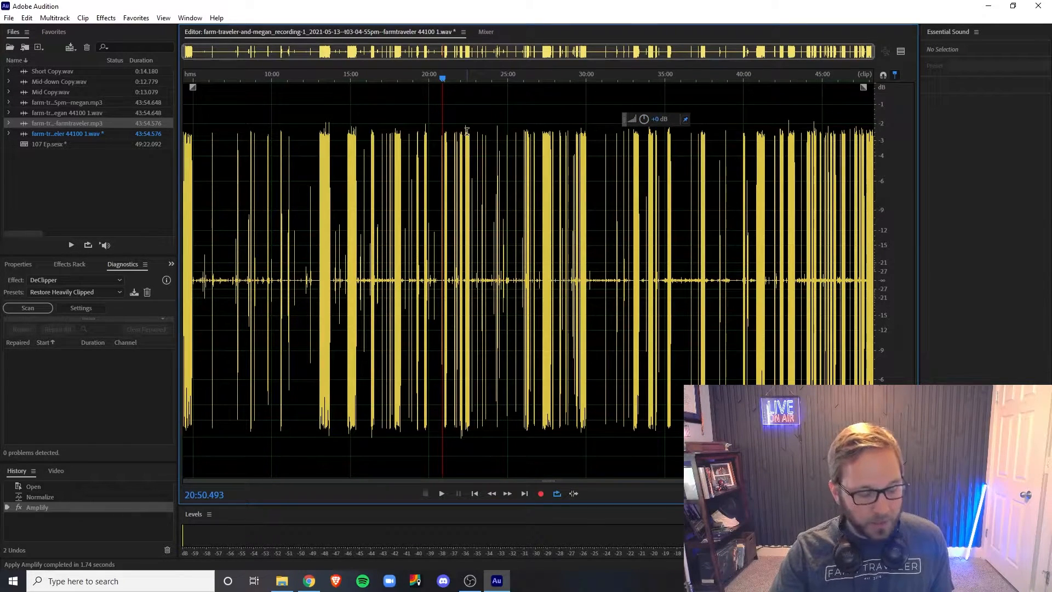
pyautogui.hotkey('ctrl', 's')
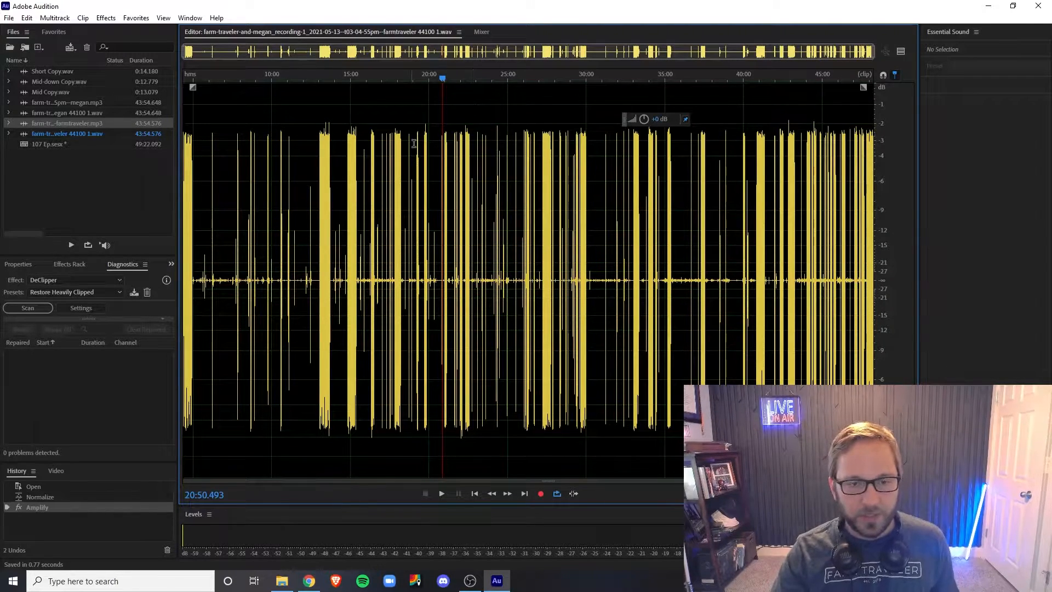
# Play the quiet early part of the recording from about 5:33 to check for unwanted sounds.
pyautogui.scroll(3, 212, 229)
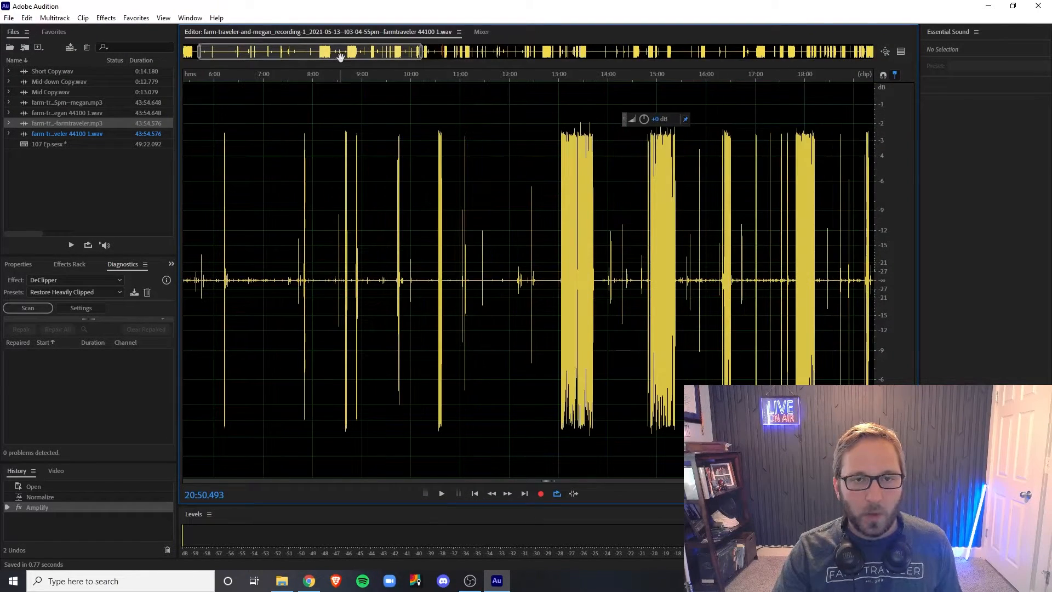
pyautogui.moveTo(340, 57); pyautogui.dragTo(321, 57)
pyautogui.click(234, 280)
pyautogui.click(239, 285)
pyautogui.press('space')
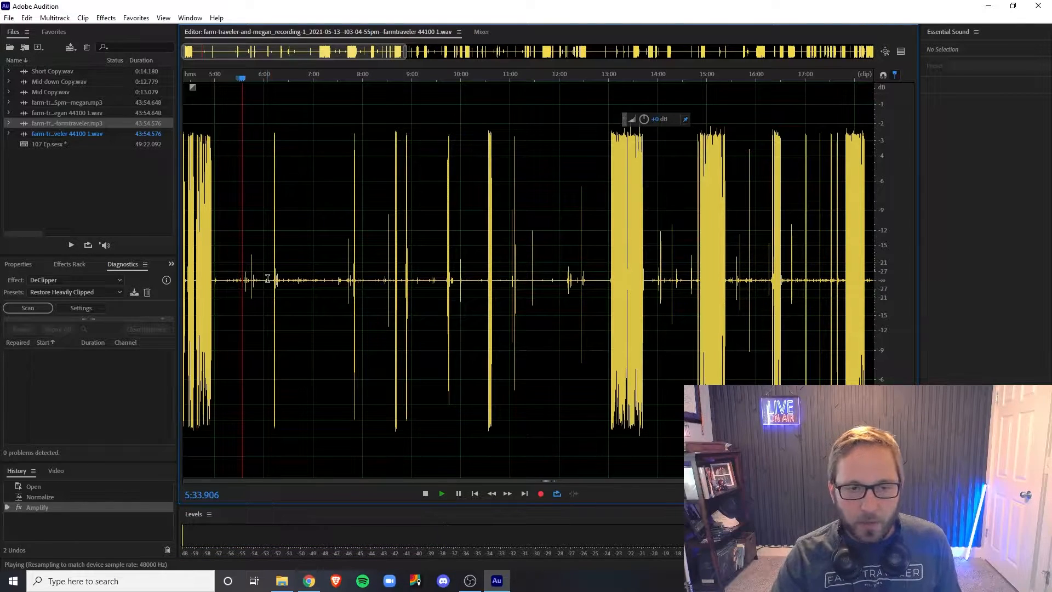
pyautogui.scroll(2, 269, 276)
pyautogui.scroll(1, 270, 274)
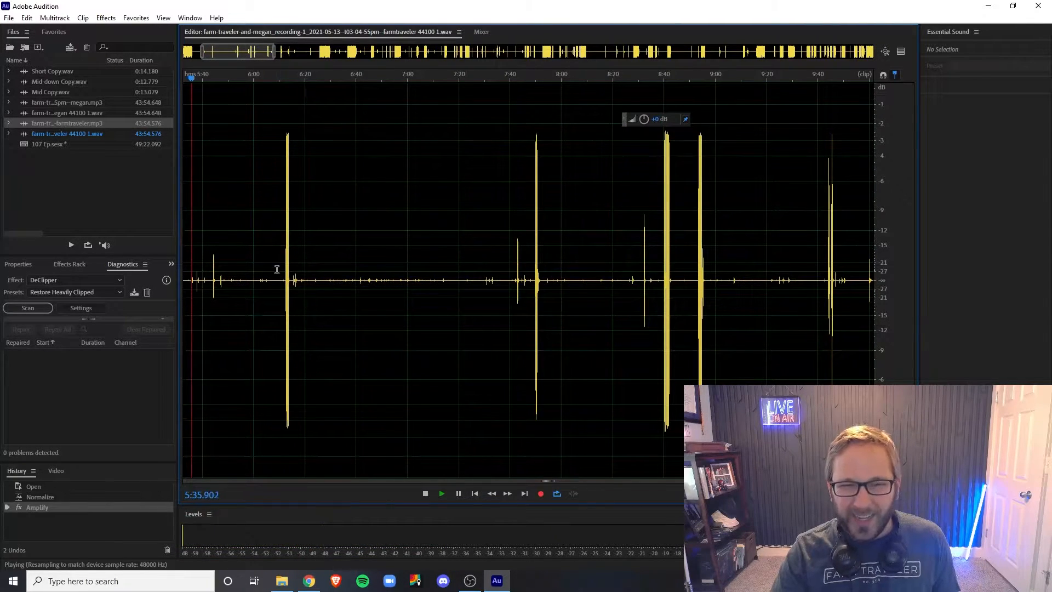
pyautogui.scroll(1, 282, 269)
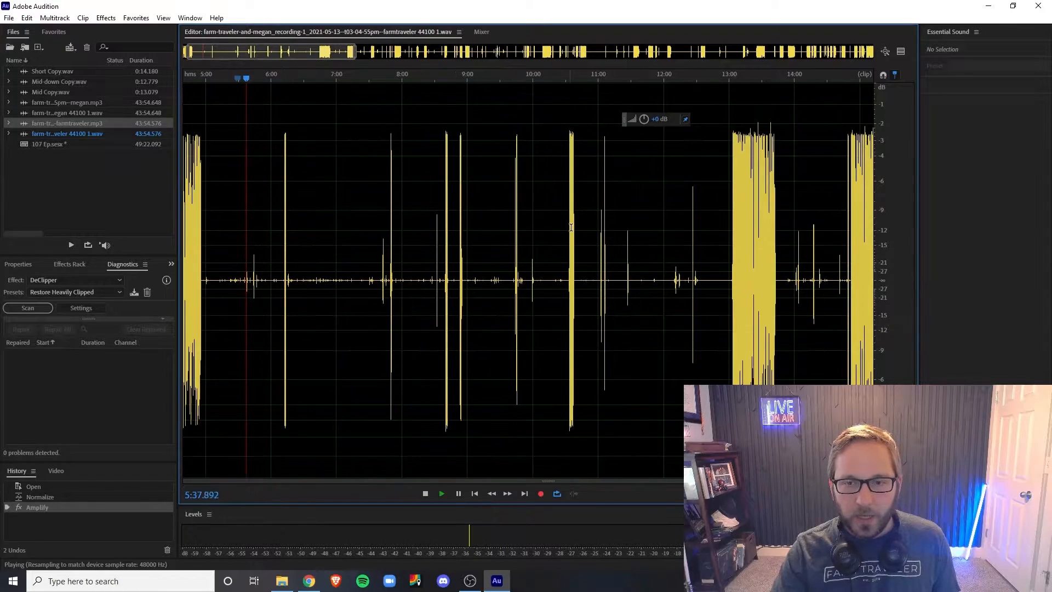
pyautogui.scroll(1, 284, 246)
pyautogui.press('space')
# Listen to the short loud burst at about 6:13, select it and lower its peaks to about -4 dB.
pyautogui.click(279, 239)
pyautogui.scroll(2, 280, 239)
pyautogui.press('space')
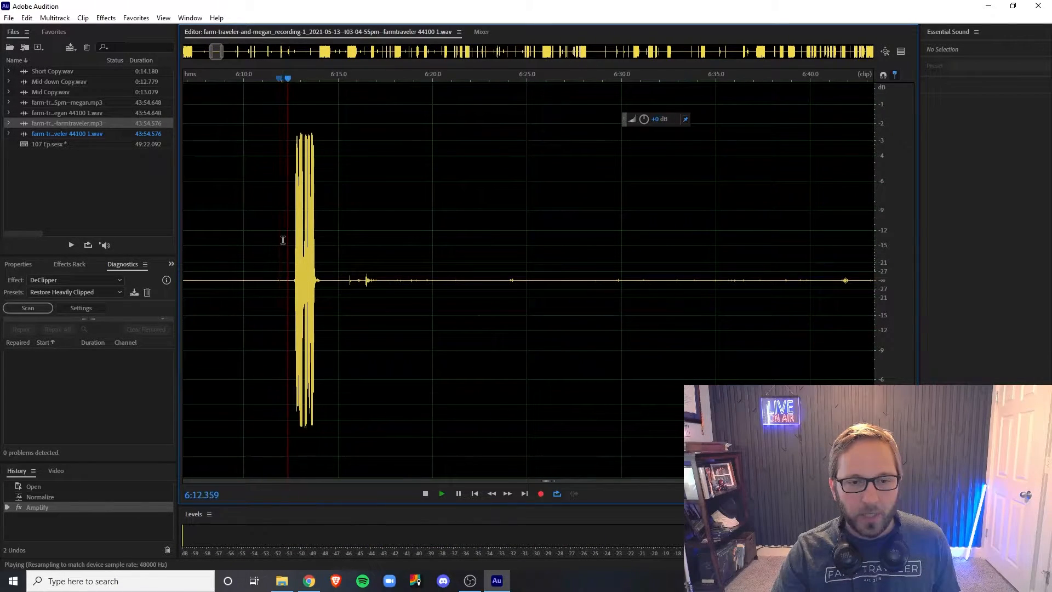
pyautogui.press('space')
pyautogui.scroll(-1, 331, 240)
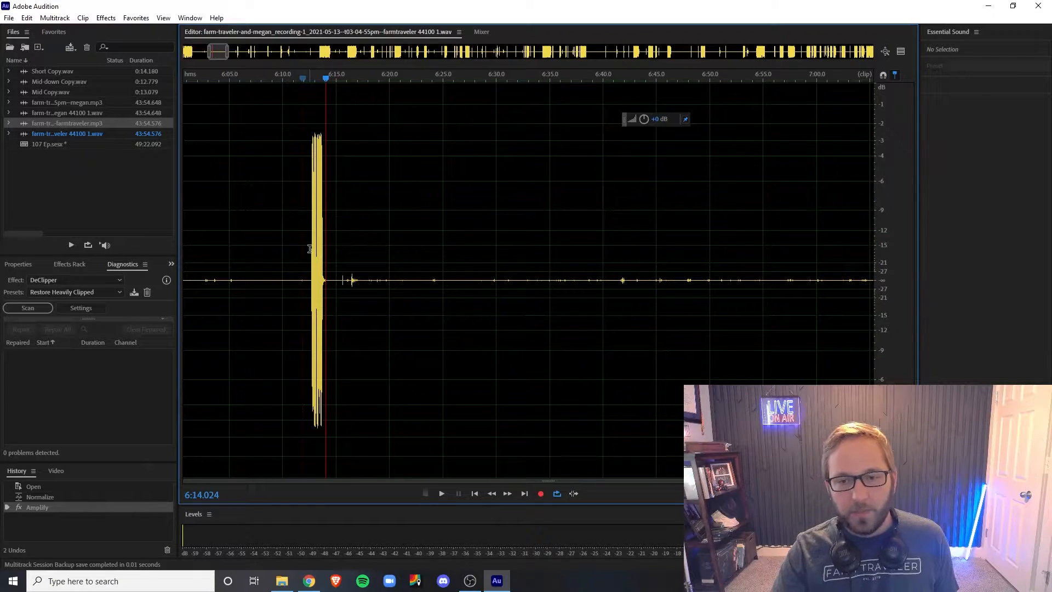
pyautogui.moveTo(307, 253); pyautogui.dragTo(327, 250)
pyautogui.moveTo(646, 119); pyautogui.dragTo(642, 119)
pyautogui.click(367, 178)
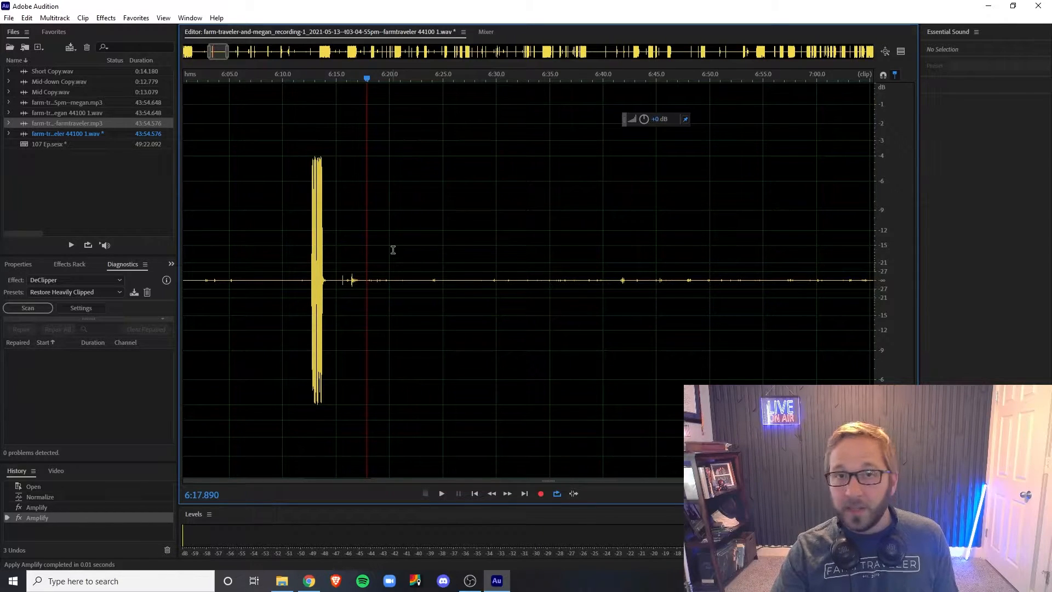
# Listen to the short burst at about 7:50, select it and apply the same volume reduction twice.
pyautogui.scroll(-1, 366, 252)
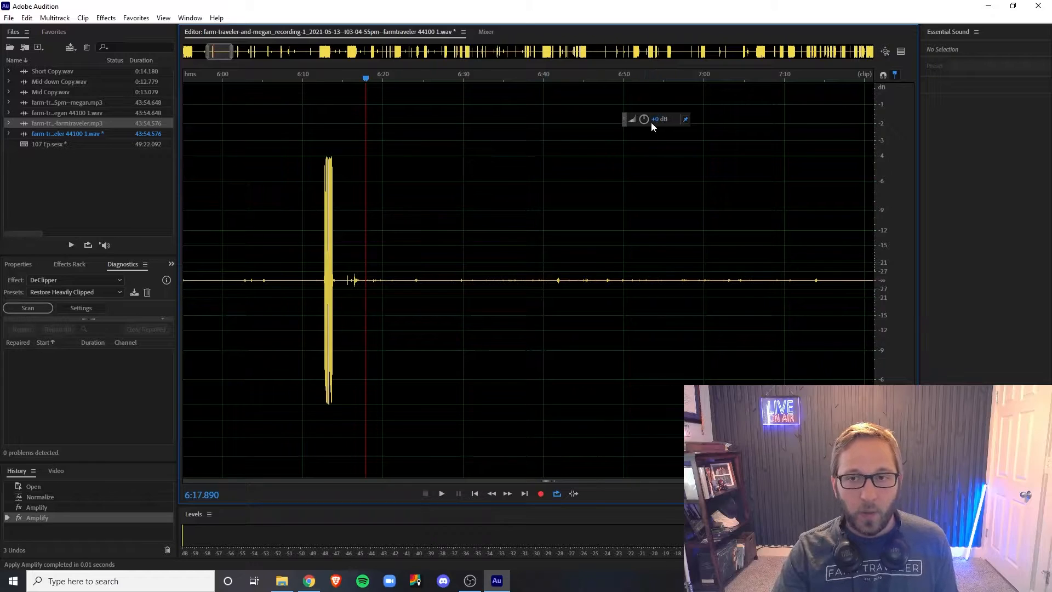
pyautogui.scroll(-3, 222, 52)
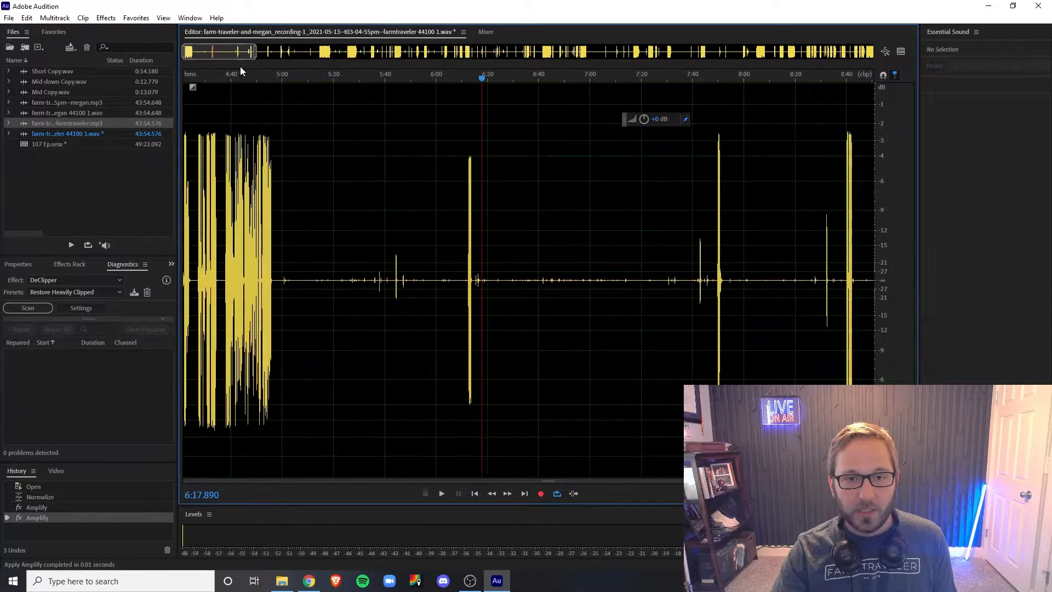
pyautogui.moveTo(236, 52); pyautogui.dragTo(258, 53)
pyautogui.scroll(5, 503, 195)
pyautogui.press('space')
pyautogui.press('space')
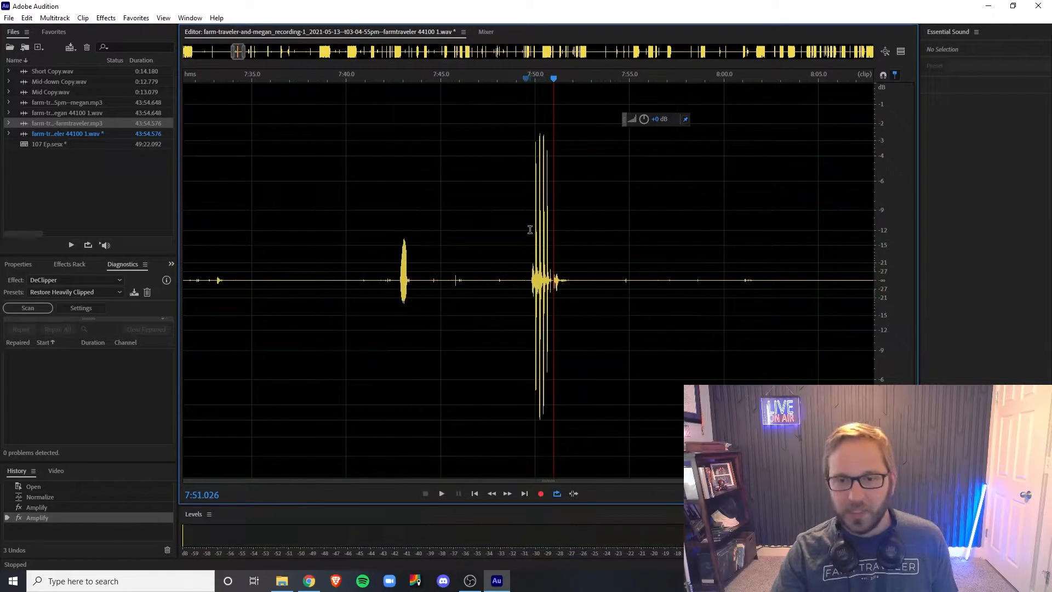
pyautogui.click(531, 241)
pyautogui.moveTo(538, 251); pyautogui.dragTo(561, 252)
pyautogui.hotkey('ctrl', 'r')
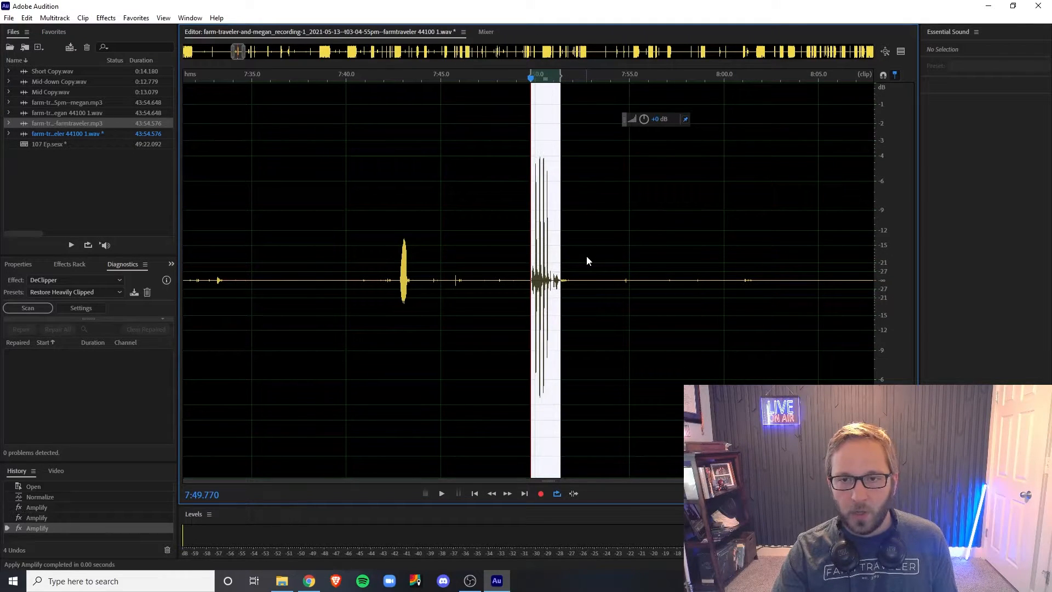
pyautogui.hotkey('ctrl', 'r')
# Listen to the pair of bursts between about 8:40 and 8:42, select both and apply the volume reduction twice.
pyautogui.scroll(-8, 550, 243)
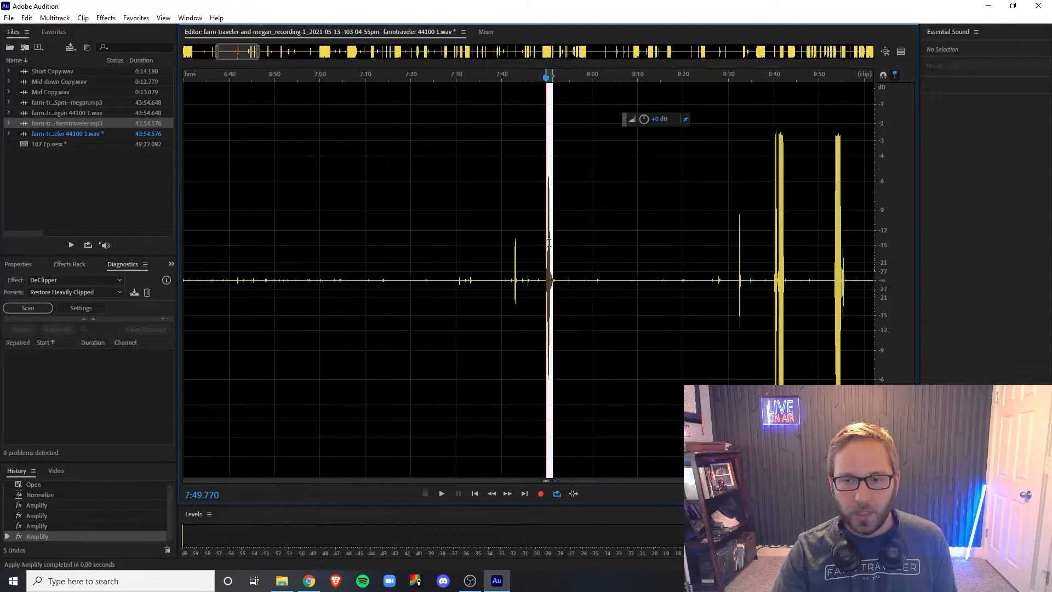
pyautogui.click(646, 240)
pyautogui.scroll(9, 649, 242)
pyautogui.click(627, 251)
pyautogui.press('space')
pyautogui.press('space')
pyautogui.moveTo(661, 258); pyautogui.dragTo(635, 262)
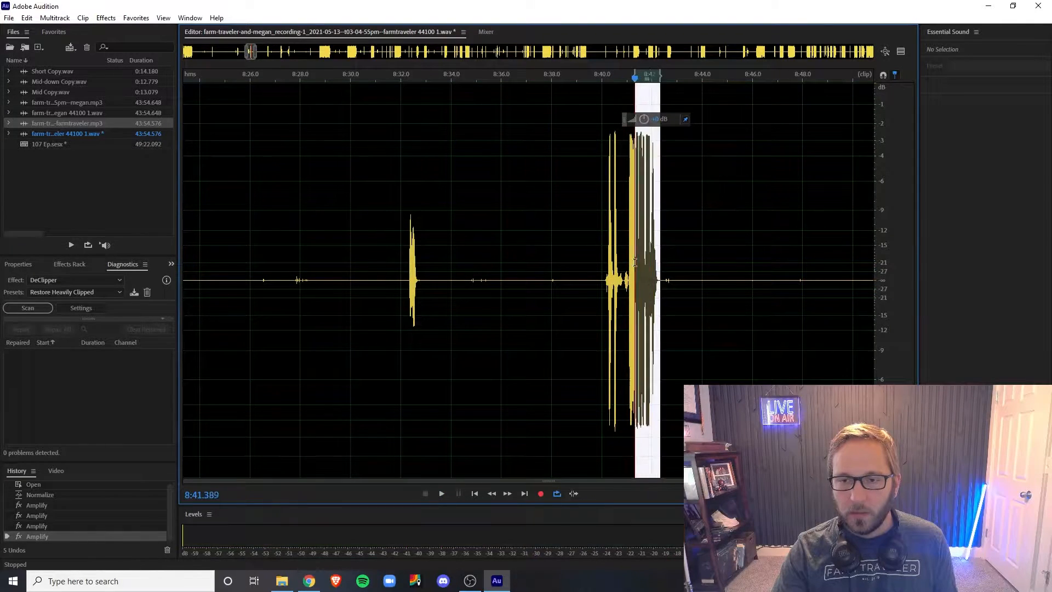
pyautogui.click(627, 257)
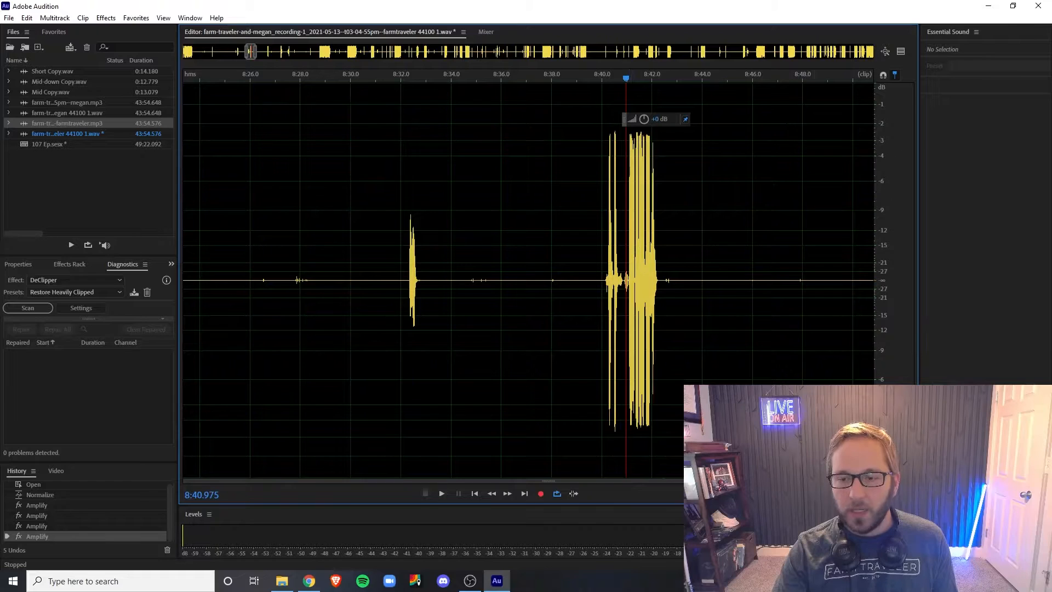
pyautogui.press('space')
pyautogui.press('space')
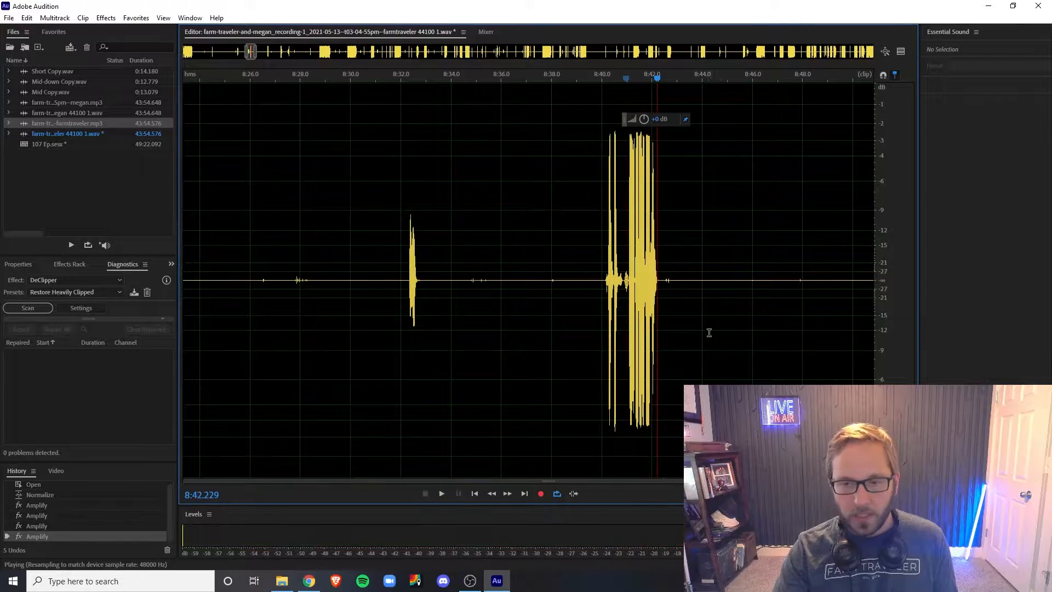
pyautogui.moveTo(663, 319); pyautogui.dragTo(600, 322)
pyautogui.hotkey('shift', 'r')
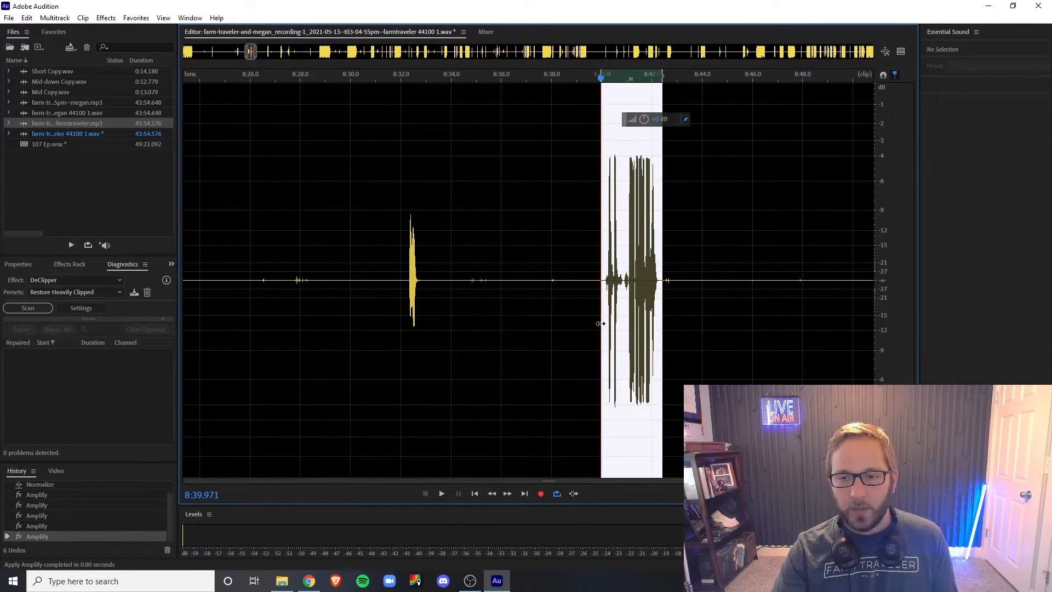
pyautogui.hotkey('shift', 'r')
# Play the short loud bursts at about 8:54 and 9:45 to judge their level.
pyautogui.scroll(-3, 576, 301)
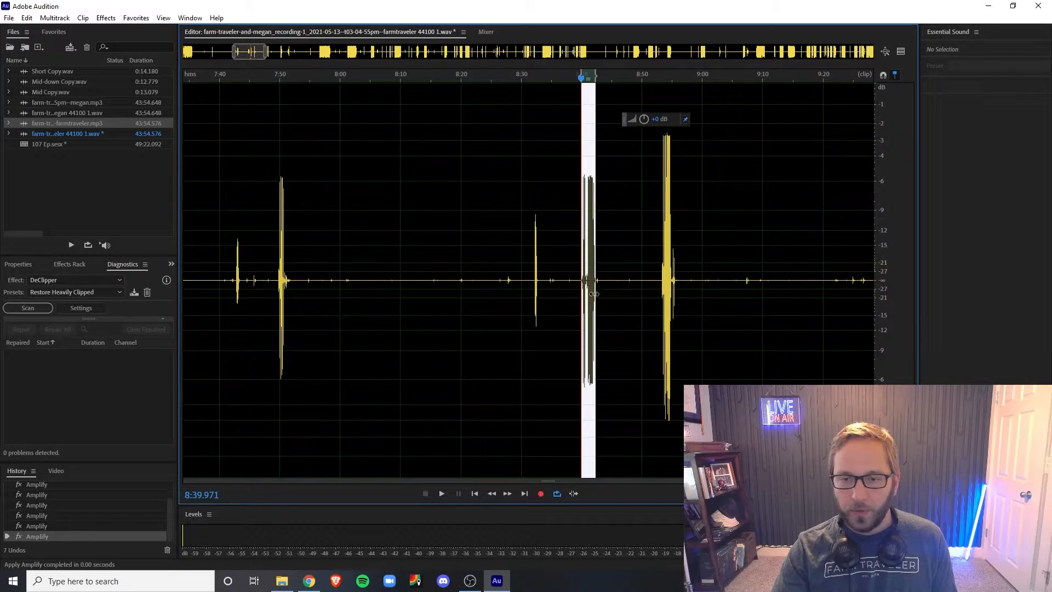
pyautogui.click(664, 266)
pyautogui.scroll(3, 664, 266)
pyautogui.press('space')
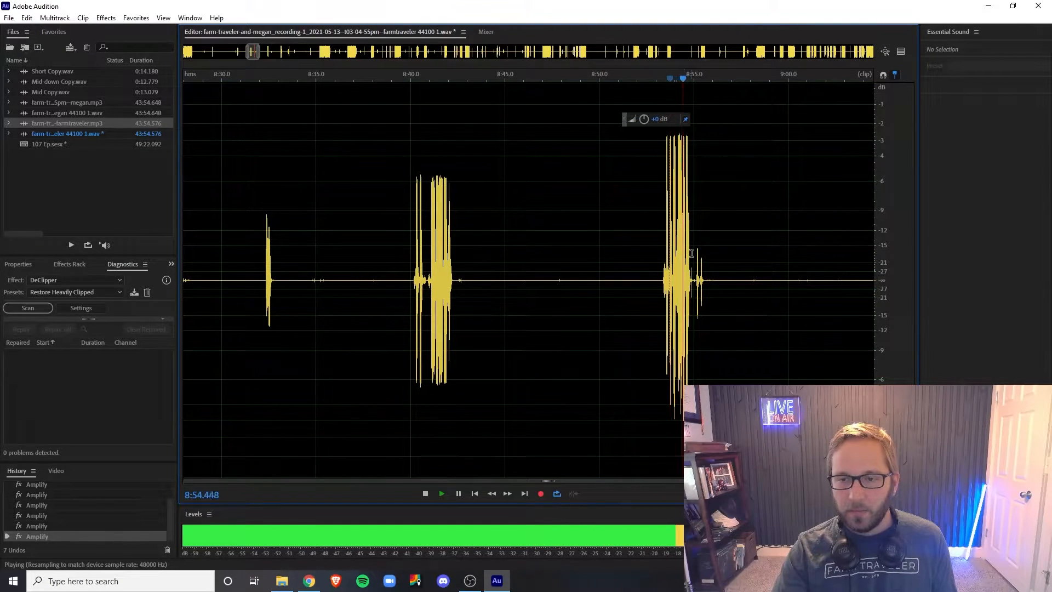
pyautogui.press('space')
pyautogui.scroll(-5, 646, 236)
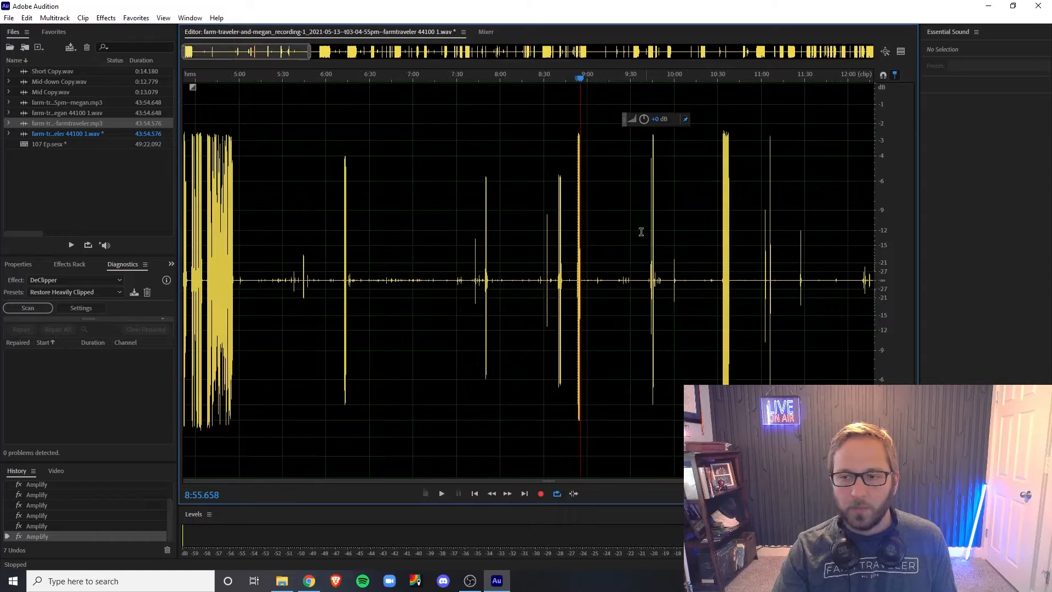
pyautogui.scroll(4, 490, 232)
pyautogui.scroll(2, 491, 232)
pyautogui.click(500, 241)
pyautogui.press('space')
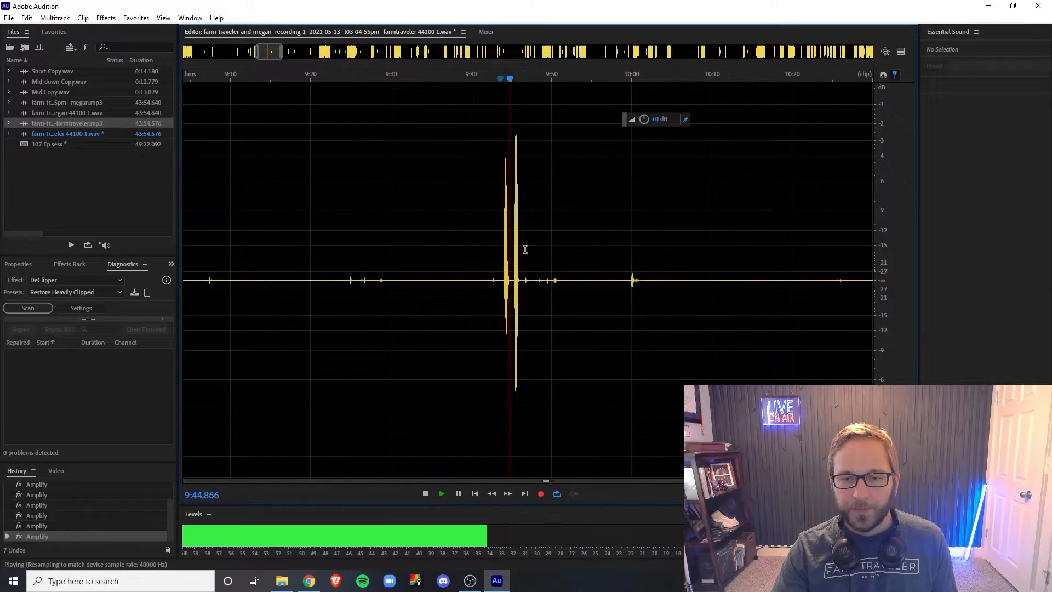
pyautogui.press('space')
# Play the short burst at about 11:05 and inspect the waveform around 12:25 and beyond for more isolated peaks.
pyautogui.scroll(-3, 523, 247)
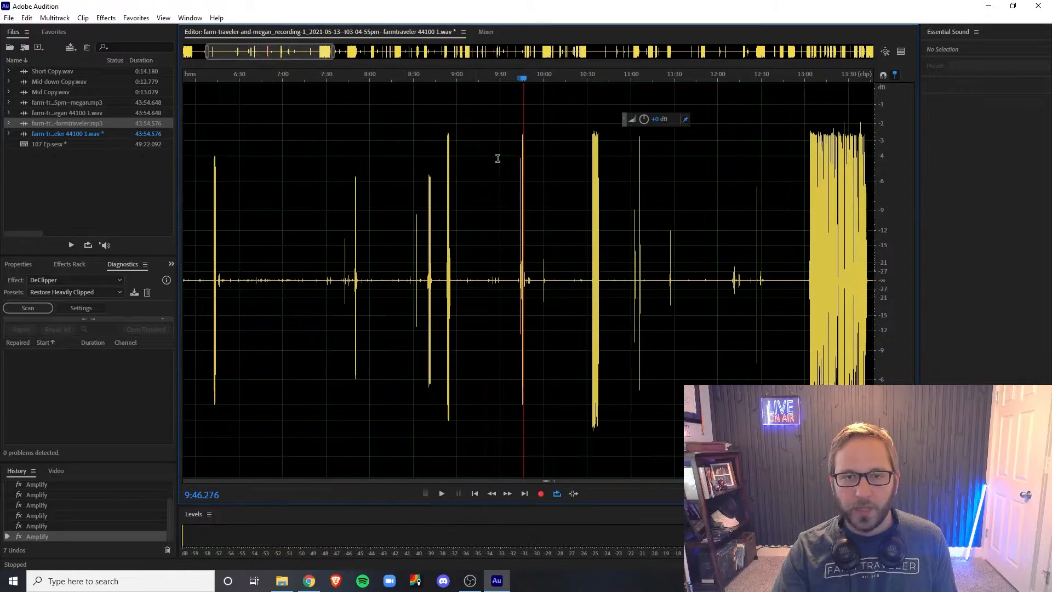
pyautogui.click(635, 269)
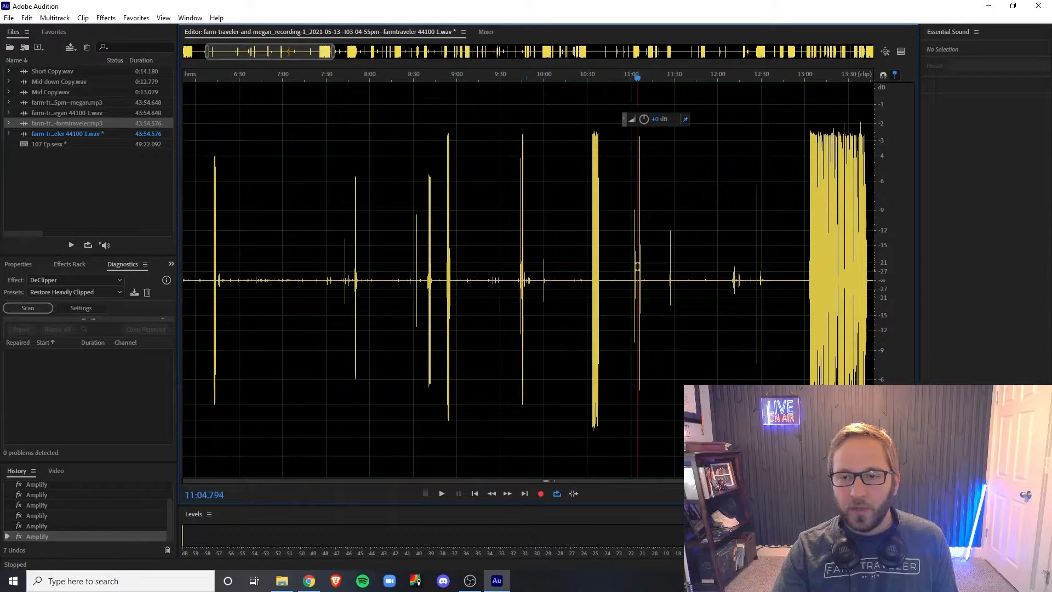
pyautogui.scroll(3, 634, 266)
pyautogui.press('space')
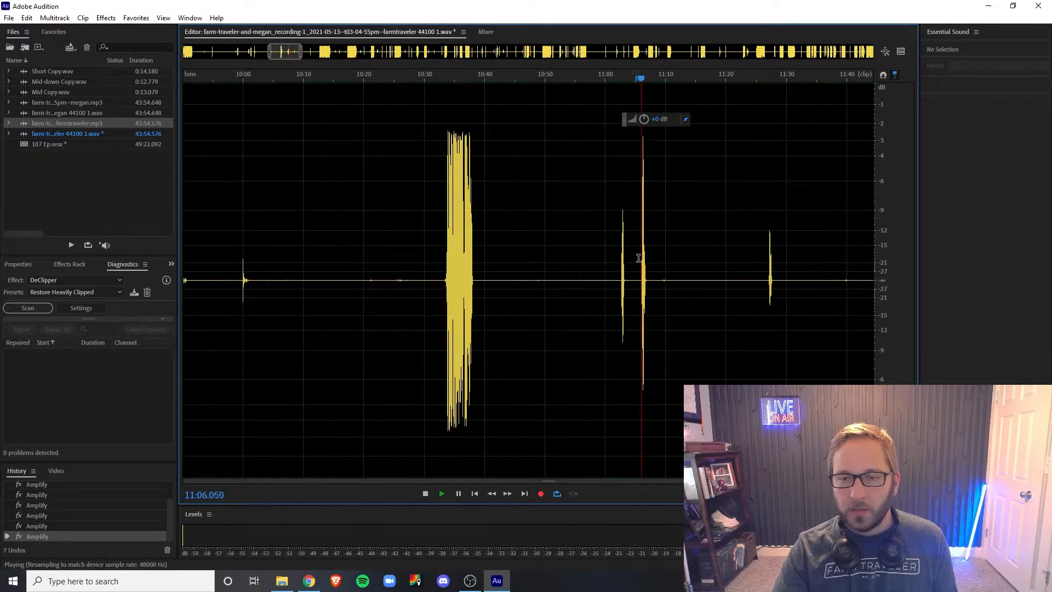
pyautogui.scroll(3, 635, 260)
pyautogui.press('space')
pyautogui.scroll(-2, 598, 272)
pyautogui.scroll(-4, 628, 266)
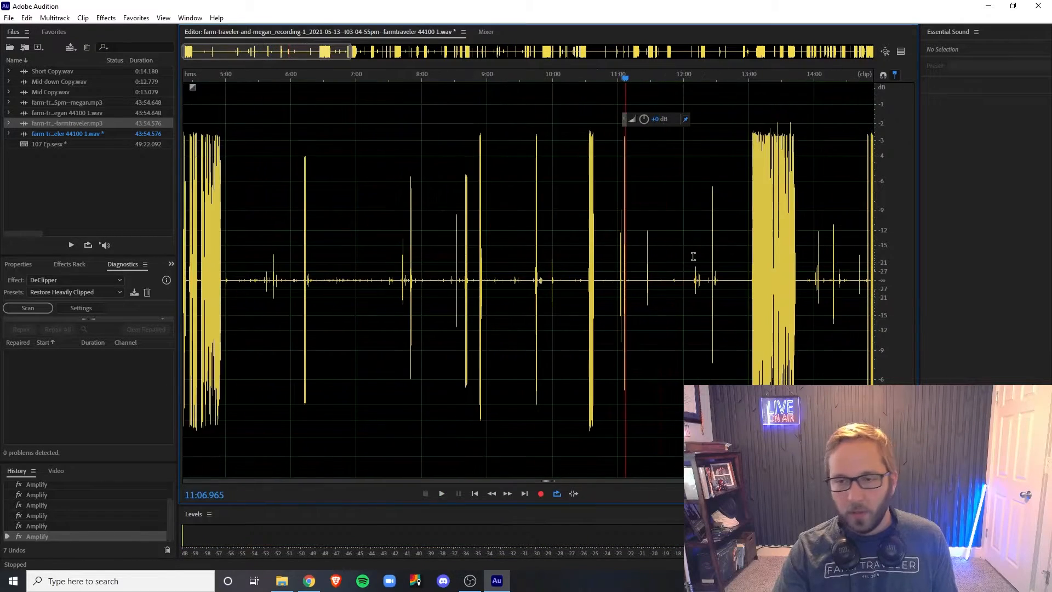
pyautogui.click(708, 236)
pyautogui.moveTo(316, 52); pyautogui.dragTo(336, 53)
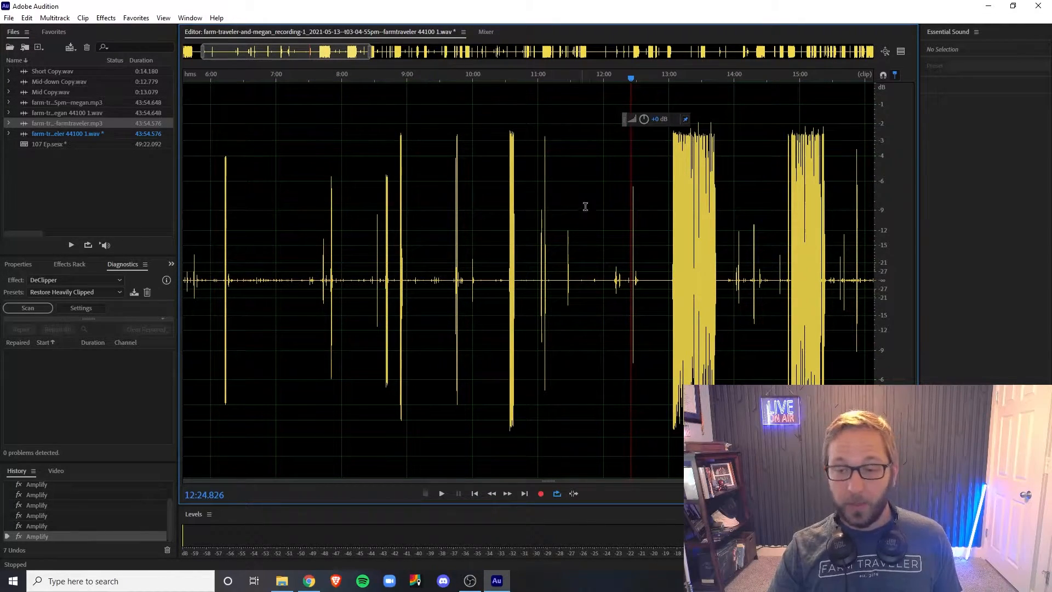
pyautogui.scroll(4, 613, 207)
pyautogui.scroll(-6, 692, 258)
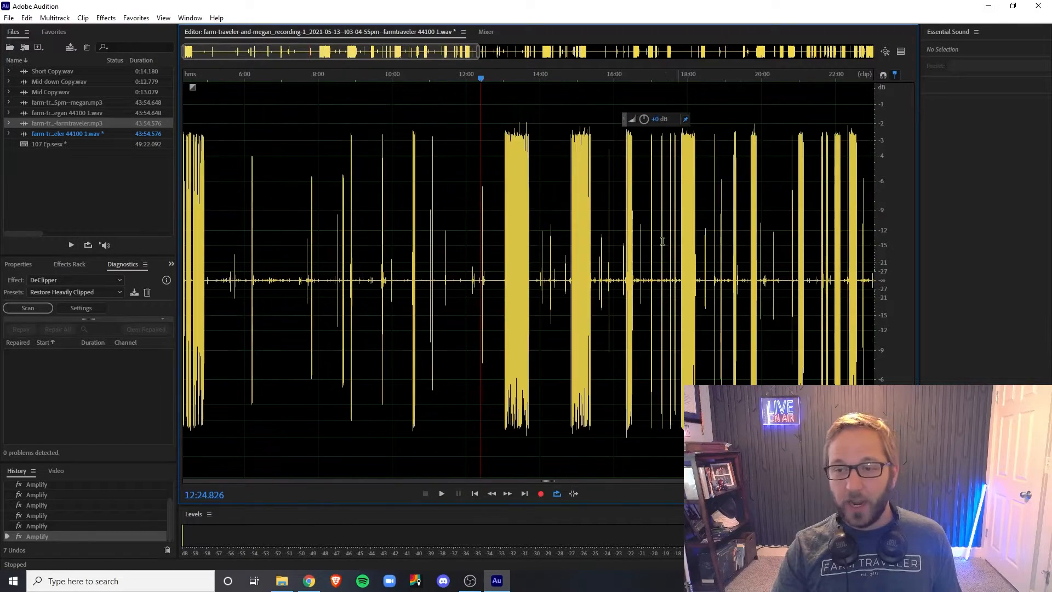
# Inspect the waveform beyond 12:30 and listen to the short burst at about 14:49.
pyautogui.scroll(4, 691, 258)
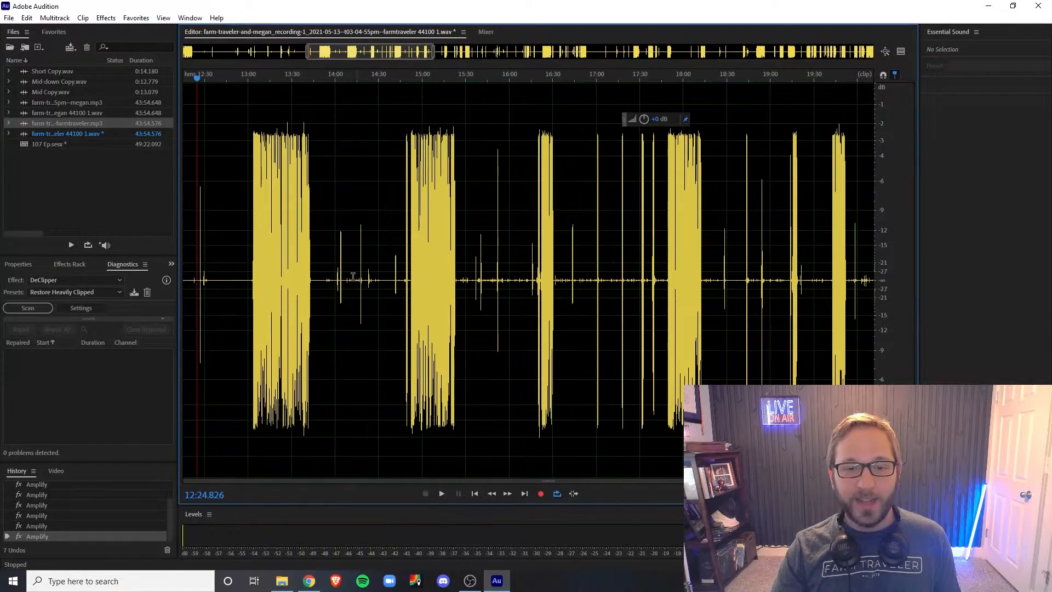
pyautogui.moveTo(331, 276); pyautogui.dragTo(426, 295)
pyautogui.click(404, 279)
pyautogui.scroll(5, 409, 282)
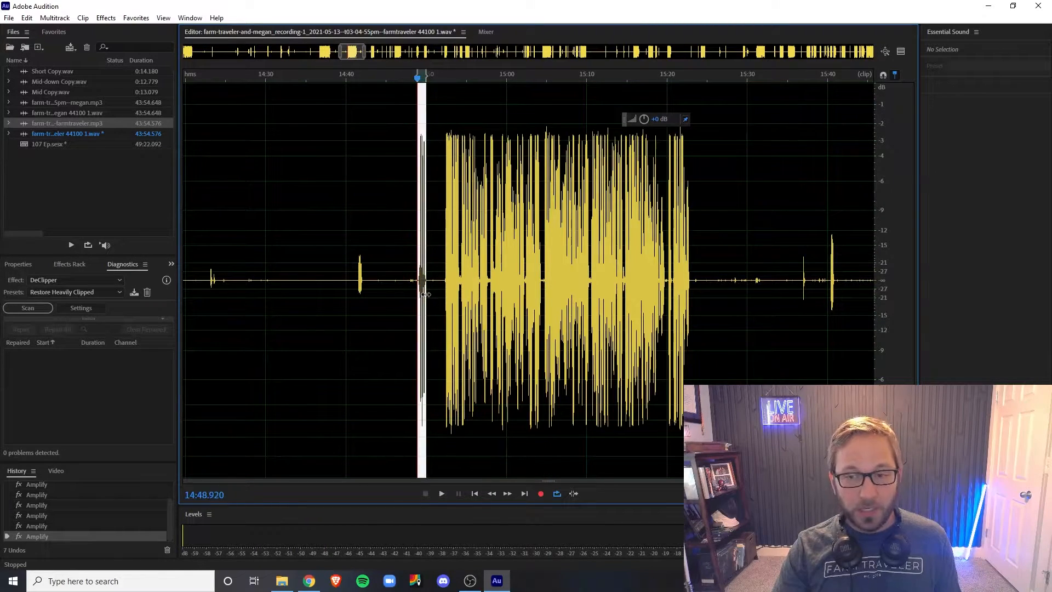
pyautogui.scroll(3, 422, 292)
pyautogui.click(407, 289)
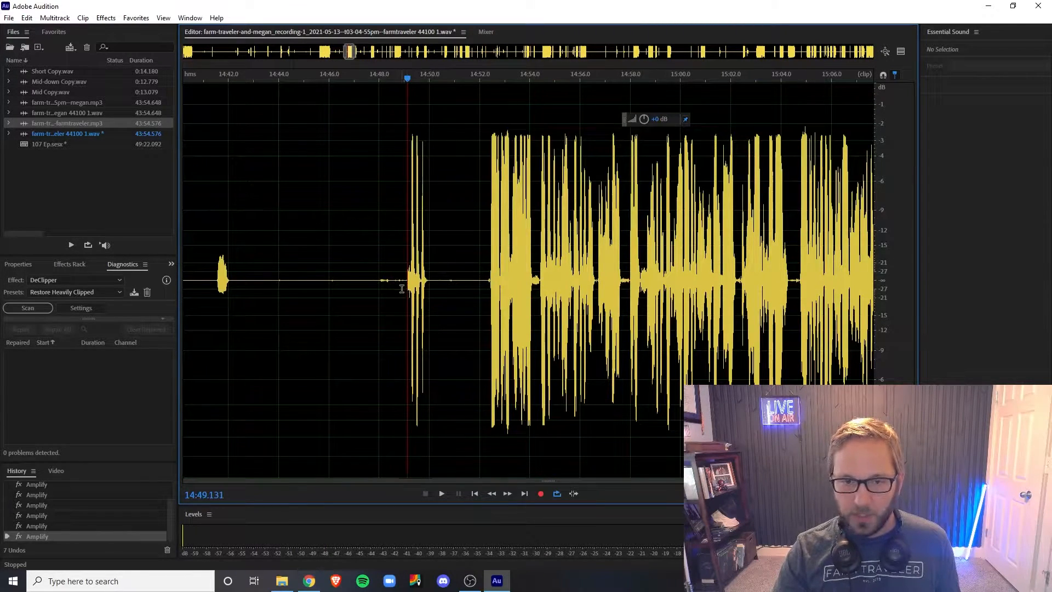
pyautogui.click(404, 268)
pyautogui.press('space')
pyautogui.press('space')
pyautogui.scroll(-7, 614, 247)
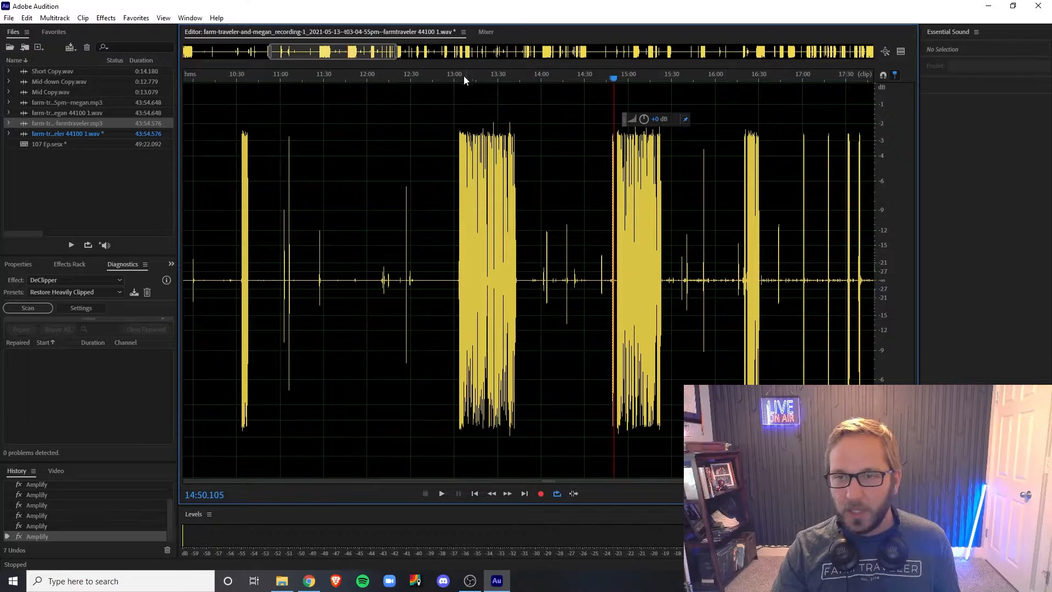
# Apply the volume reduction once to each quiet stretch with isolated bursts between about 15:25 and 19:10.
pyautogui.scroll(-3, 547, 120)
pyautogui.moveTo(537, 263); pyautogui.dragTo(775, 301)
pyautogui.hotkey('ctrl', 'r')
pyautogui.click(615, 249)
pyautogui.hotkey('ctrl', 'r')
pyautogui.hotkey('ctrl', 'r')
pyautogui.scroll(-2, 776, 301)
# Select the stretch with the isolated burst at about 20:50 and apply the volume reduction.
pyautogui.click(803, 268)
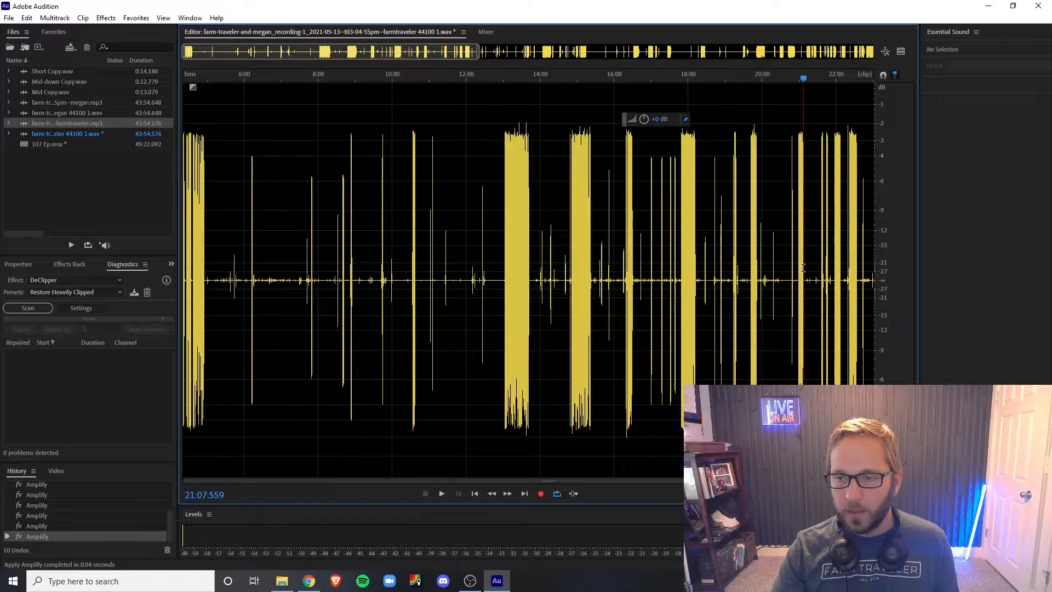
pyautogui.scroll(2, 803, 268)
pyautogui.moveTo(774, 274); pyautogui.dragTo(614, 280)
pyautogui.hotkey('ctrl', 'r')
# Play the short loud burst at about 23:05 to judge its level.
pyautogui.scroll(-7, 735, 286)
pyautogui.scroll(6, 560, 279)
pyautogui.click(612, 276)
pyautogui.press('space')
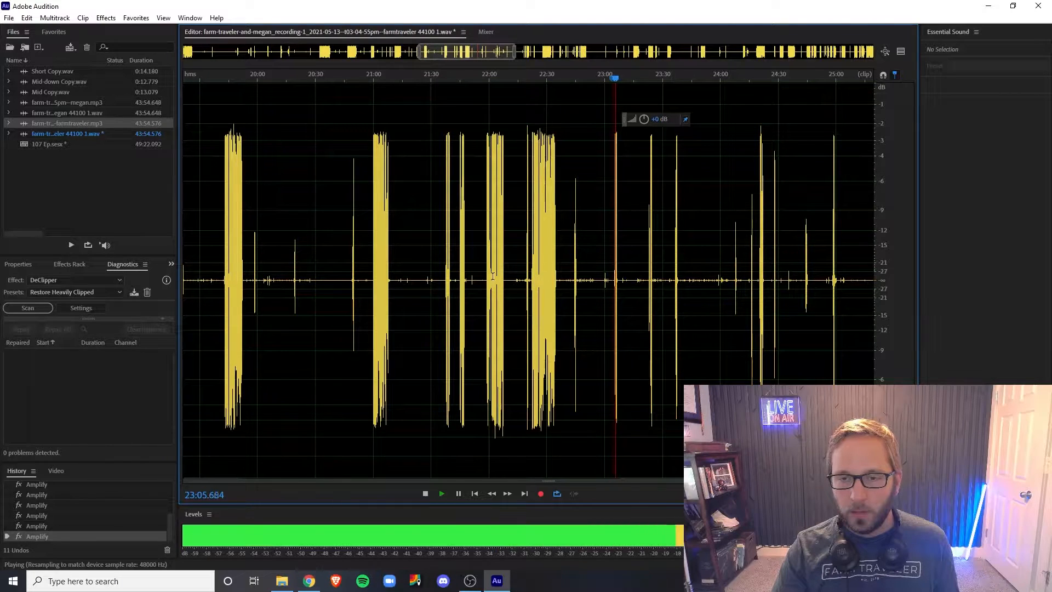
pyautogui.press('space')
# Apply the volume reduction to the isolated bursts between about 22:40 and 26:10, and to those between about 26:23 and 27:07.
pyautogui.scroll(-3, 573, 280)
pyautogui.moveTo(564, 288); pyautogui.dragTo(856, 298)
pyautogui.hotkey('shift', 'r')
pyautogui.hotkey('shift', 'r')
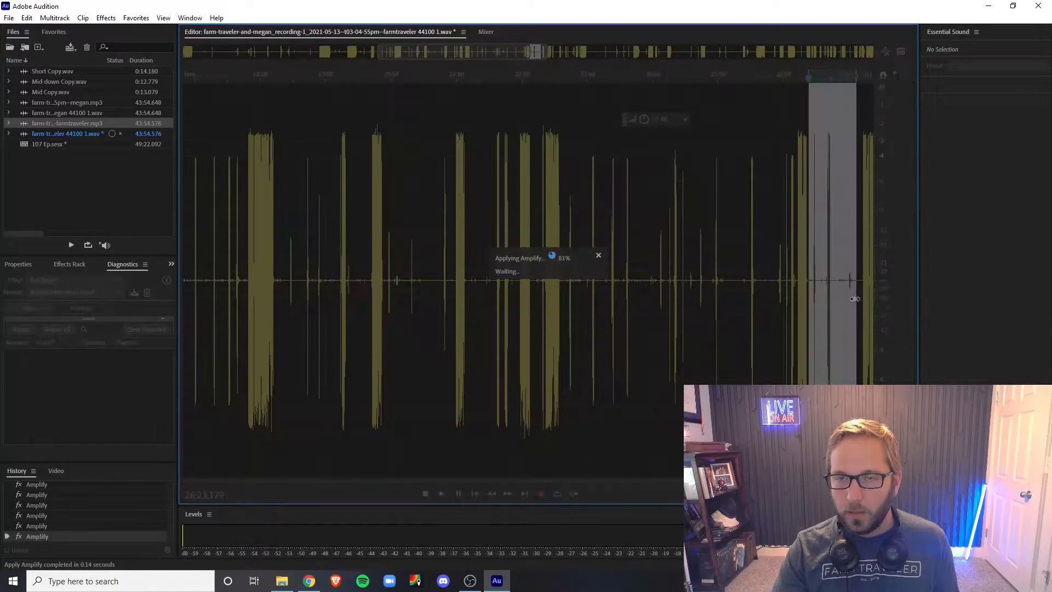
# Listen to the short speech burst at about 27:52.
pyautogui.moveTo(517, 54); pyautogui.dragTo(589, 54)
pyautogui.scroll(1, 634, 221)
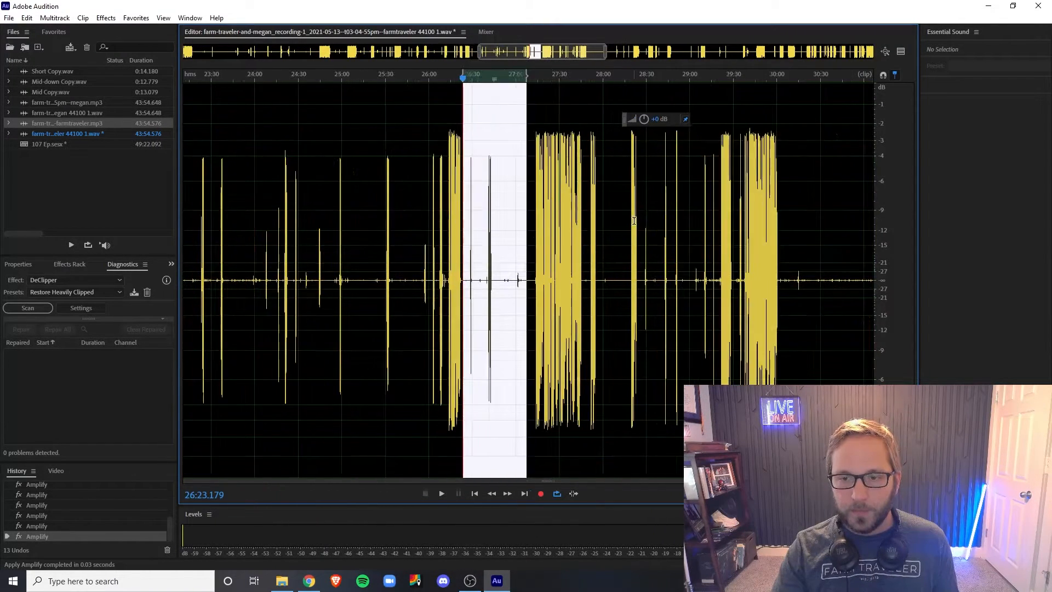
pyautogui.scroll(2, 634, 220)
pyautogui.click(558, 242)
pyautogui.press('space')
pyautogui.scroll(3, 559, 241)
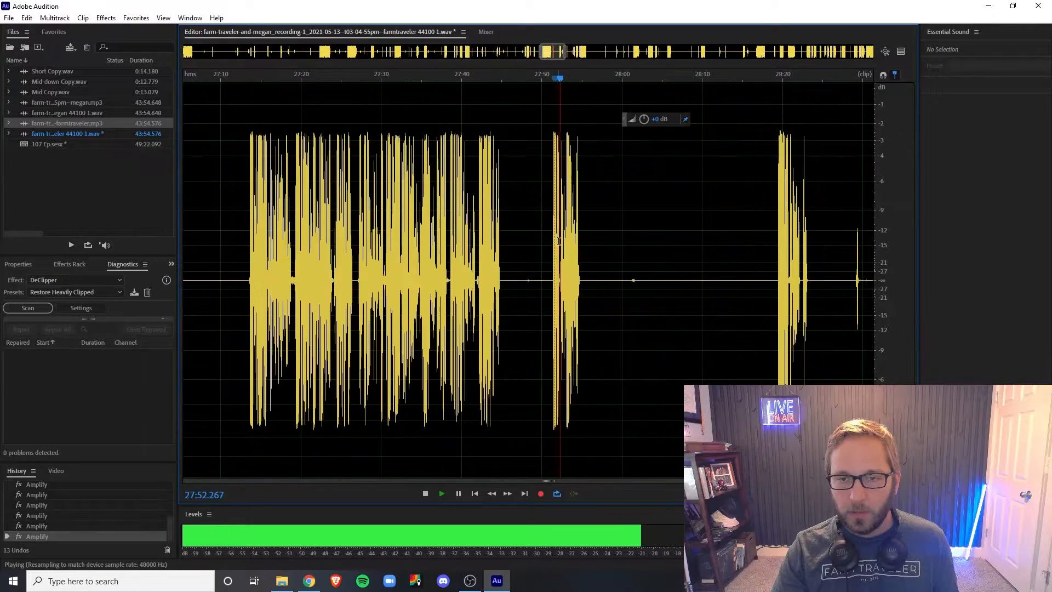
pyautogui.scroll(-3, 559, 241)
pyautogui.press('space')
# Select the stretch between about 28:25 and 29:20 and apply the volume reduction to its isolated bursts.
pyautogui.moveTo(650, 287); pyautogui.dragTo(749, 296)
pyautogui.hotkey('ctrl', 'r')
pyautogui.click(847, 289)
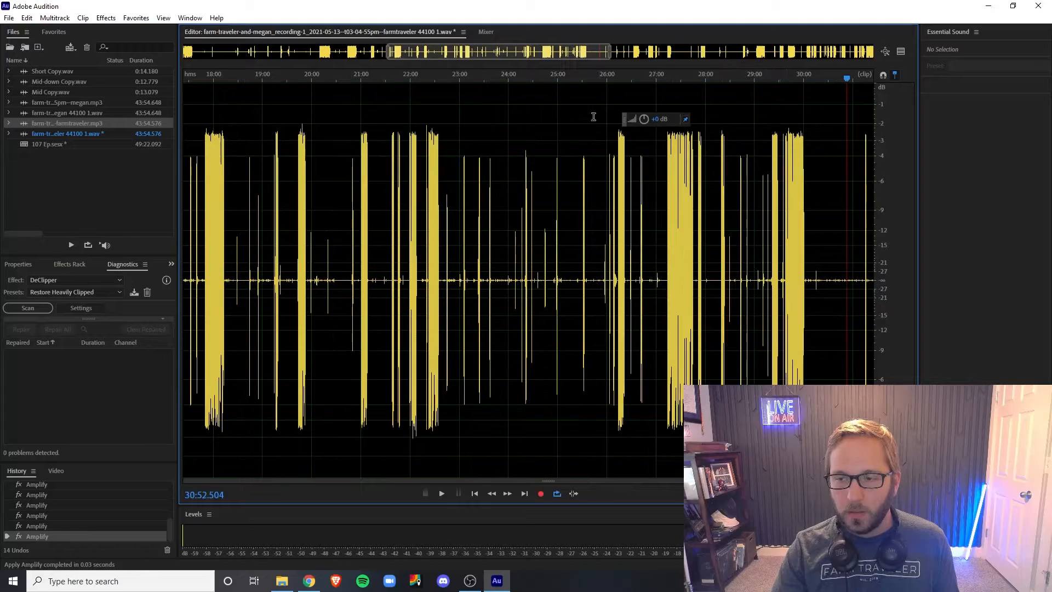
# Apply the volume reduction to the isolated bursts between about 30:05 and 33:00 and to the one at about 33:49.
pyautogui.moveTo(526, 50); pyautogui.dragTo(617, 50)
pyautogui.scroll(2, 621, 196)
pyautogui.scroll(1, 621, 197)
pyautogui.moveTo(390, 278); pyautogui.dragTo(725, 299)
pyautogui.hotkey('ctrl', 'r')
pyautogui.moveTo(814, 289); pyautogui.dragTo(831, 289)
pyautogui.hotkey('ctrl', 'r')
# Apply the volume reduction to the stretch between about 35:24 and 37:18 and to the one between about 34:33 and 35:10.
pyautogui.scroll(-6, 820, 282)
pyautogui.moveTo(678, 53); pyautogui.dragTo(847, 57)
pyautogui.scroll(6, 641, 175)
pyautogui.scroll(1, 459, 242)
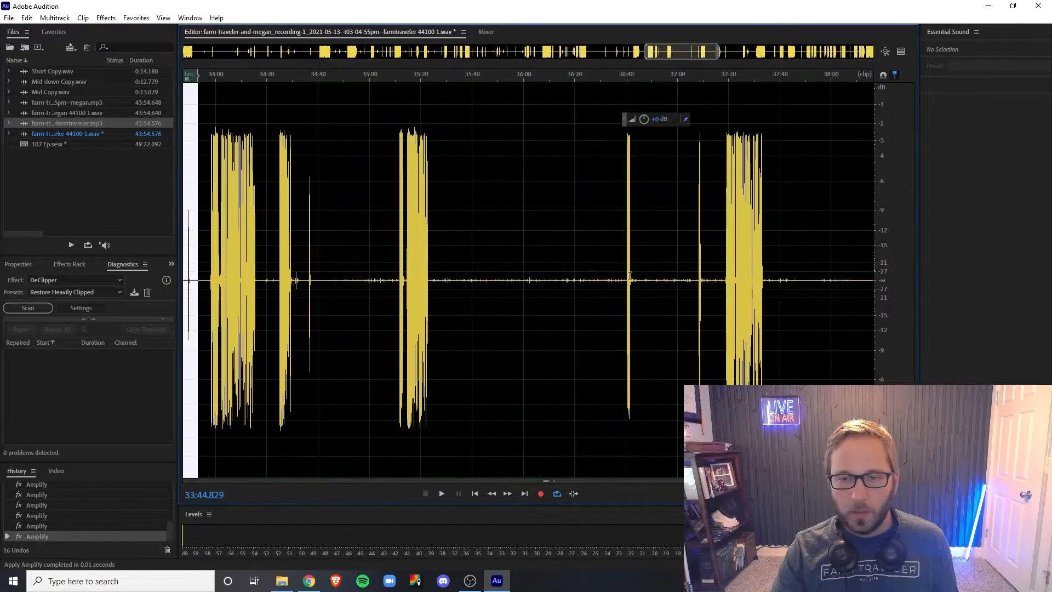
pyautogui.moveTo(431, 294); pyautogui.dragTo(723, 294)
pyautogui.hotkey('ctrl', 'r')
pyautogui.moveTo(301, 302); pyautogui.dragTo(397, 303)
pyautogui.hotkey('ctrl', 'r')
# Repeat the volume reduction on the isolated bursts around 38:30 to 38:53, around 40:14 and at about 42:00.
pyautogui.scroll(-3, 611, 291)
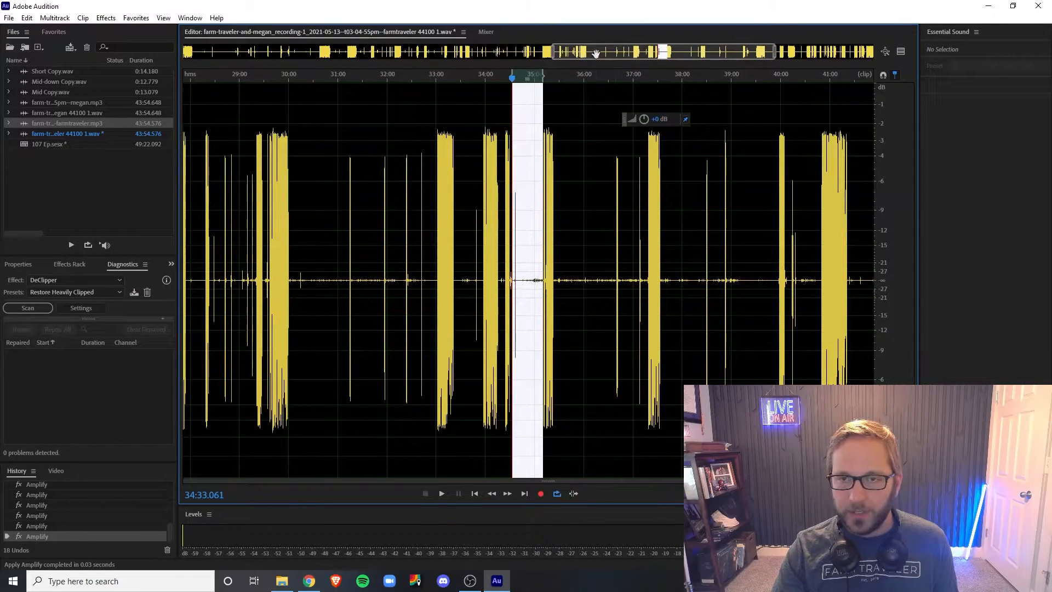
pyautogui.moveTo(605, 53); pyautogui.dragTo(643, 53)
pyautogui.scroll(3, 566, 293)
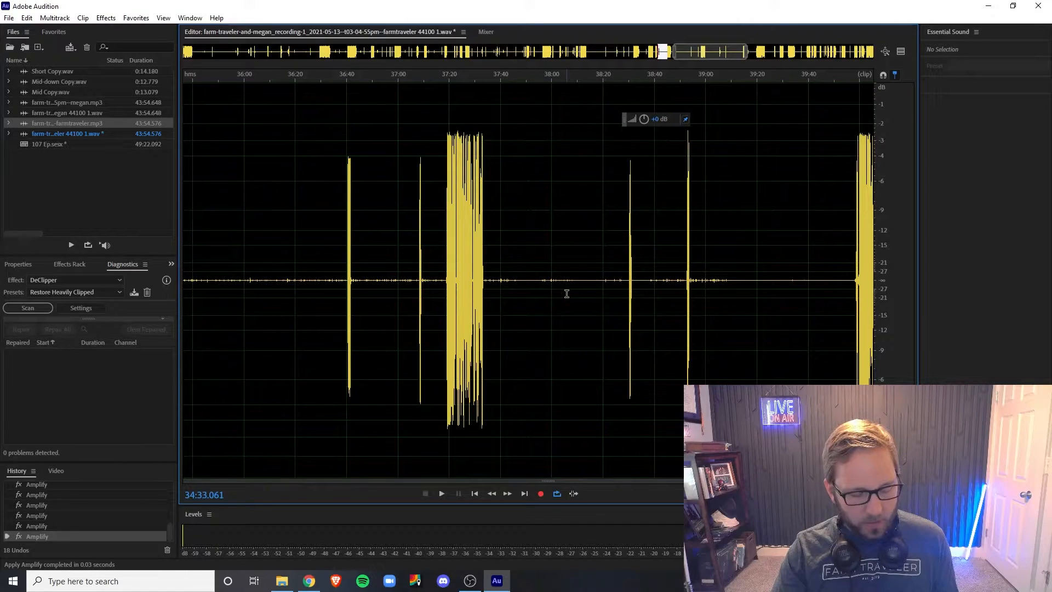
pyautogui.click(26, 17)
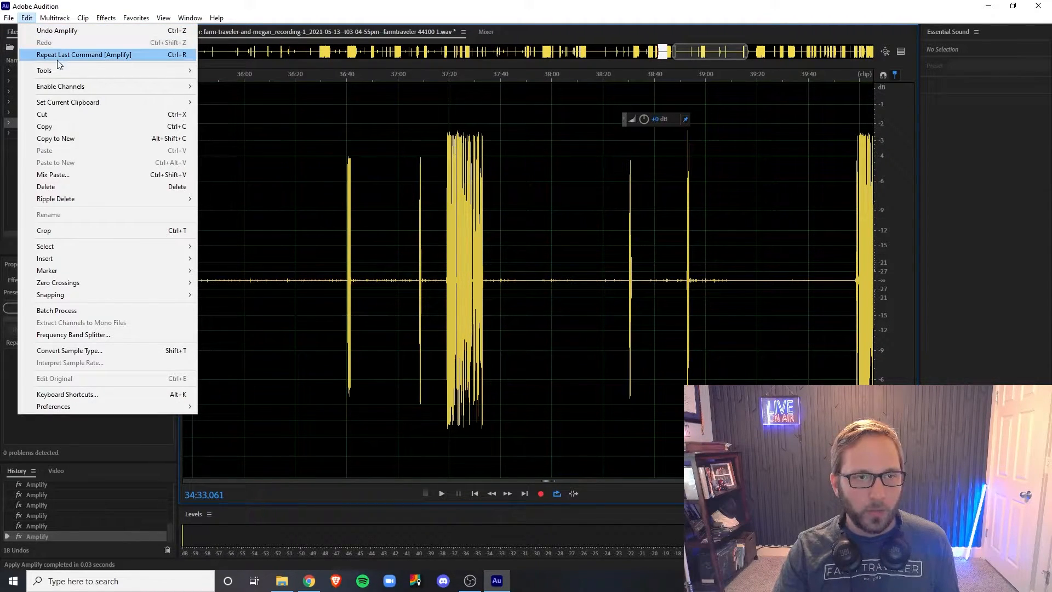
pyautogui.click(547, 222)
pyautogui.scroll(-3, 603, 263)
pyautogui.moveTo(564, 296); pyautogui.dragTo(862, 298)
pyautogui.hotkey('ctrl', 'r')
pyautogui.hotkey('ctrl', 'r')
pyautogui.hotkey('ctrl', 'r')
# Select the isolated burst at about 43:40 and apply the volume reduction twice.
pyautogui.scroll(-3, 810, 277)
pyautogui.scroll(4, 686, 255)
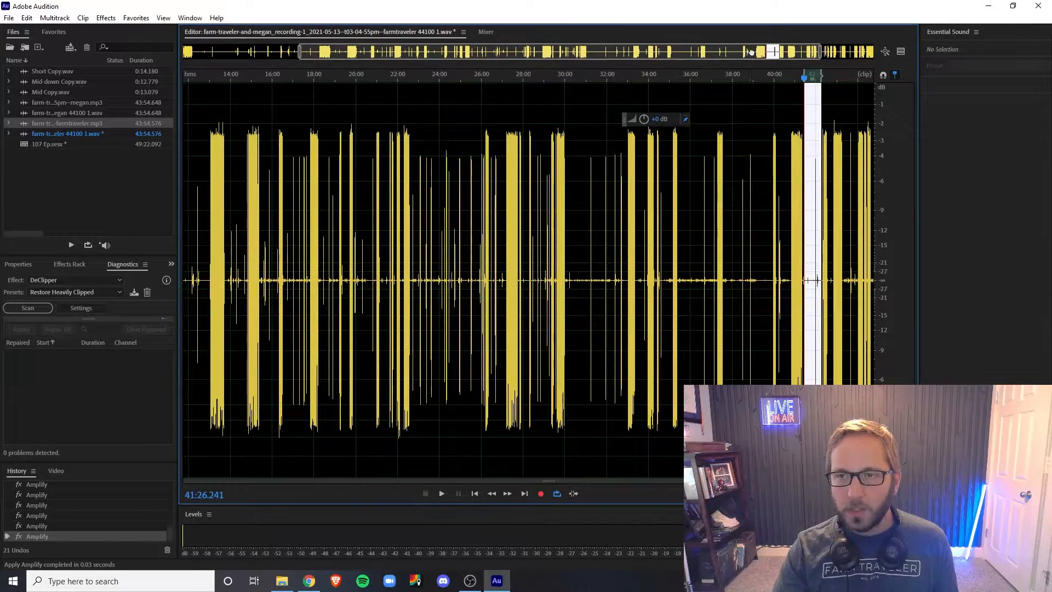
pyautogui.moveTo(686, 256); pyautogui.dragTo(749, 298)
pyautogui.hotkey('ctrl', 'r')
pyautogui.scroll(-1, 786, 281)
pyautogui.hotkey('ctrl', 'r')
pyautogui.click(708, 280)
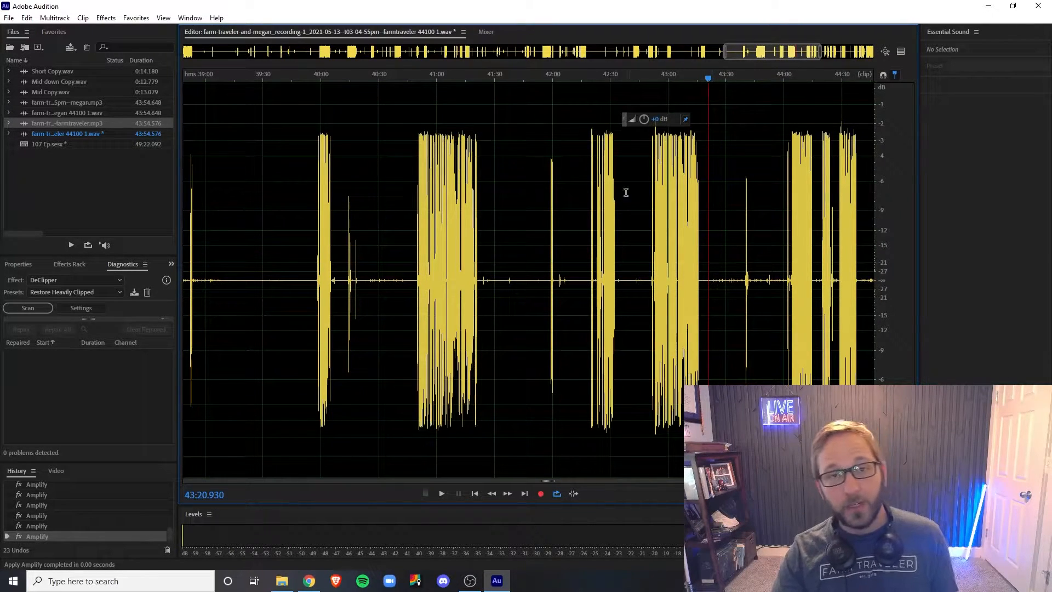
# Select the thin burst at about 44:02 and apply the volume reduction once.
pyautogui.moveTo(799, 52); pyautogui.dragTo(844, 52)
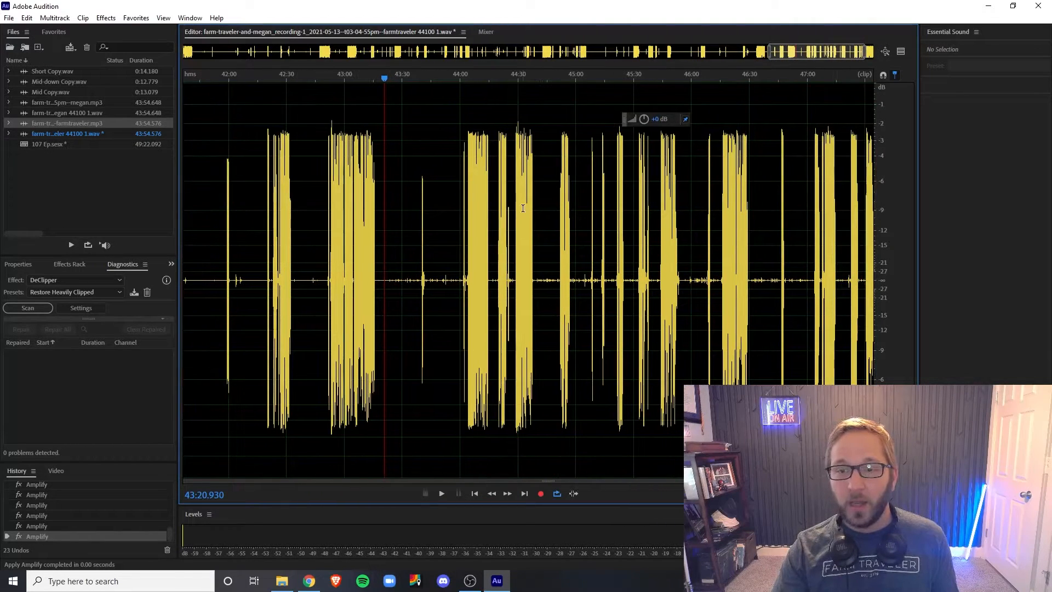
pyautogui.scroll(1, 570, 233)
pyautogui.scroll(1, 570, 232)
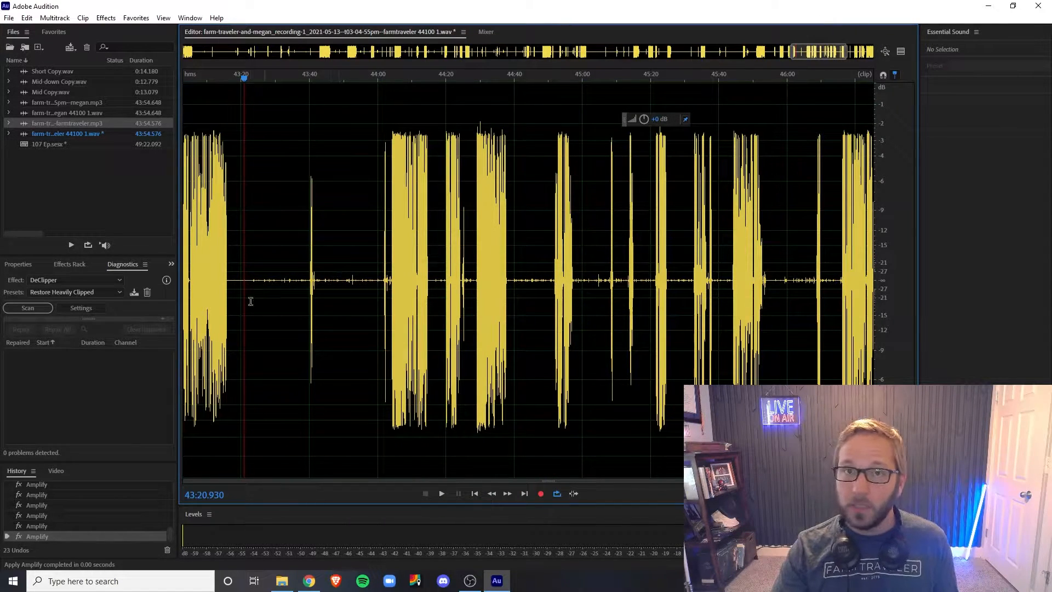
pyautogui.moveTo(235, 298); pyautogui.dragTo(305, 298)
pyautogui.click(383, 296)
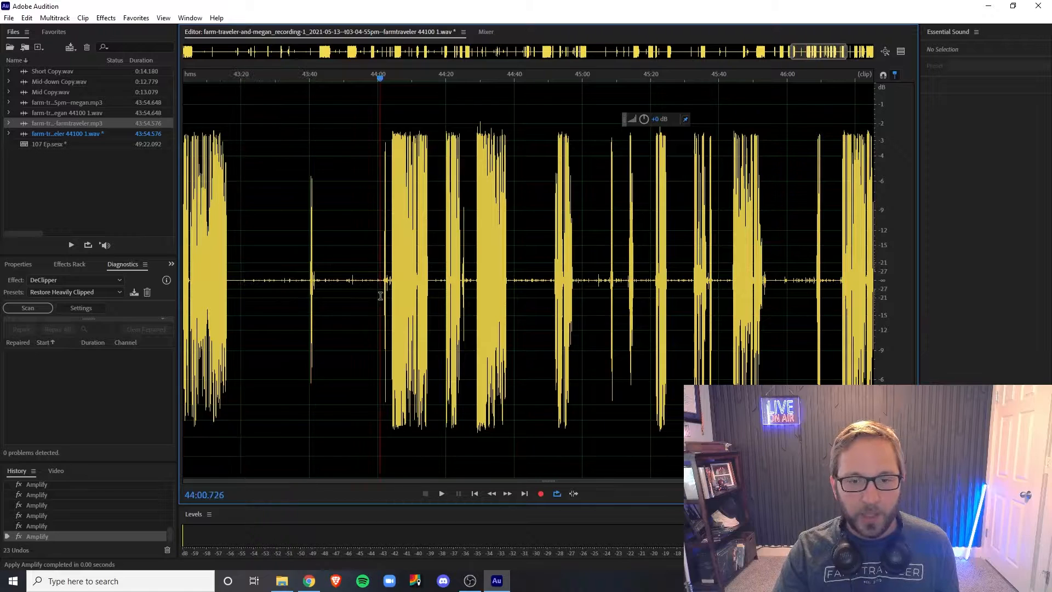
pyautogui.moveTo(385, 296); pyautogui.dragTo(387, 296)
pyautogui.hotkey('ctrl', 'r')
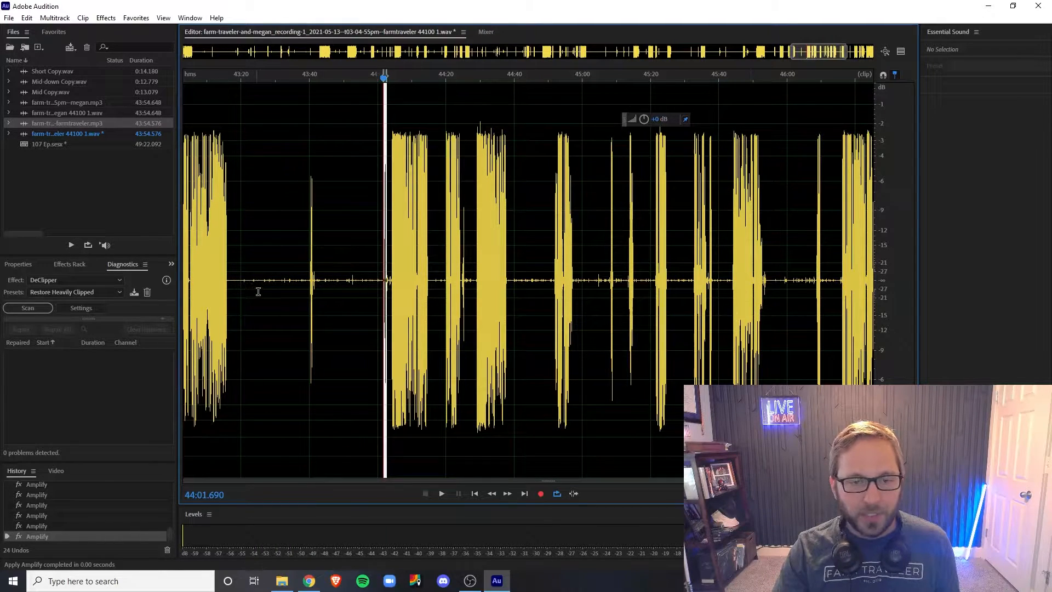
# Apply the volume reduction to the quiet stretch between about 46:30 and 46:46 and save the host's recording.
pyautogui.scroll(1, 296, 291)
pyautogui.moveTo(801, 57); pyautogui.dragTo(833, 53)
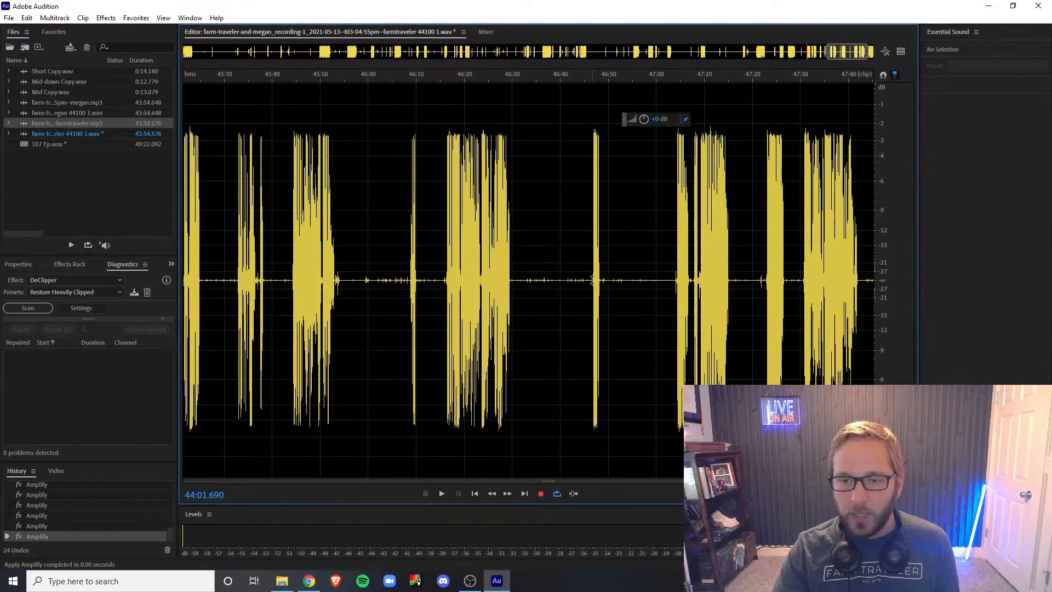
pyautogui.moveTo(515, 292); pyautogui.dragTo(591, 294)
pyautogui.hotkey('ctrl', 'r')
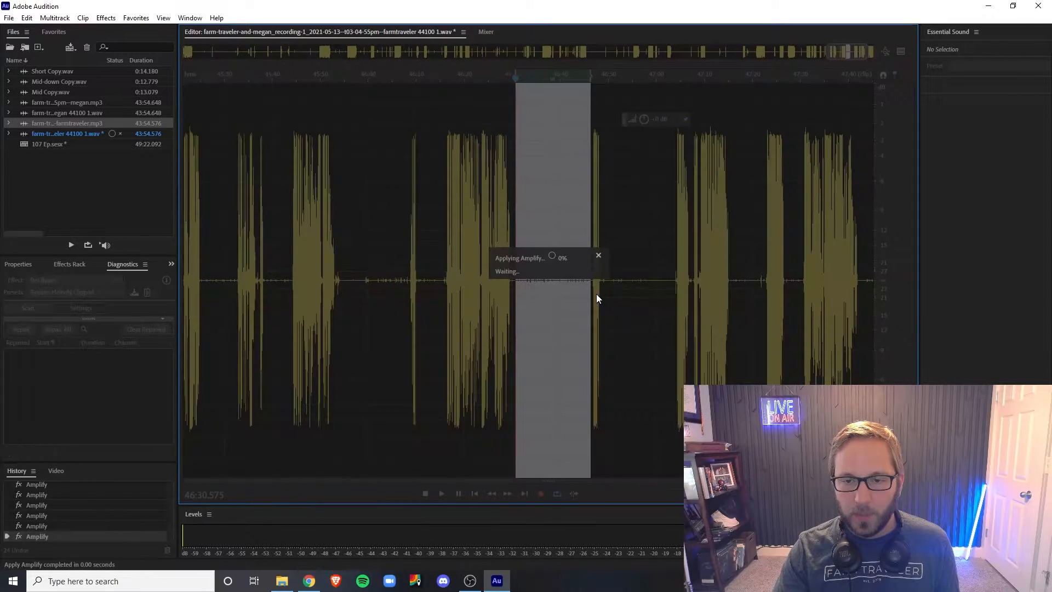
pyautogui.scroll(-1, 766, 298)
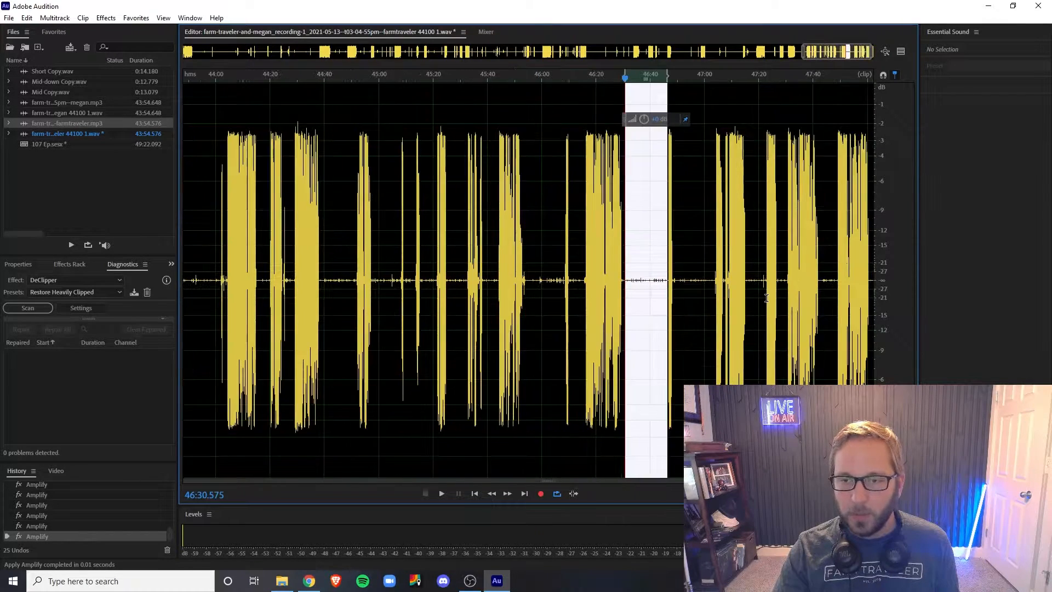
pyautogui.hotkey('ctrl', 's')
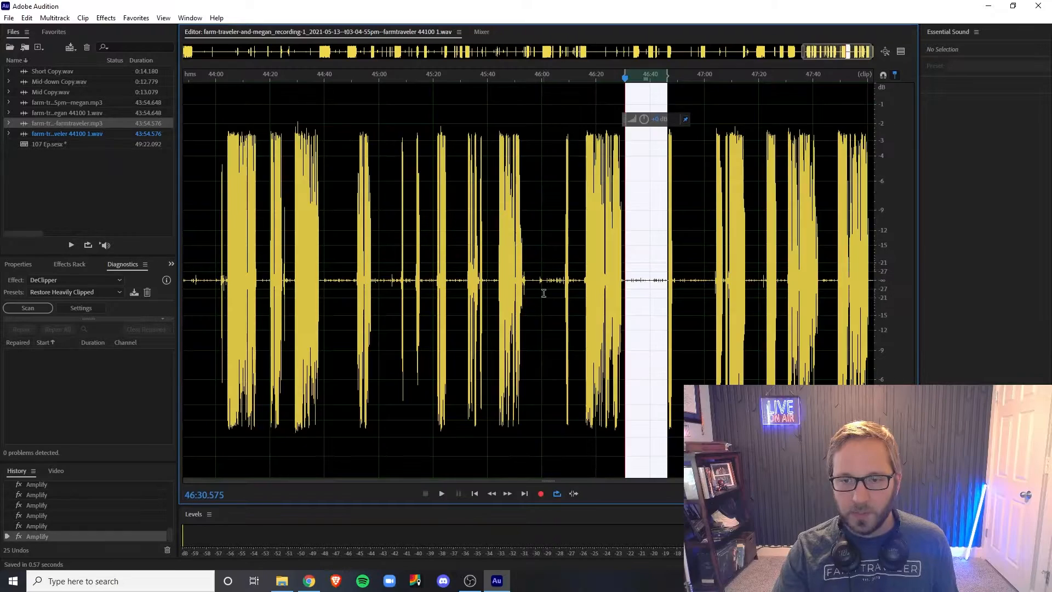
# Return to the 107 Ep multitrack session and open the guest's clip on Track 6 in the waveform editor.
pyautogui.moveTo(833, 53); pyautogui.dragTo(265, 53)
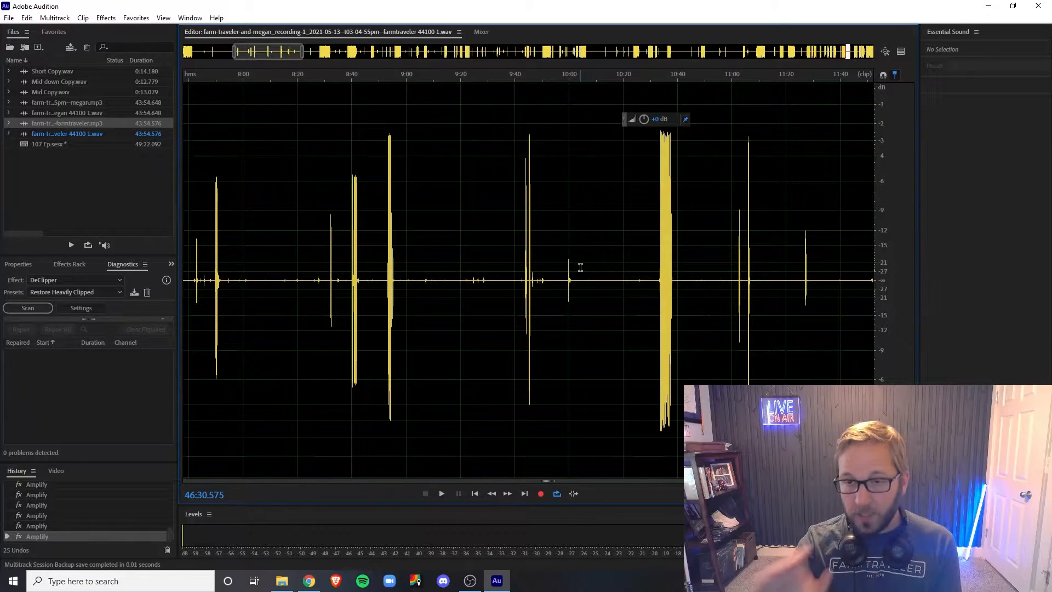
pyautogui.press('0')
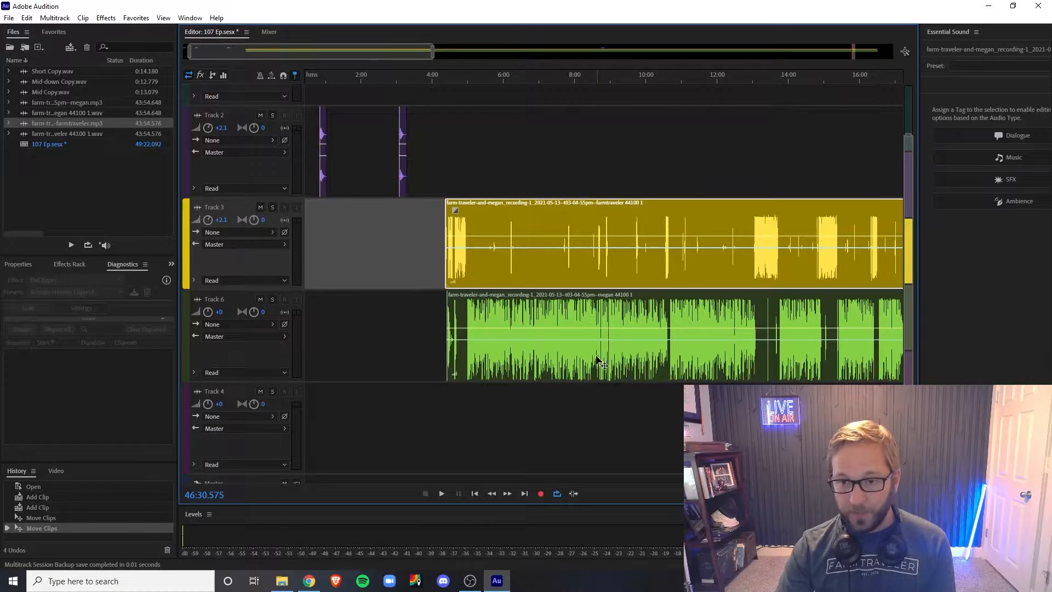
pyautogui.doubleClick(645, 253)
pyautogui.press('8')
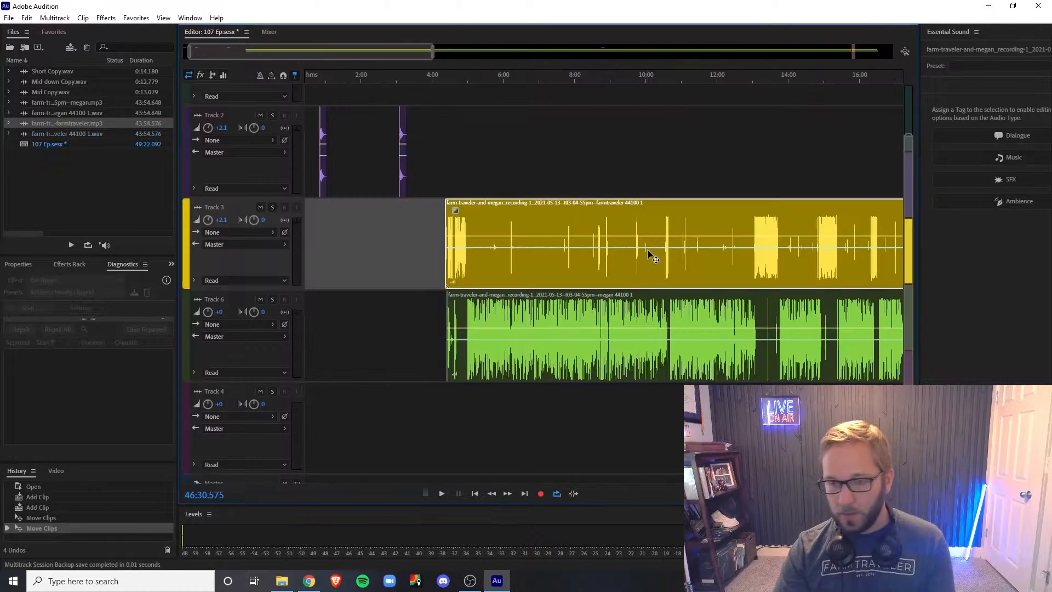
pyautogui.doubleClick(586, 326)
pyautogui.scroll(-4, 579, 323)
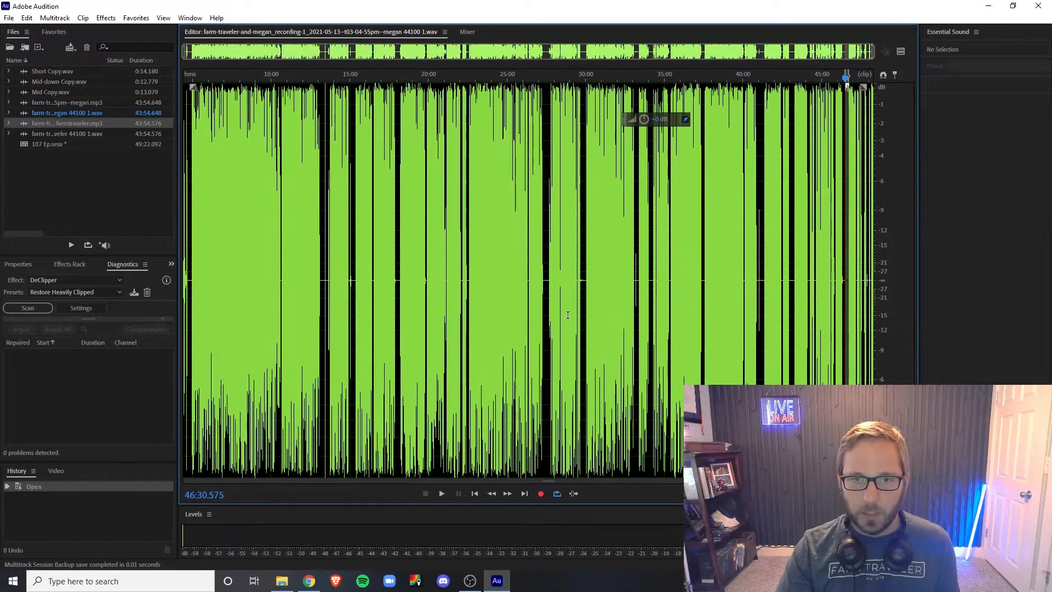
# Listen to the guest's recording at about 23:30 to judge its level.
pyautogui.click(495, 104)
pyautogui.click(482, 85)
pyautogui.press('space')
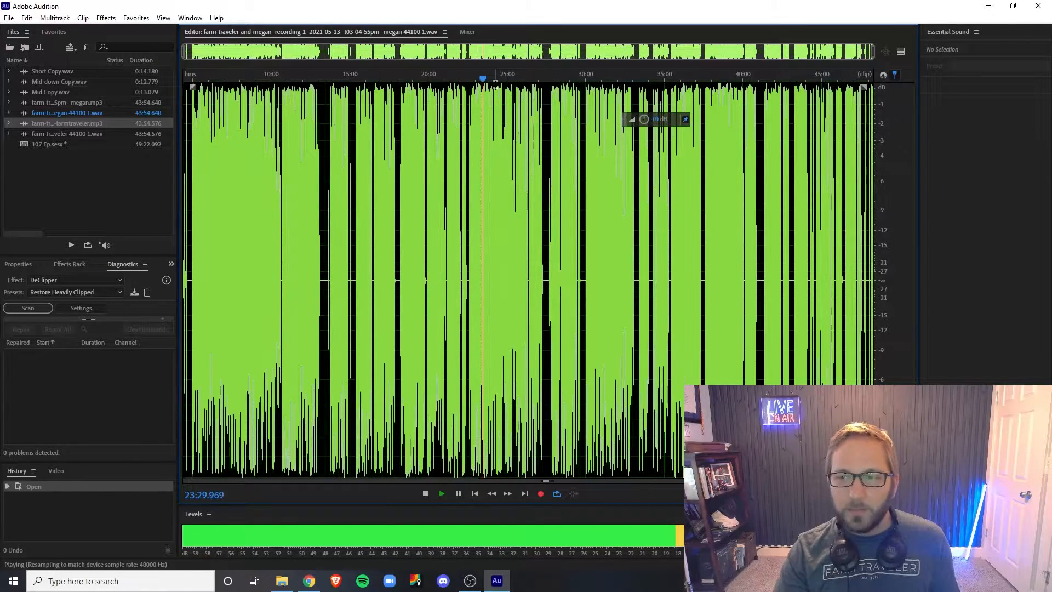
pyautogui.press('space')
# Normalize the guest's entire recording to -3 dB.
pyautogui.hotkey('ctrl', 'a')
pyautogui.click(136, 18)
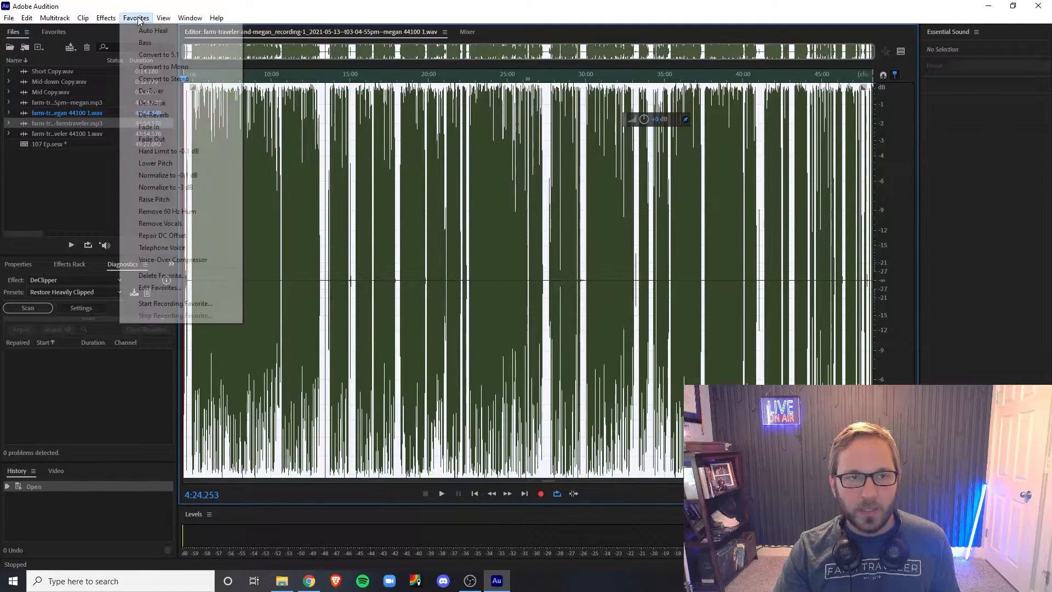
pyautogui.click(165, 187)
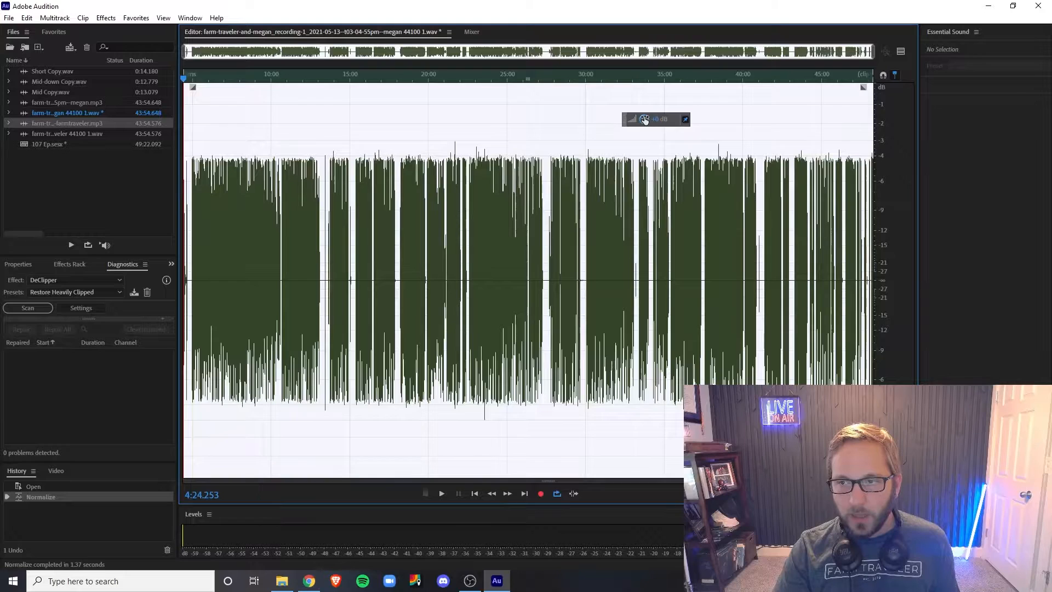
# Raise the volume of the guest's whole recording slightly and save the file.
pyautogui.moveTo(644, 120); pyautogui.dragTo(650, 187)
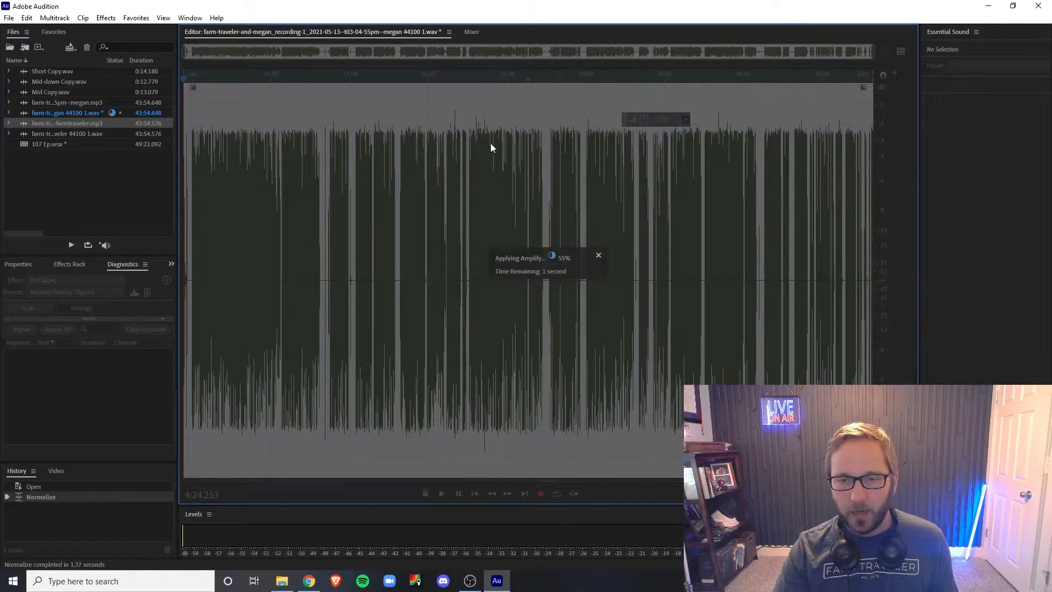
pyautogui.hotkey('ctrl', 's')
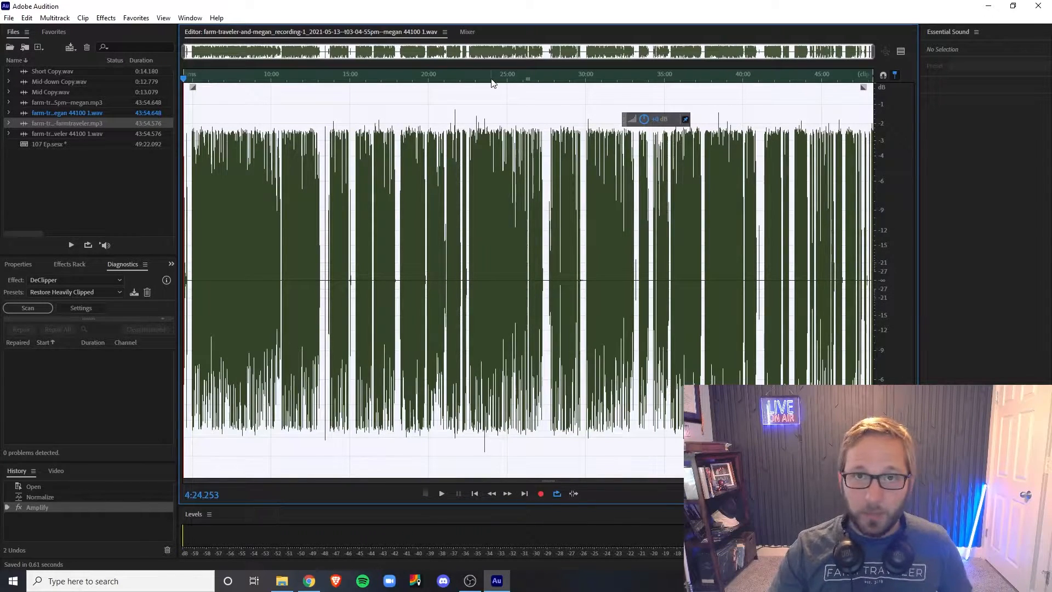
# Lower the volume of the loud burst at about 24:11 in the guest's recording and save the file.
pyautogui.click(525, 90)
pyautogui.scroll(5, 491, 117)
pyautogui.scroll(3, 490, 117)
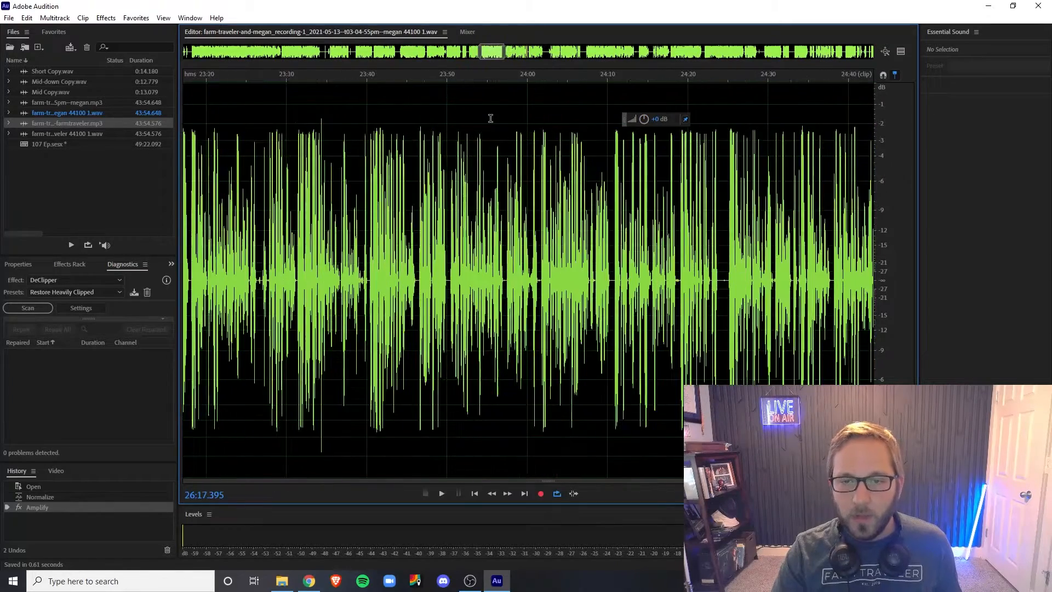
pyautogui.scroll(3, 504, 176)
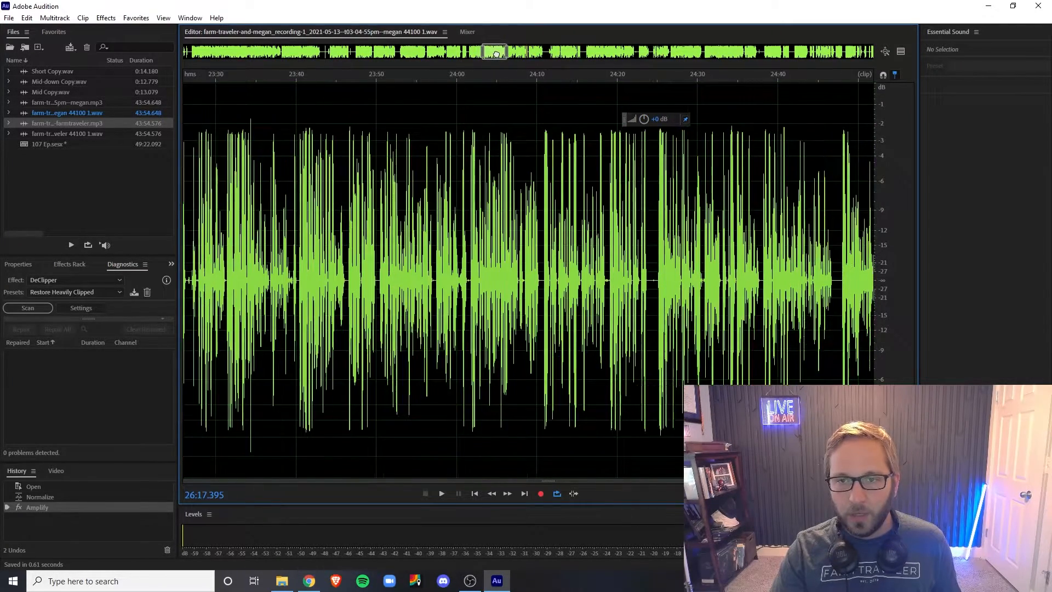
pyautogui.scroll(2, 465, 184)
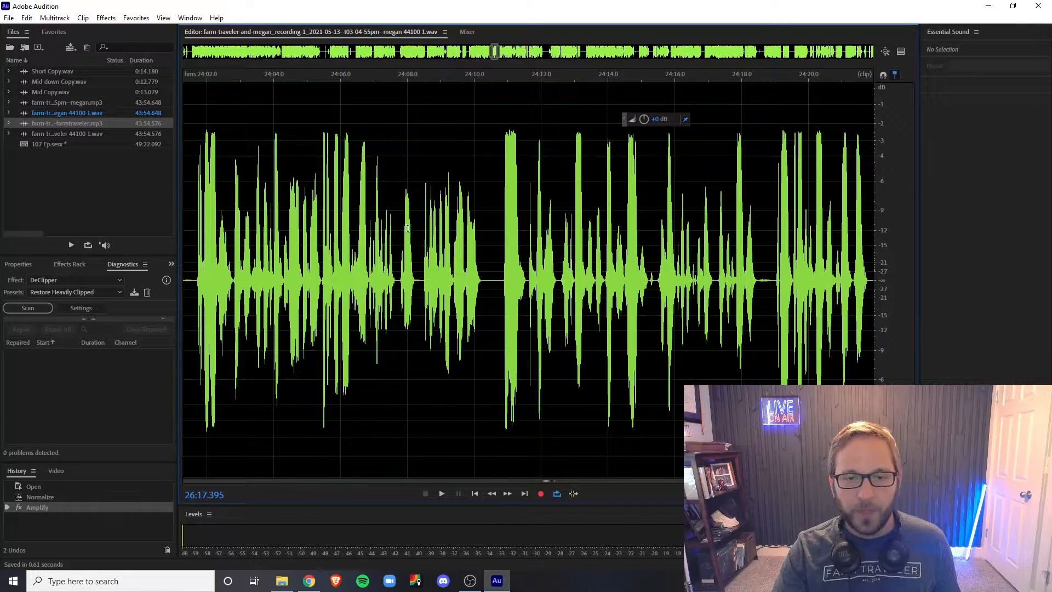
pyautogui.moveTo(393, 228)
pyautogui.mouseDown()
pyautogui.moveTo(485, 243)
pyautogui.moveTo(391, 230)
pyautogui.mouseUp()
pyautogui.click(488, 244)
pyautogui.click(501, 196)
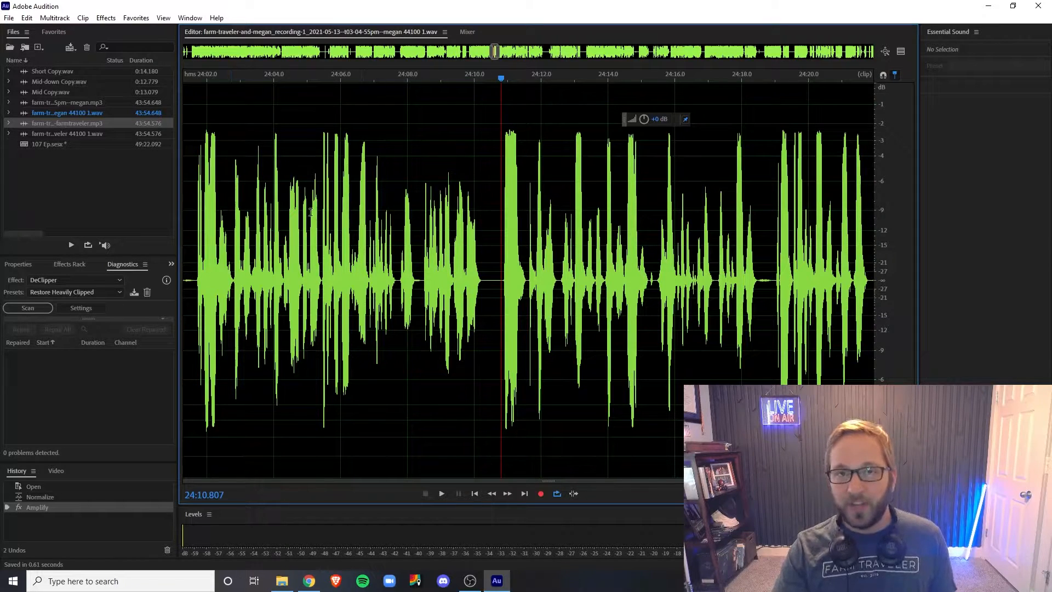
pyautogui.moveTo(449, 242); pyautogui.dragTo(521, 262)
pyautogui.click(501, 258)
pyautogui.moveTo(643, 119); pyautogui.dragTo(635, 119)
pyautogui.click(564, 181)
pyautogui.click(471, 227)
pyautogui.hotkey('ctrl', 's')
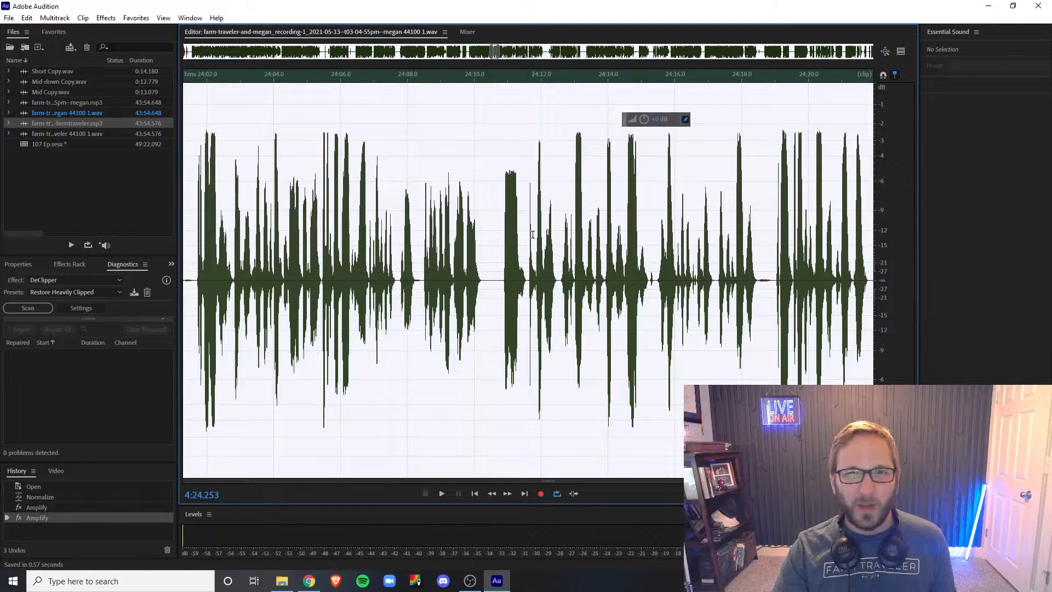
# Locate the isolated loud burst at about 13:26 in the guest's recording, lower its volume and save the file.
pyautogui.click(706, 305)
pyautogui.scroll(-3, 726, 280)
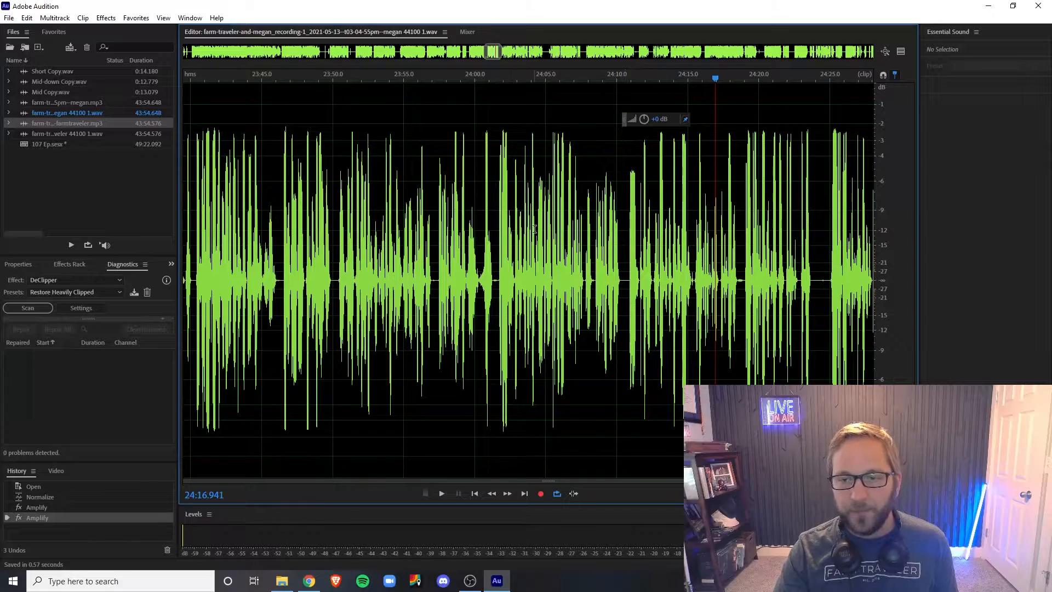
pyautogui.scroll(-6, 620, 210)
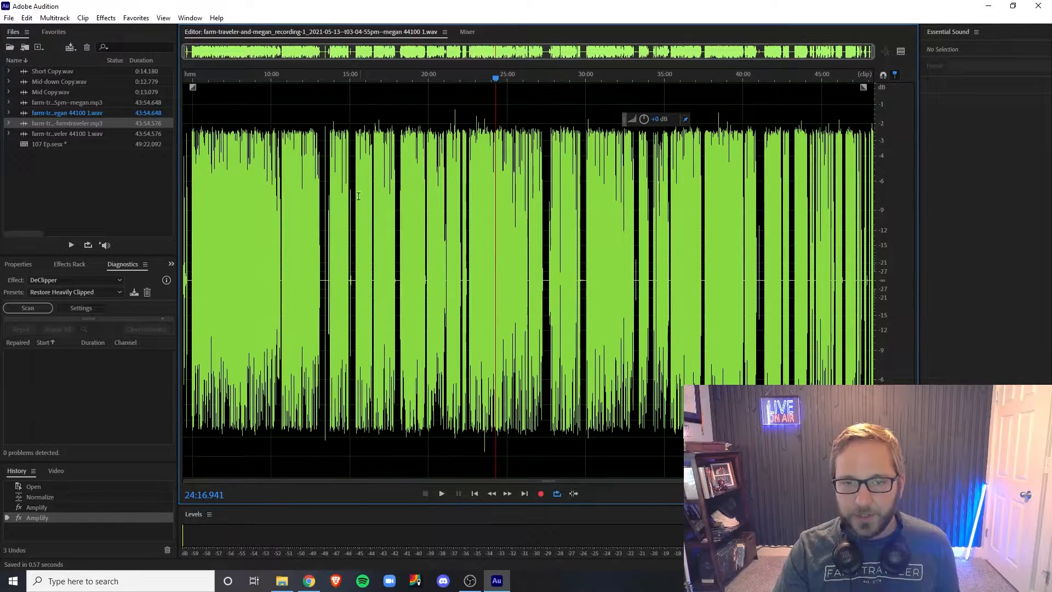
pyautogui.click(320, 163)
pyautogui.scroll(8, 333, 216)
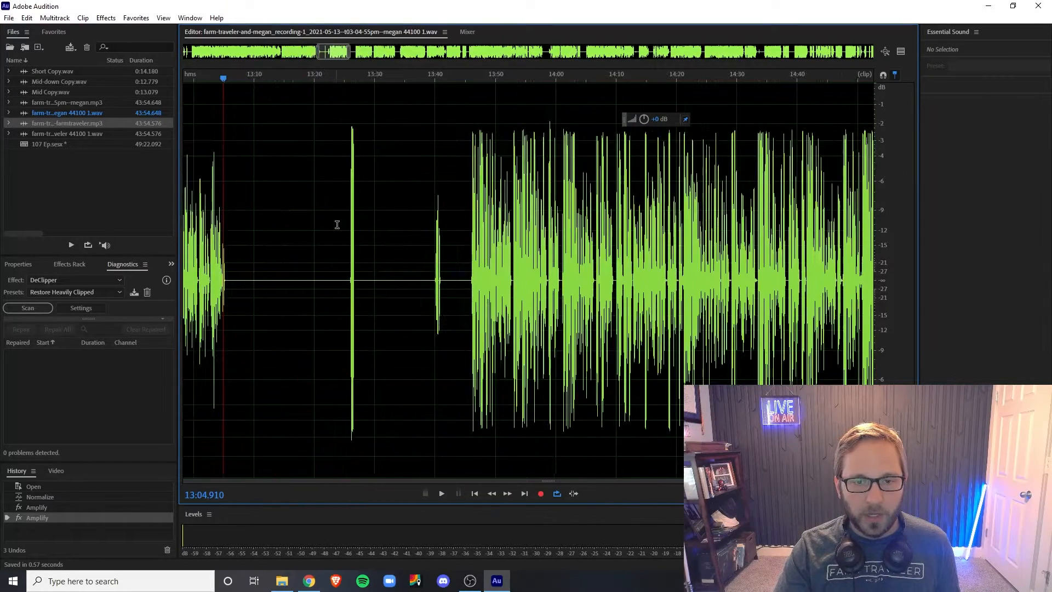
pyautogui.click(343, 268)
pyautogui.press('space')
pyautogui.press('space')
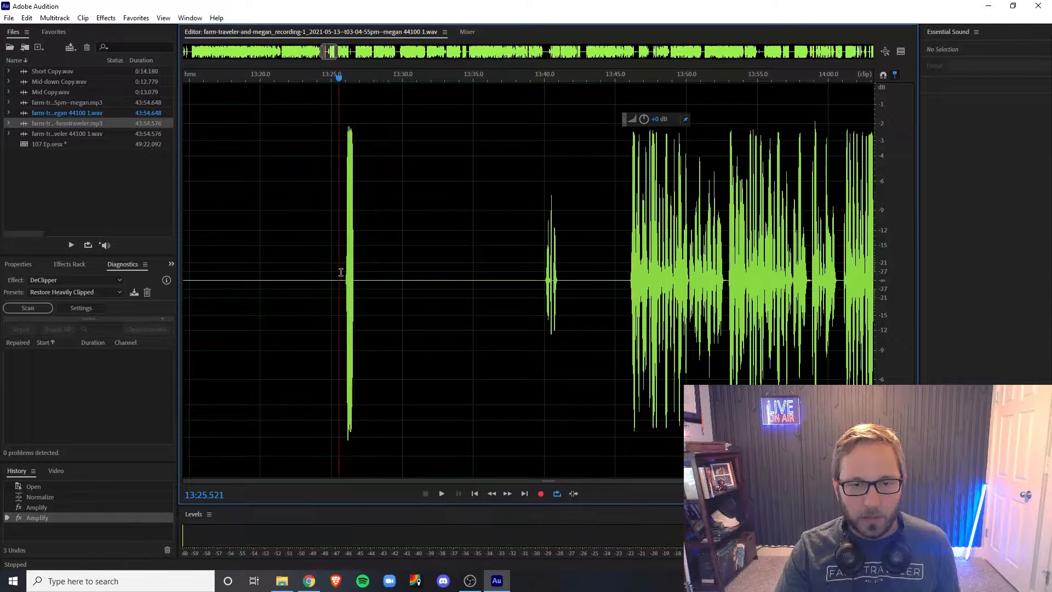
pyautogui.moveTo(338, 273); pyautogui.dragTo(367, 275)
pyautogui.moveTo(644, 119); pyautogui.dragTo(453, 279)
pyautogui.click(499, 267)
pyautogui.hotkey('ctrl', 's')
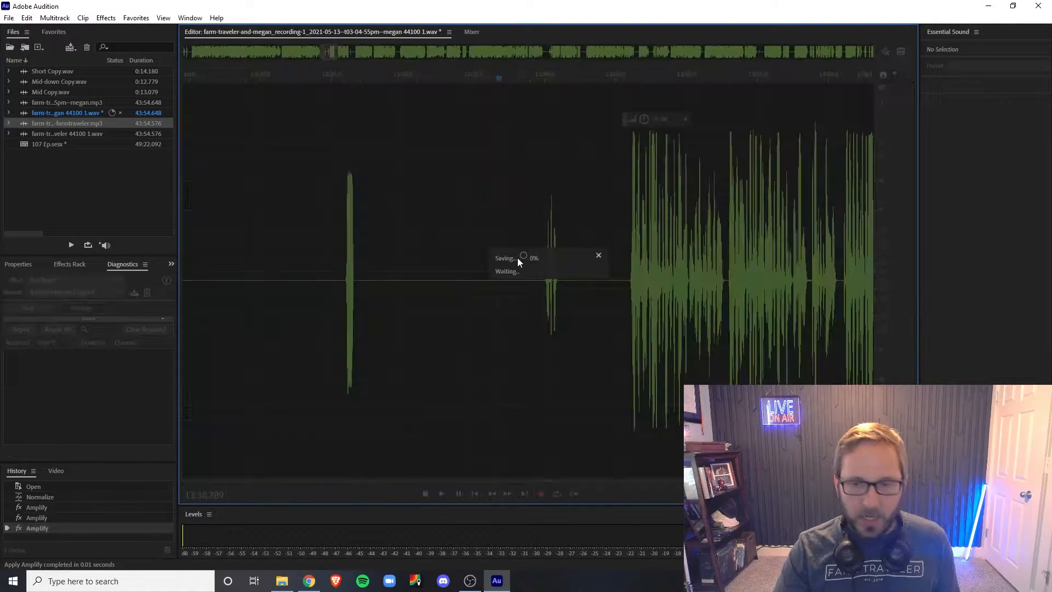
# Return to the 107 Ep multitrack session and bring its opening 12 minutes or so into view.
pyautogui.scroll(-4, 596, 207)
pyautogui.scroll(-6, 340, 55)
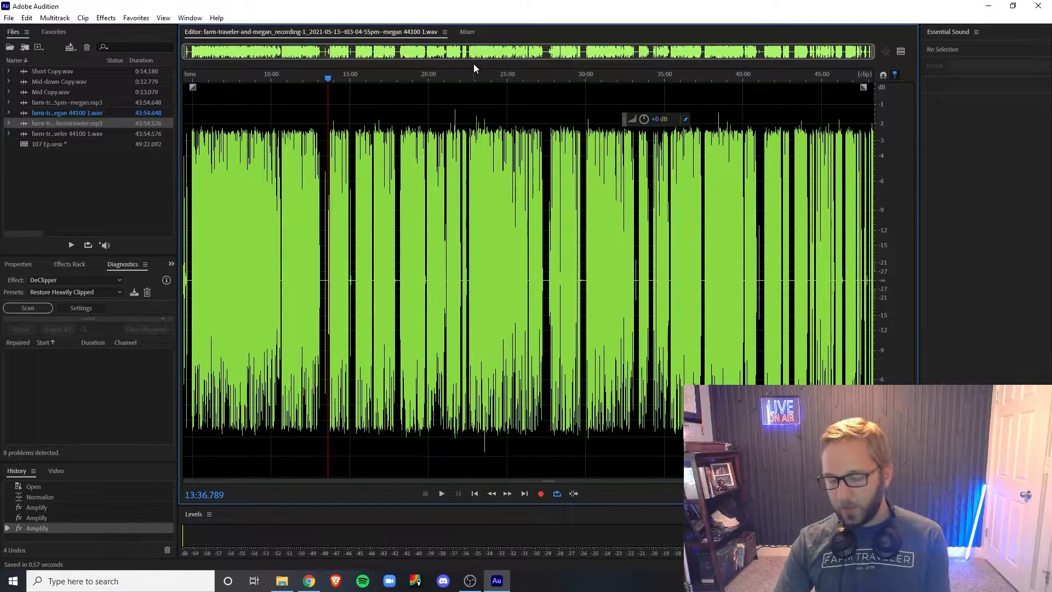
pyautogui.press('8')
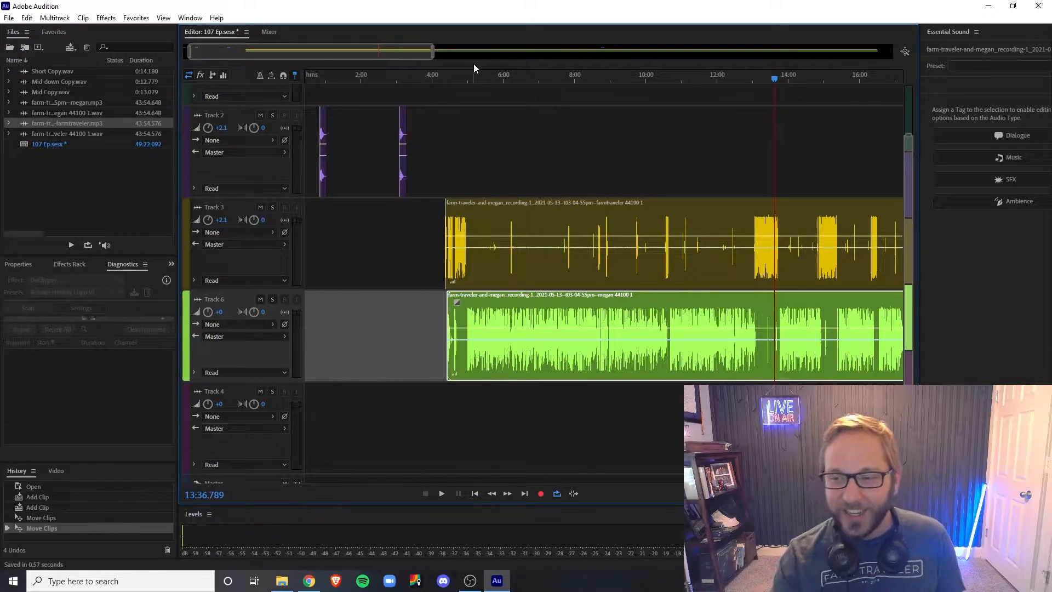
pyautogui.moveTo(359, 52); pyautogui.dragTo(326, 59)
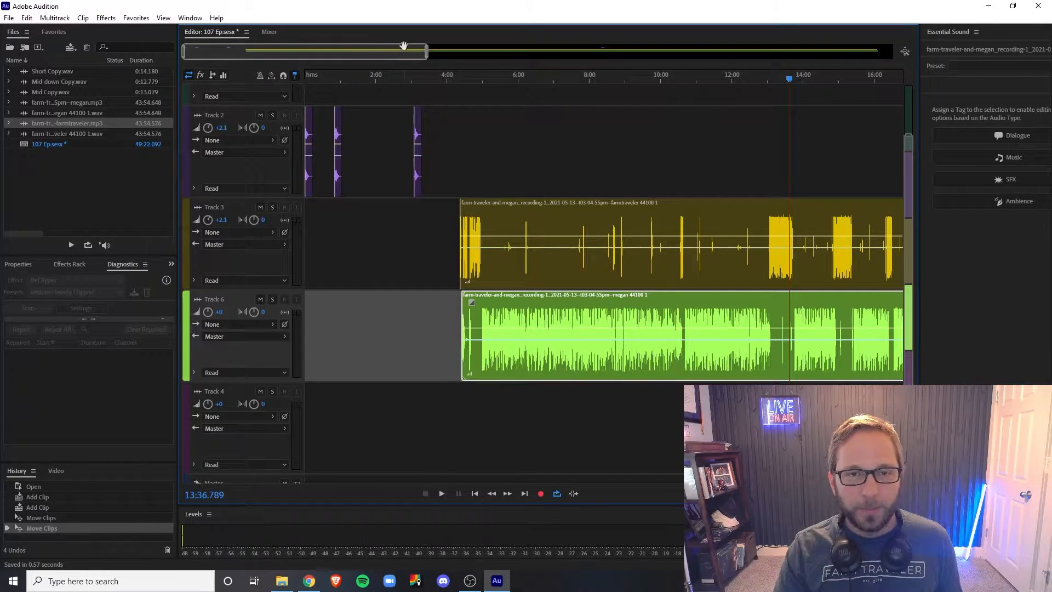
pyautogui.moveTo(428, 53); pyautogui.dragTo(369, 54)
pyautogui.moveTo(500, 132); pyautogui.dragTo(313, 137)
pyautogui.click(489, 99)
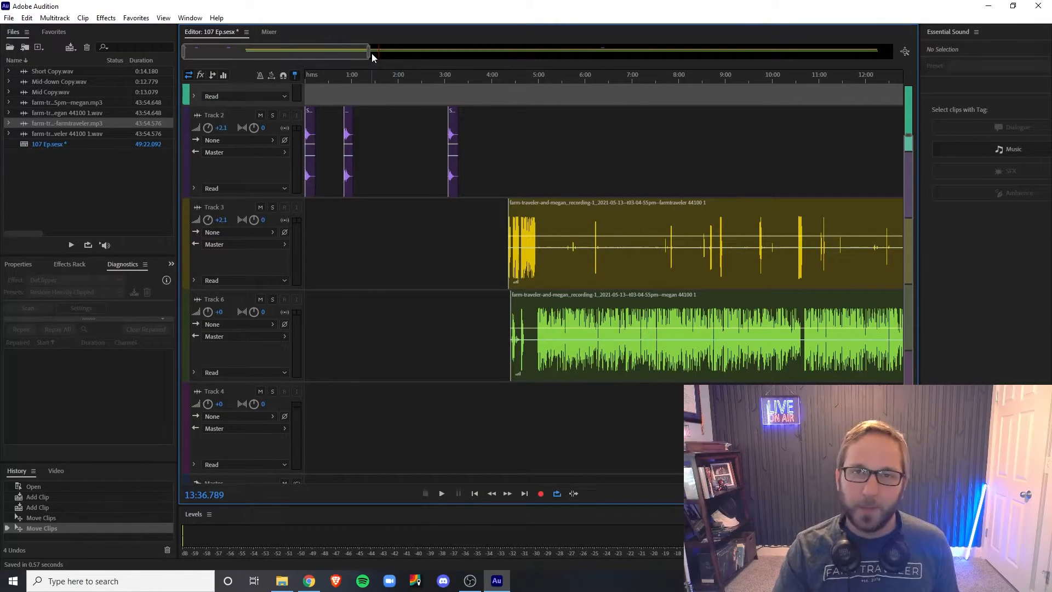
pyautogui.moveTo(368, 54); pyautogui.dragTo(366, 54)
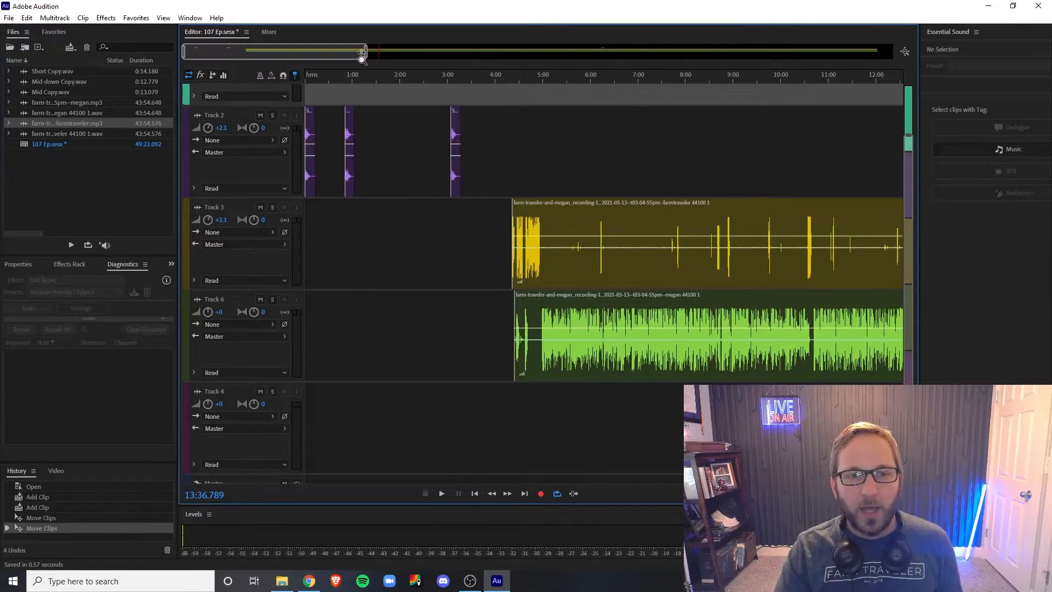
# Move the Mid music clip on Track 2 to about 1:20.
pyautogui.click(351, 132)
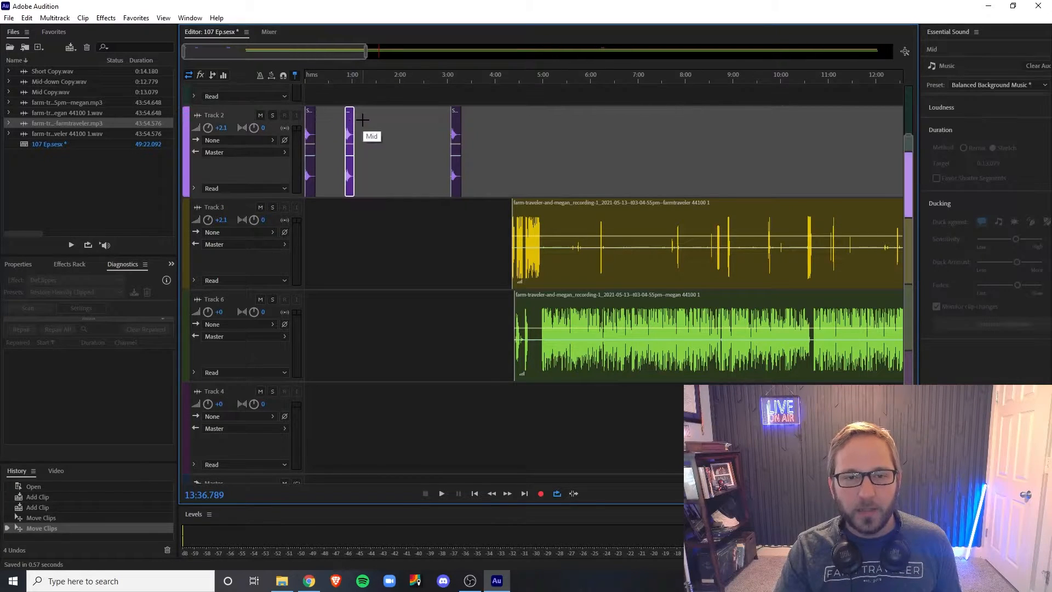
pyautogui.moveTo(351, 132); pyautogui.dragTo(373, 126)
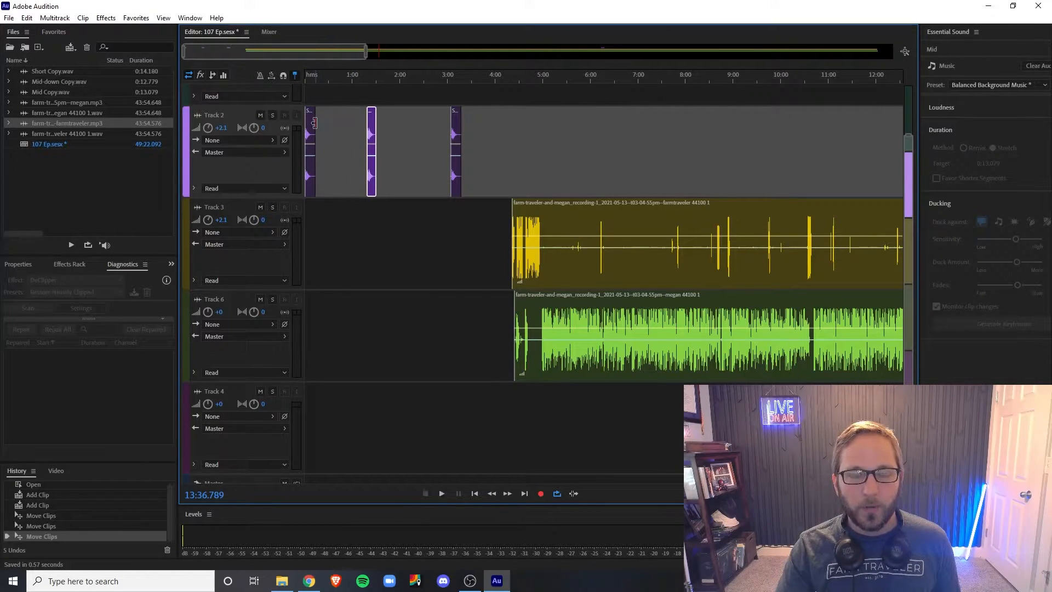
pyautogui.moveTo(312, 215); pyautogui.dragTo(457, 244)
pyautogui.click(332, 183)
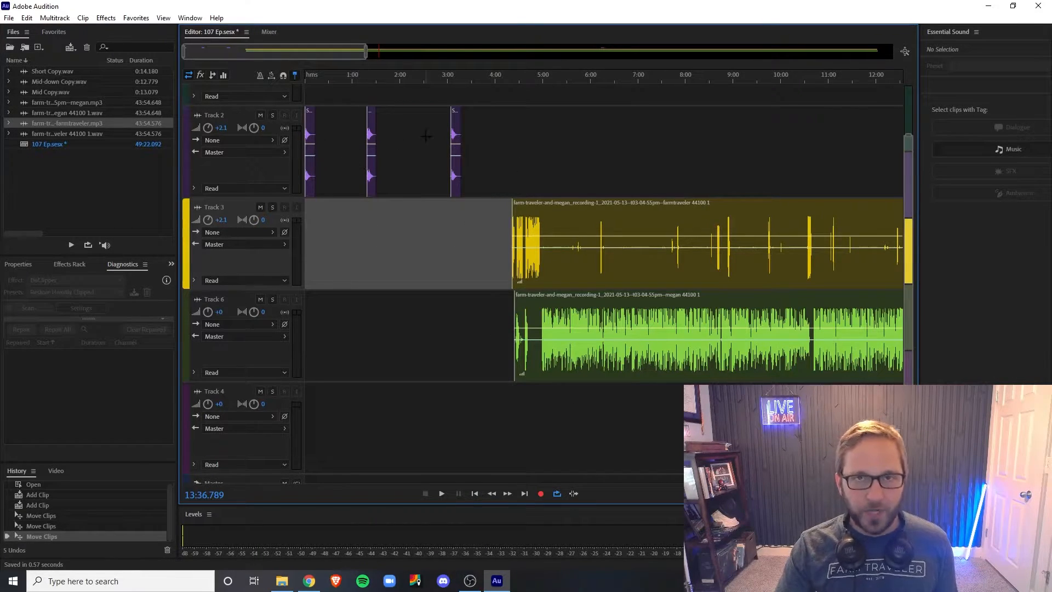
# Delete the Short music clip at the beginning of Track 2 and move the Mid clip to the session start.
pyautogui.click(312, 170)
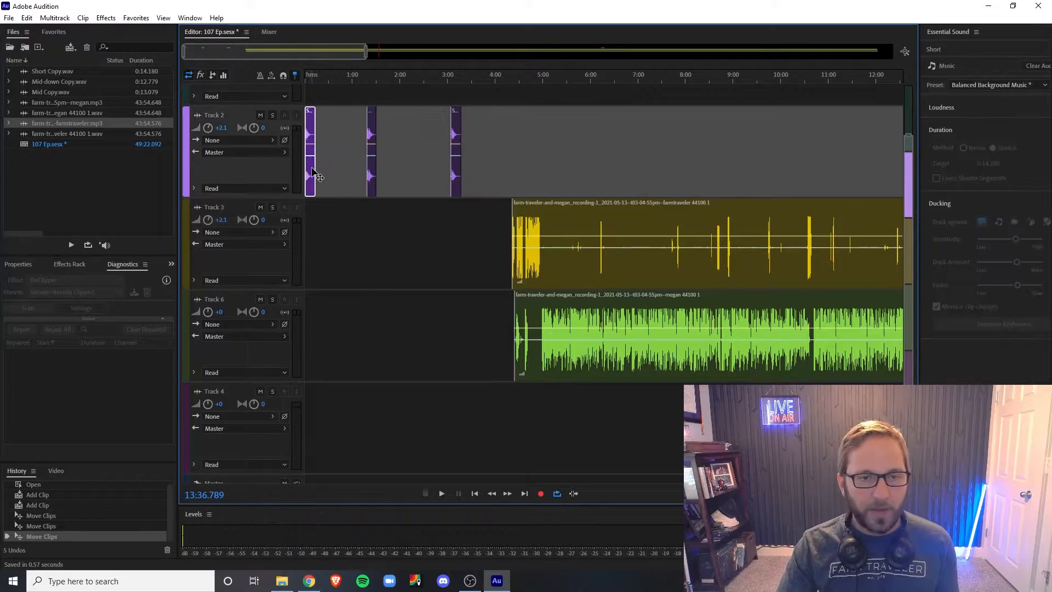
pyautogui.press('Delete')
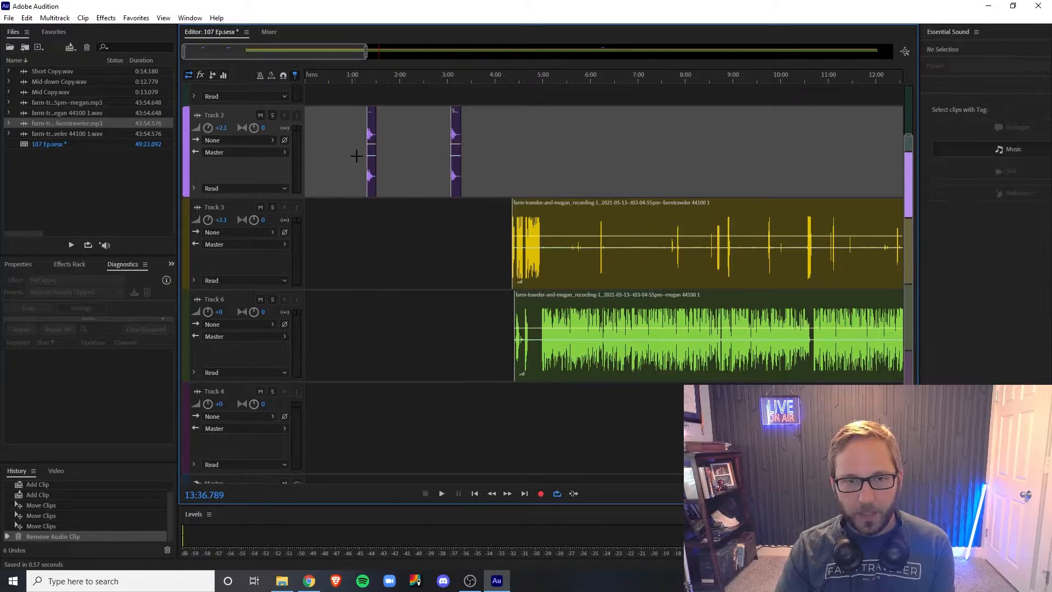
pyautogui.moveTo(373, 156); pyautogui.dragTo(309, 159)
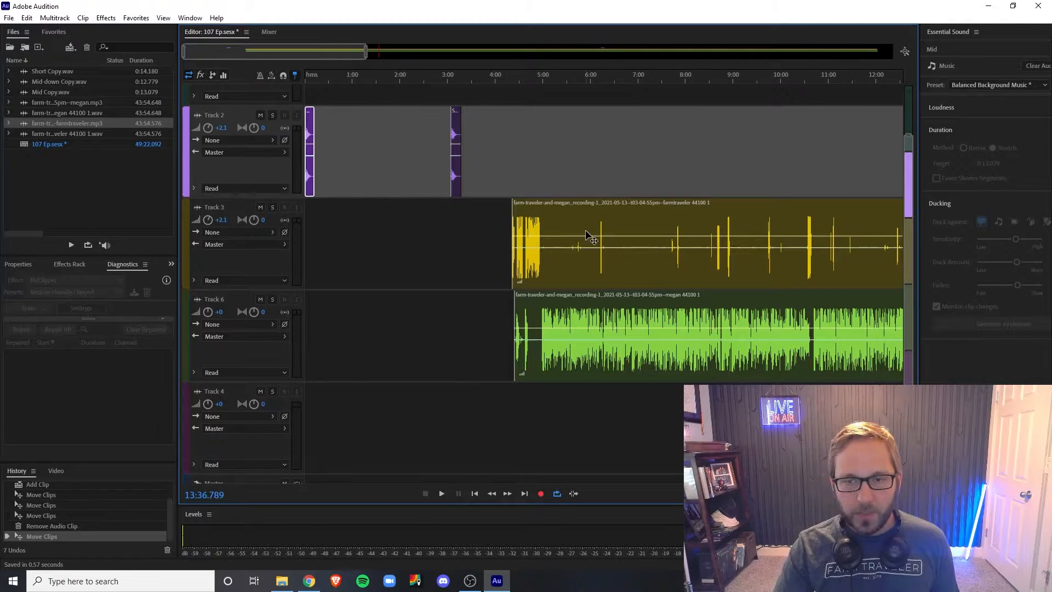
# Tag the host's clip on Track 3 as Dialogue and enable its Background Voice EQ with an amount of 3.0.
pyautogui.moveTo(919, 131); pyautogui.dragTo(797, 133)
pyautogui.moveTo(276, 55); pyautogui.dragTo(293, 57)
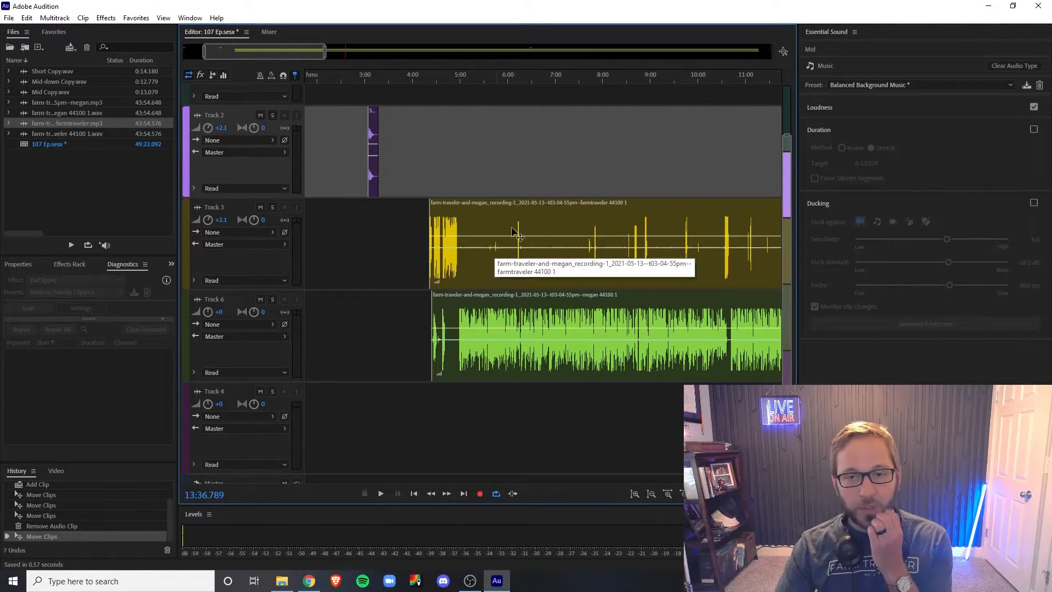
pyautogui.click(542, 229)
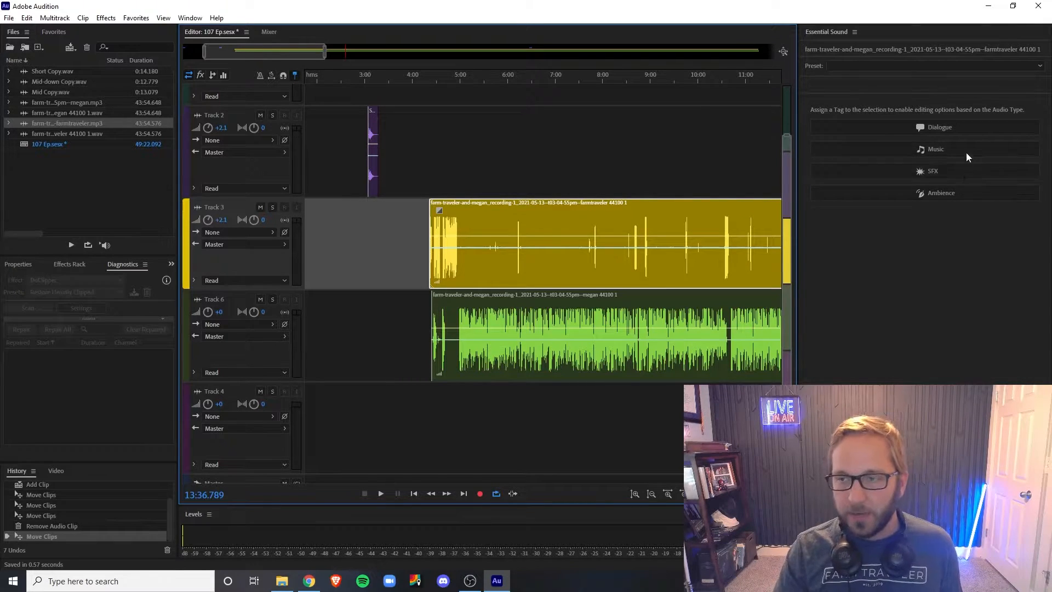
pyautogui.moveTo(294, 59); pyautogui.dragTo(310, 58)
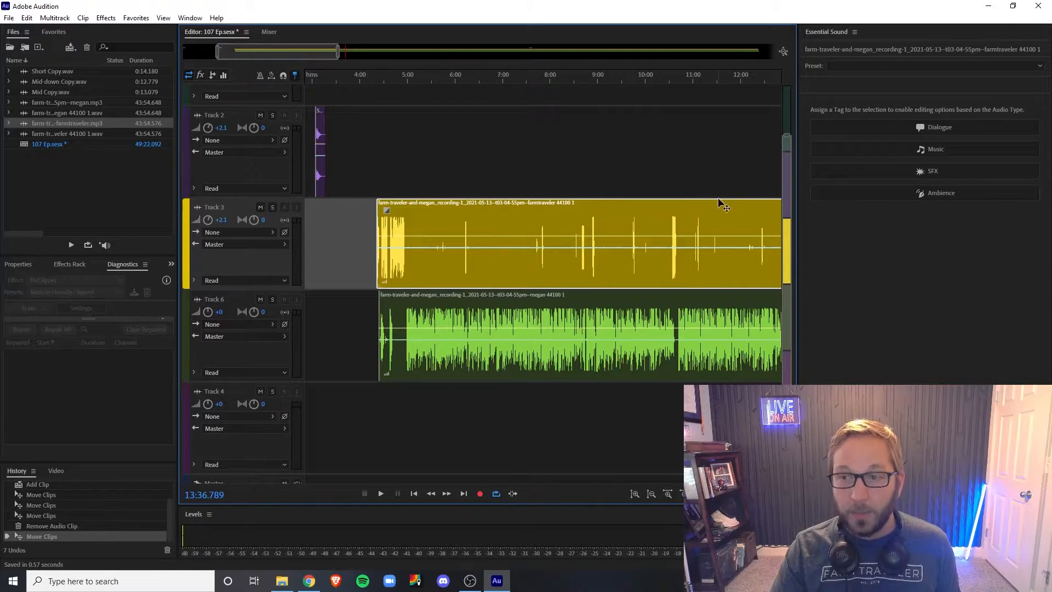
pyautogui.click(978, 131)
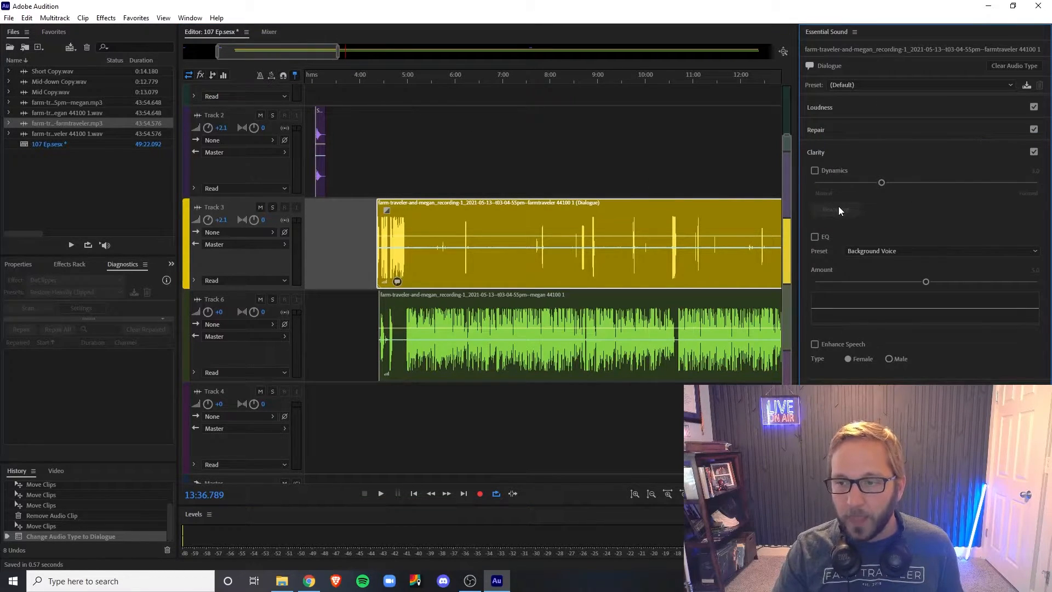
pyautogui.click(814, 238)
pyautogui.moveTo(890, 282); pyautogui.dragTo(881, 282)
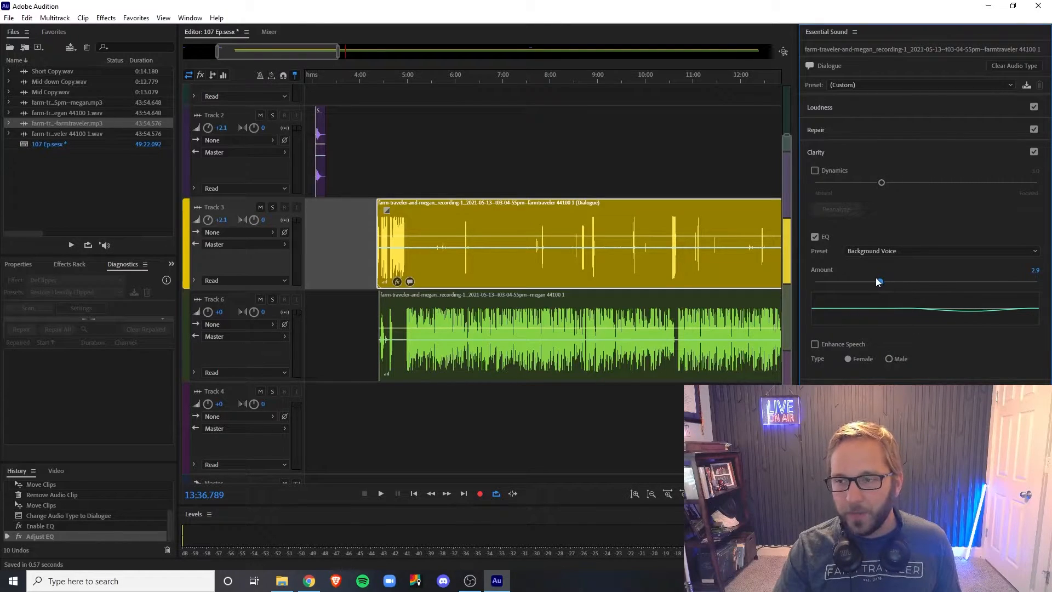
pyautogui.click(881, 283)
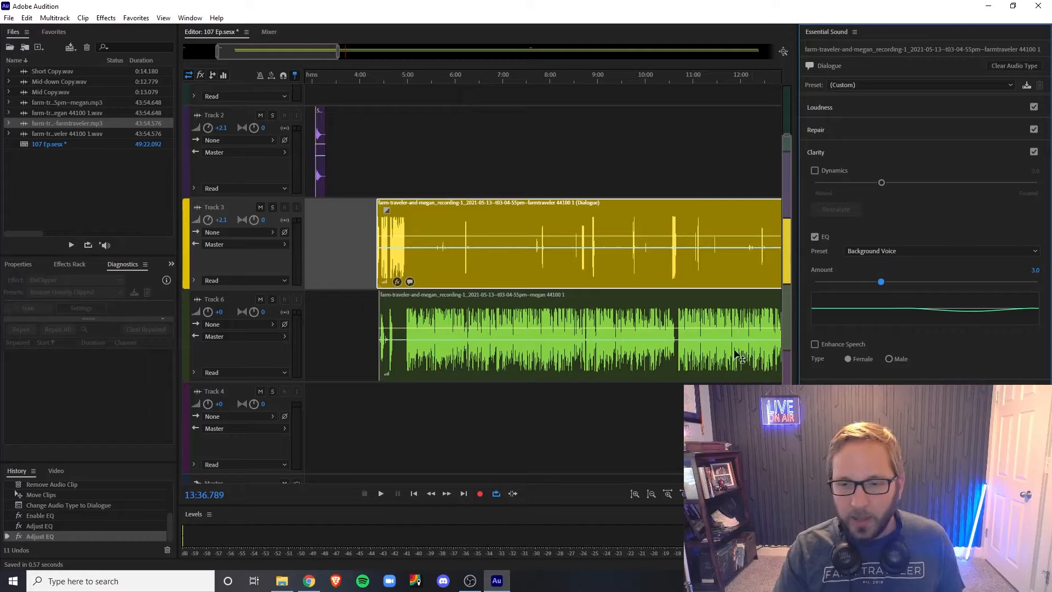
# Tag the guest's clip on Track 6 as Dialogue and enable its Background Voice EQ with an amount of 3.0.
pyautogui.click(708, 331)
pyautogui.click(912, 131)
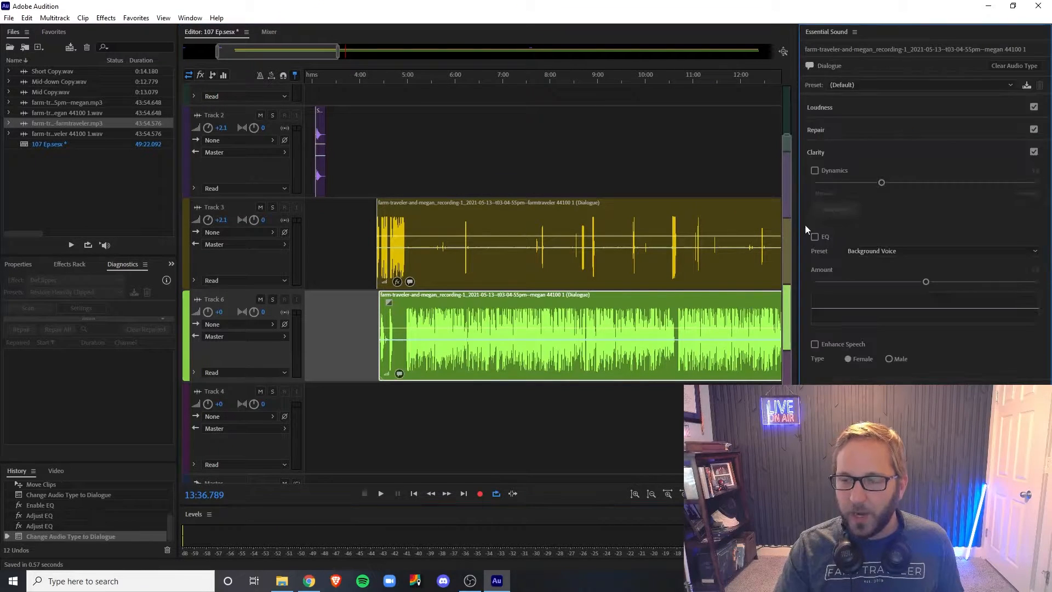
pyautogui.click(815, 236)
pyautogui.moveTo(926, 283); pyautogui.dragTo(879, 280)
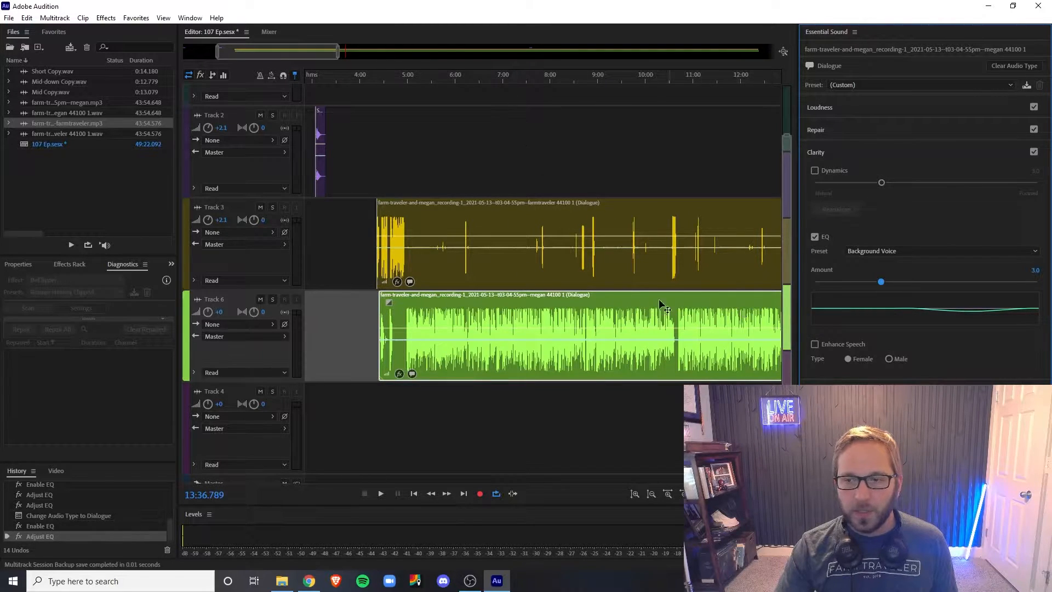
# During playback from about 6:22, raise the guest clip's volume level and try its EQ amount at 10.0 before restoring 3.0.
pyautogui.click(473, 81)
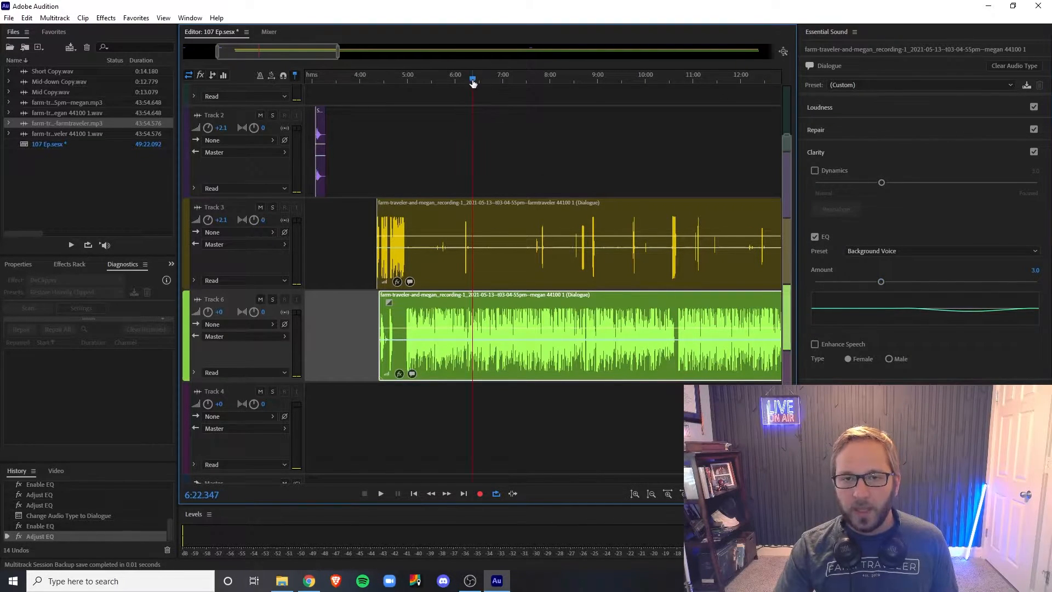
pyautogui.press('space')
pyautogui.click(882, 282)
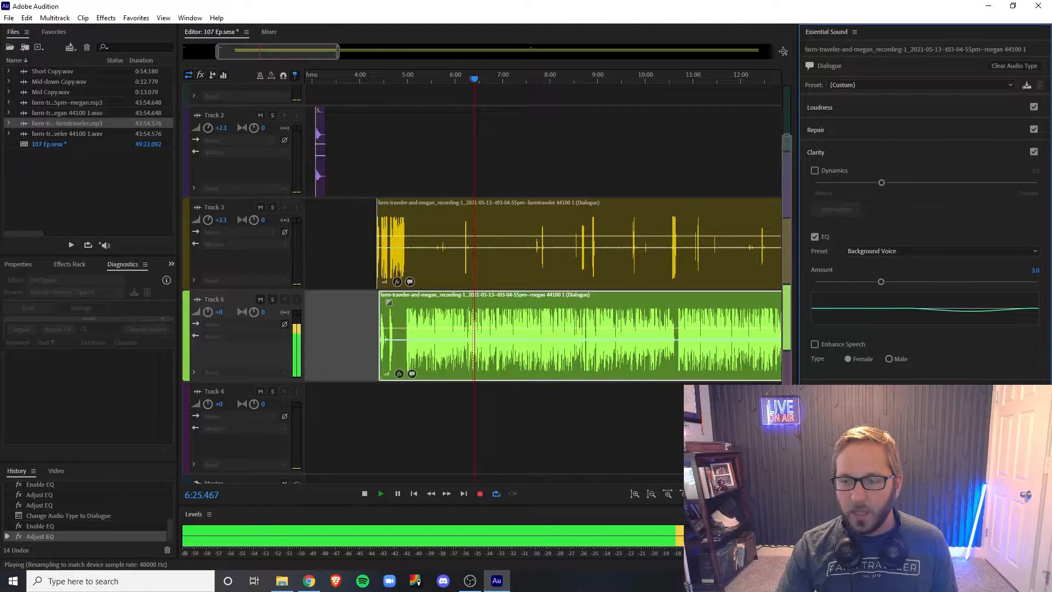
pyautogui.moveTo(925, 534); pyautogui.dragTo(940, 535)
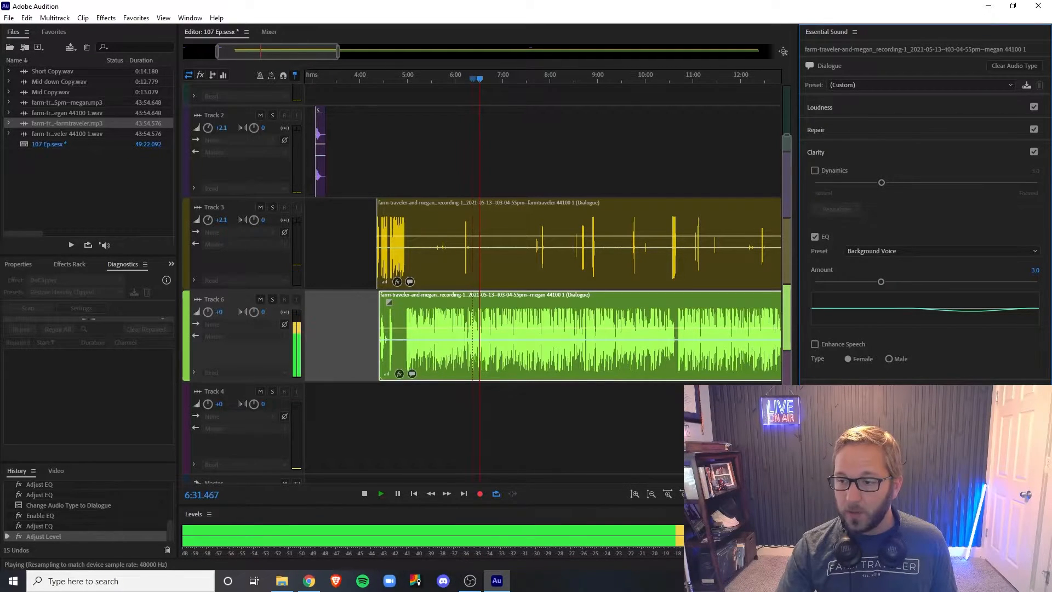
pyautogui.moveTo(940, 535); pyautogui.dragTo(950, 534)
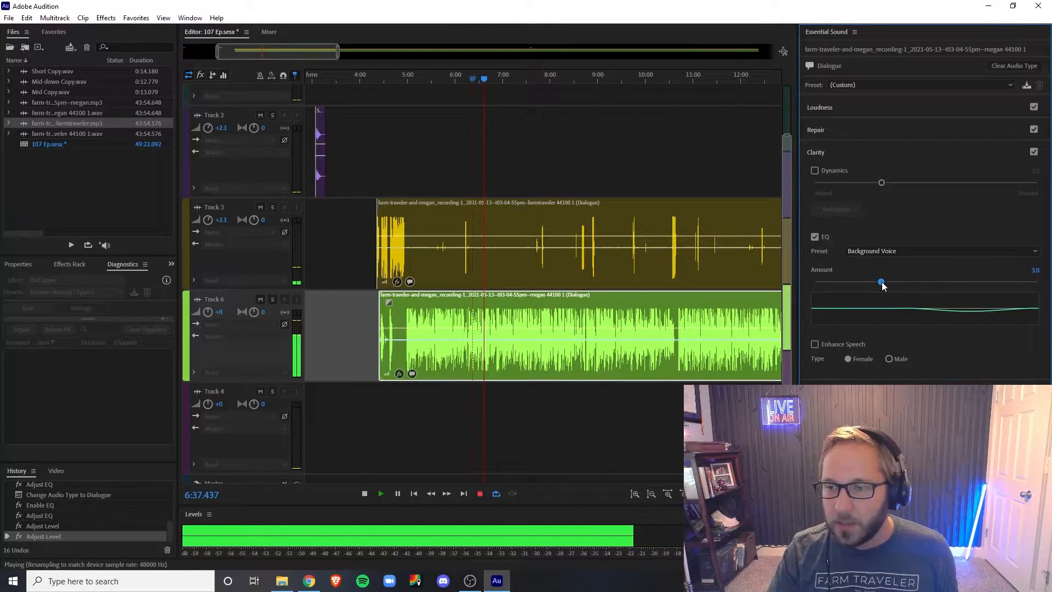
pyautogui.moveTo(882, 282); pyautogui.dragTo(1039, 282)
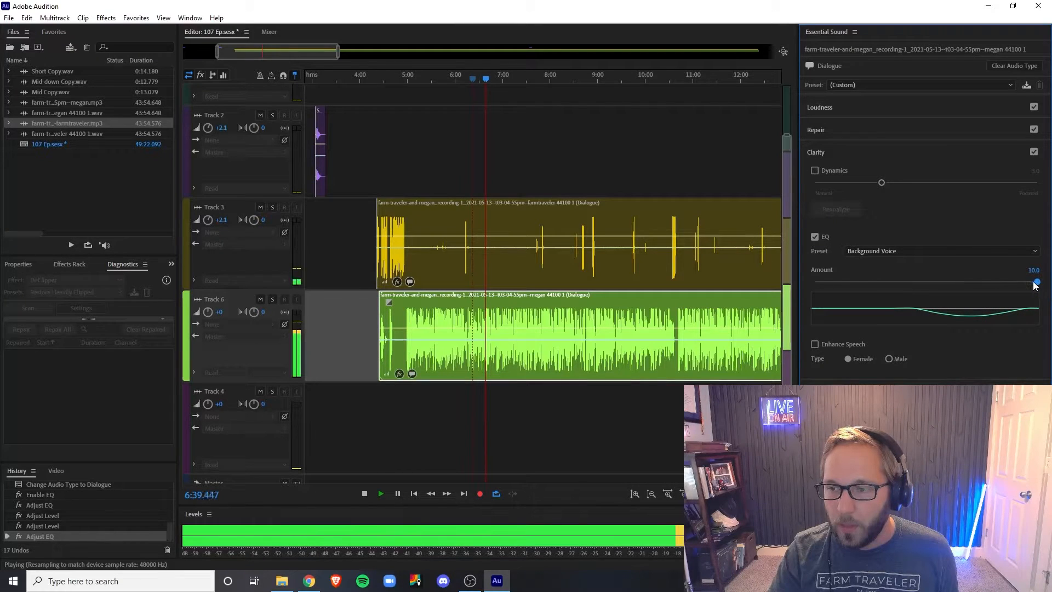
pyautogui.moveTo(1038, 282); pyautogui.dragTo(880, 276)
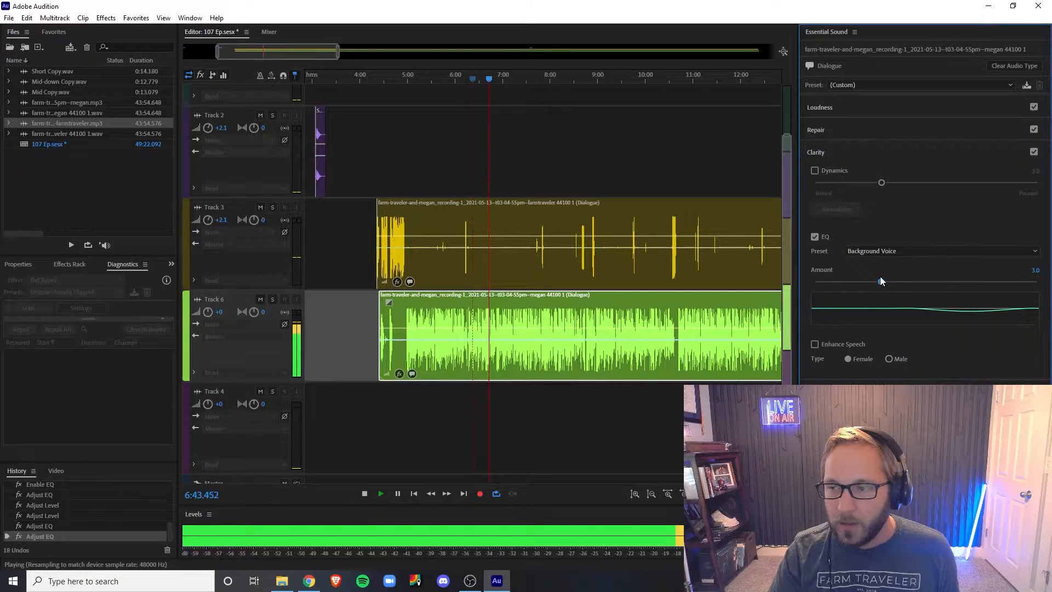
# Try the Podcast Voice EQ preset at amount 3.0 on the guest's clip while playing from about 6:43.
pyautogui.press('space')
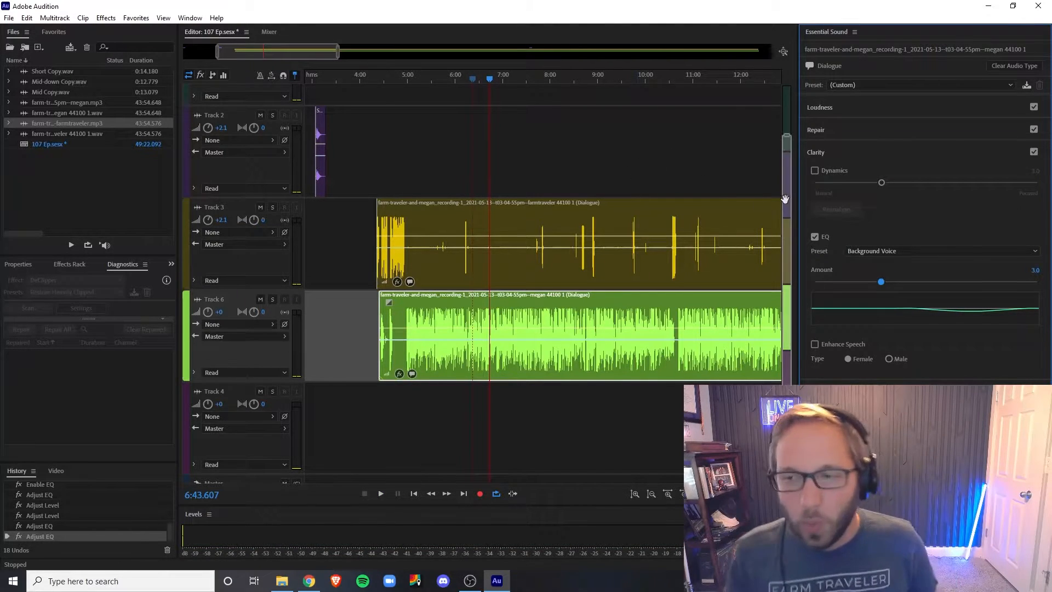
pyautogui.click(952, 252)
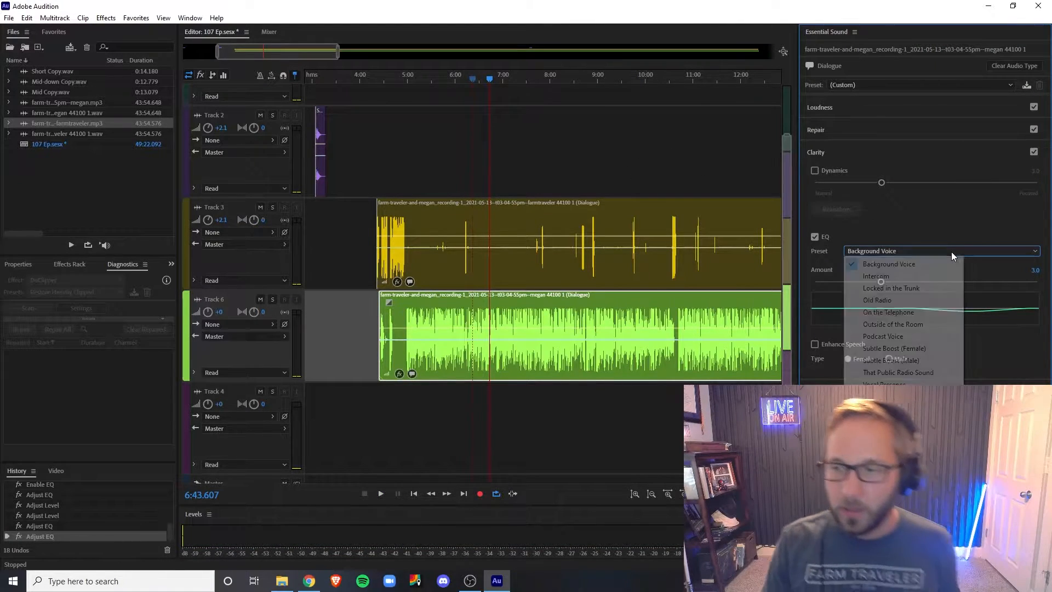
pyautogui.click(884, 335)
pyautogui.press('space')
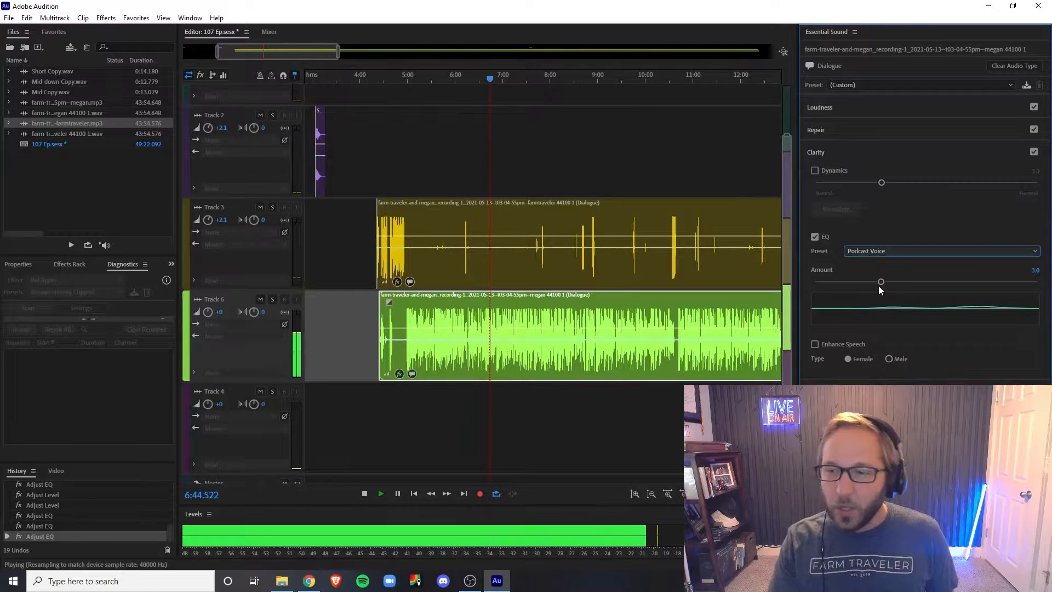
pyautogui.moveTo(881, 282)
pyautogui.mouseDown()
pyautogui.moveTo(1051, 294)
pyautogui.moveTo(883, 284)
pyautogui.mouseUp()
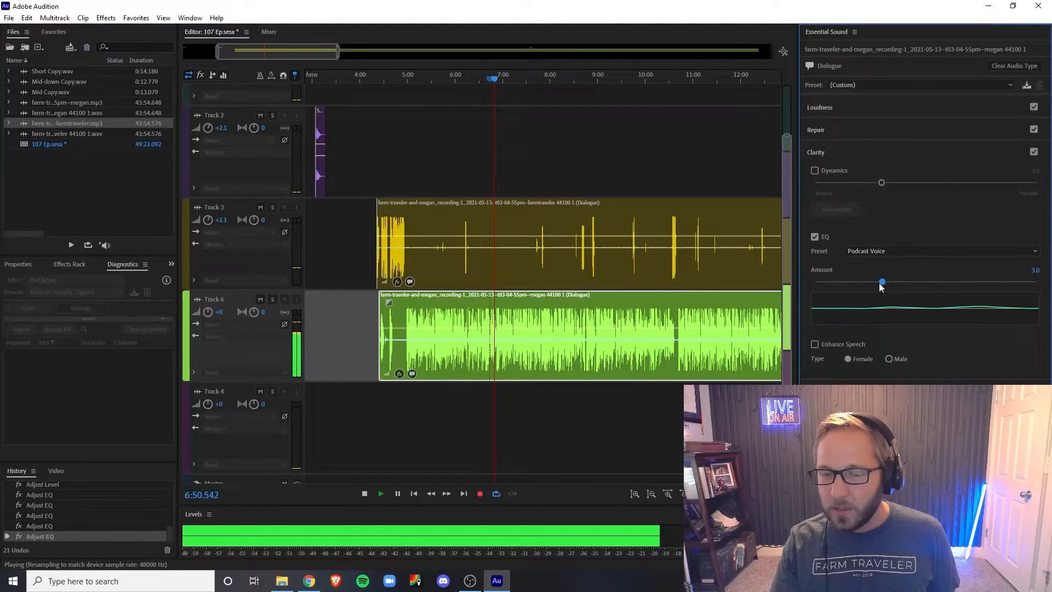
pyautogui.press('space')
# Try the Old Radio and Locked in the Trunk EQ presets on the guest's clip at amount 10.0 during playback.
pyautogui.click(902, 252)
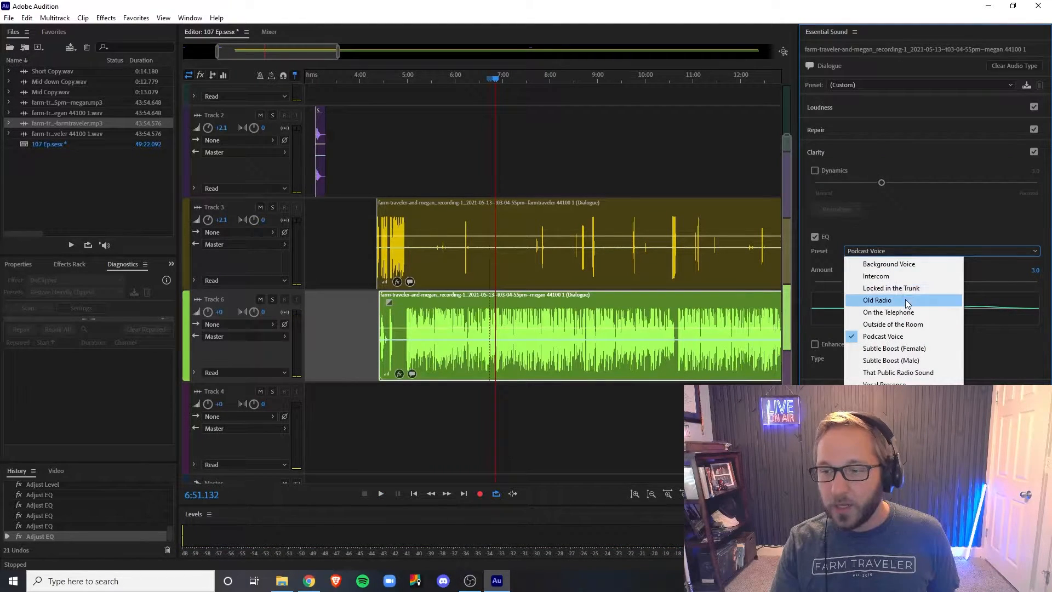
pyautogui.click(880, 300)
pyautogui.press('space')
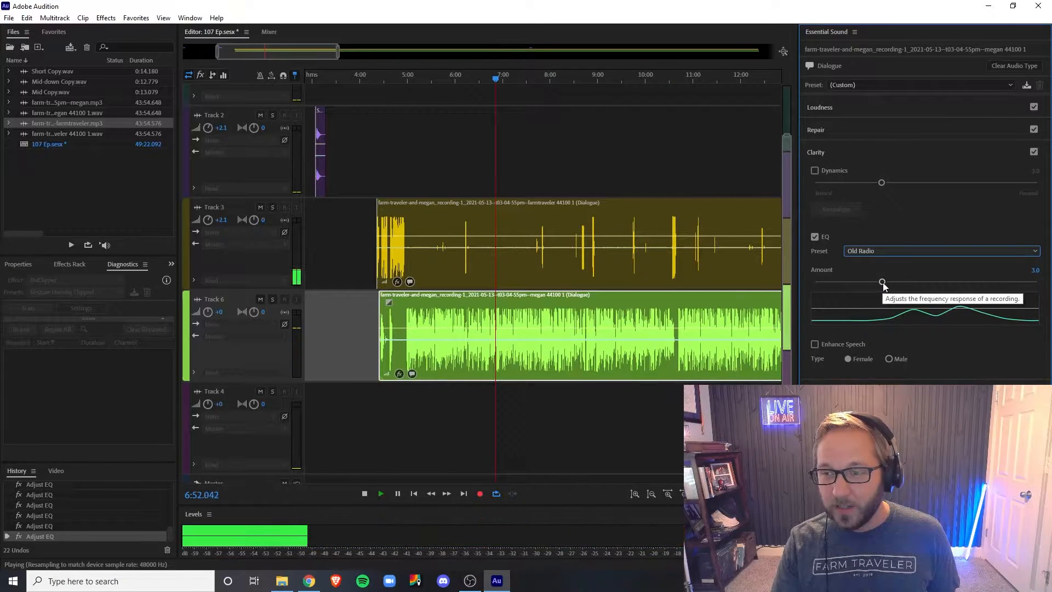
pyautogui.moveTo(883, 283); pyautogui.dragTo(1035, 284)
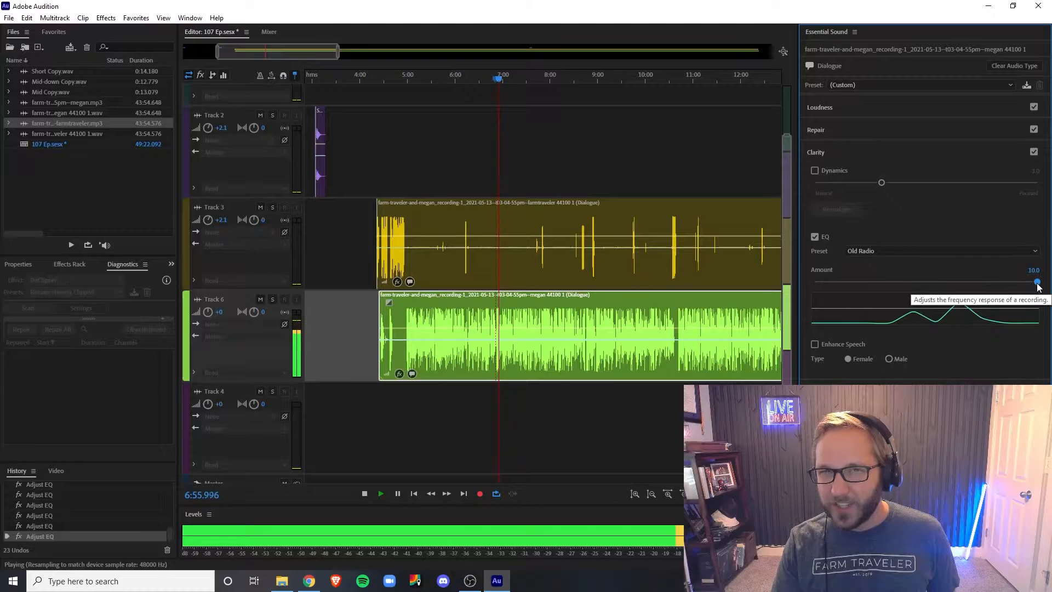
pyautogui.click(1014, 251)
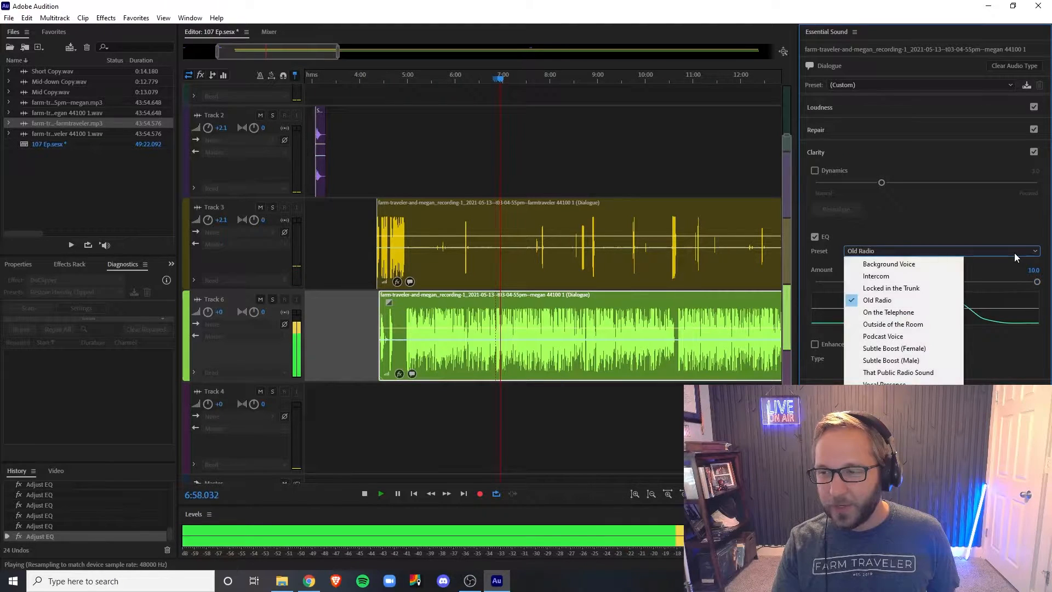
pyautogui.click(935, 287)
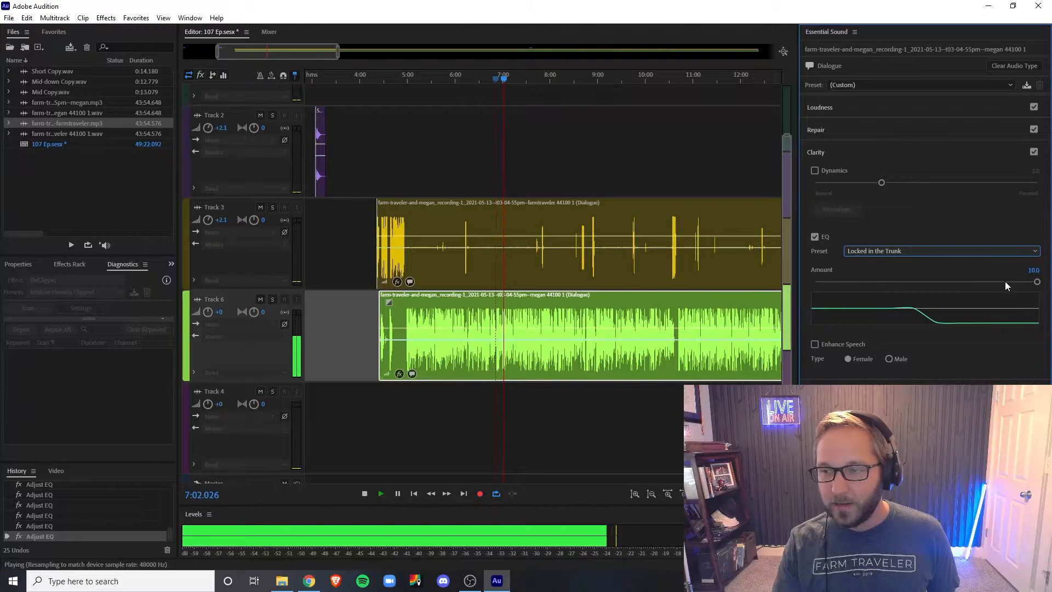
pyautogui.press('space')
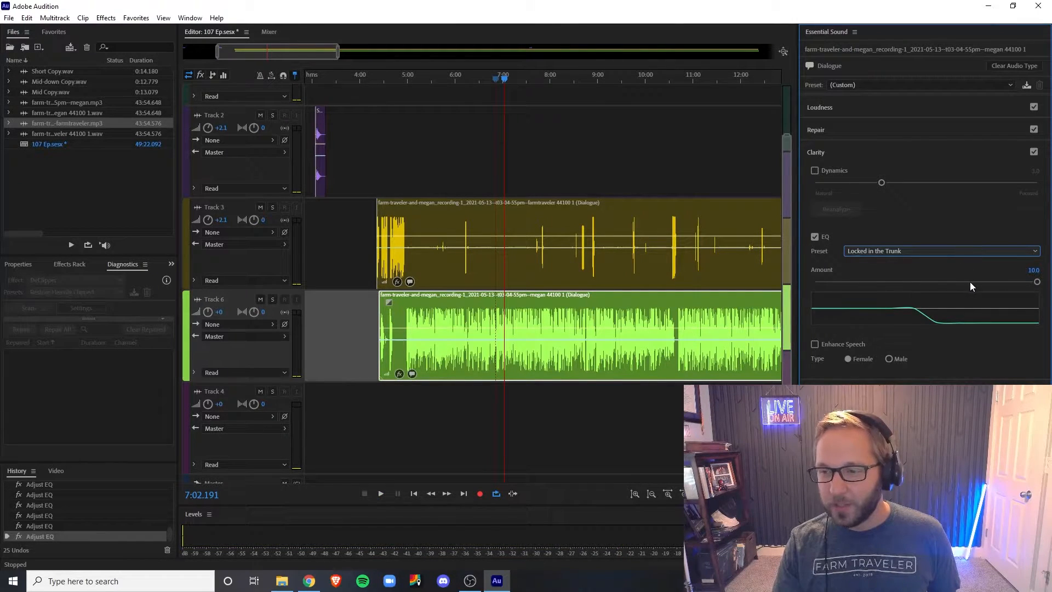
# Return the guest clip's EQ to the Background Voice preset with an amount of about 3.3.
pyautogui.click(959, 251)
pyautogui.click(929, 264)
pyautogui.click(889, 283)
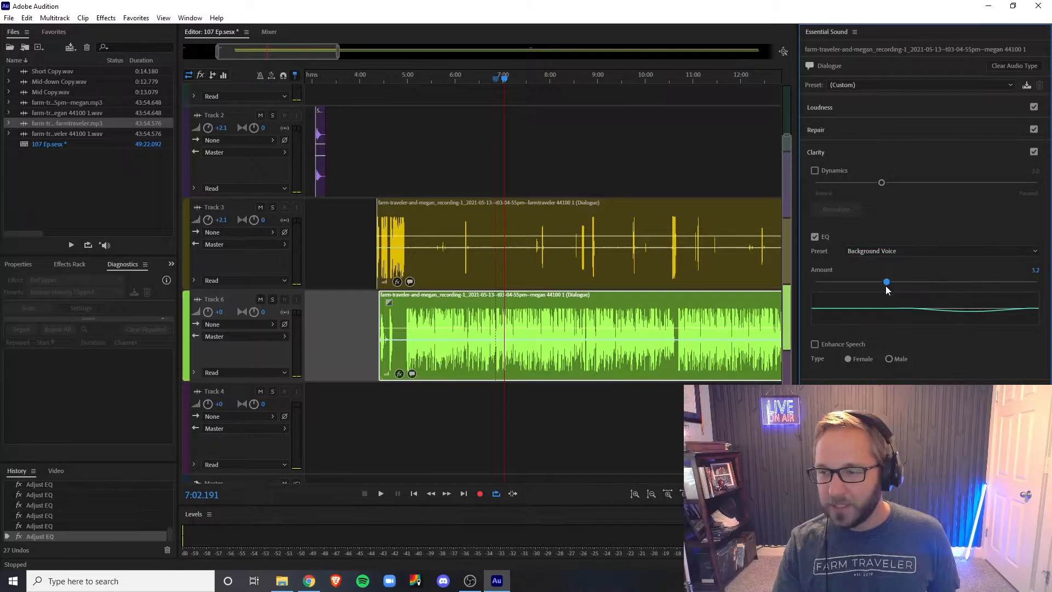
pyautogui.click(907, 150)
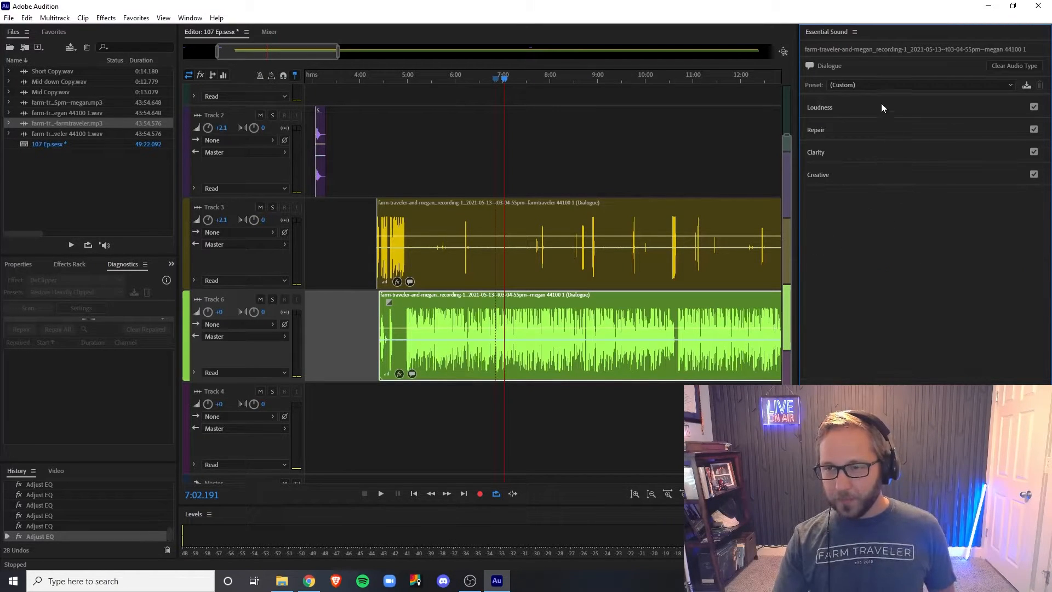
# Enable Reduce Reverb on the guest's clip, compare amounts 10.0 and 0.0 during playback, and set it to 2.0.
pyautogui.click(869, 134)
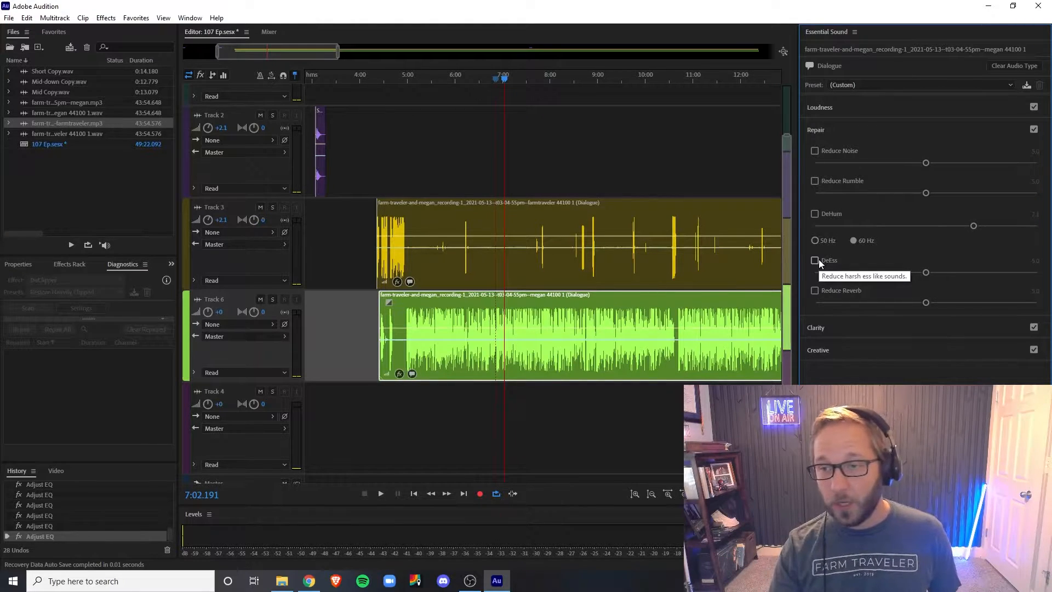
pyautogui.press('space')
pyautogui.click(815, 291)
pyautogui.moveTo(926, 303); pyautogui.dragTo(1048, 306)
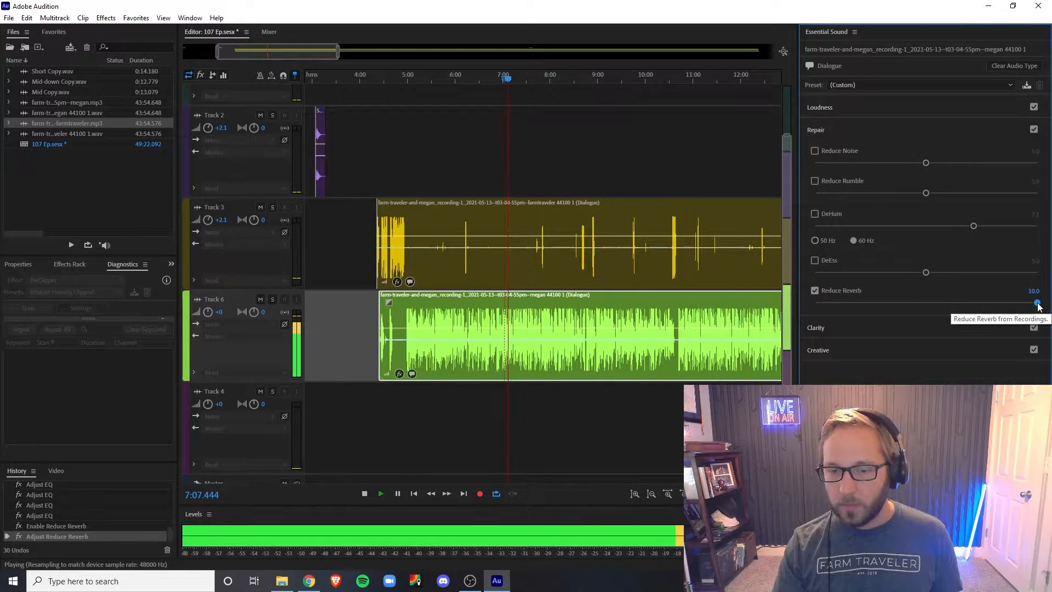
pyautogui.click(1037, 304)
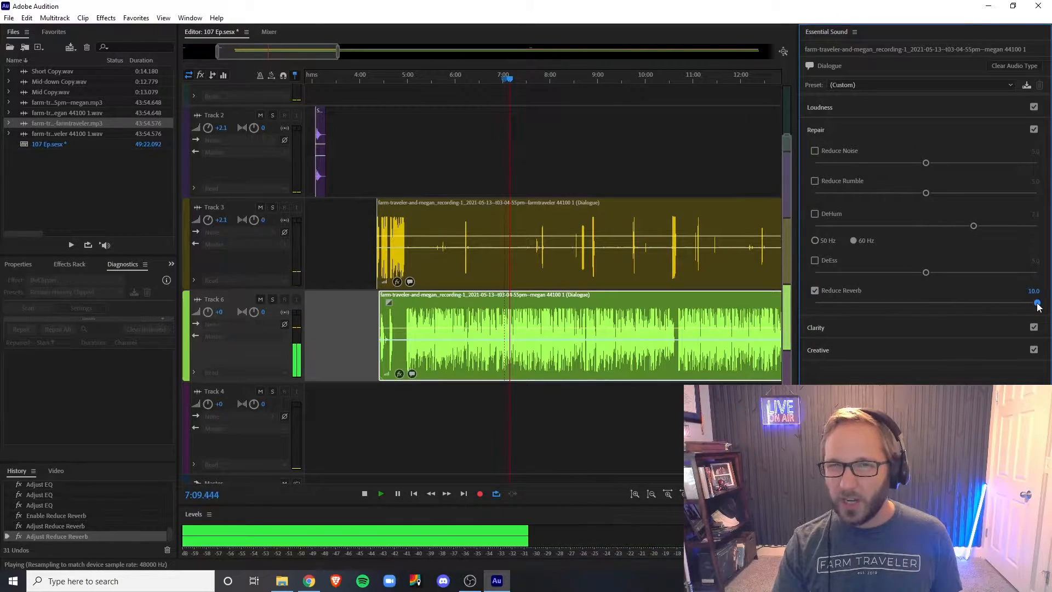
pyautogui.moveTo(1037, 304); pyautogui.dragTo(811, 304)
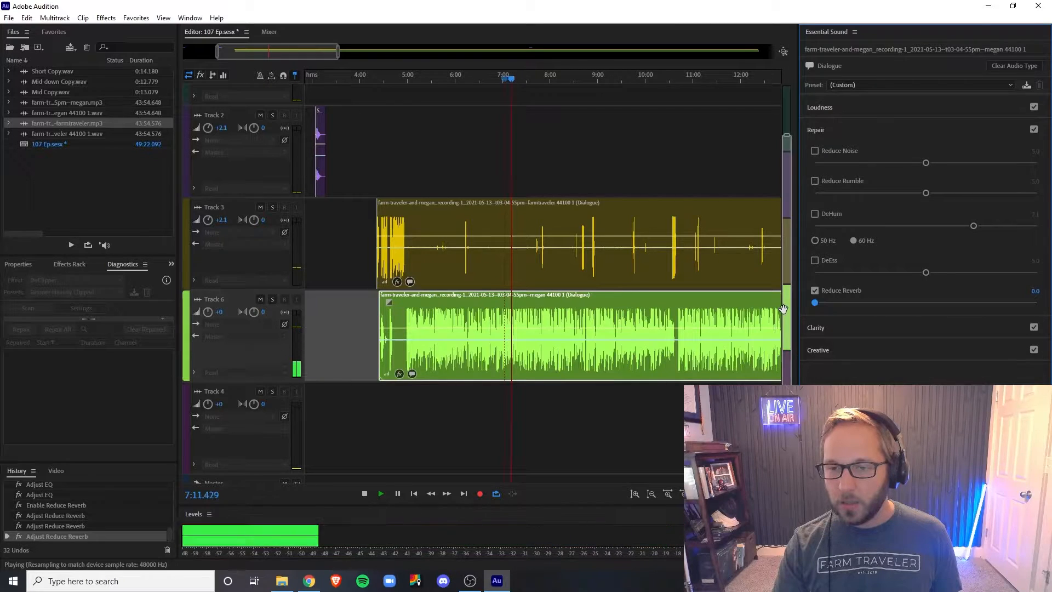
pyautogui.click(863, 303)
pyautogui.moveTo(861, 303); pyautogui.dragTo(857, 300)
pyautogui.press('space')
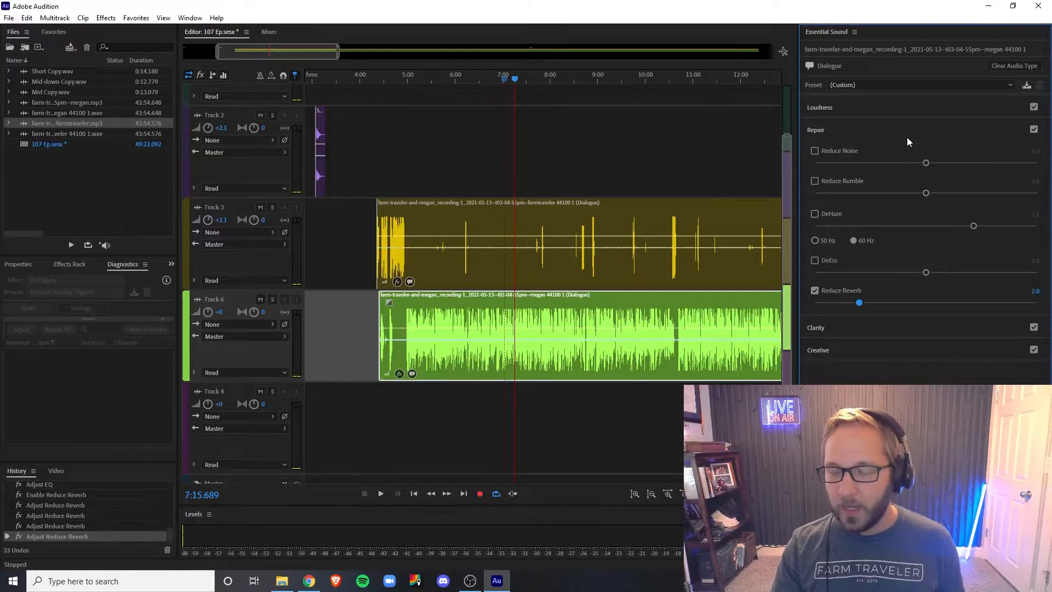
pyautogui.click(919, 129)
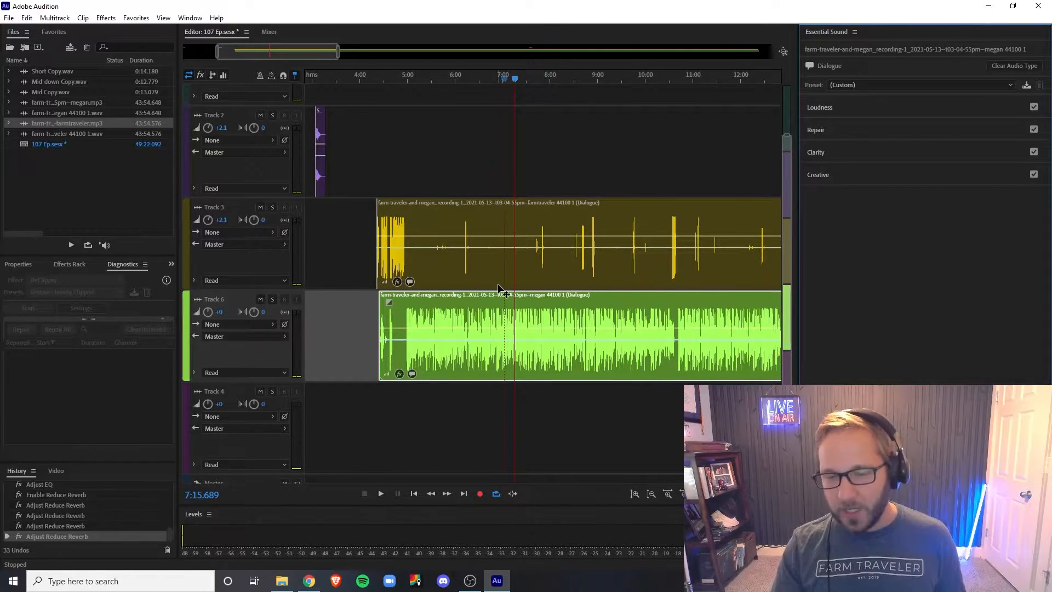
# Move the Mid-down music clip on Track 2 from about 29:06 to about 48:19, just after the interview ends.
pyautogui.scroll(-5, 308, 51)
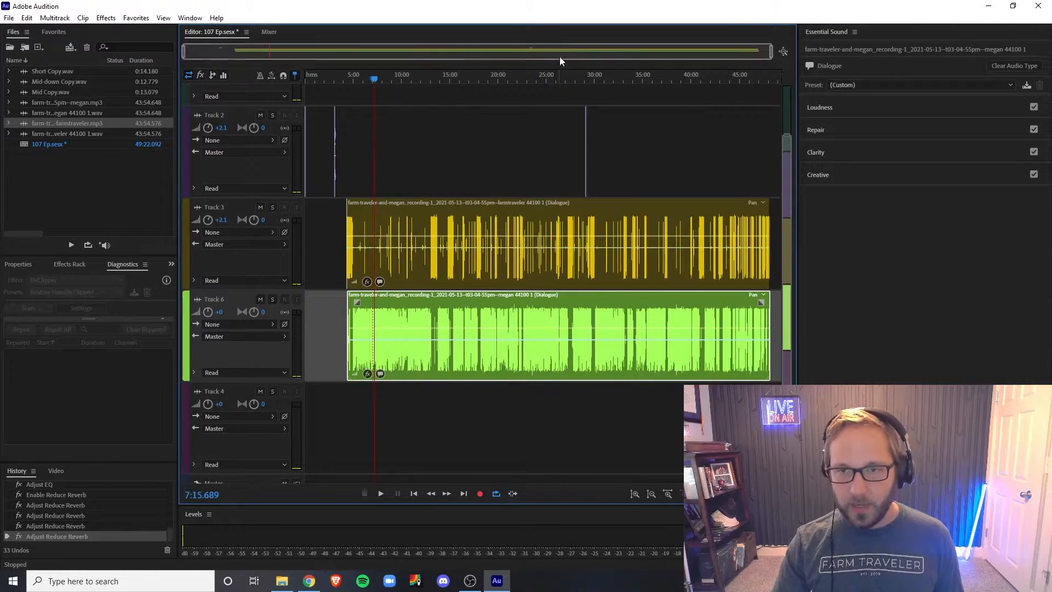
pyautogui.click(586, 80)
pyautogui.scroll(6, 587, 80)
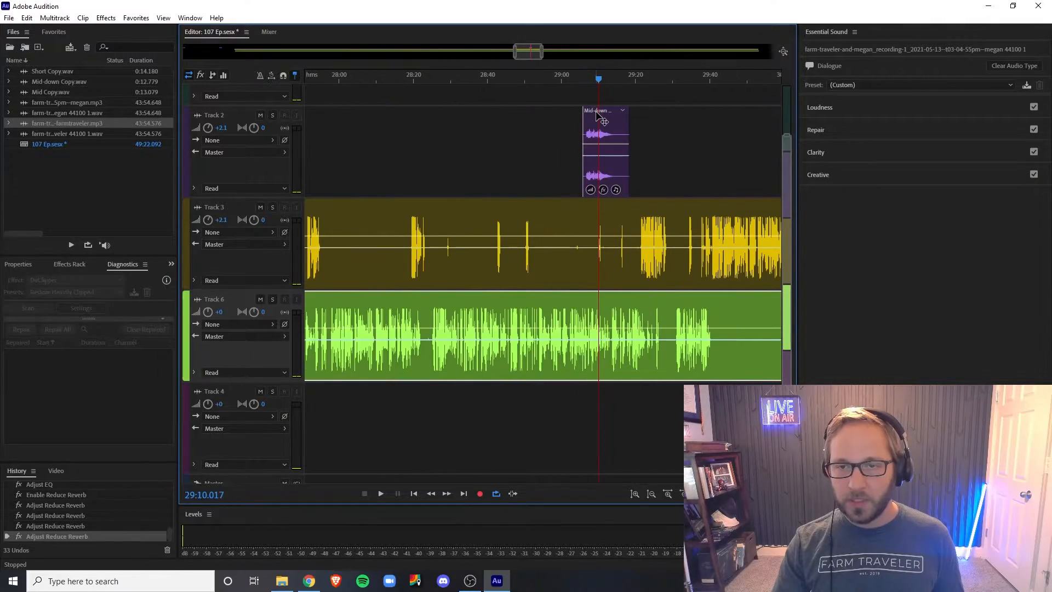
pyautogui.click(608, 113)
pyautogui.moveTo(608, 113)
pyautogui.mouseDown()
pyautogui.moveTo(819, 131)
pyautogui.moveTo(597, 115)
pyautogui.moveTo(607, 115)
pyautogui.mouseUp()
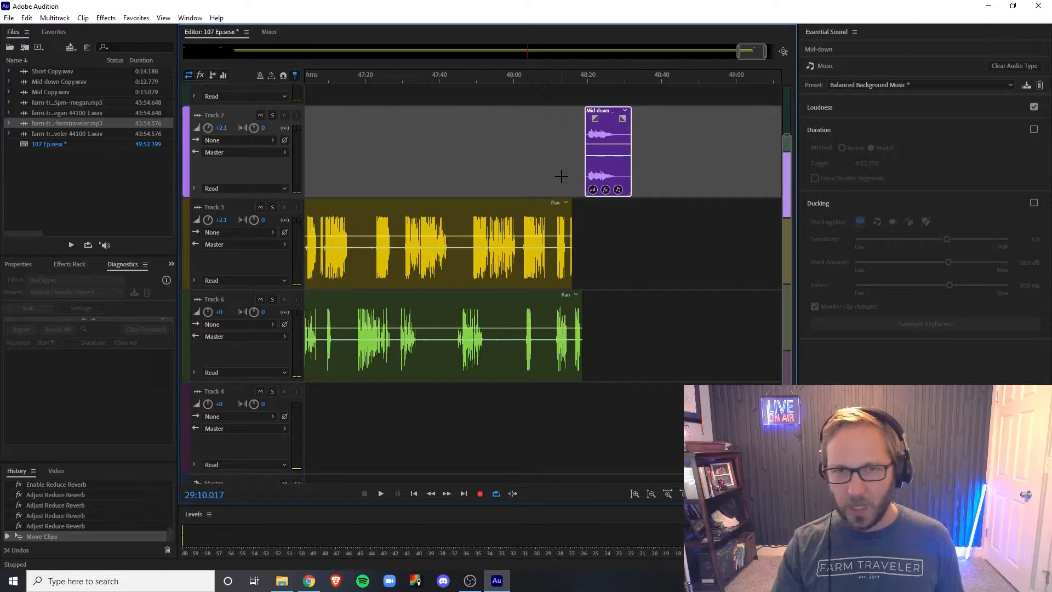
pyautogui.click(558, 83)
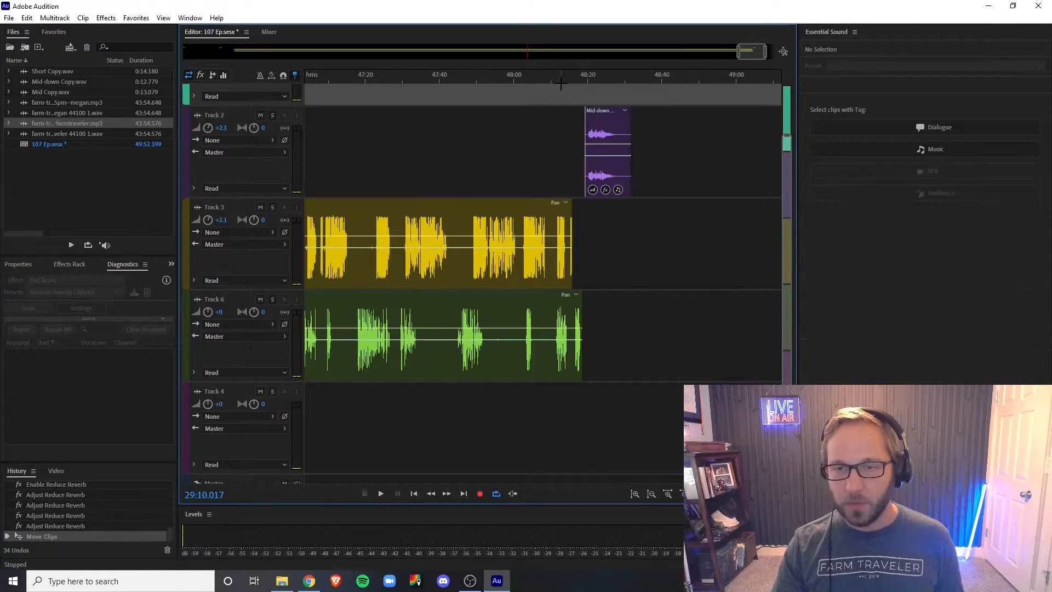
# Go to the host's short sound on Track 3 near 22:44 and play that passage of the conversation.
pyautogui.moveTo(742, 53); pyautogui.dragTo(500, 86)
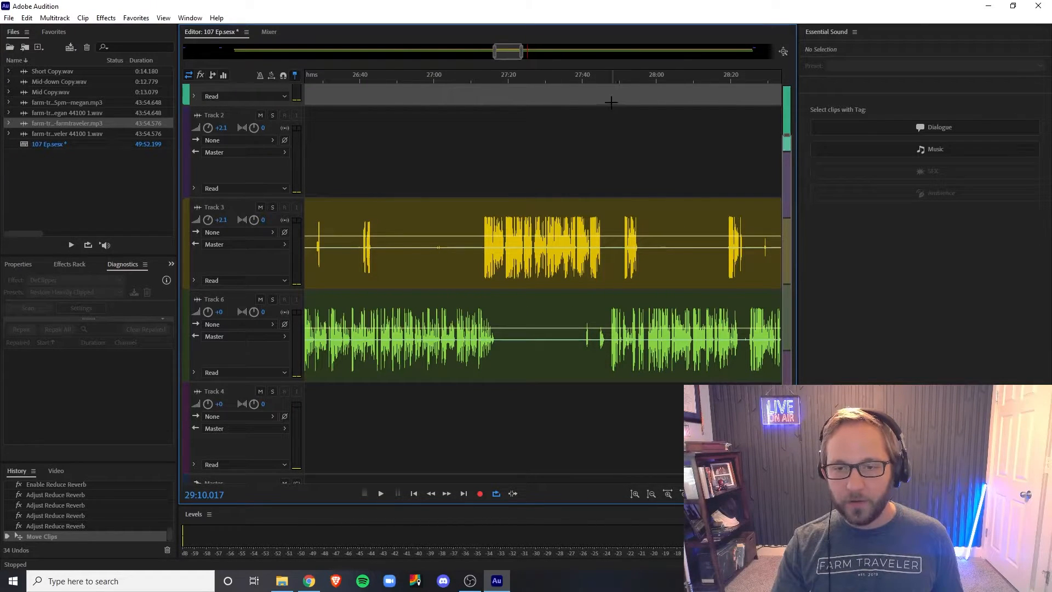
pyautogui.moveTo(508, 77); pyautogui.dragTo(448, 62)
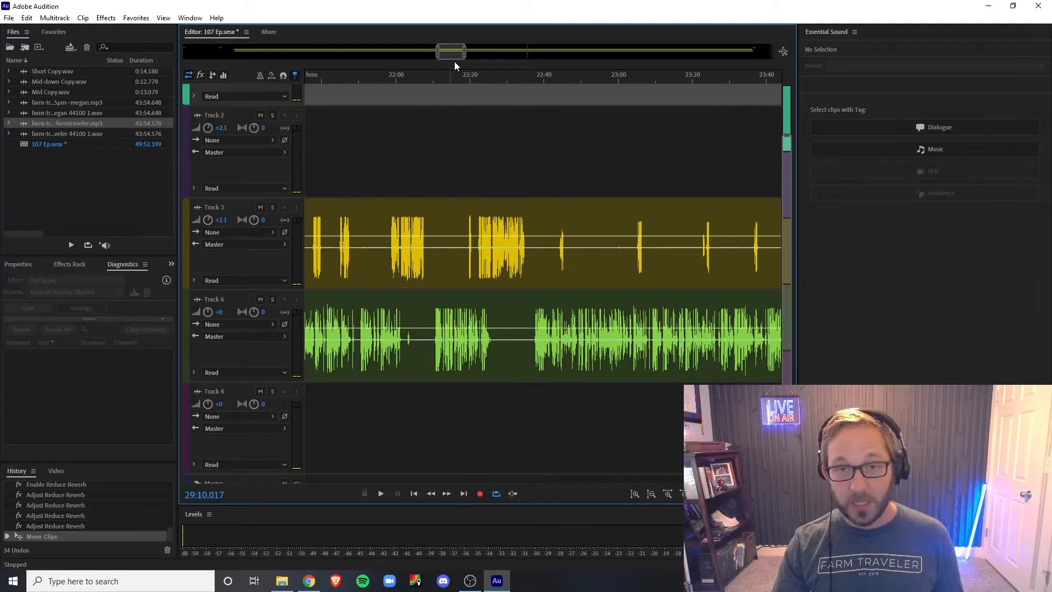
pyautogui.scroll(4, 540, 76)
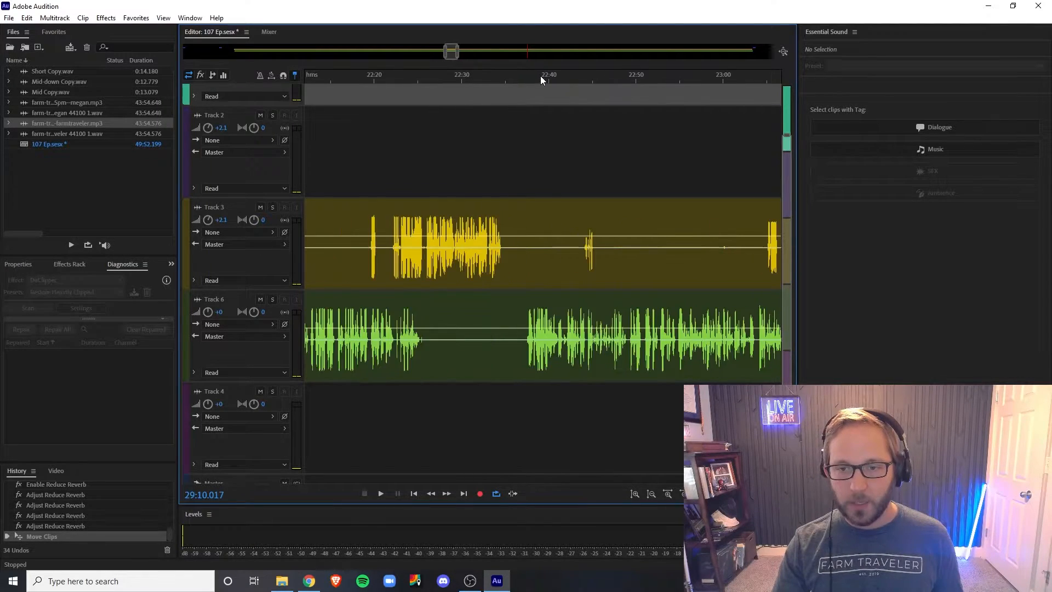
pyautogui.click(616, 78)
pyautogui.press('space')
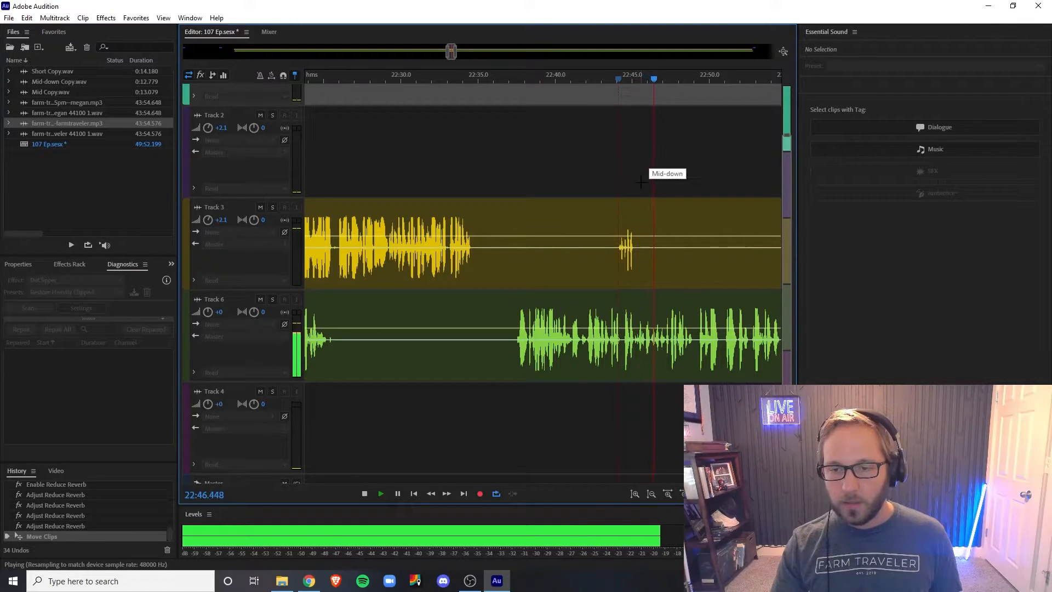
pyautogui.scroll(-2, 459, 68)
pyautogui.press('space')
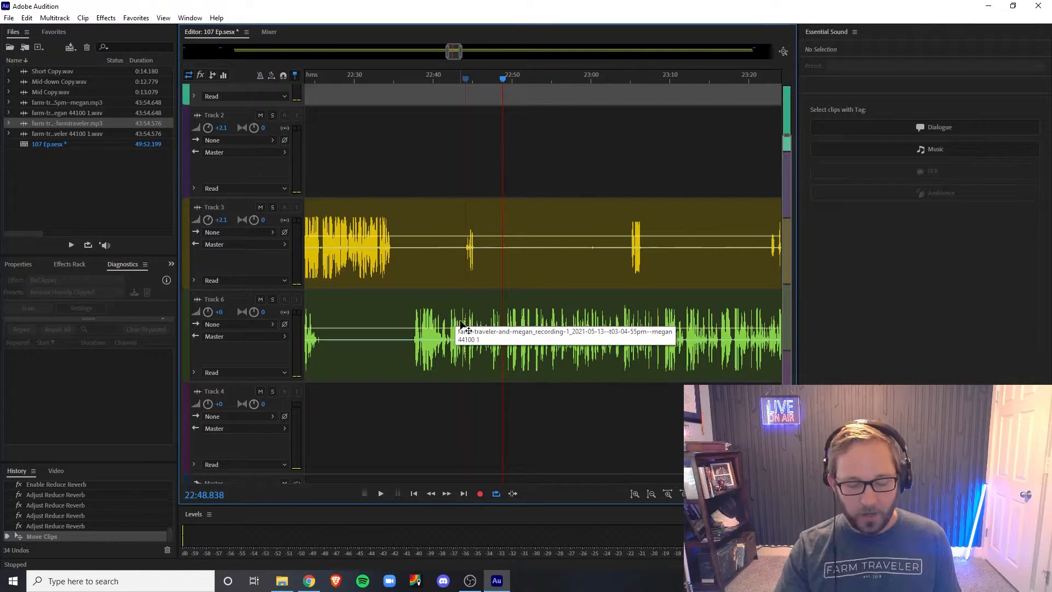
# Razor Track 3's clip on both sides of the host's short sound near 22:45, and cut Tracks 3 and 6 together at about 22:37 and 22:51.
pyautogui.press('r')
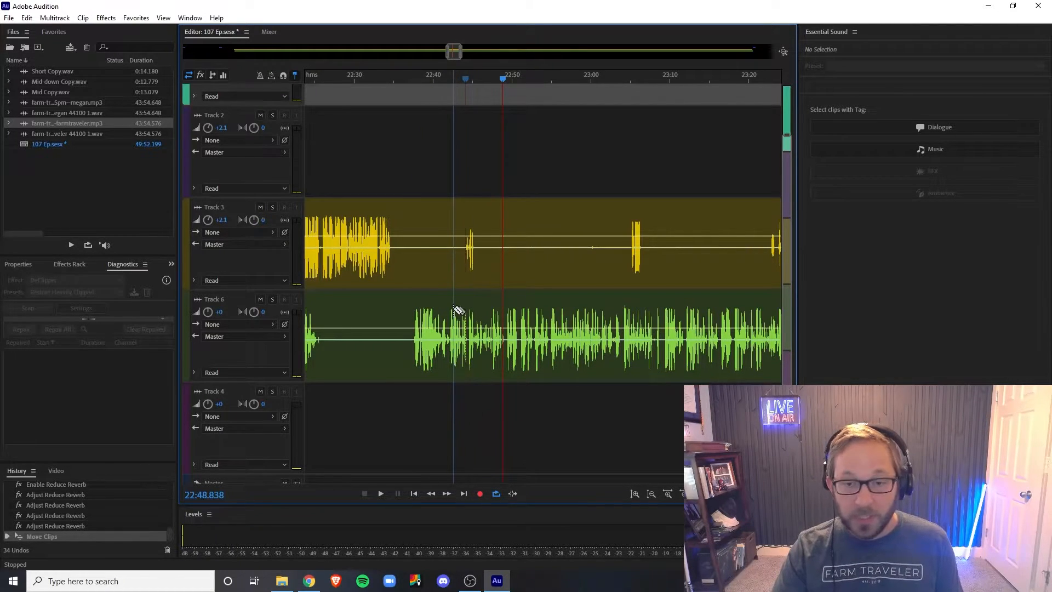
pyautogui.scroll(2, 457, 243)
pyautogui.scroll(-2, 459, 247)
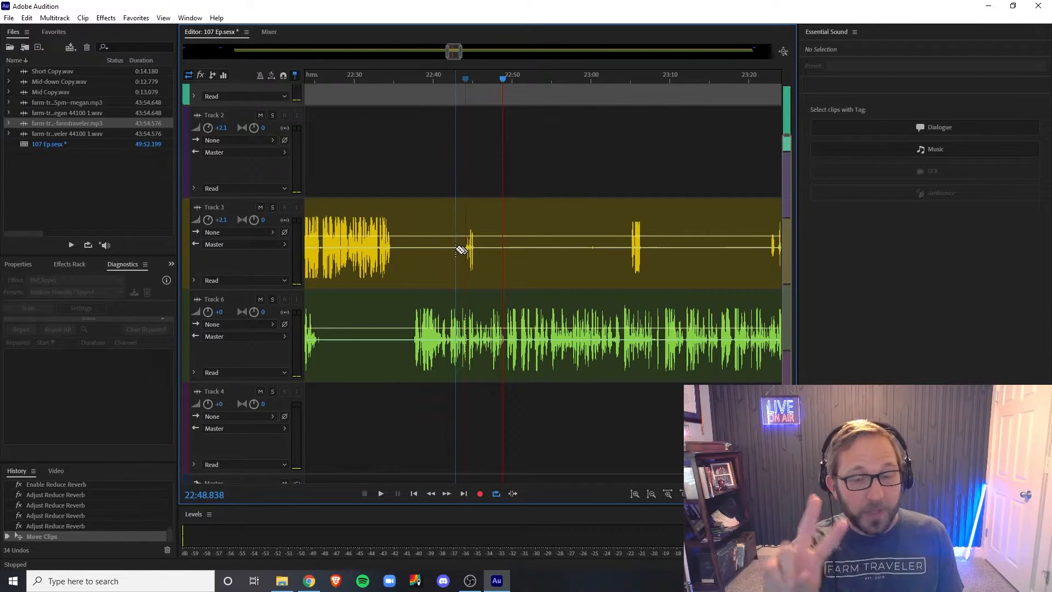
pyautogui.scroll(2, 459, 242)
pyautogui.scroll(-2, 459, 238)
pyautogui.scroll(2, 463, 246)
pyautogui.scroll(-3, 448, 254)
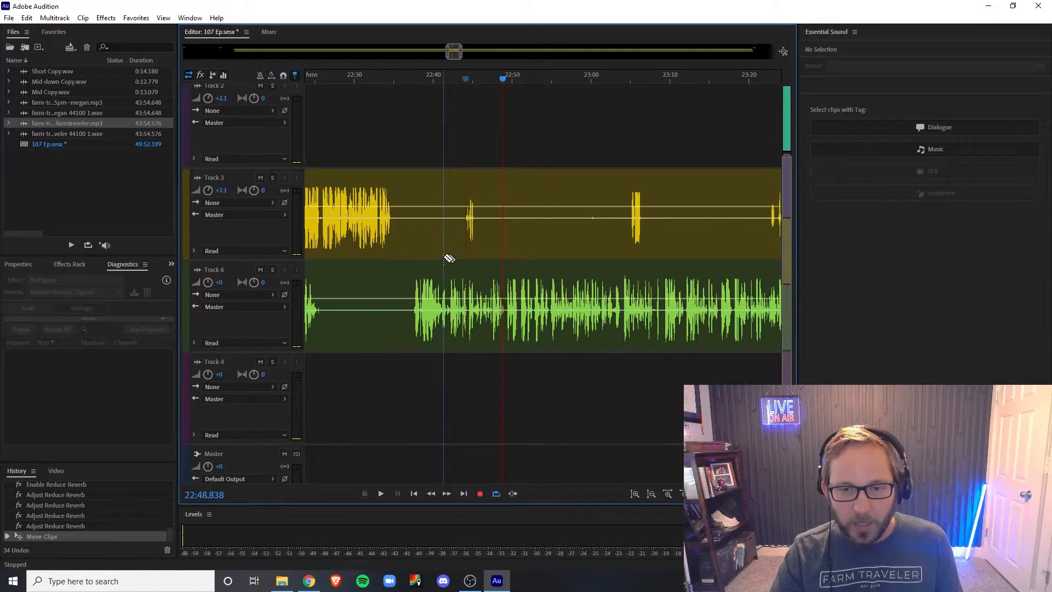
pyautogui.scroll(3, 441, 235)
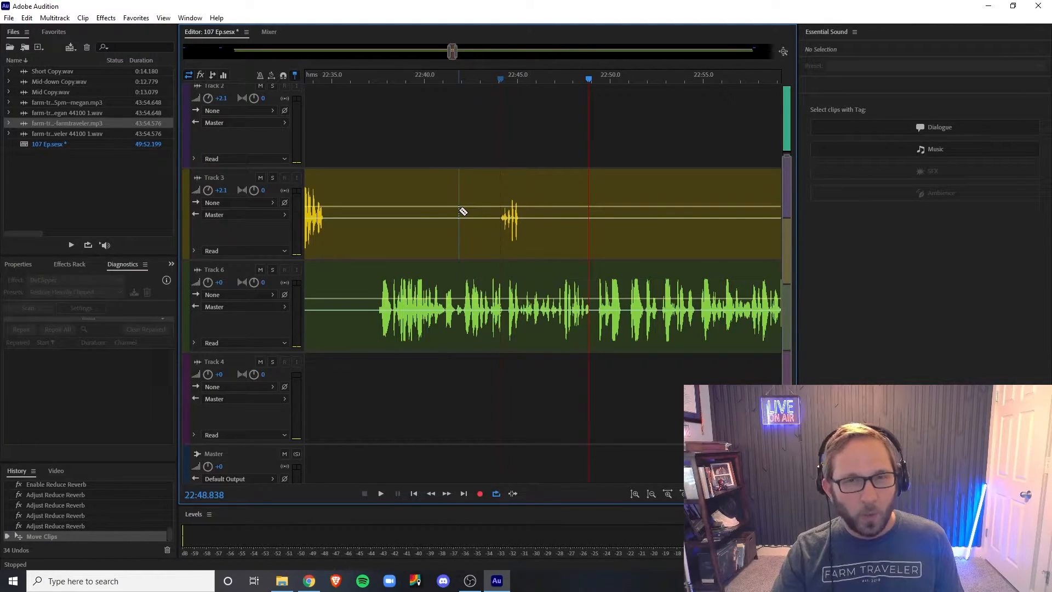
pyautogui.click(490, 217)
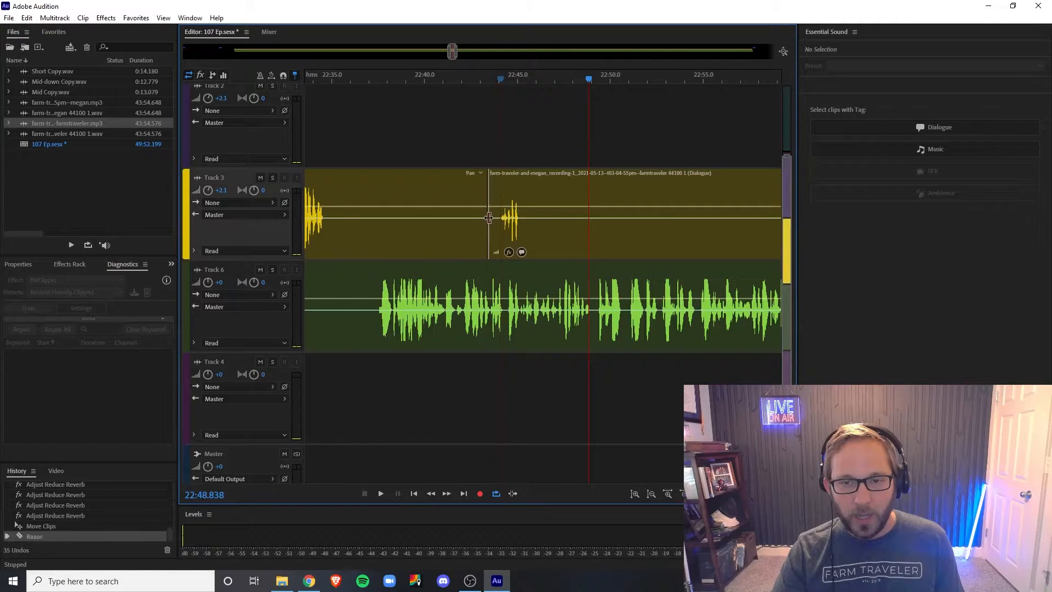
pyautogui.click(564, 219)
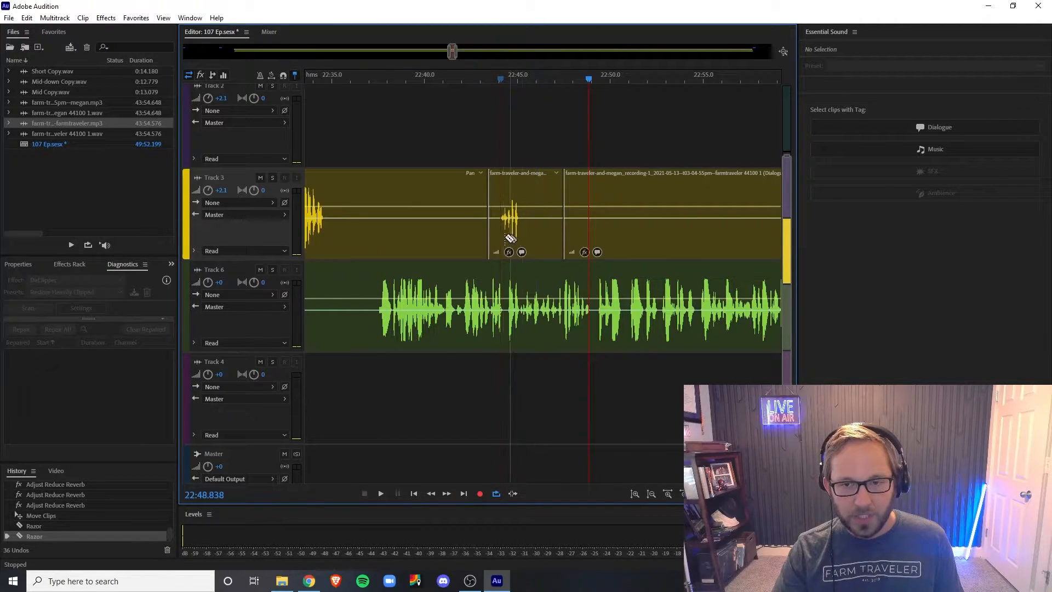
pyautogui.click(372, 220)
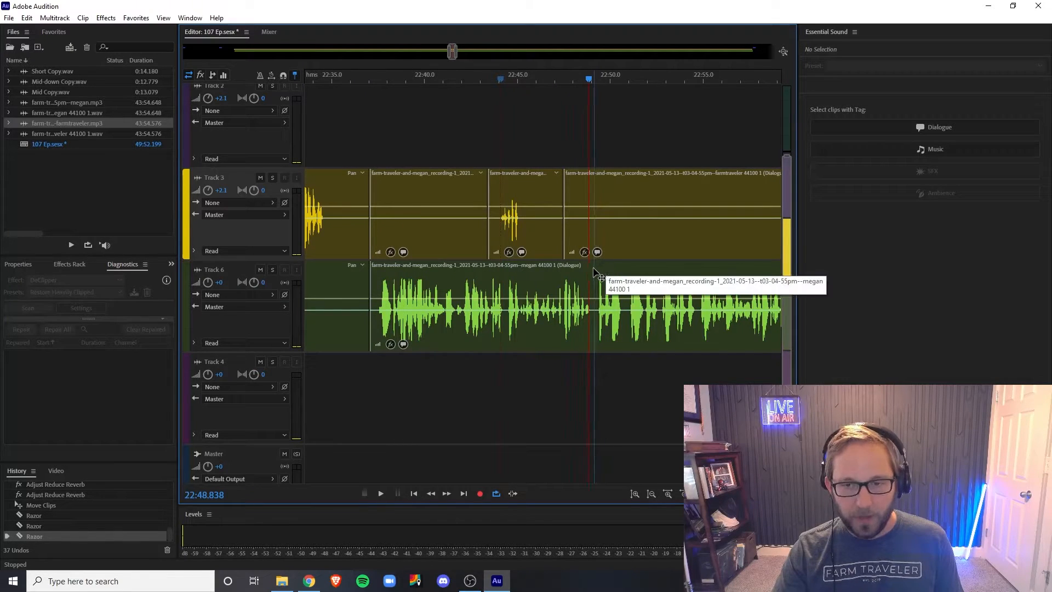
pyautogui.click(626, 267)
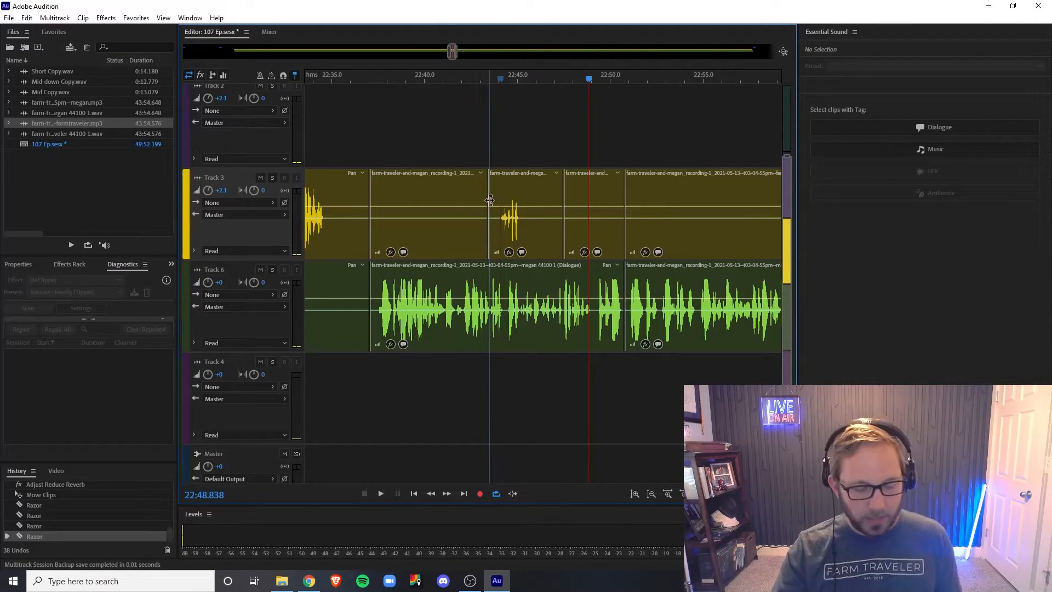
# Undo the four razor cuts around 22:45 on Tracks 3 and 6, save the session, and return to the Move tool.
pyautogui.scroll(-2, 529, 159)
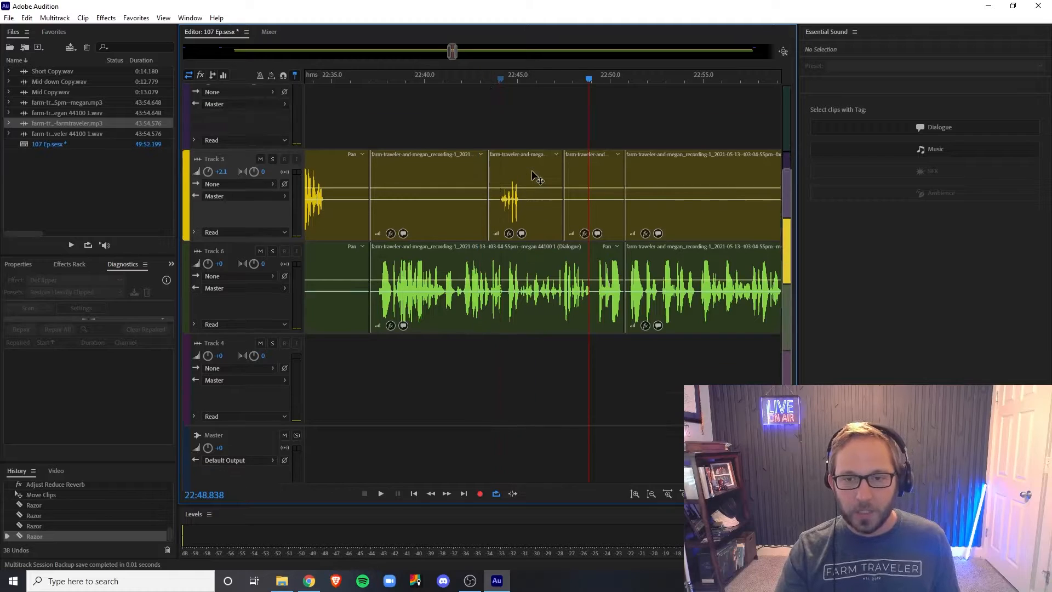
pyautogui.scroll(3, 510, 165)
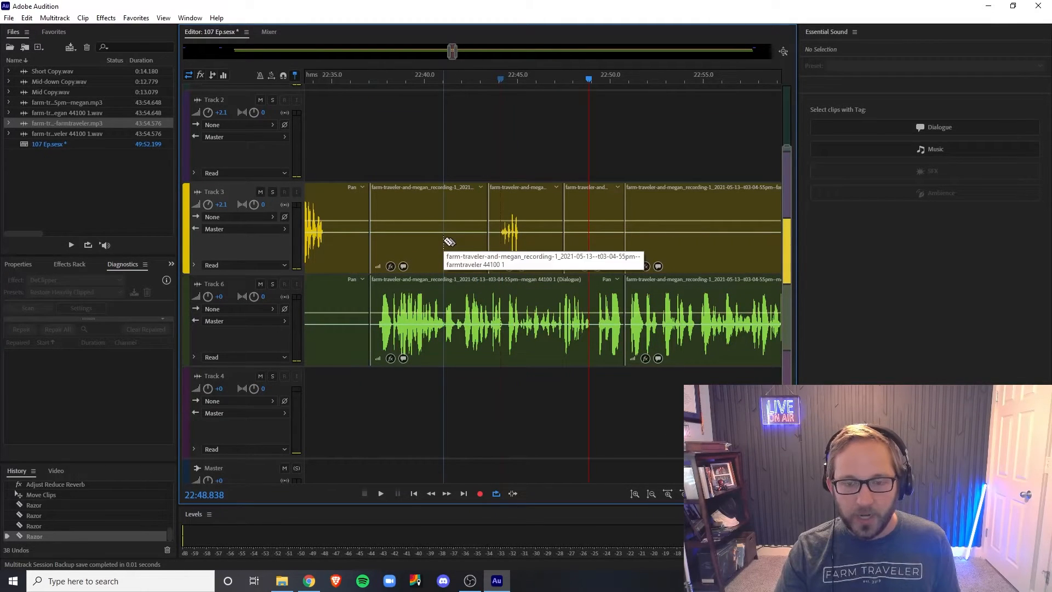
pyautogui.scroll(-3, 449, 242)
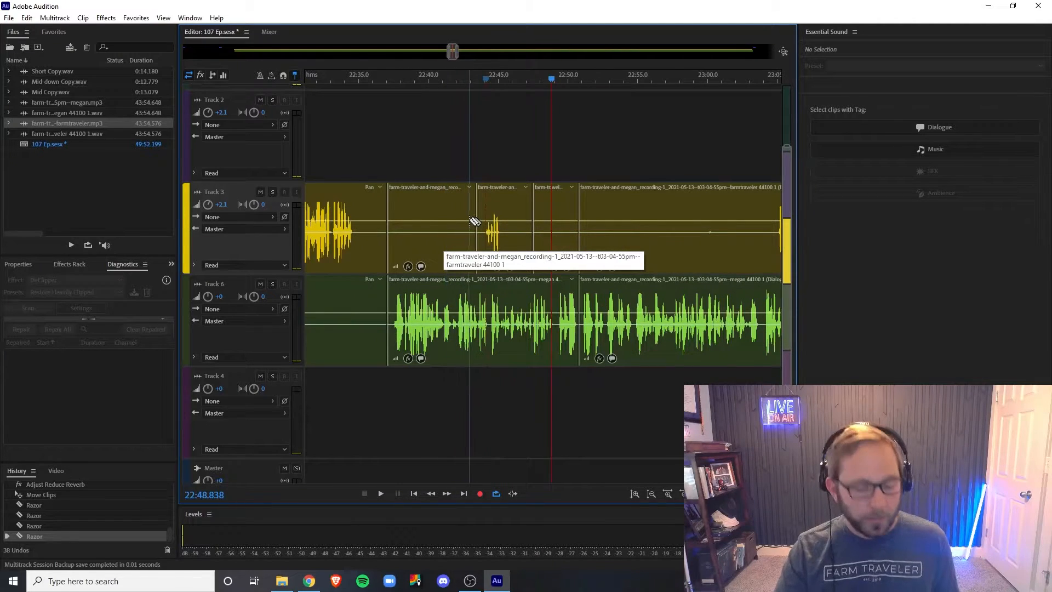
pyautogui.hotkey('ctrl', 'z')
pyautogui.hotkey('ctrl', 'z')
pyautogui.hotkey('ctrl', 'z')
pyautogui.hotkey('ctrl', 'z')
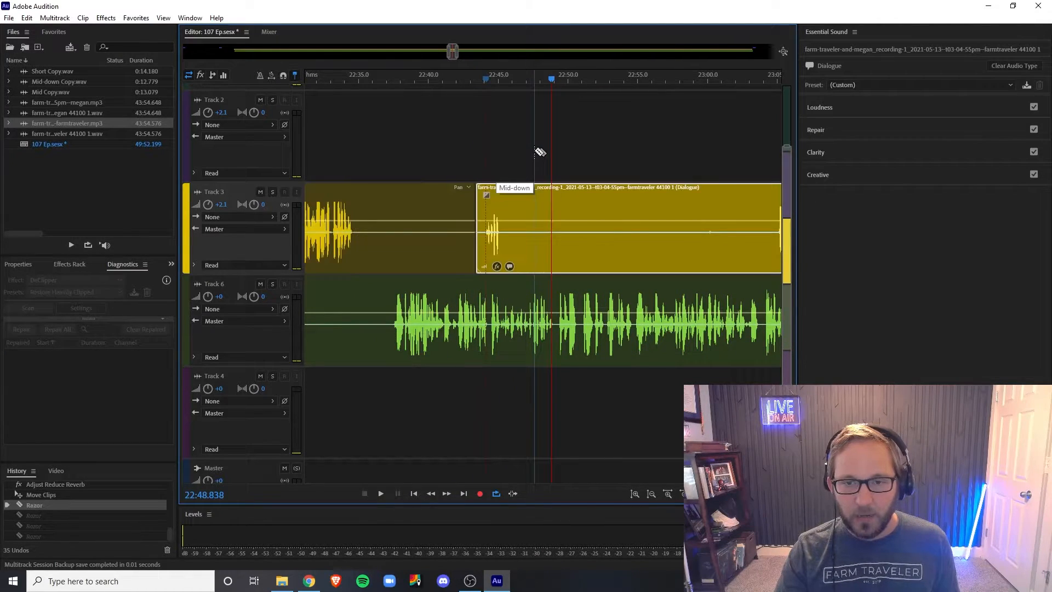
pyautogui.hotkey('ctrl', 's')
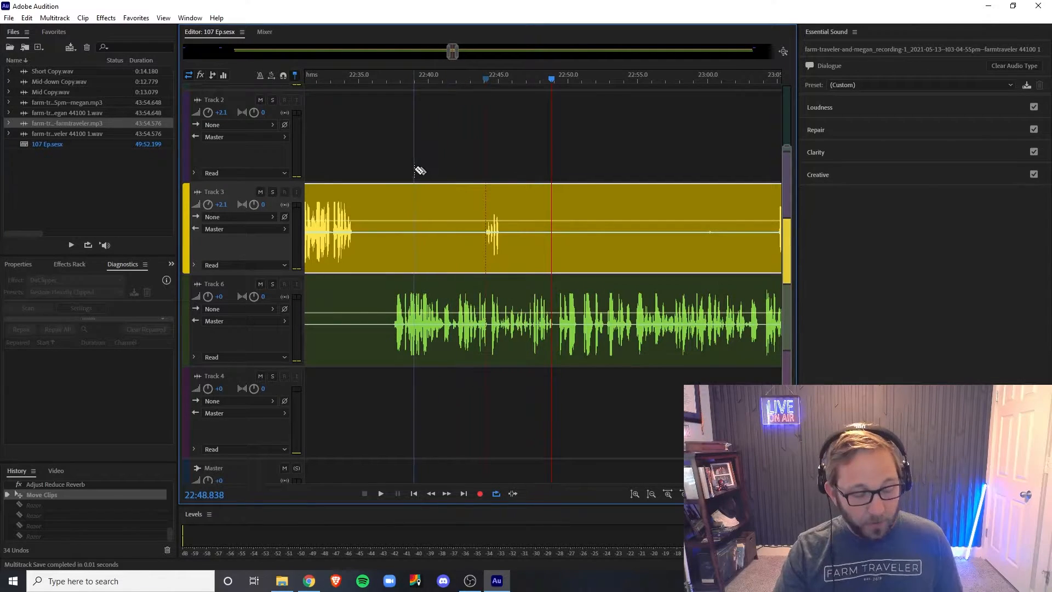
pyautogui.press('v')
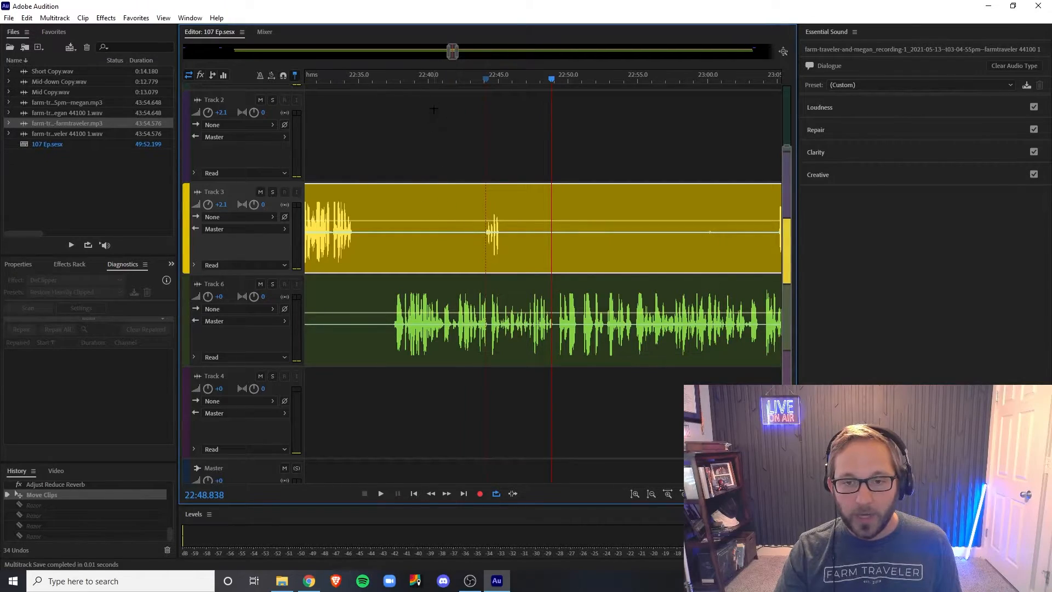
# Move the host and guest interview clips on Tracks 3 and 6 together to start at about 6:26.
pyautogui.moveTo(448, 52); pyautogui.dragTo(233, 52)
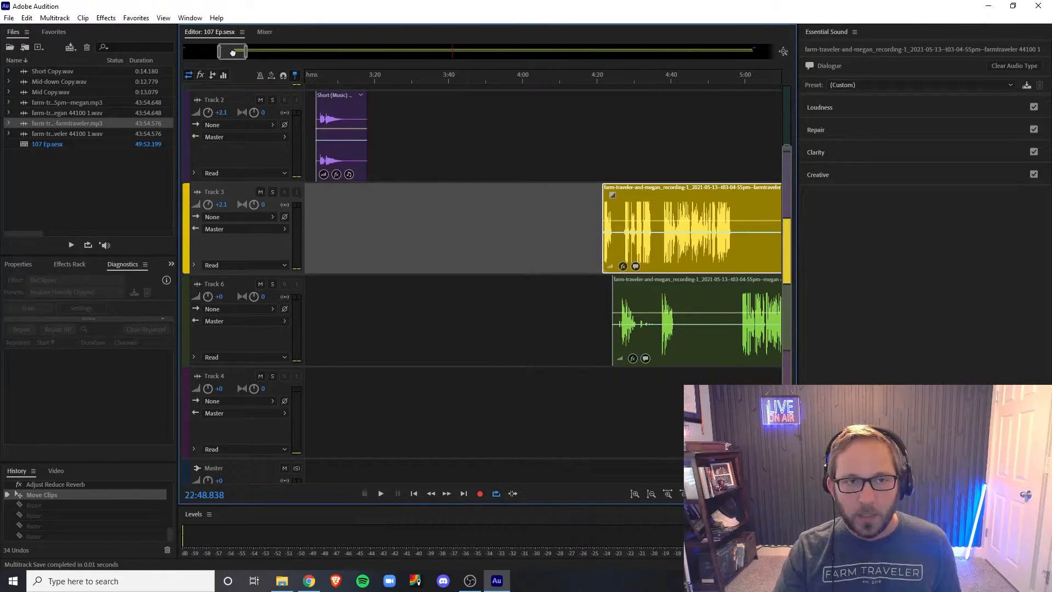
pyautogui.scroll(-4, 232, 52)
pyautogui.moveTo(532, 83); pyautogui.dragTo(544, 246)
pyautogui.moveTo(620, 157); pyautogui.dragTo(643, 351)
pyautogui.moveTo(634, 238); pyautogui.dragTo(775, 245)
pyautogui.hscroll(1, 451, 110)
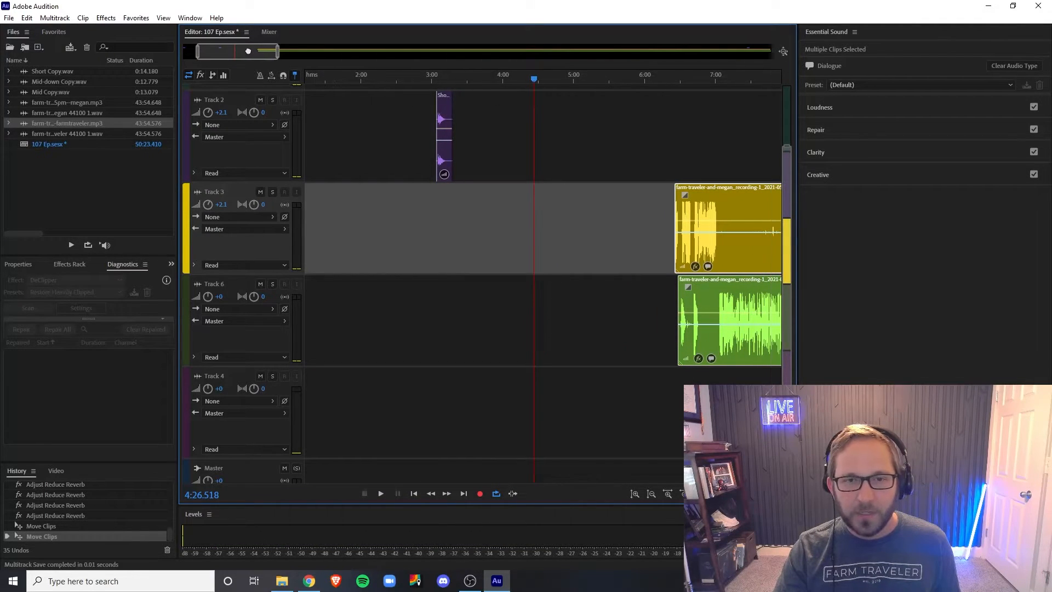
# Move the Short music clip on Track 2 to about 5:49, ahead of the interview.
pyautogui.moveTo(446, 112); pyautogui.dragTo(641, 121)
pyautogui.moveTo(267, 56); pyautogui.dragTo(275, 57)
pyautogui.click(617, 79)
pyautogui.scroll(3, 621, 80)
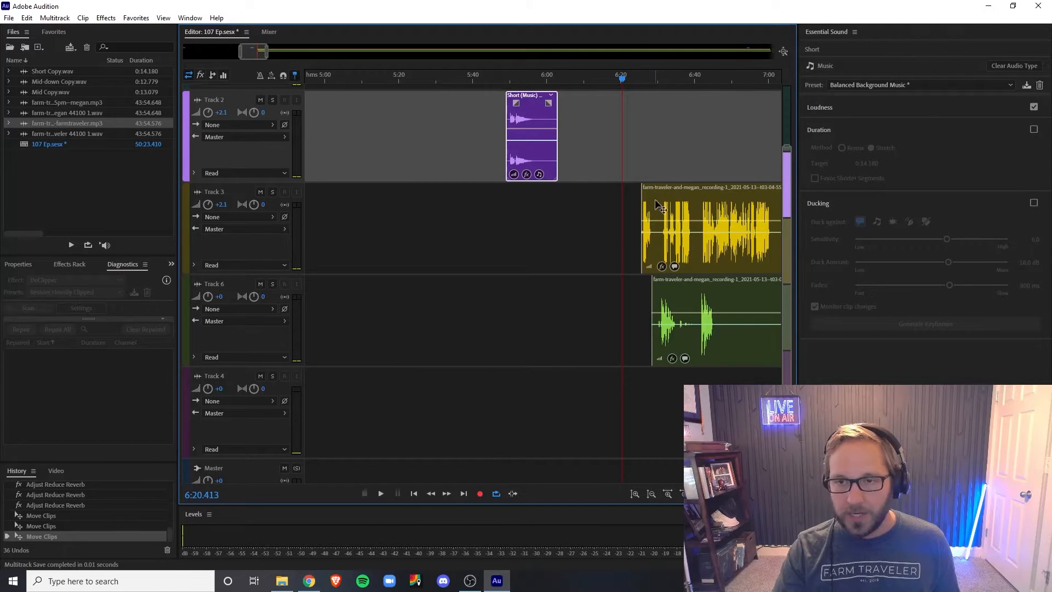
# Move the interview clips on Tracks 3 and 6 closer to the Short music and align both starts at about 6:10.
pyautogui.click(674, 271)
pyautogui.keyDown('ctrl'); pyautogui.click(718, 350); pyautogui.keyUp('ctrl')
pyautogui.moveTo(720, 352); pyautogui.dragTo(670, 352)
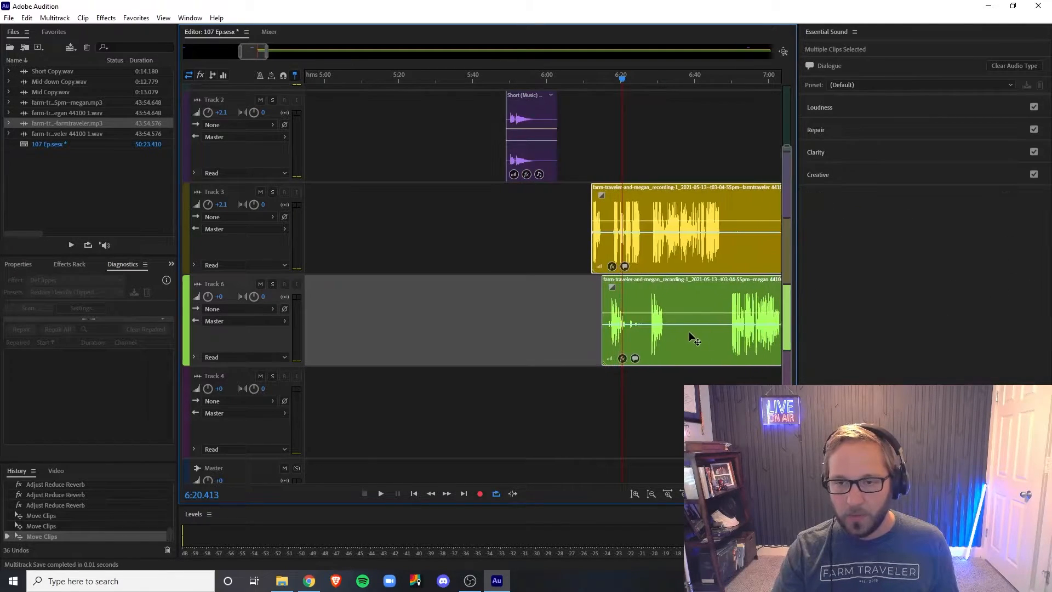
pyautogui.click(581, 81)
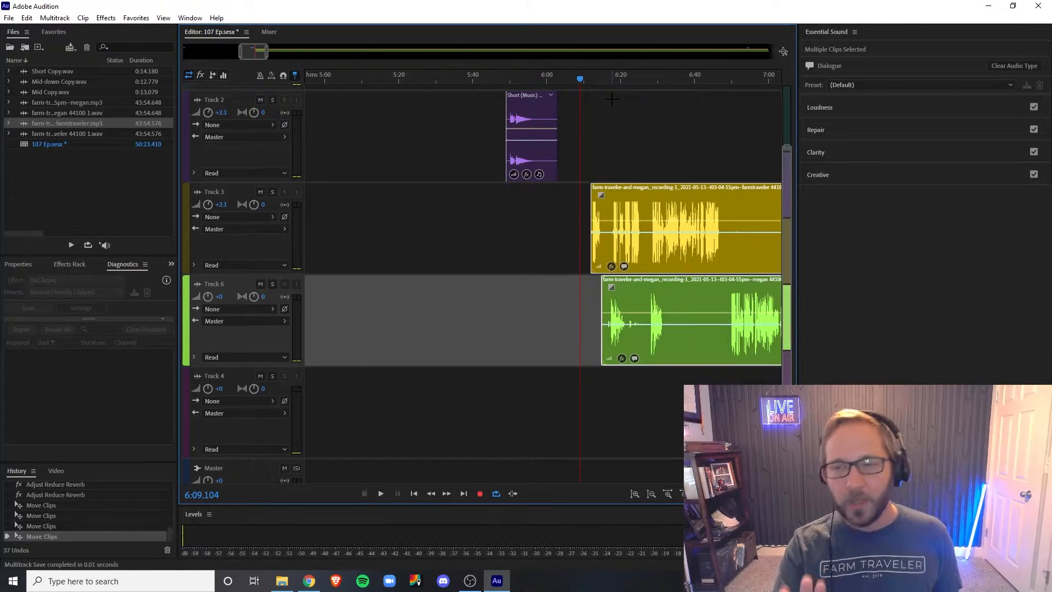
pyautogui.click(591, 80)
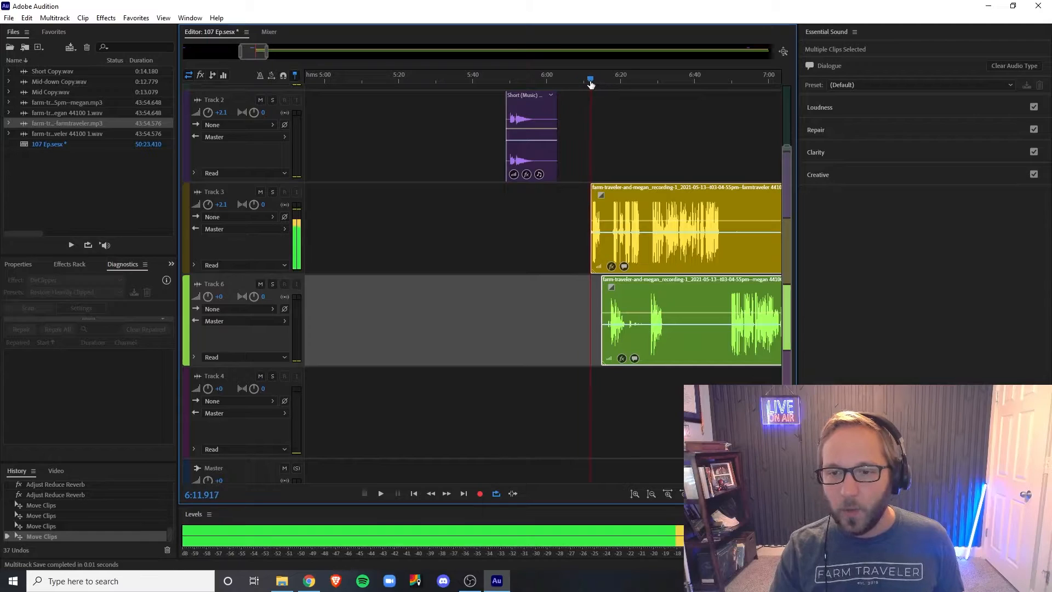
pyautogui.moveTo(668, 300); pyautogui.dragTo(674, 306)
pyautogui.click(612, 160)
# Play the interview's opening from about 6:09 to find where the usable conversation begins.
pyautogui.click(580, 81)
pyautogui.press('space')
pyautogui.scroll(5, 583, 82)
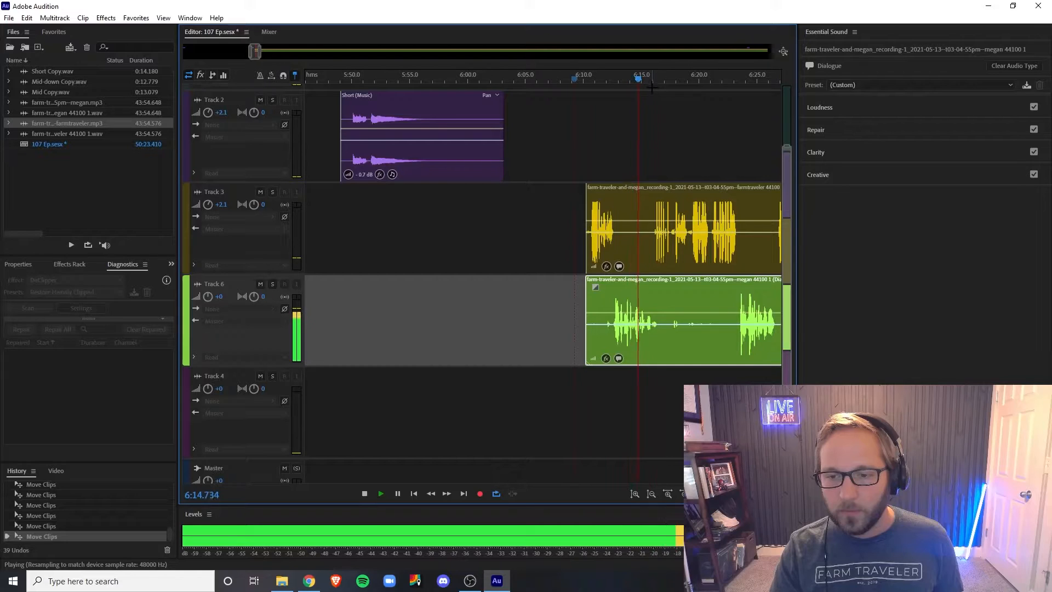
pyautogui.press('space')
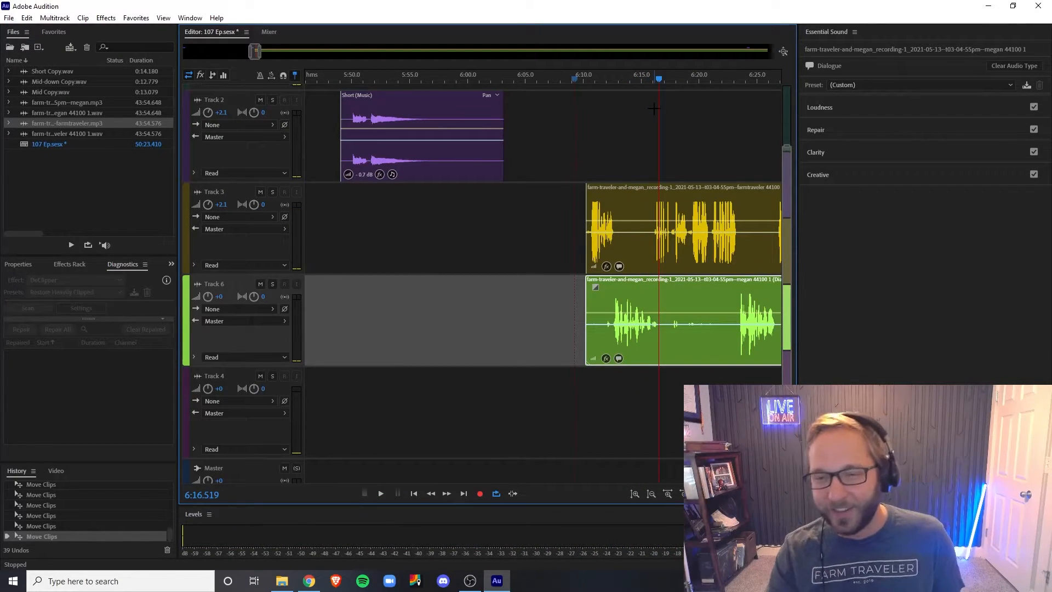
pyautogui.press('space')
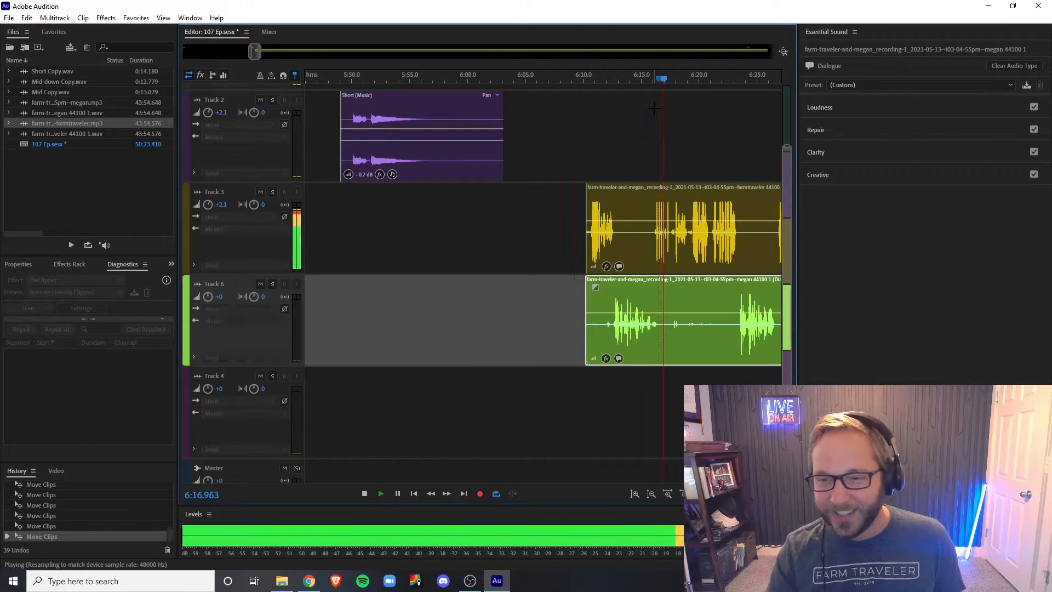
pyautogui.scroll(1, 683, 77)
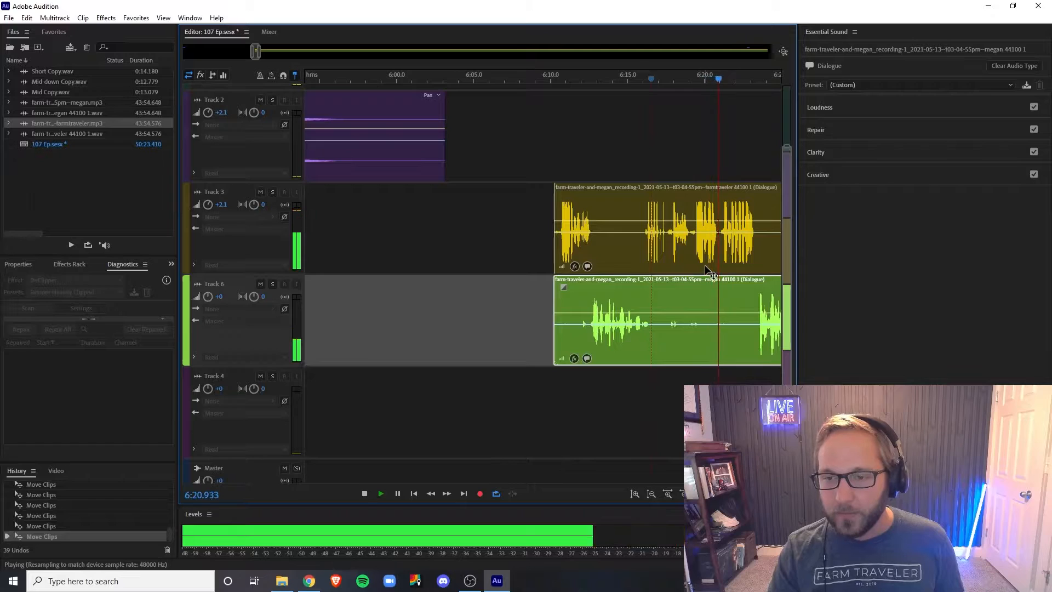
pyautogui.press('space')
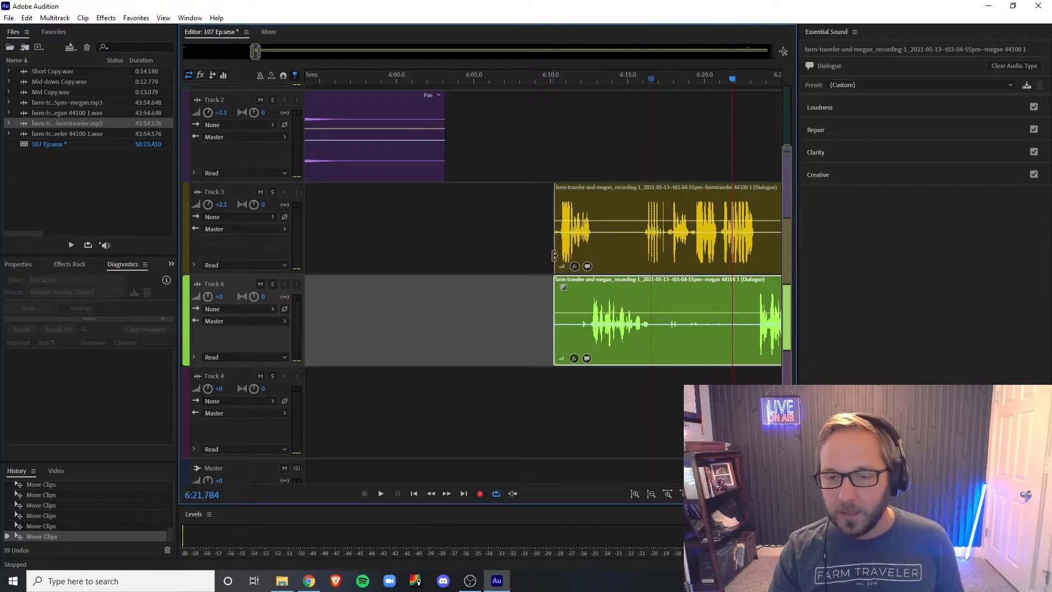
# Trim the starts of the host's and guest's clips to about 6:19, removing the small talk, and save the session.
pyautogui.click(542, 254)
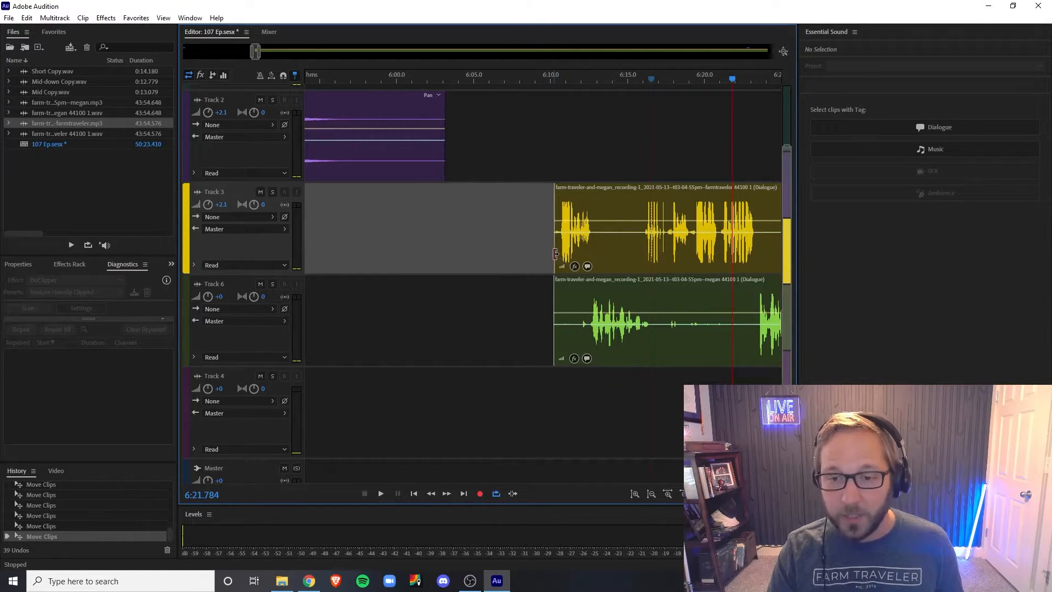
pyautogui.moveTo(555, 253); pyautogui.dragTo(696, 265)
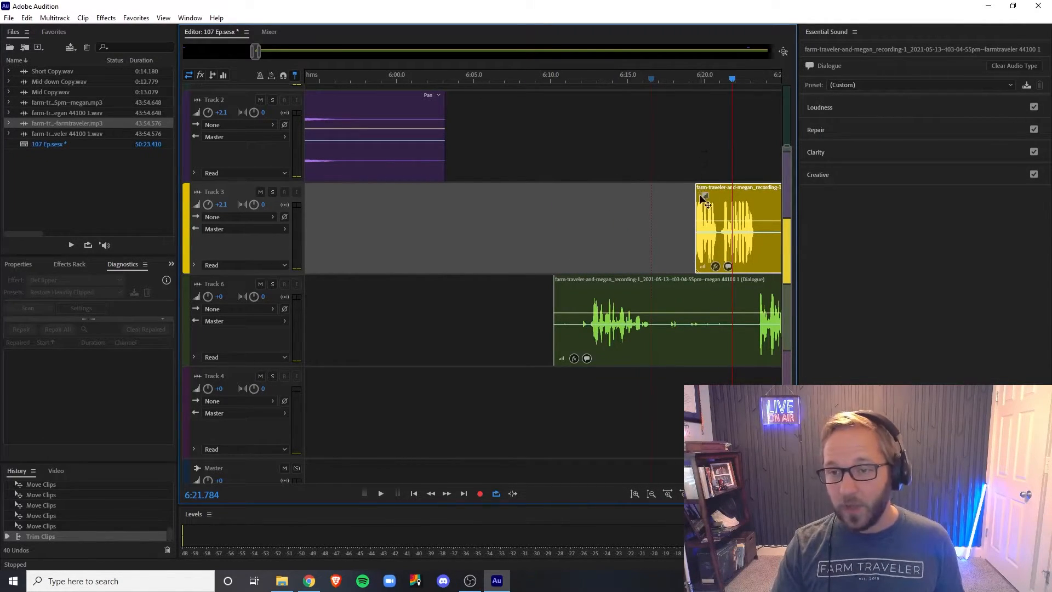
pyautogui.moveTo(694, 198)
pyautogui.mouseDown()
pyautogui.moveTo(608, 198)
pyautogui.moveTo(694, 198)
pyautogui.mouseUp()
pyautogui.moveTo(557, 297); pyautogui.dragTo(696, 301)
pyautogui.click(660, 253)
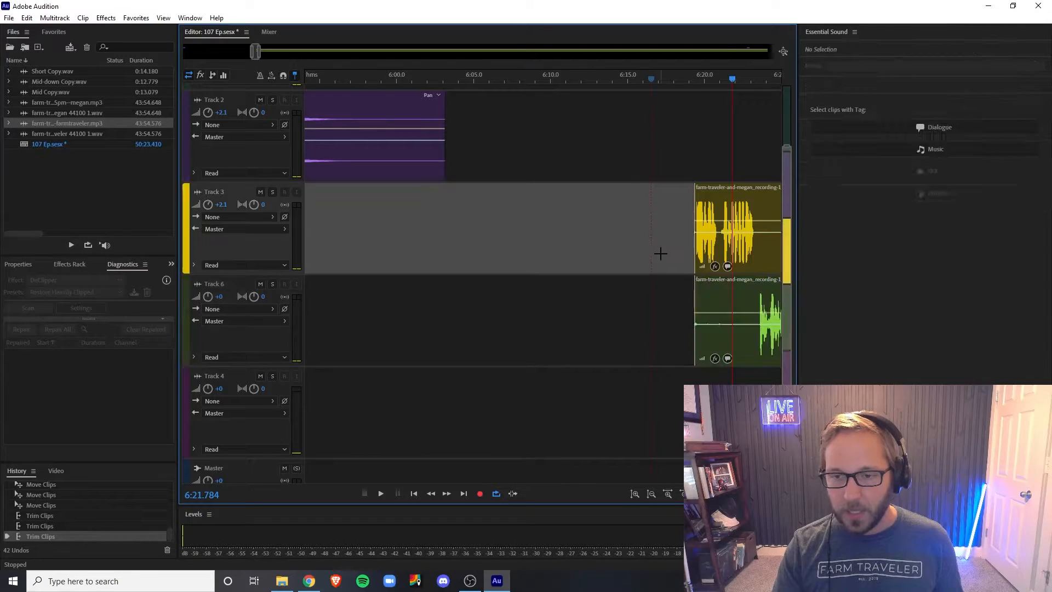
pyautogui.hotkey('ctrl', 's')
pyautogui.click(728, 380)
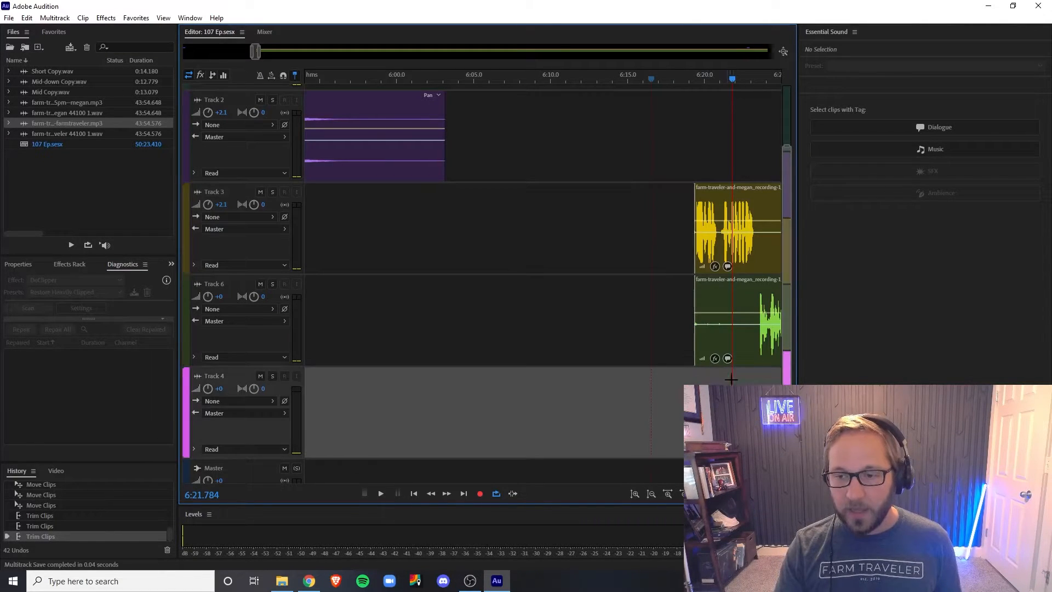
# Move the trimmed clips on Tracks 3 and 6 to start at about 5:54 beneath the Short music, and play the transition.
pyautogui.moveTo(752, 378); pyautogui.dragTo(392, 215)
pyautogui.moveTo(251, 51); pyautogui.dragTo(248, 51)
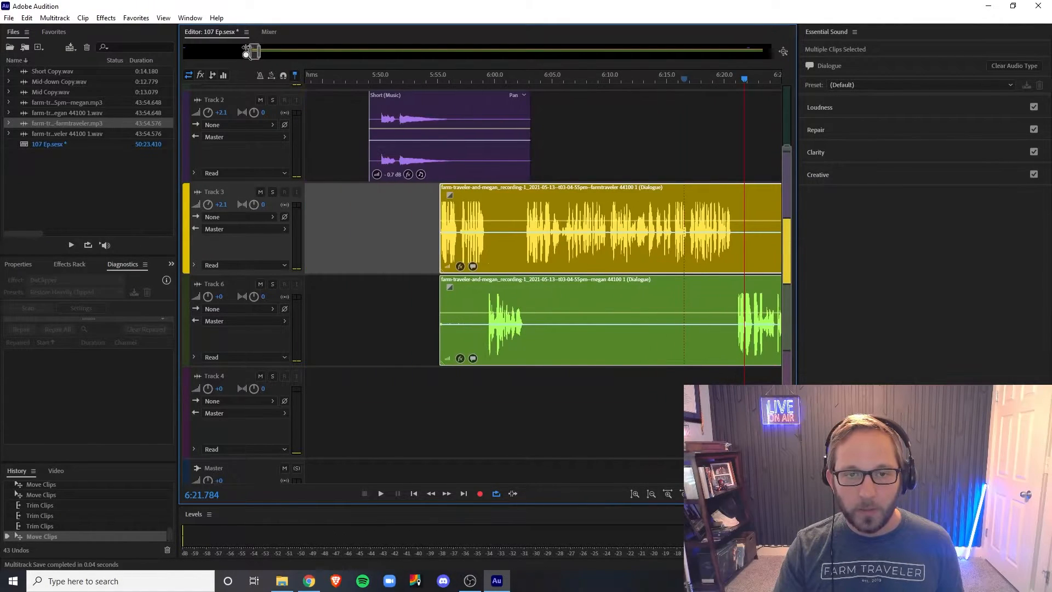
pyautogui.click(556, 323)
pyautogui.moveTo(557, 324); pyautogui.dragTo(553, 325)
pyautogui.click(376, 82)
pyautogui.press('space')
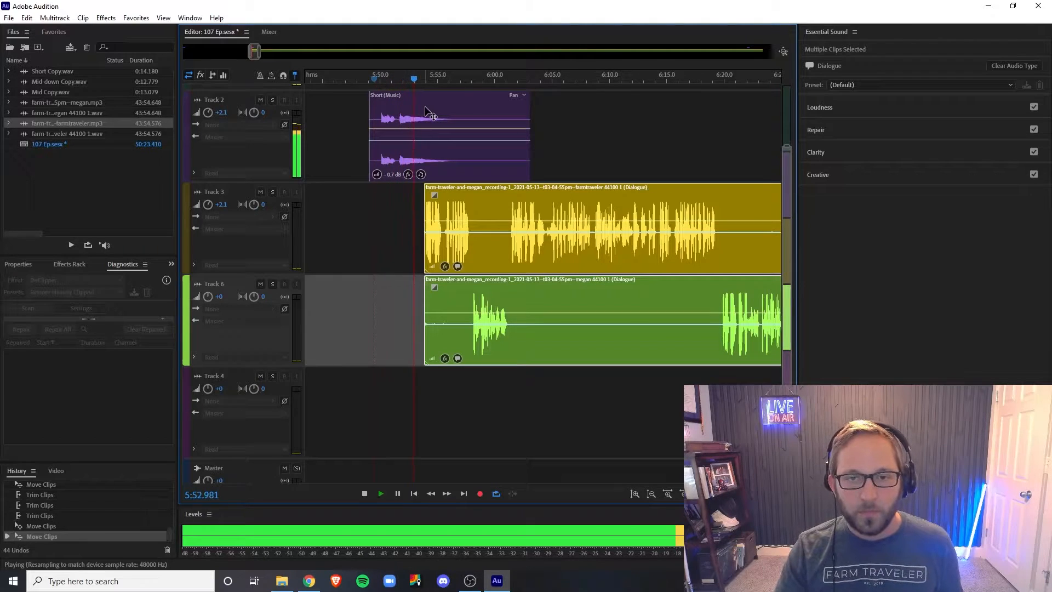
pyautogui.press('space')
# Shift both interview clips about half a second later under the Short music and play the transition again.
pyautogui.click(565, 406)
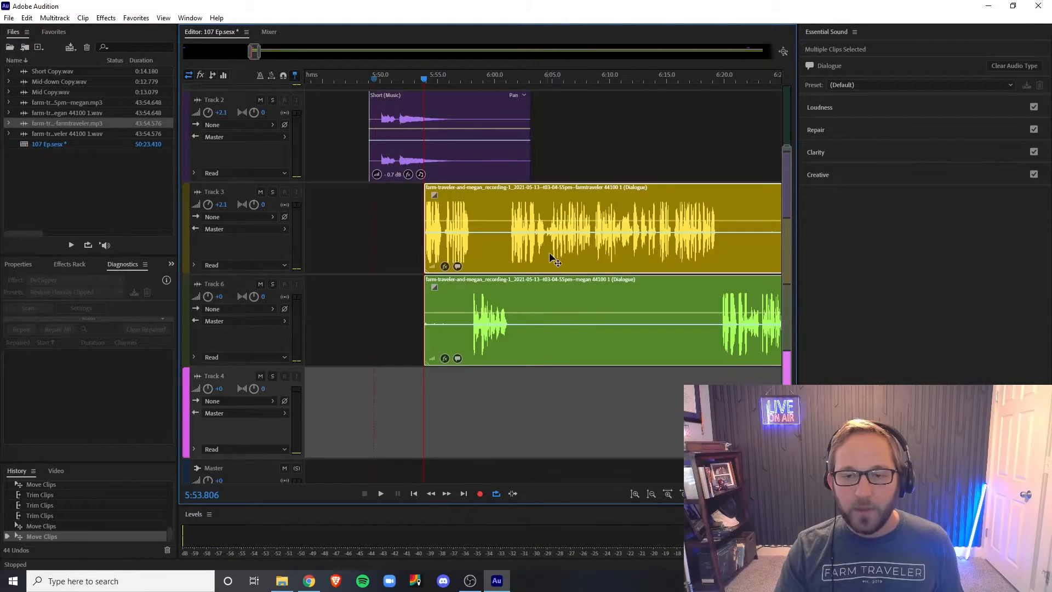
pyautogui.moveTo(547, 251); pyautogui.dragTo(553, 251)
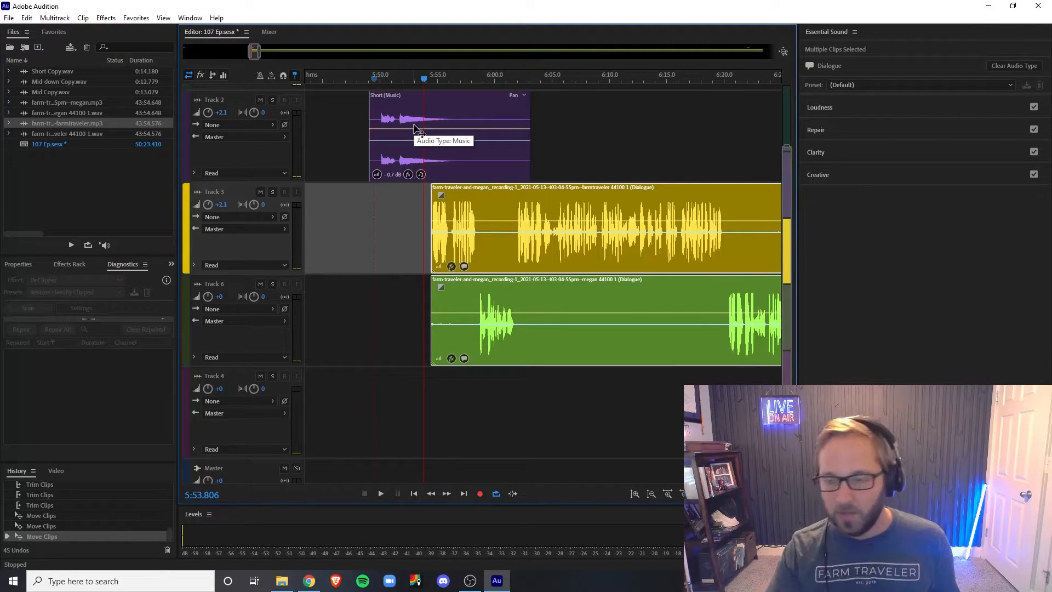
pyautogui.click(402, 77)
pyautogui.press('space')
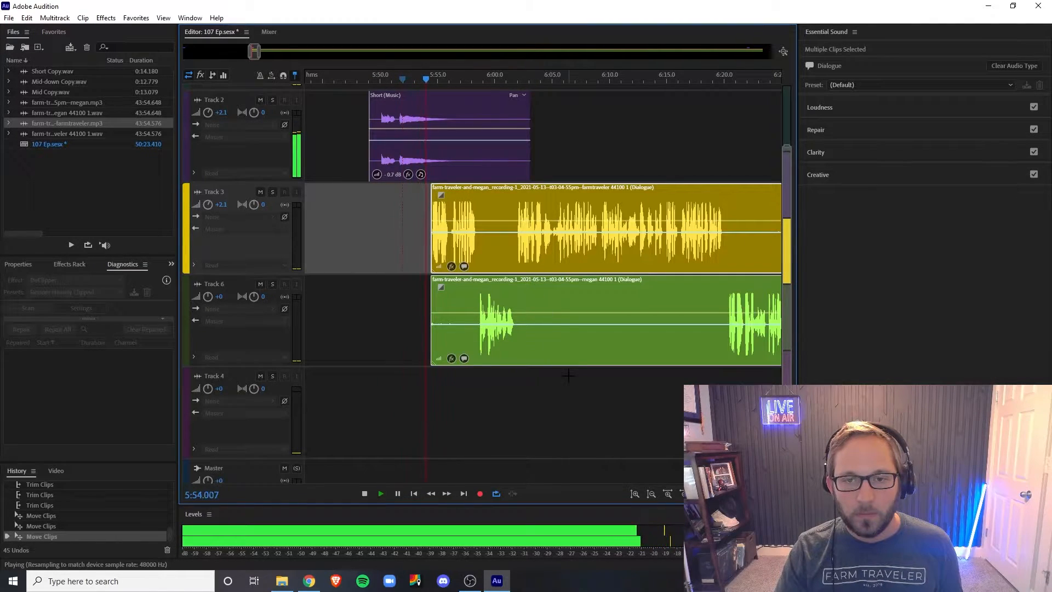
pyautogui.press('space')
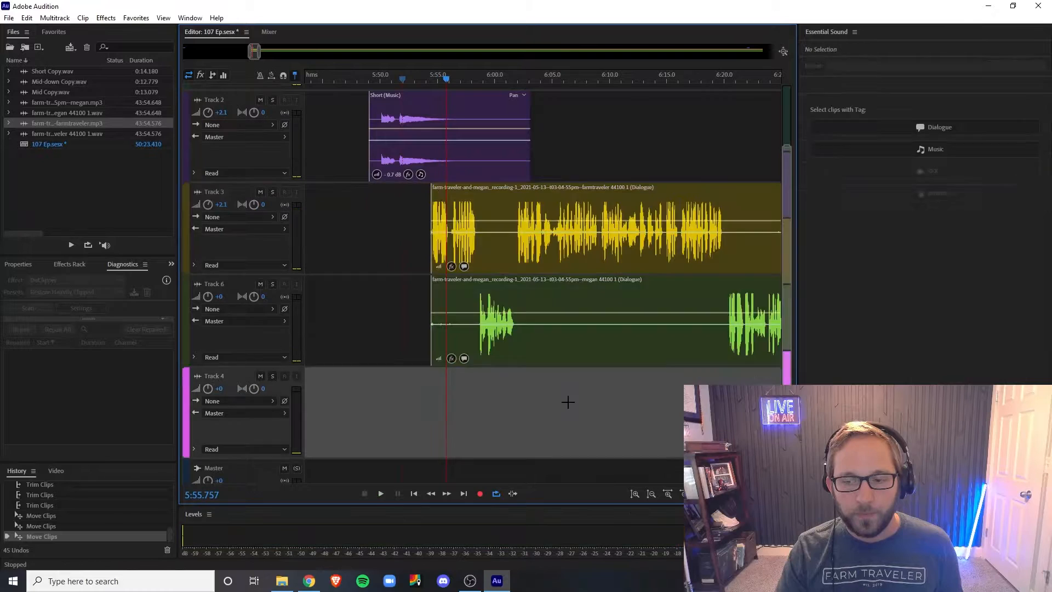
# Move both interview clips earlier to start at about 5:53 and play the overlap with the Short music.
pyautogui.moveTo(591, 263); pyautogui.dragTo(574, 268)
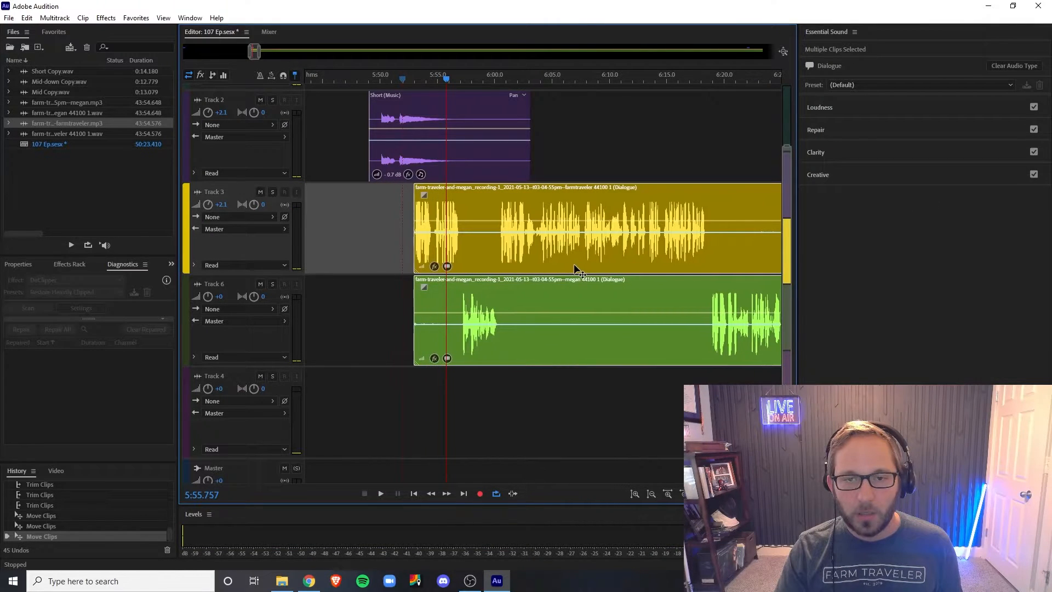
pyautogui.click(379, 77)
pyautogui.press('space')
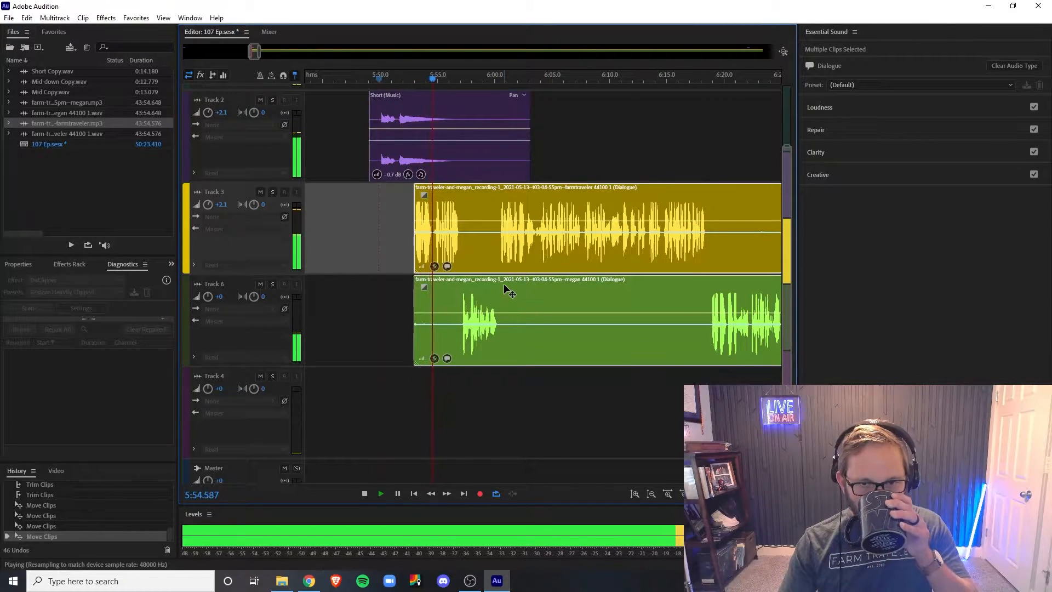
pyautogui.press('space')
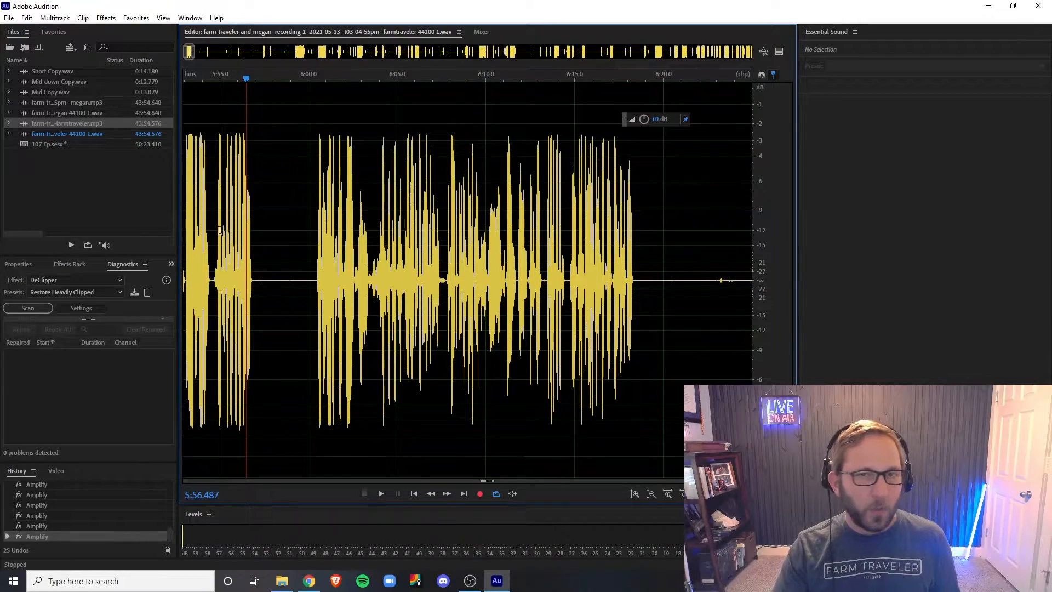
# Try a Fade In on the host's opening words from about 5:53 to 5:54.5 in the waveform, play it, and undo it.
pyautogui.click(259, 224)
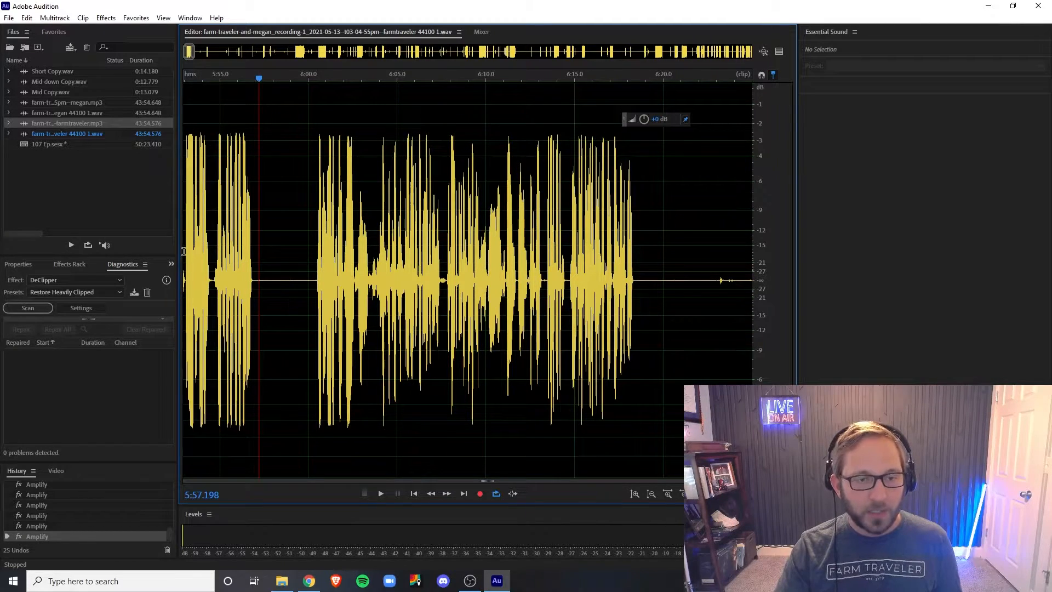
pyautogui.scroll(3, 184, 251)
pyautogui.moveTo(185, 246); pyautogui.dragTo(248, 251)
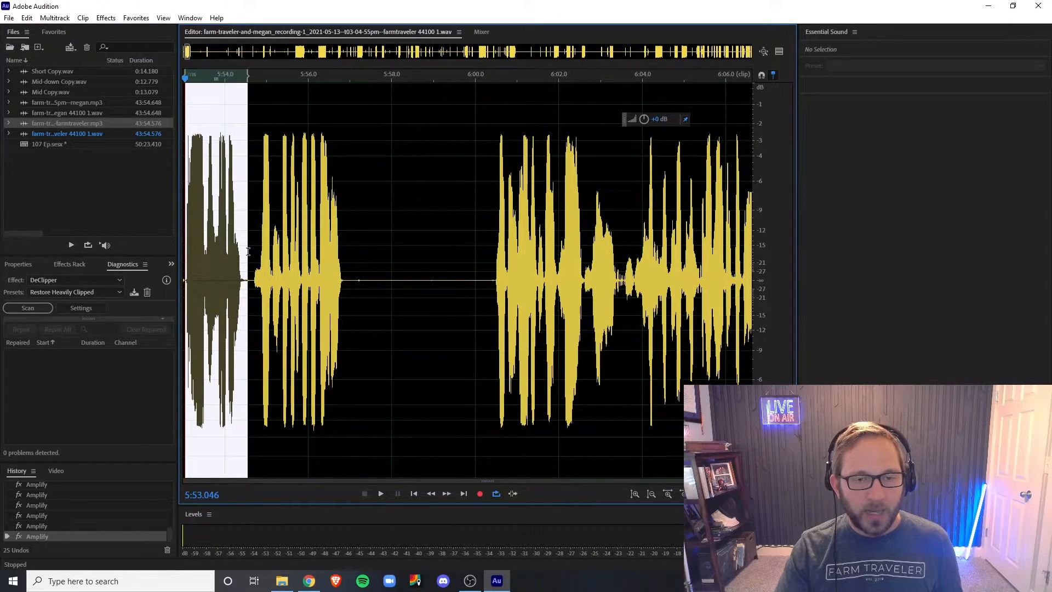
pyautogui.click(140, 18)
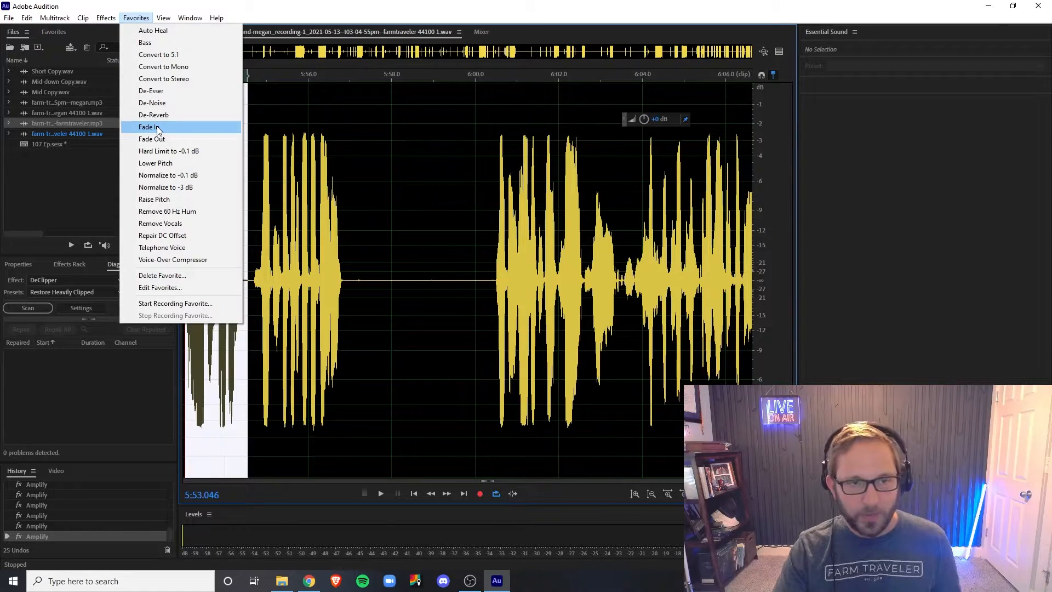
pyautogui.click(176, 133)
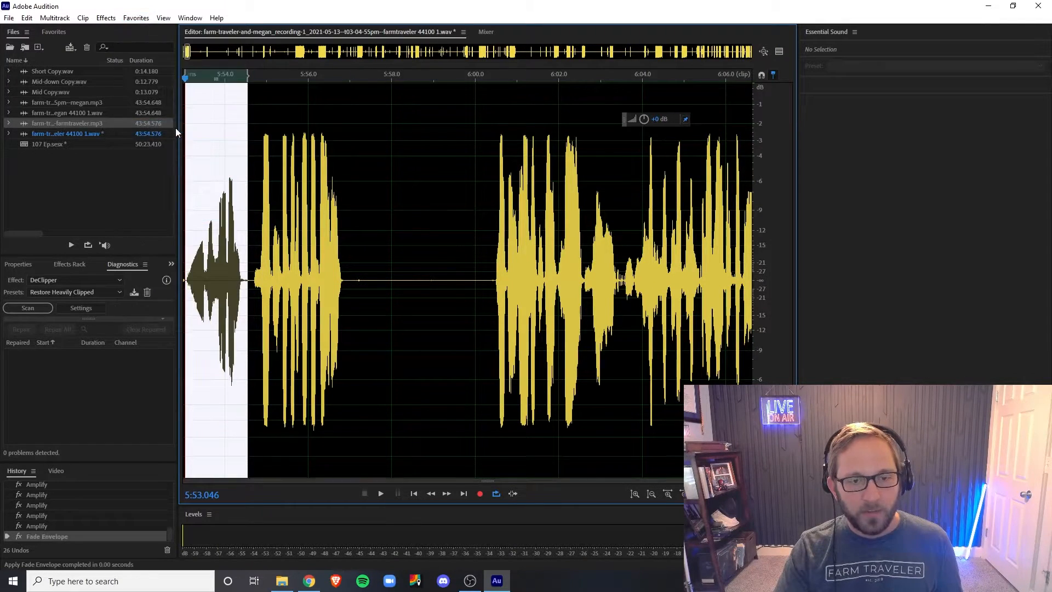
pyautogui.press('space')
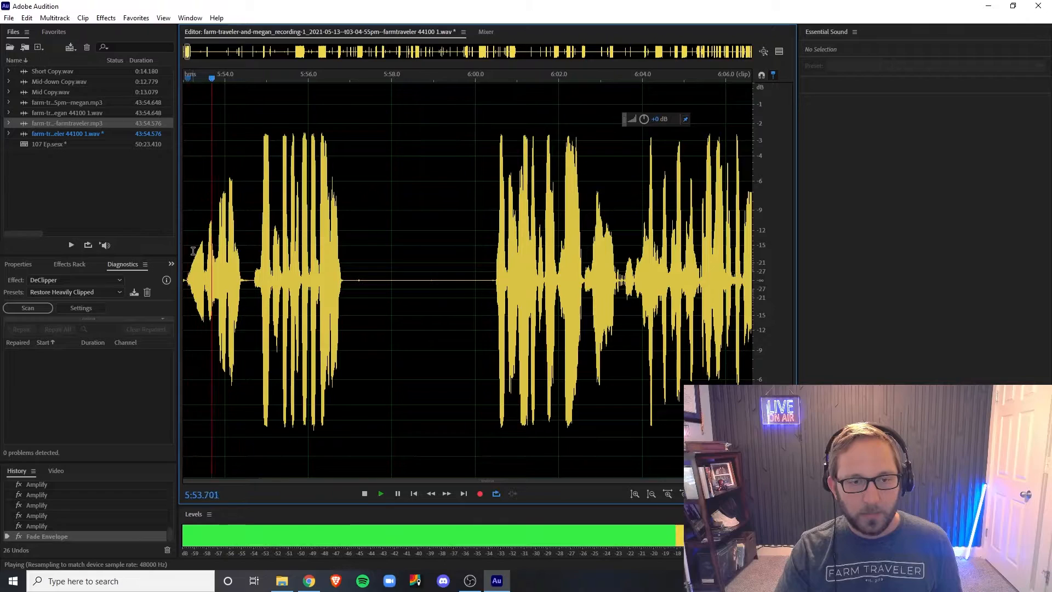
pyautogui.press('space')
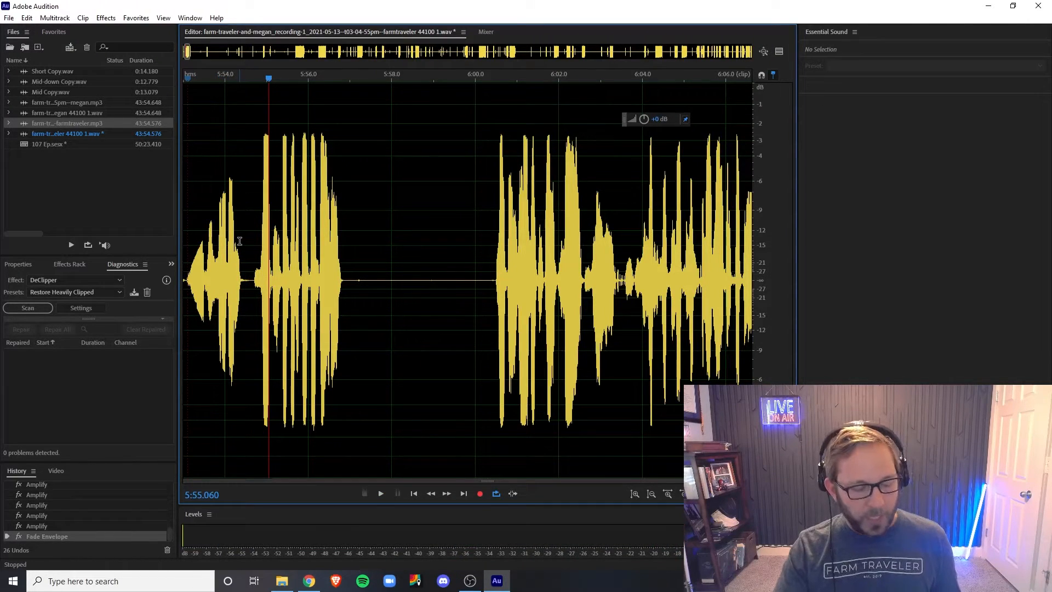
pyautogui.hotkey('ctrl', 'z')
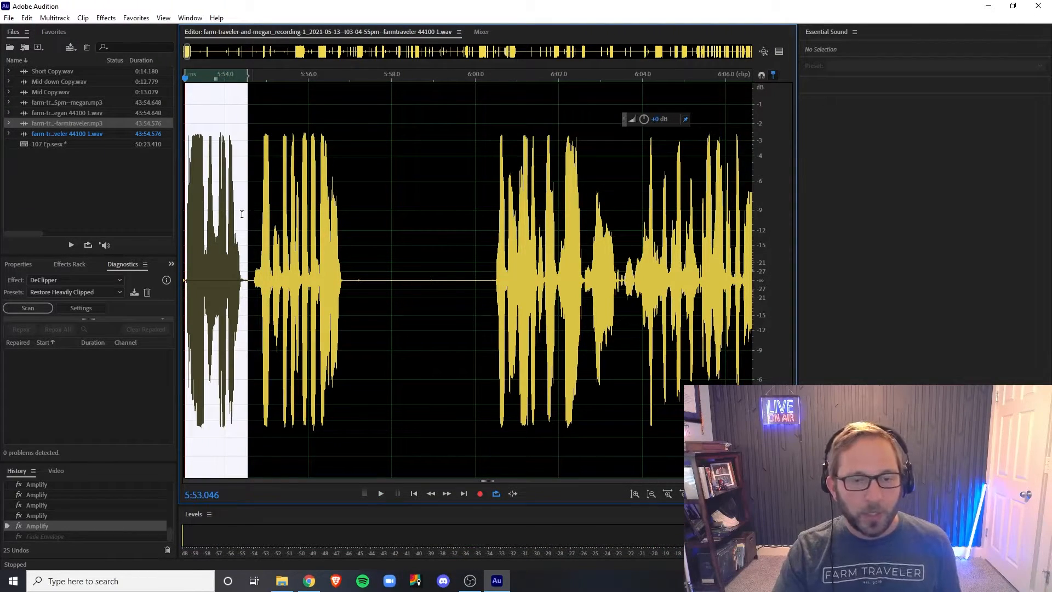
pyautogui.click(242, 214)
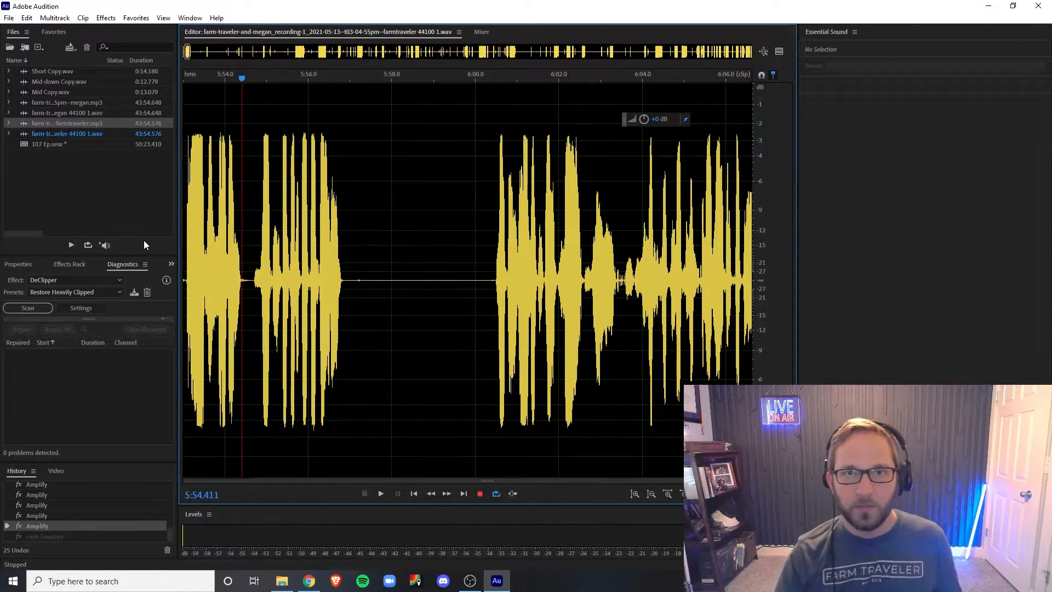
# Lower the volume of the host's opening passage from about 5:53 to 5:57 in the waveform.
pyautogui.moveTo(185, 225); pyautogui.dragTo(343, 227)
pyautogui.moveTo(645, 119); pyautogui.dragTo(637, 119)
pyautogui.click(426, 189)
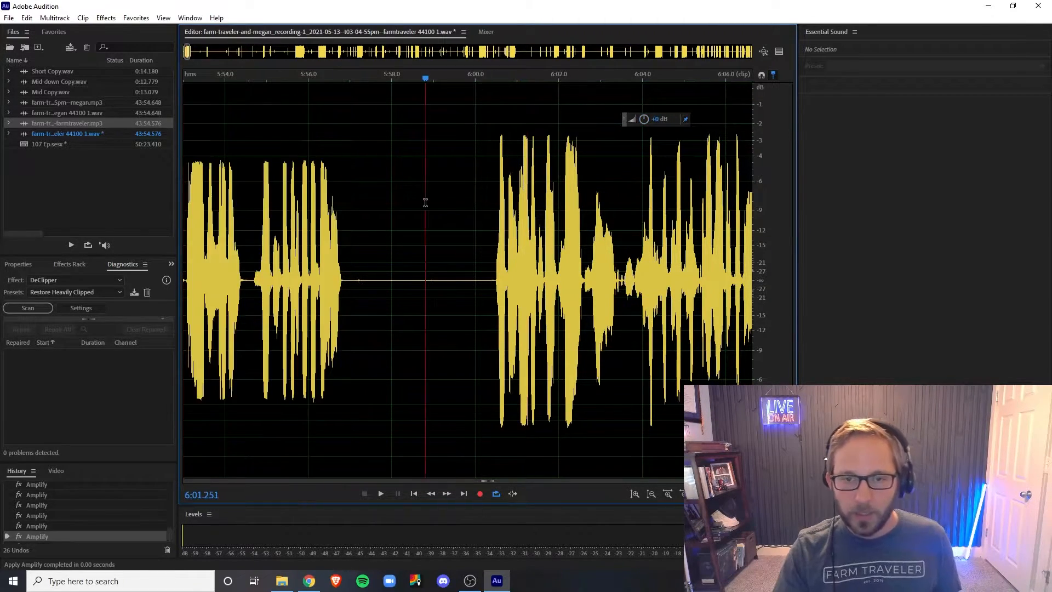
# Save the edited audio, return to the 107 Ep.sesx multitrack session and play it from the start of the interview clips.
pyautogui.scroll(-5, 417, 189)
pyautogui.hotkey('ctrl', 's')
pyautogui.press('8')
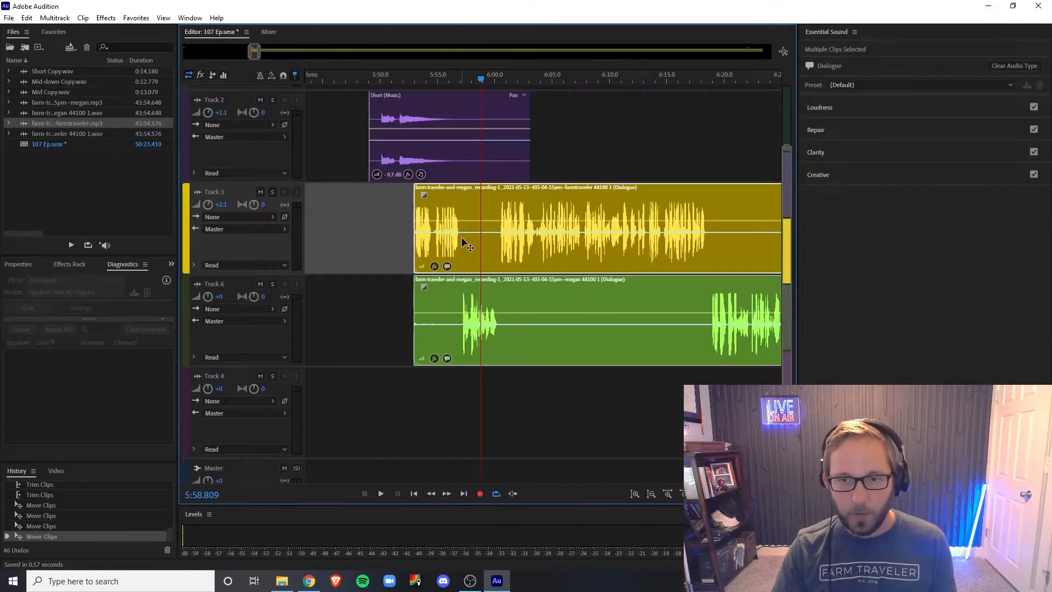
pyautogui.moveTo(373, 81); pyautogui.dragTo(413, 82)
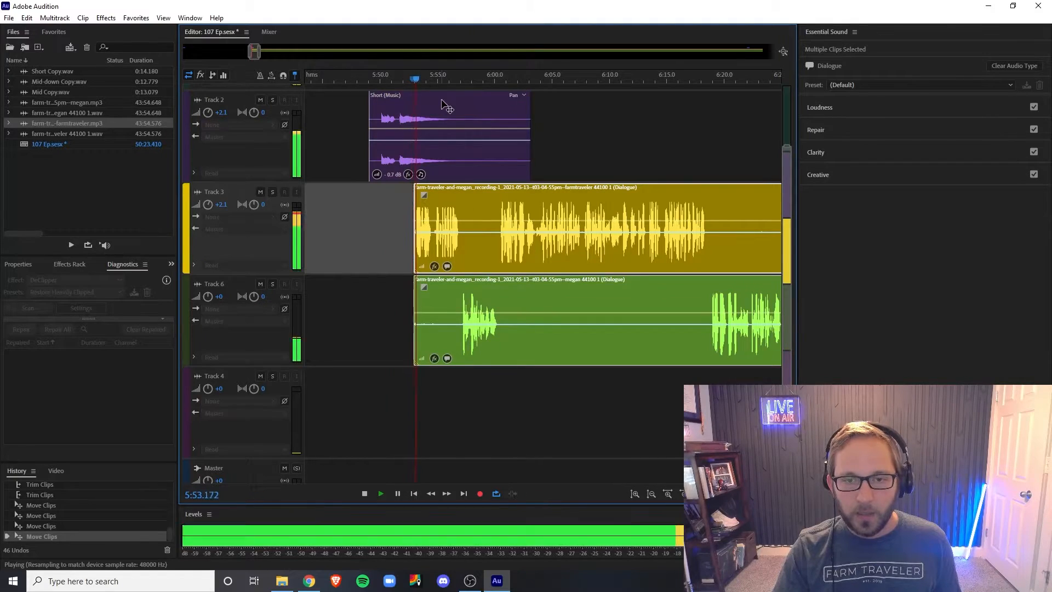
# Place the playhead at 0:12.458 and shift the interview clips and the music clip above them about one minute later.
pyautogui.moveTo(254, 51); pyautogui.dragTo(206, 52)
pyautogui.moveTo(317, 81); pyautogui.dragTo(315, 81)
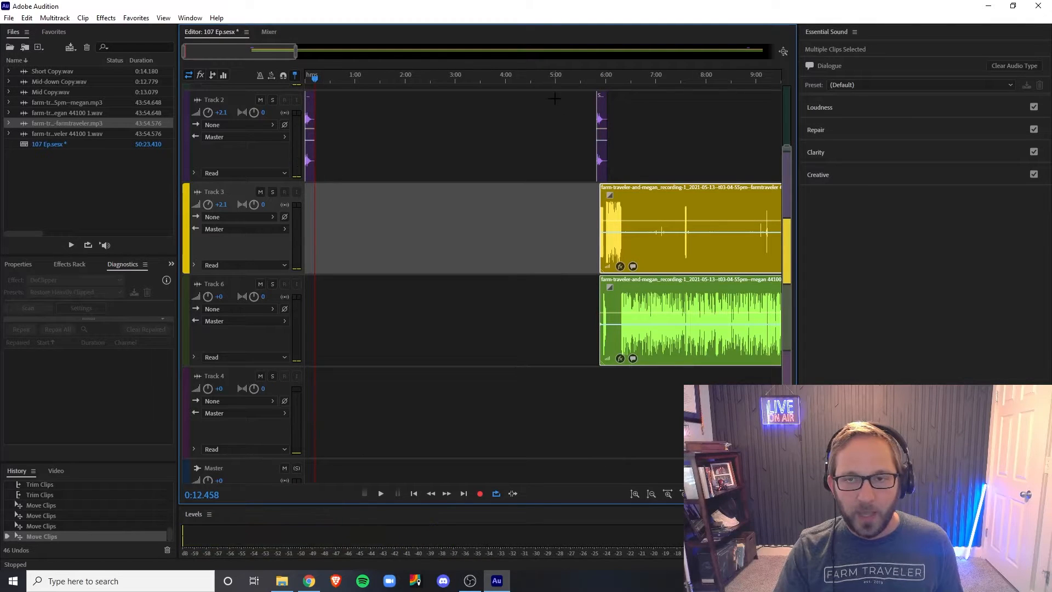
pyautogui.moveTo(669, 241); pyautogui.dragTo(698, 242)
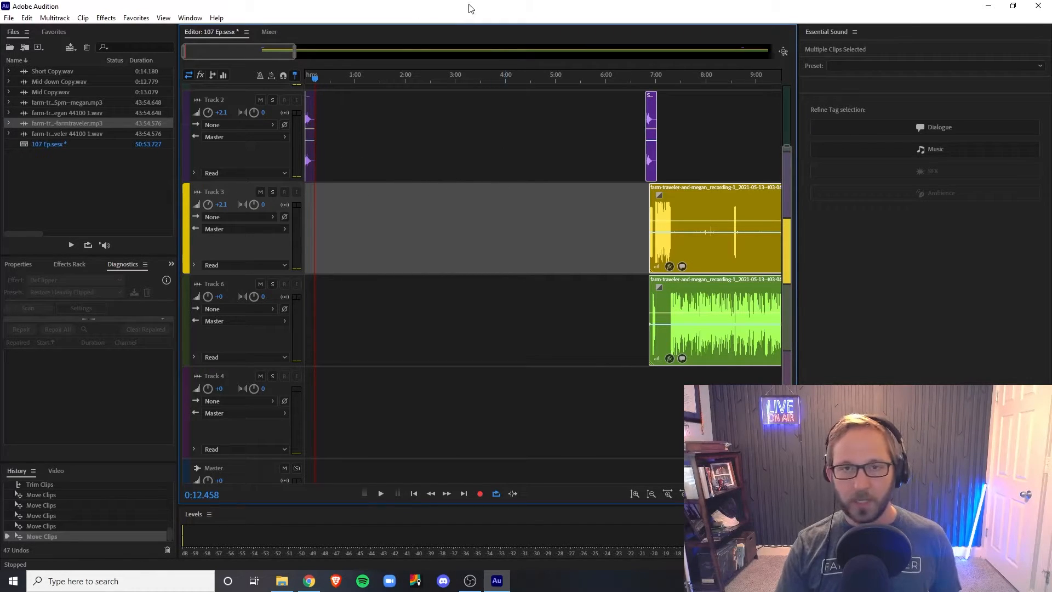
# Arrange the screen with Adobe Audition on one half and the Chrome window with the Podcast Dashboard on the other.
pyautogui.moveTo(508, 7); pyautogui.dragTo(112, 45)
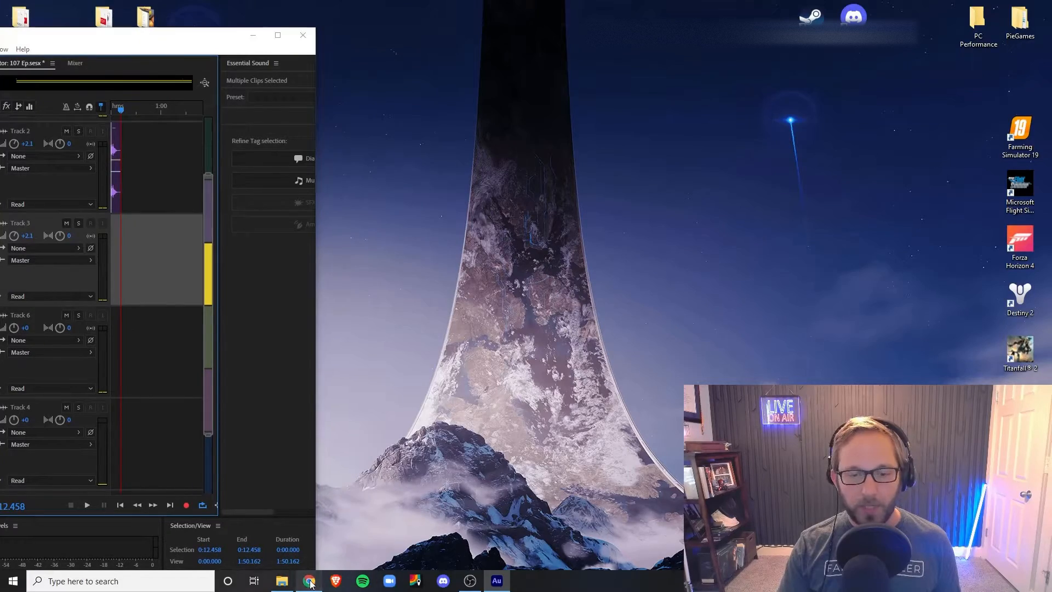
pyautogui.click(309, 581)
pyautogui.click(52, 9)
pyautogui.press('super+Right')
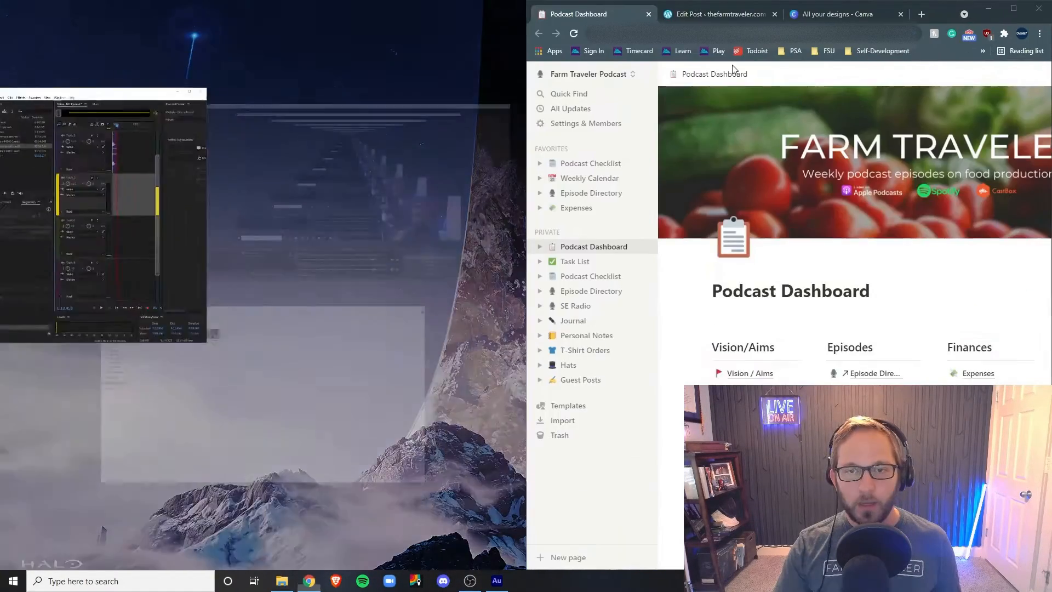
pyautogui.click(145, 187)
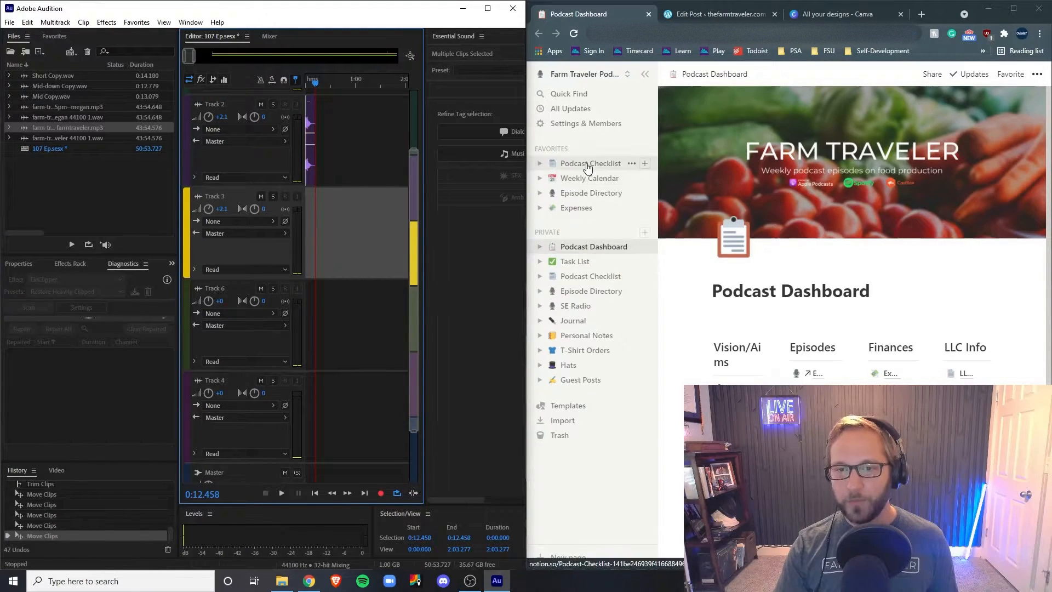
# Open the Season 3 view of the Episode Directory in Notion and maximize the browser window.
pyautogui.click(540, 193)
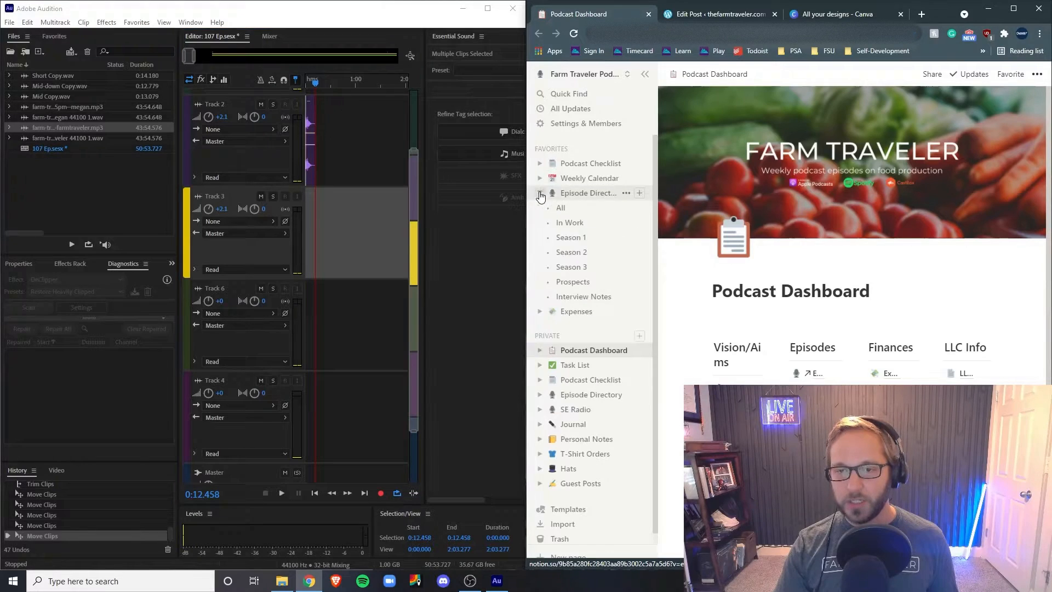
pyautogui.click(572, 267)
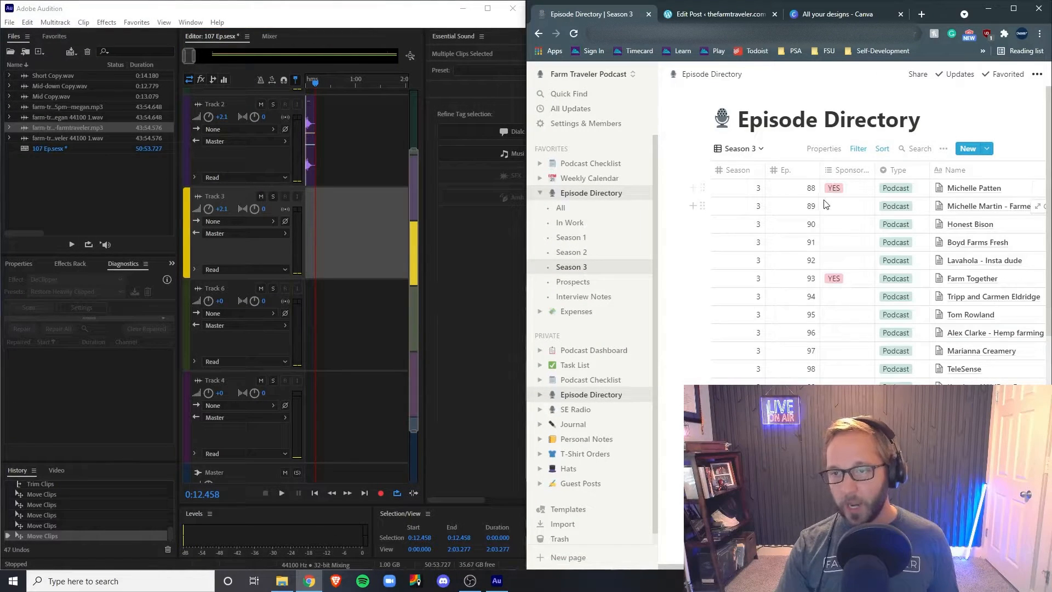
pyautogui.click(1013, 8)
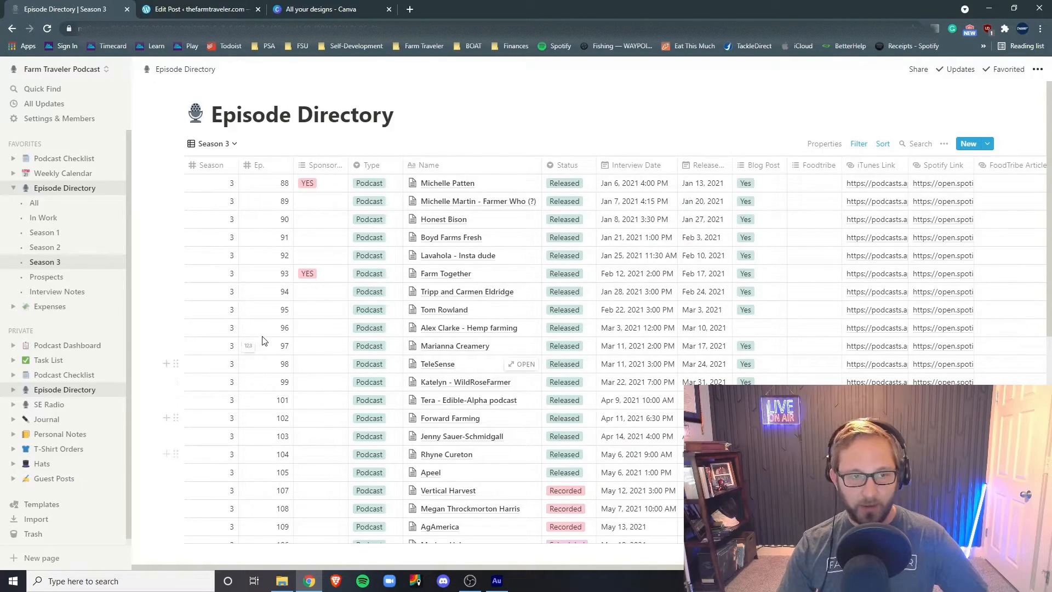
# Set the Vertical Harvest episode's status to Released in the Episode Directory's In Work view.
pyautogui.click(42, 219)
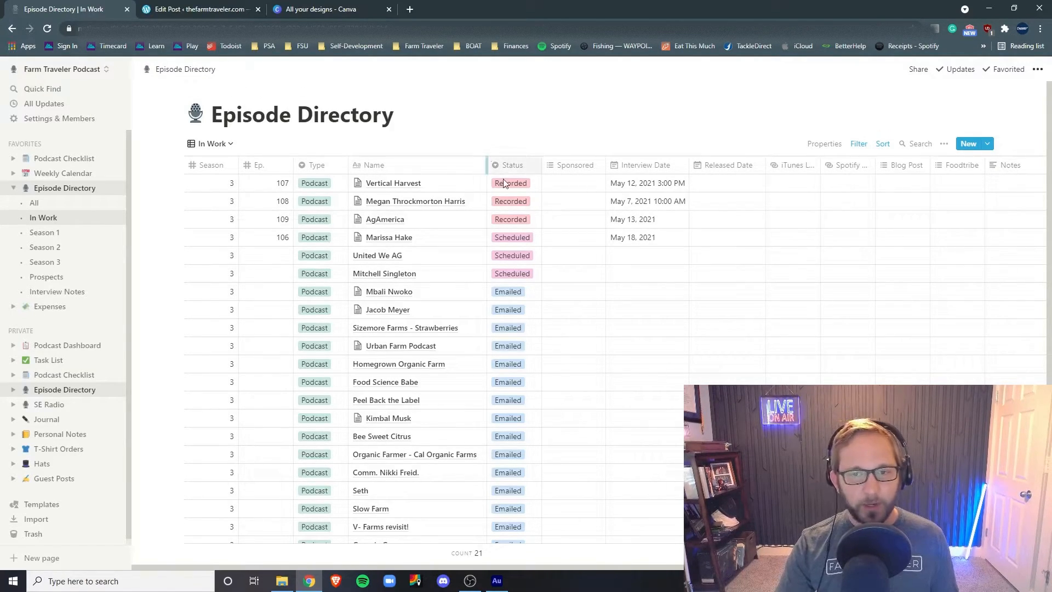
pyautogui.click(523, 187)
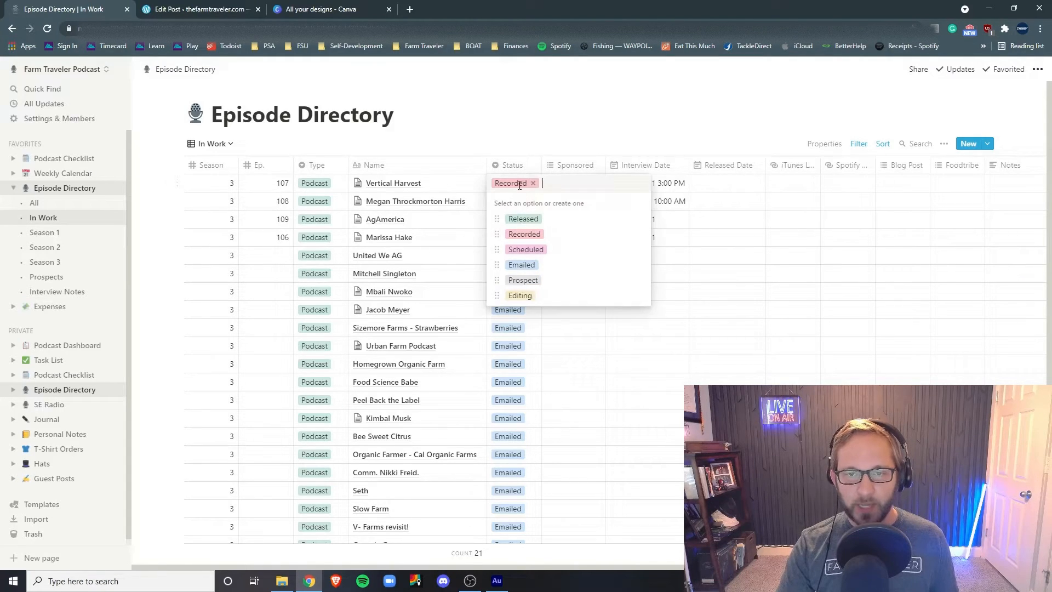
pyautogui.click(533, 219)
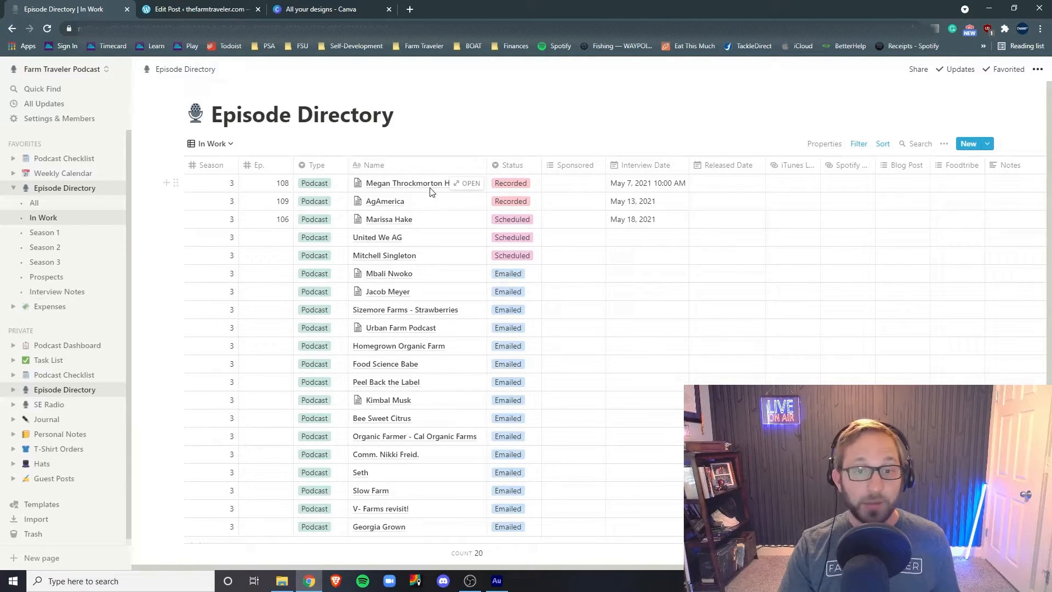
# Open the episode 108 page and review its guest, job, questions and intro notes.
pyautogui.click(469, 184)
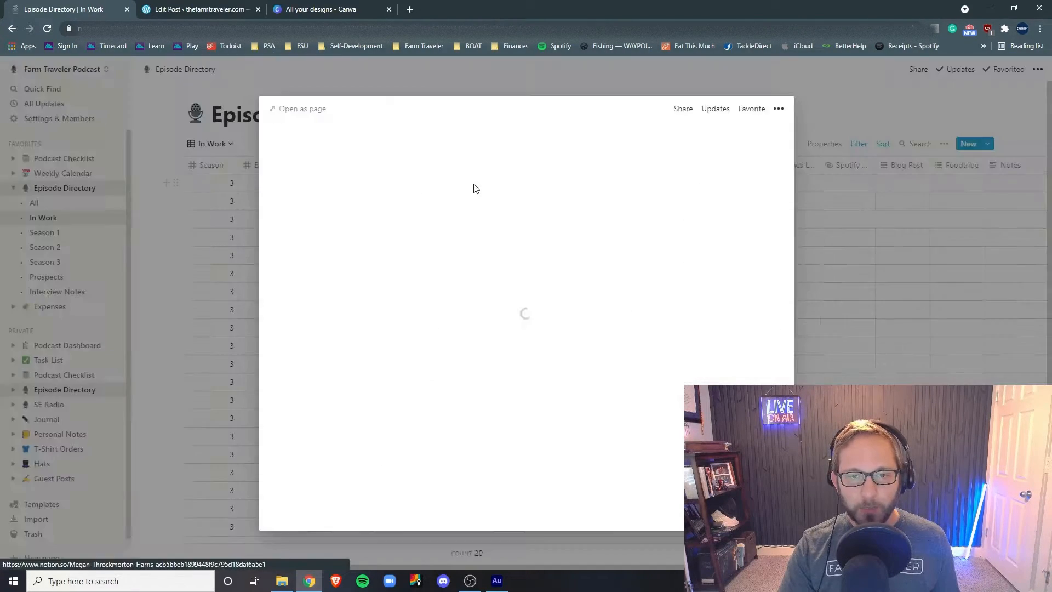
pyautogui.scroll(-6, 529, 320)
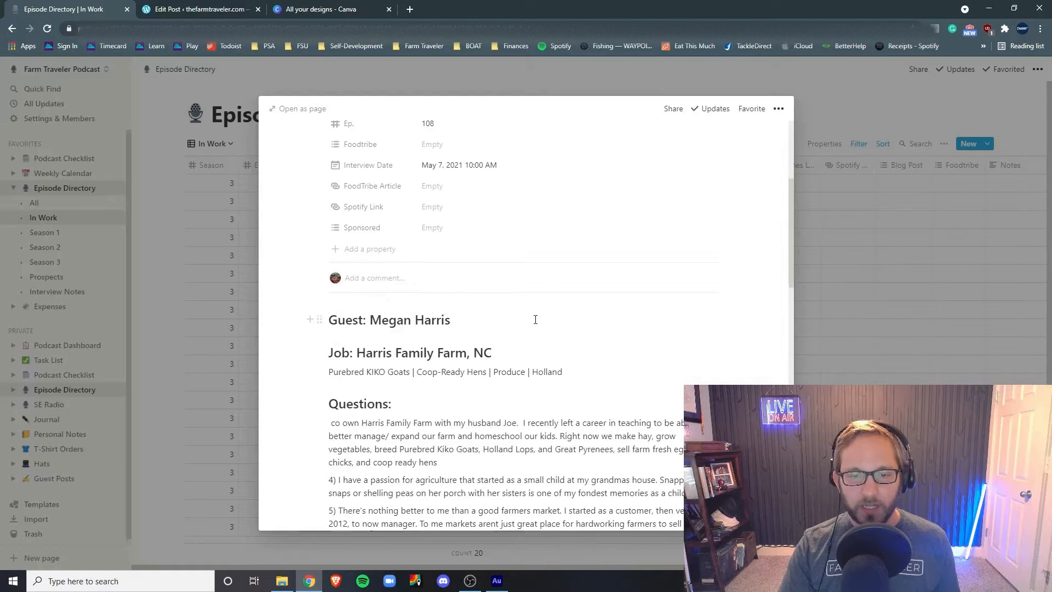
pyautogui.scroll(6, 540, 316)
pyautogui.scroll(-2, 496, 274)
pyautogui.scroll(-3, 510, 270)
pyautogui.moveTo(499, 295); pyautogui.dragTo(340, 299)
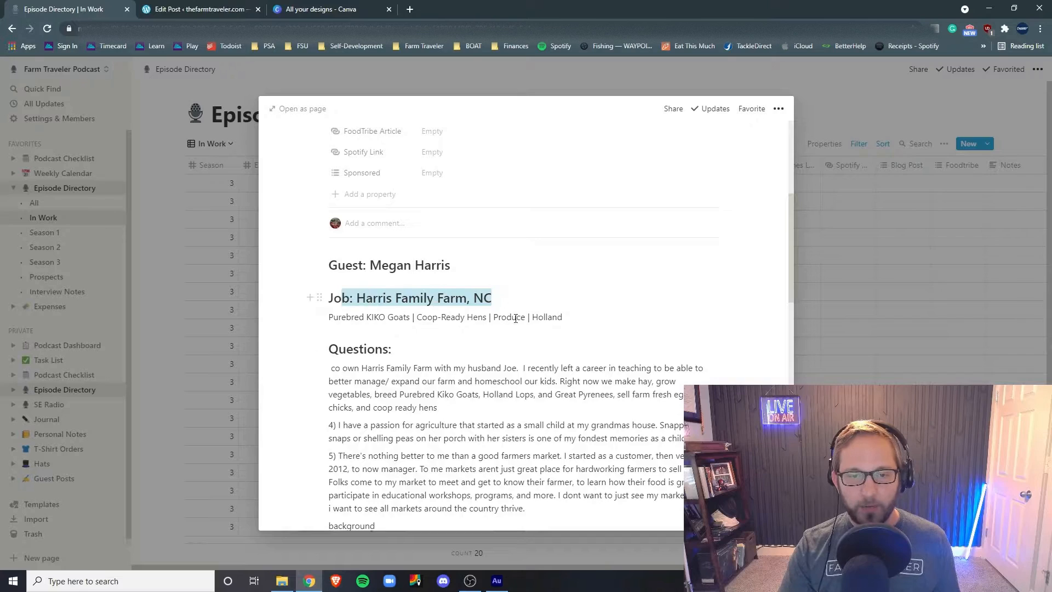
pyautogui.scroll(-2, 537, 299)
pyautogui.click(549, 287)
pyautogui.scroll(-2, 439, 354)
pyautogui.scroll(-4, 444, 353)
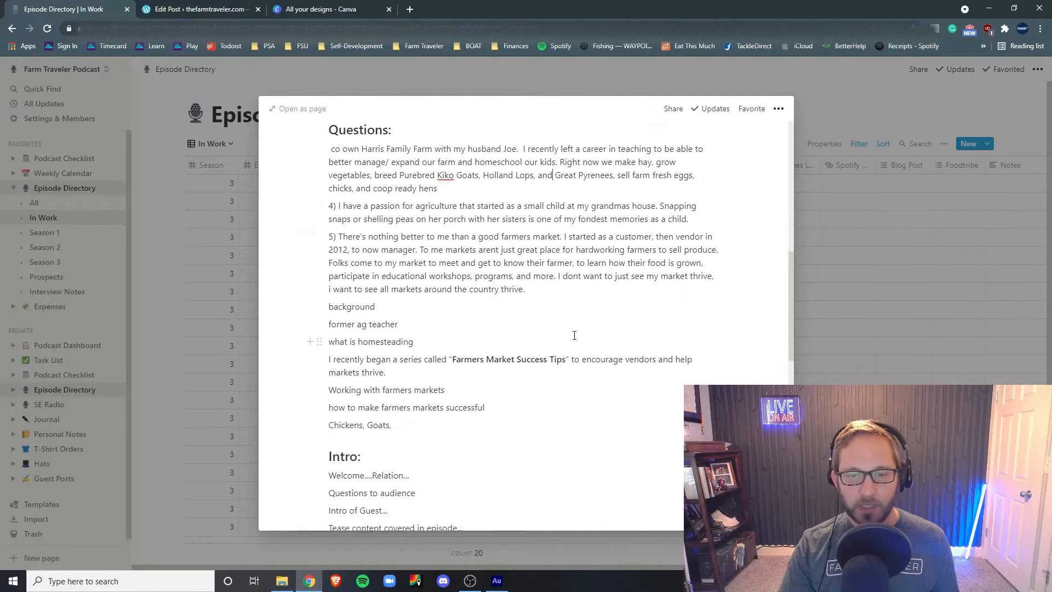
pyautogui.scroll(3, 447, 345)
pyautogui.scroll(1, 458, 353)
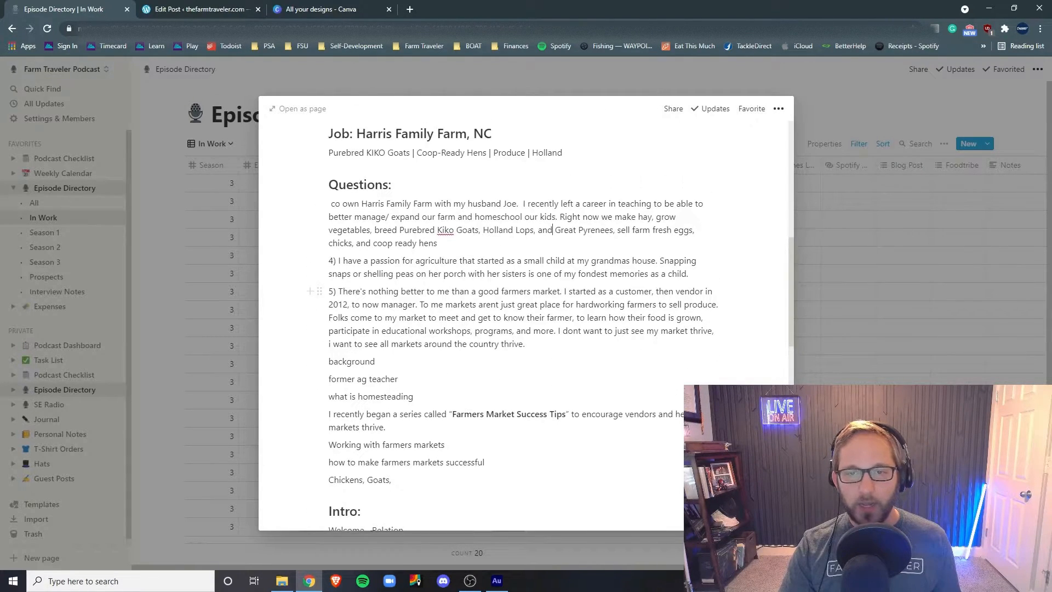
# Snap the browser with the episode notes beside Audition and widen the multitrack editor by narrowing the file list area.
pyautogui.moveTo(514, 5); pyautogui.dragTo(1050, 219)
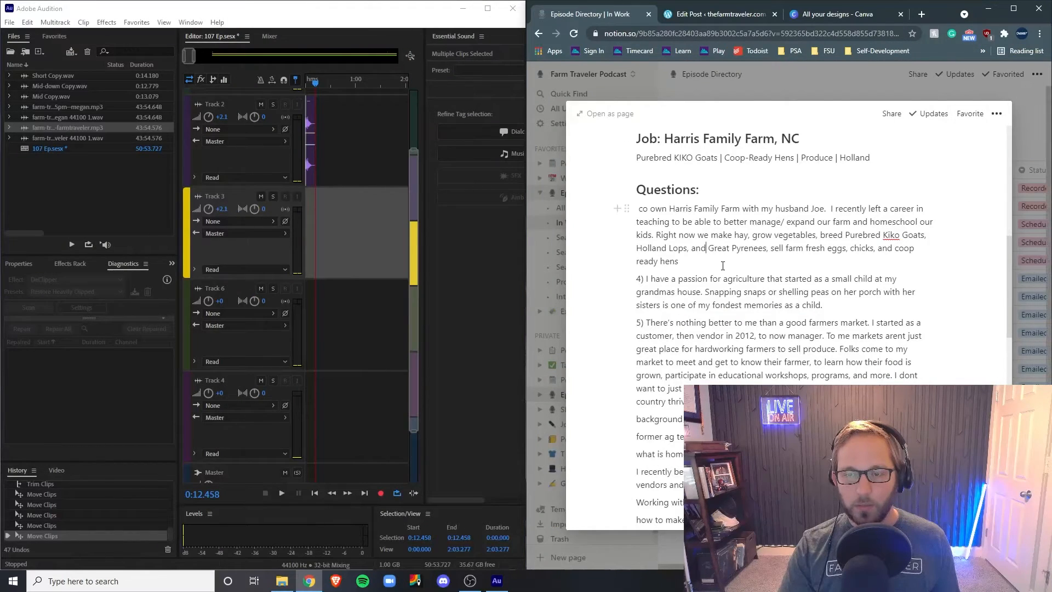
pyautogui.moveTo(178, 164); pyautogui.dragTo(56, 165)
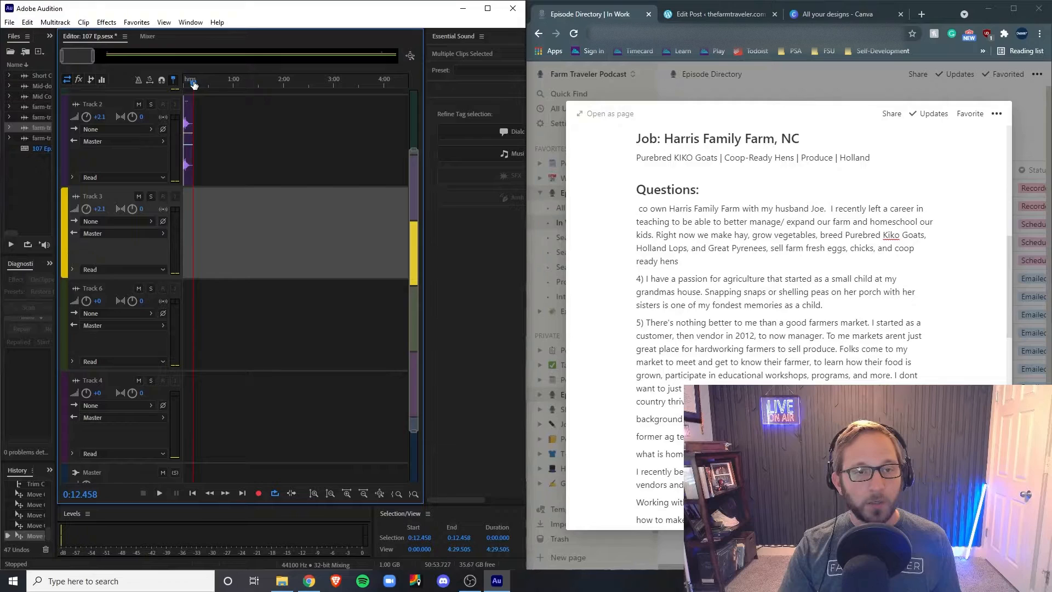
# Set Track 3's input to mono [01M] Microphone (Yeti Stereo Microphone) 1 and arm the track for recording.
pyautogui.click(120, 131)
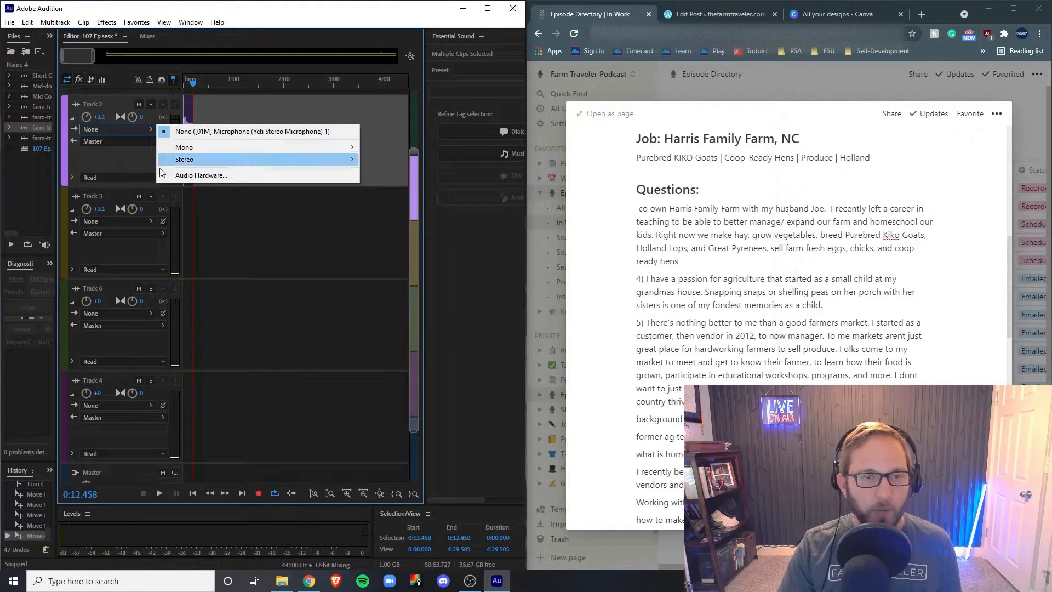
pyautogui.click(118, 221)
pyautogui.moveTo(186, 241)
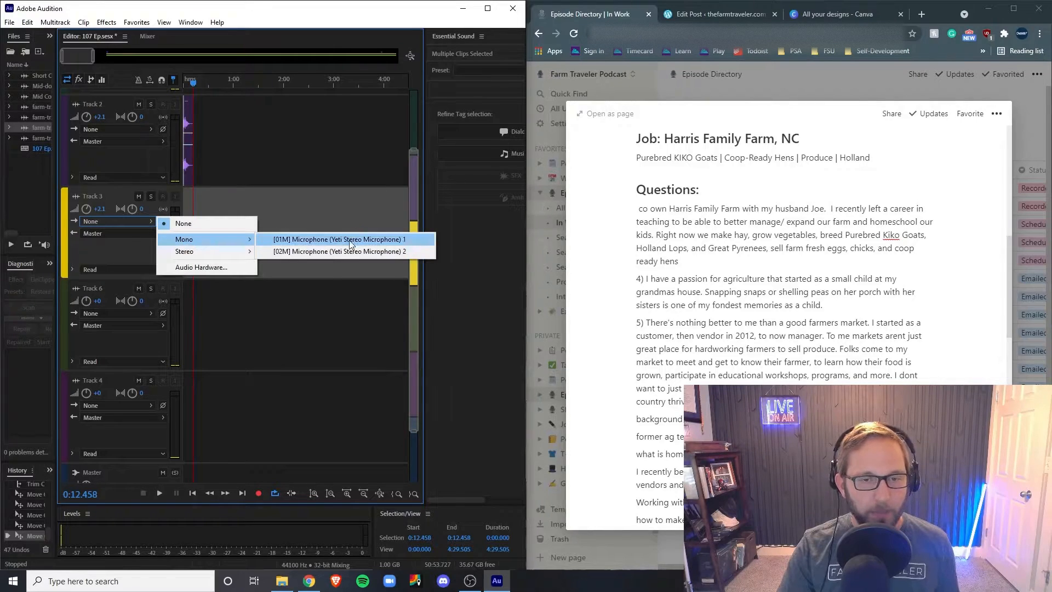
pyautogui.click(307, 239)
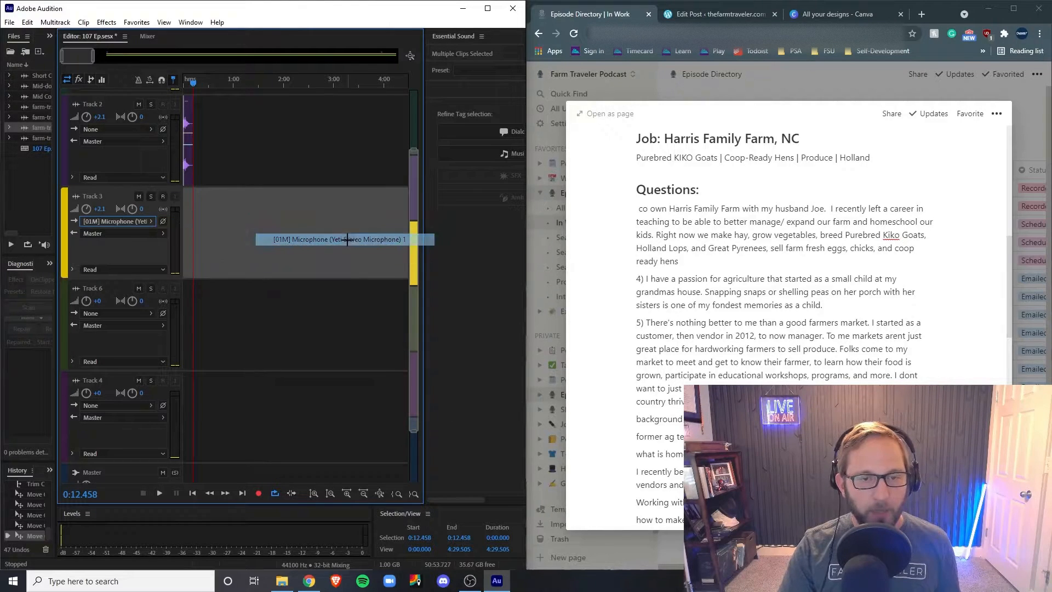
pyautogui.click(163, 196)
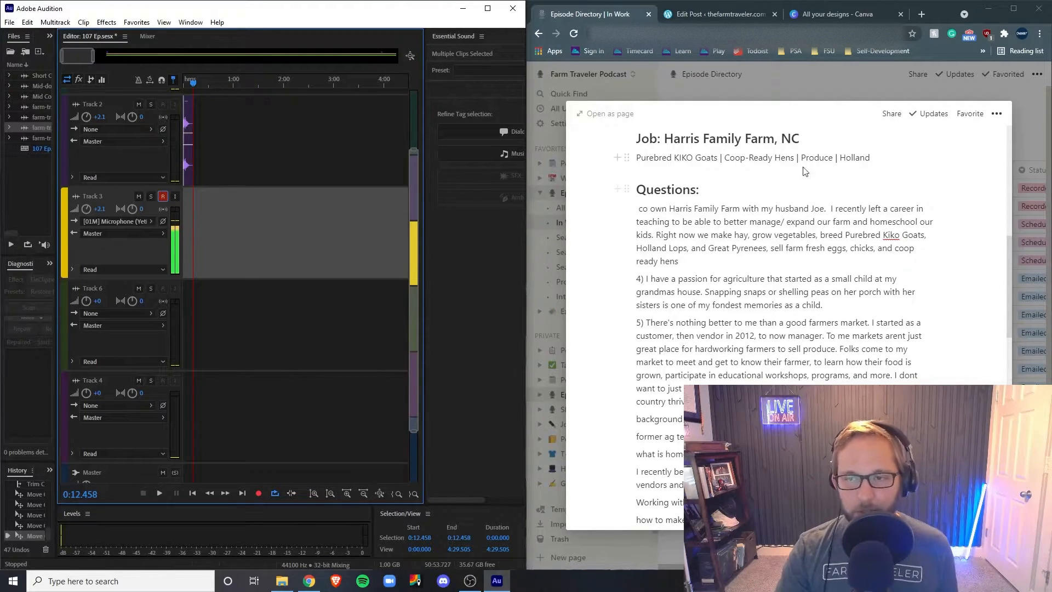
# Try recording a spoken intro take on Track 3 from 0:12.458 with the guest notes in view.
pyautogui.scroll(3, 804, 166)
pyautogui.scroll(-2, 289, 269)
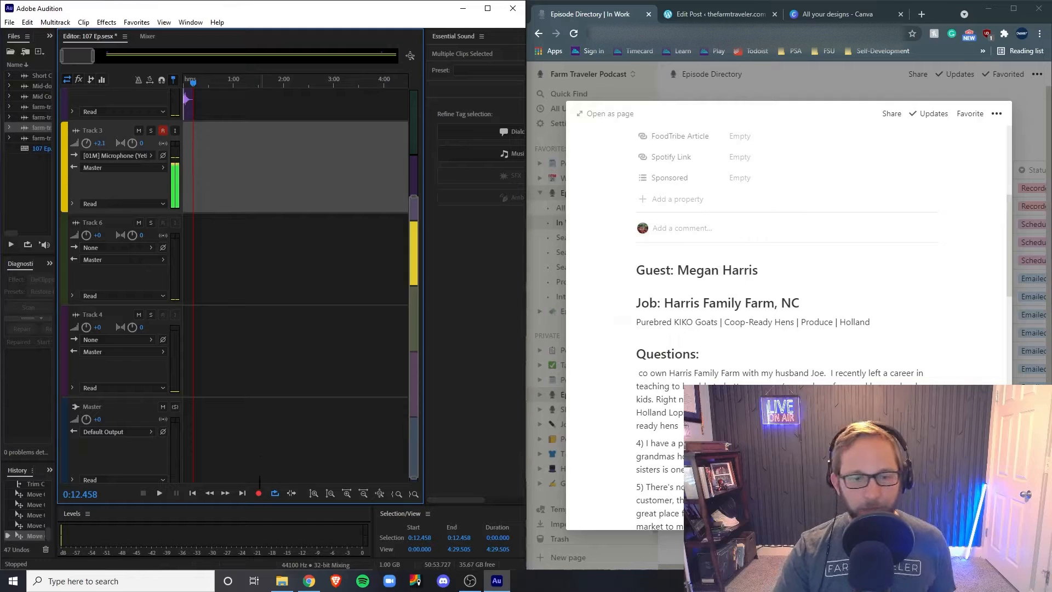
pyautogui.click(259, 493)
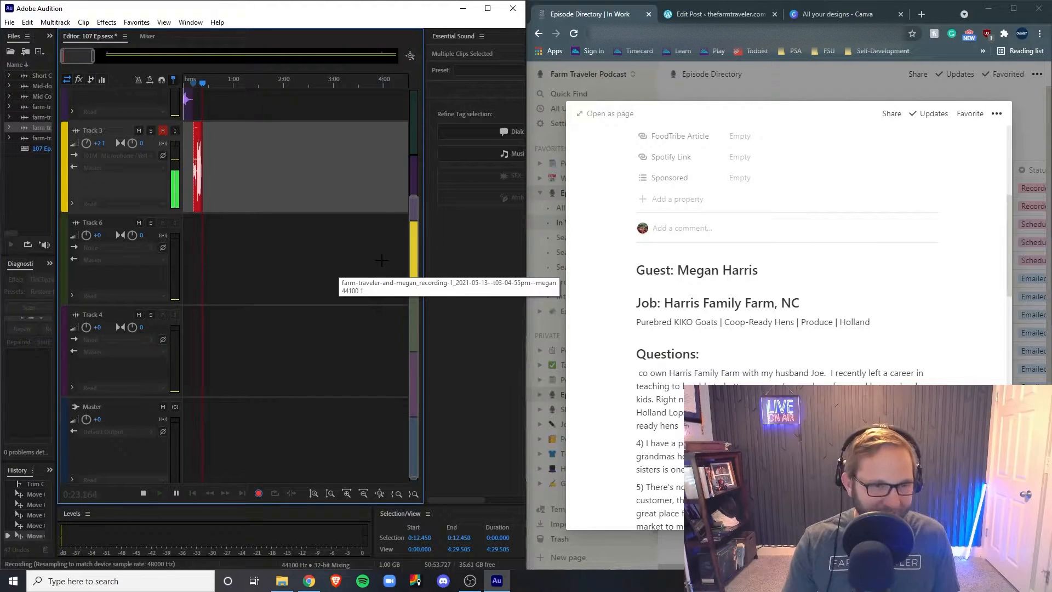
pyautogui.press('space')
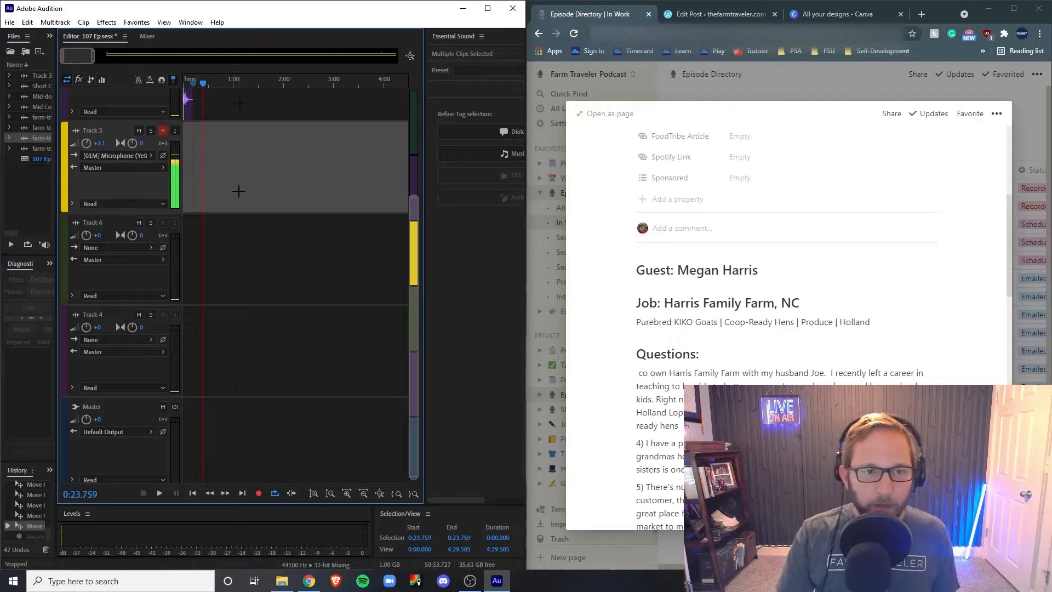
# Record the spoken intro on Track 3 from 0:22.294 while following the guest, questions and intro notes.
pyautogui.click(201, 82)
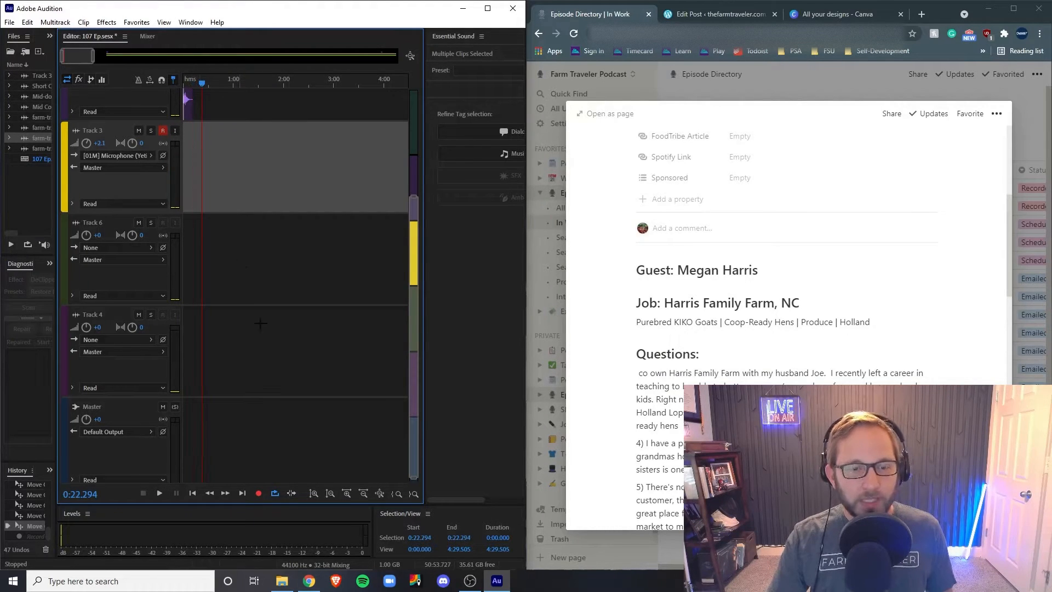
pyautogui.click(258, 493)
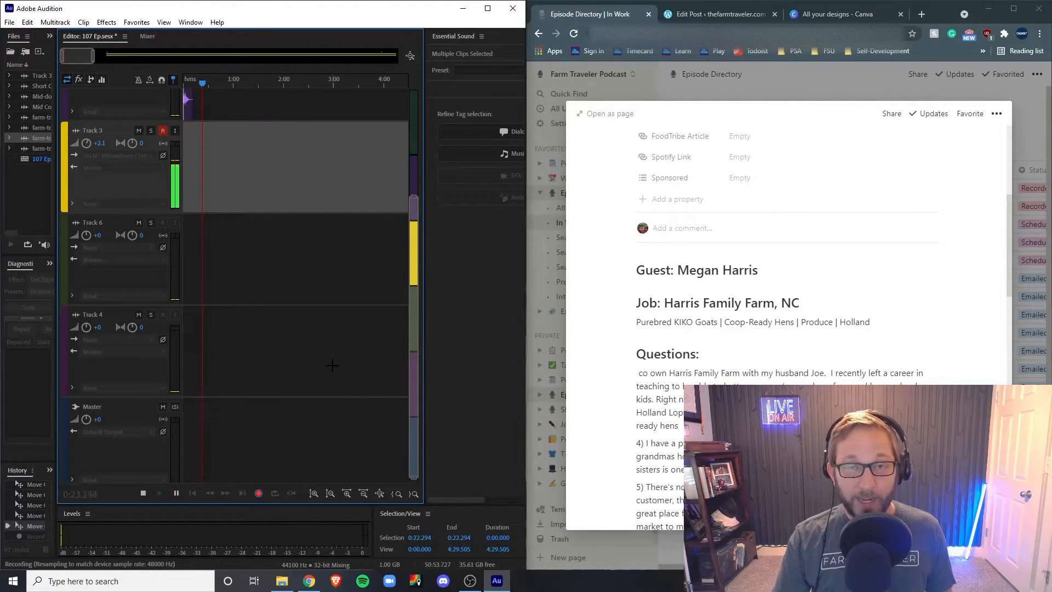
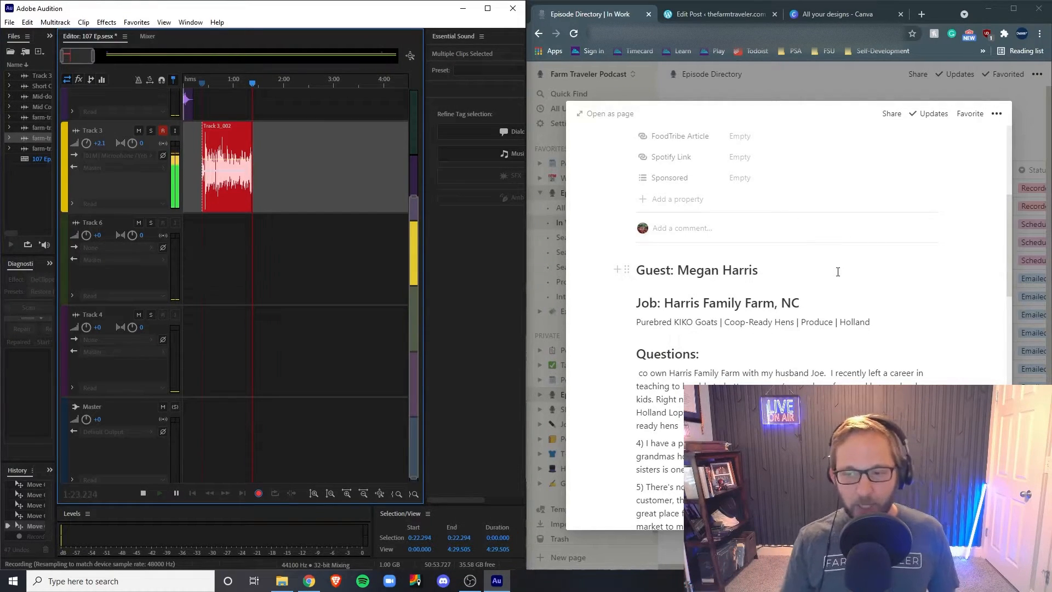
pyautogui.scroll(-1, 334, 256)
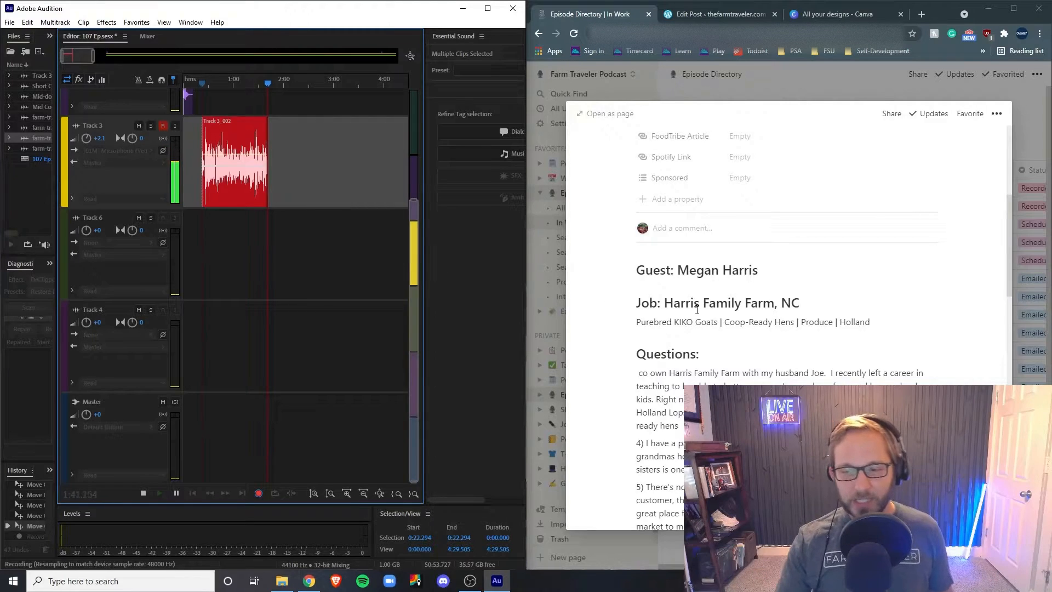
pyautogui.scroll(-1, 819, 310)
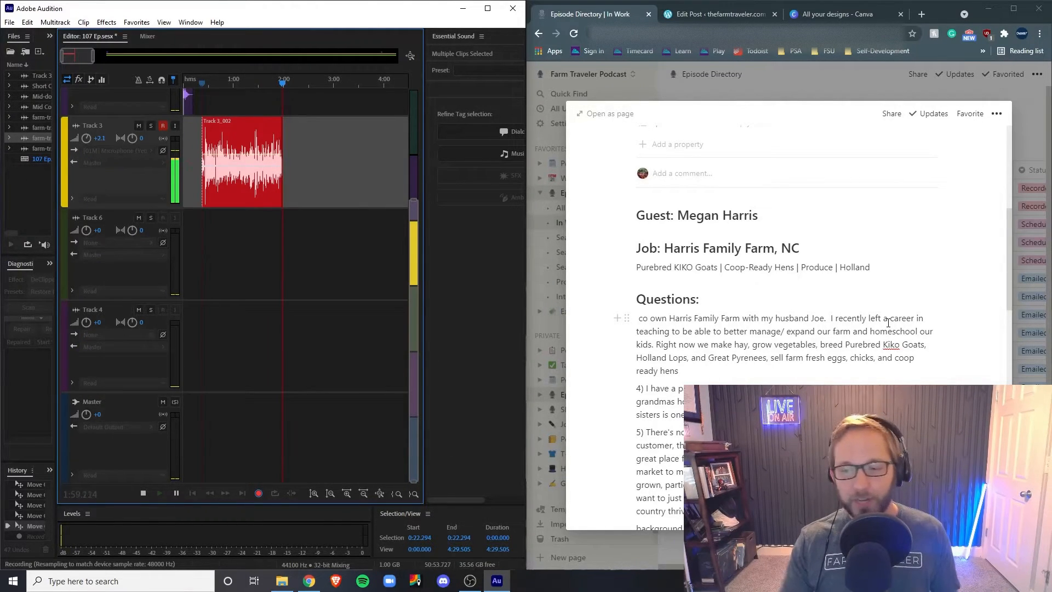
pyautogui.scroll(-1, 926, 356)
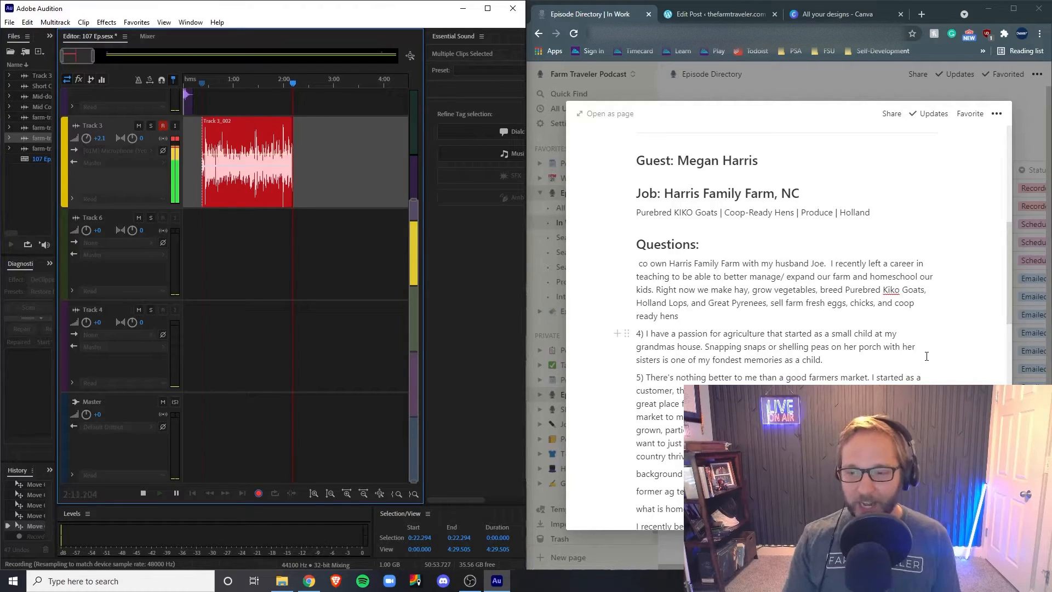
pyautogui.scroll(-2, 905, 326)
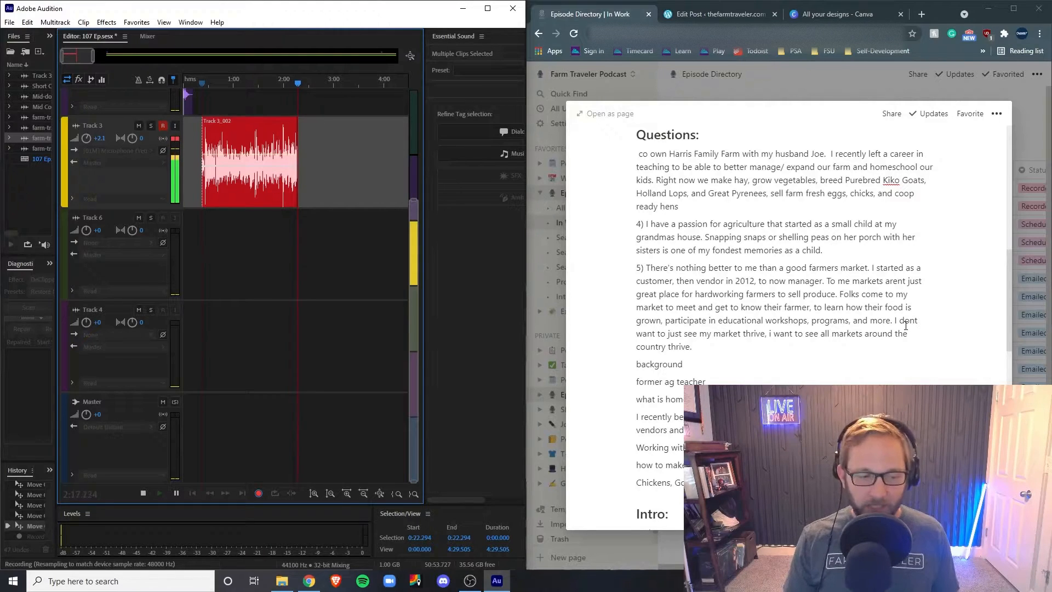
pyautogui.scroll(1, 881, 365)
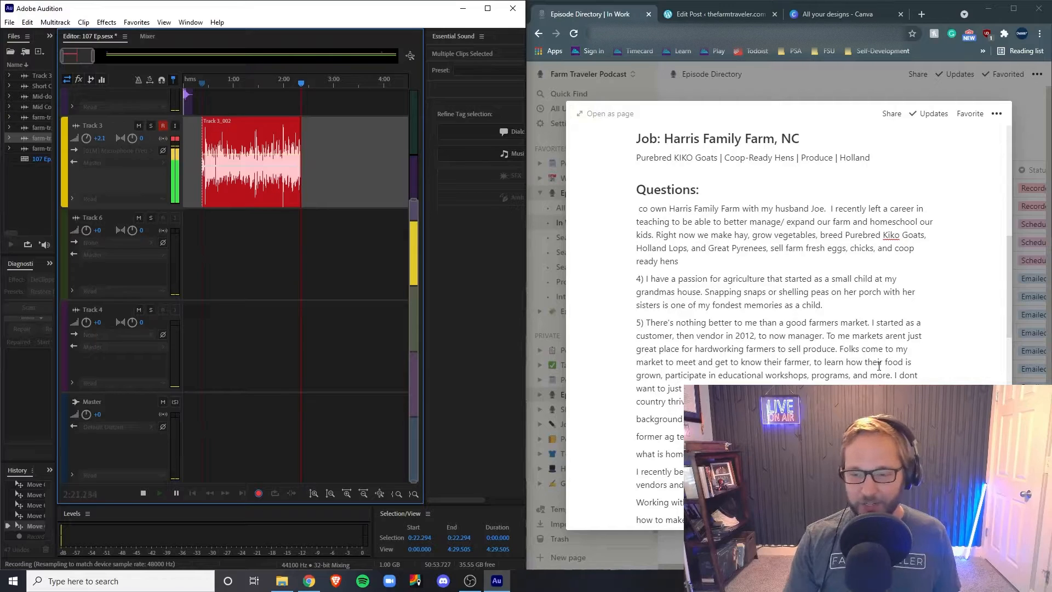
pyautogui.scroll(-1, 874, 366)
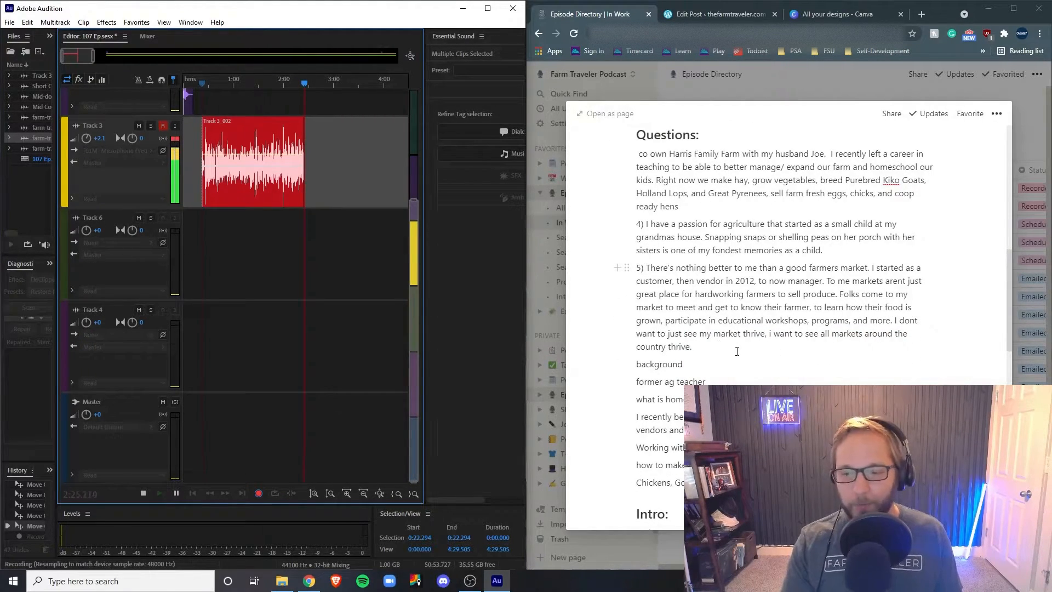
pyautogui.scroll(-1, 740, 352)
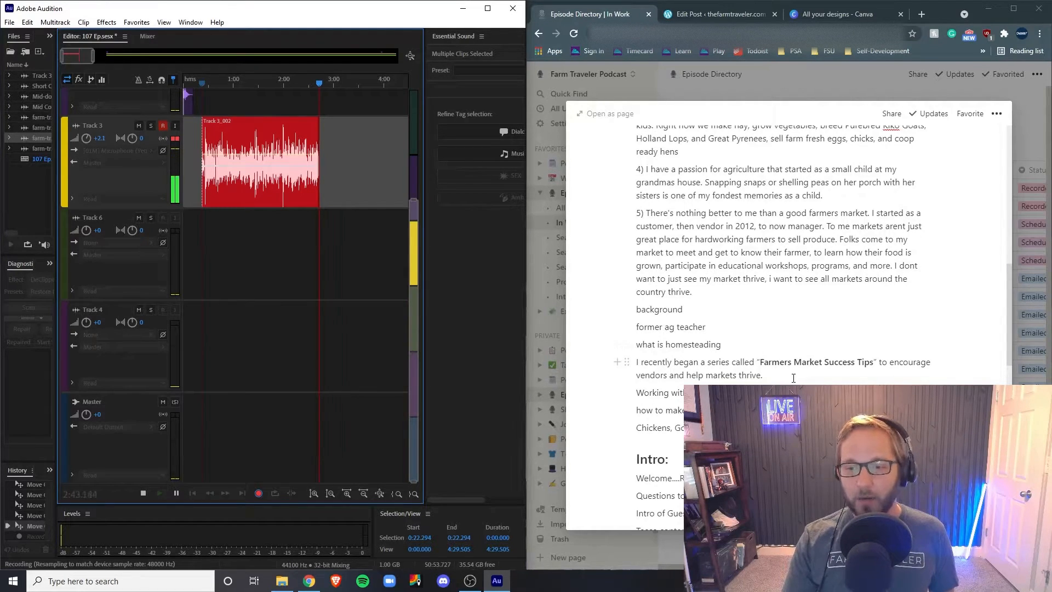
pyautogui.scroll(1, 843, 363)
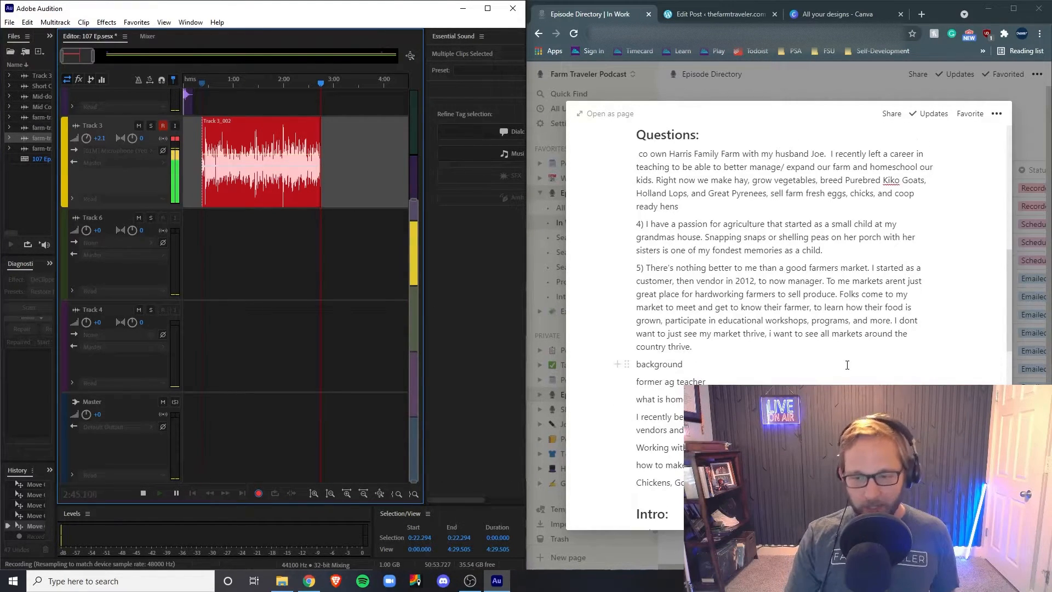
pyautogui.scroll(1, 825, 342)
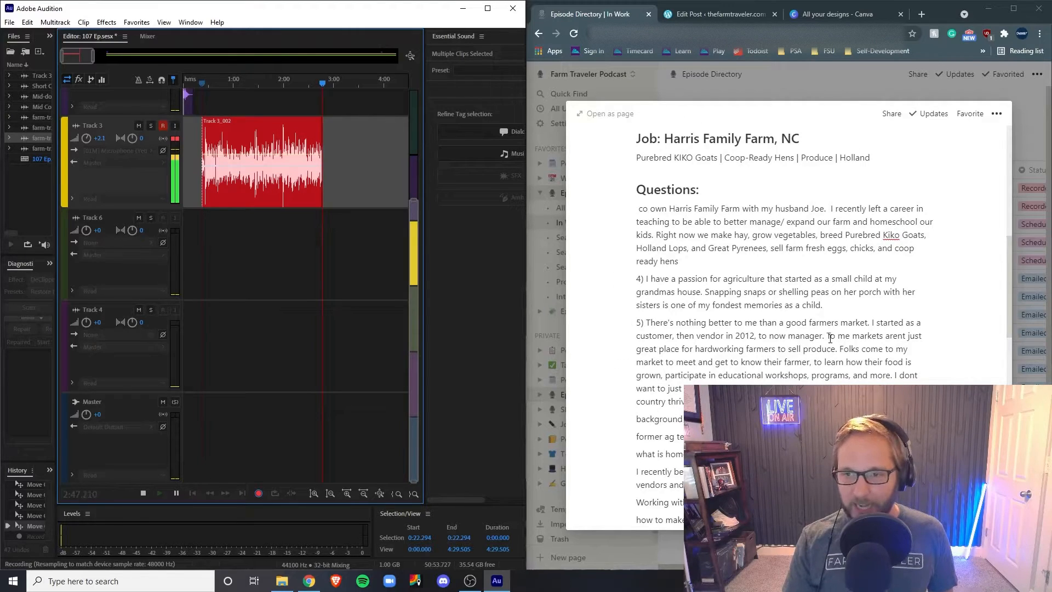
pyautogui.scroll(2, 822, 329)
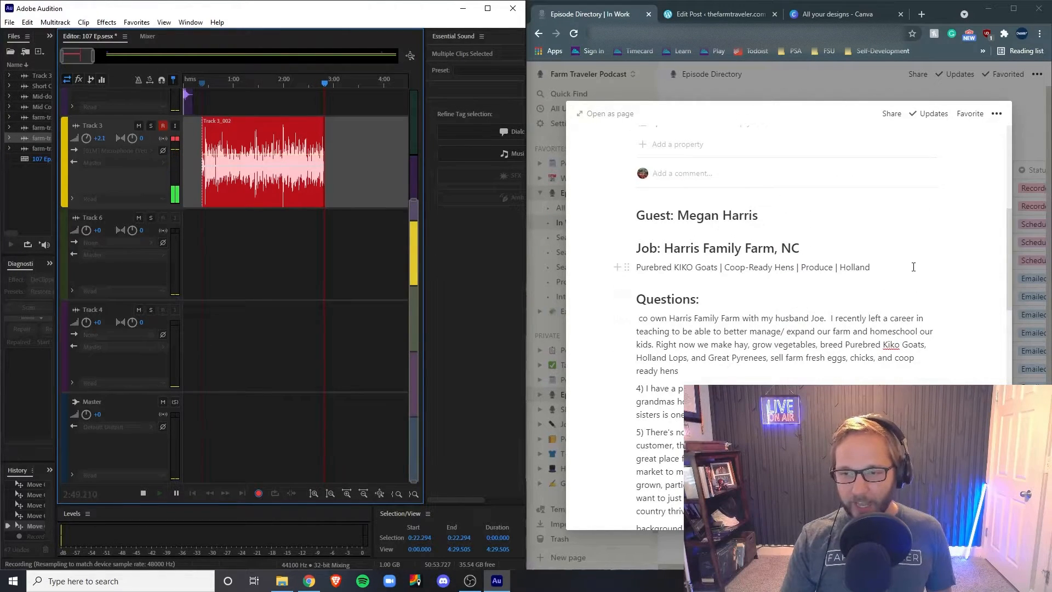
pyautogui.click(914, 267)
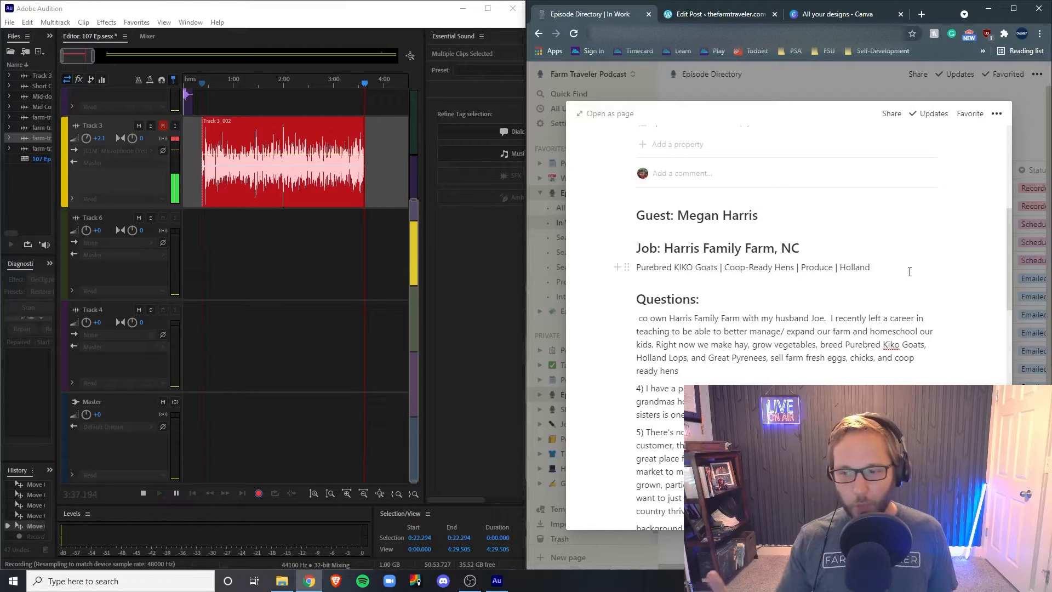
# Switch back to Audition, maximize its window and stop the running Track 3 recording.
pyautogui.click(157, 123)
pyautogui.moveTo(375, 9); pyautogui.dragTo(703, 2)
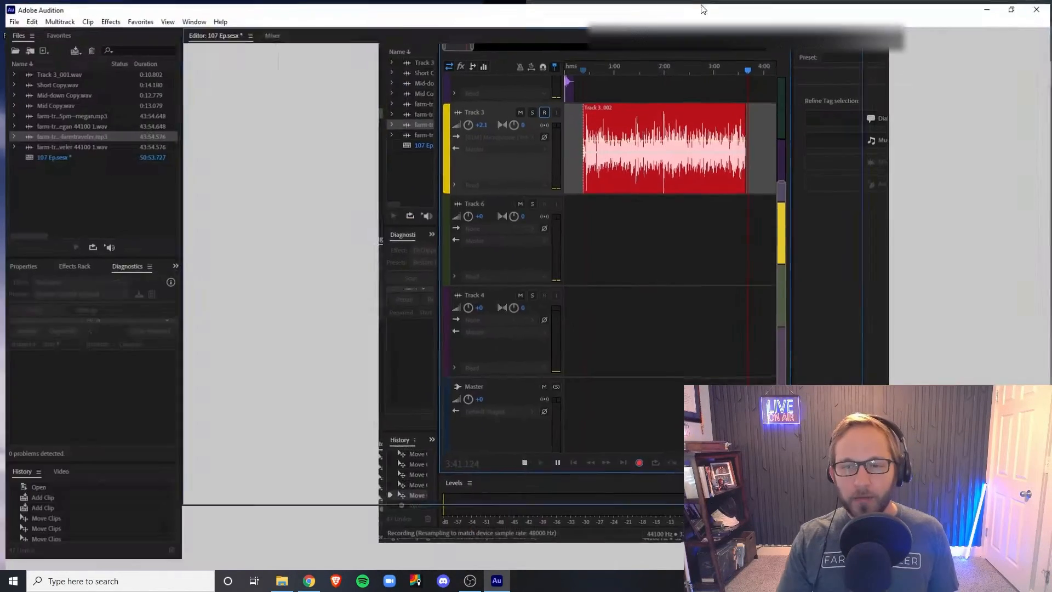
pyautogui.click(458, 101)
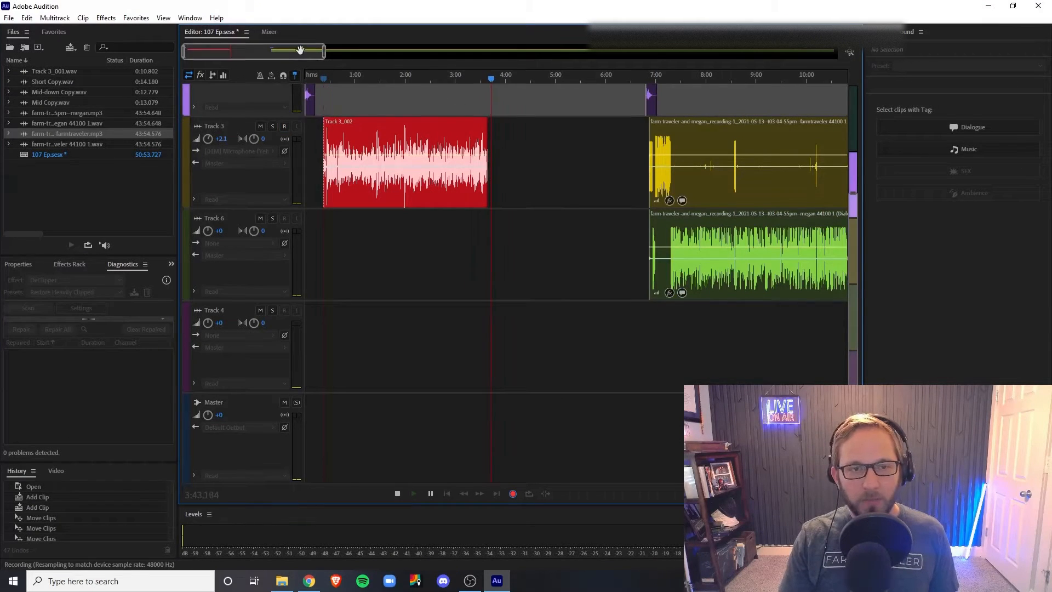
pyautogui.click(325, 164)
pyautogui.click(426, 122)
pyautogui.click(567, 169)
pyautogui.click(508, 247)
pyautogui.click(400, 134)
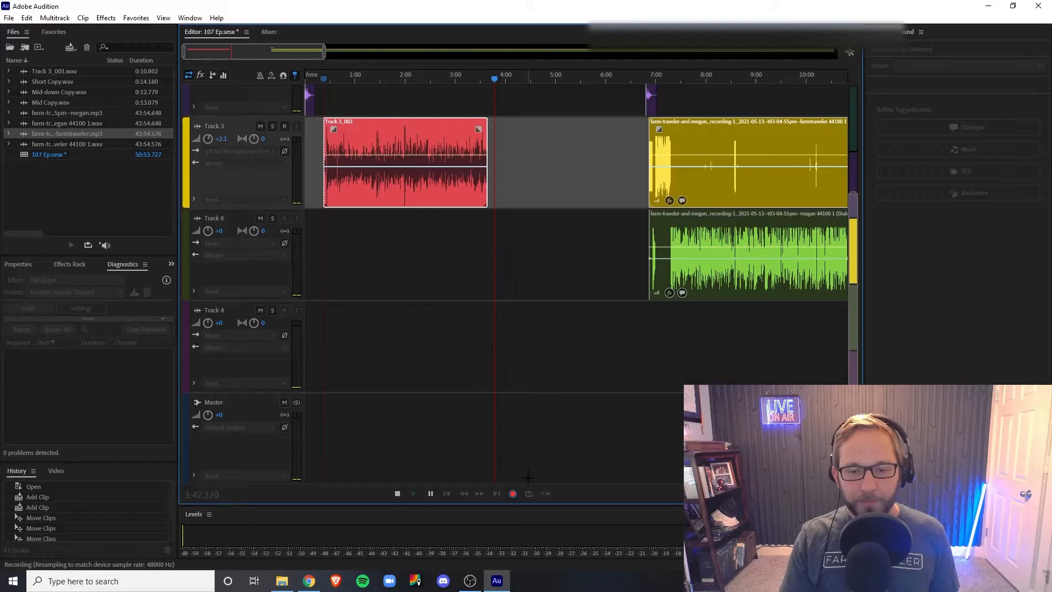
pyautogui.click(514, 493)
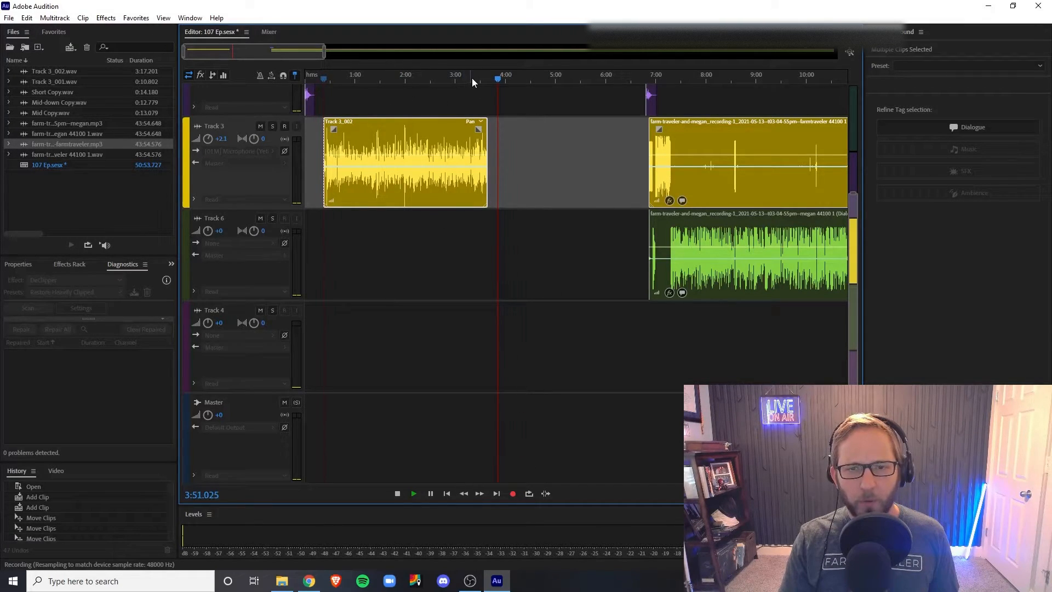
# Open the new Track 3 intro clip in the waveform editor at the quiet gap before the loud peak near 0:26.5.
pyautogui.doubleClick(408, 142)
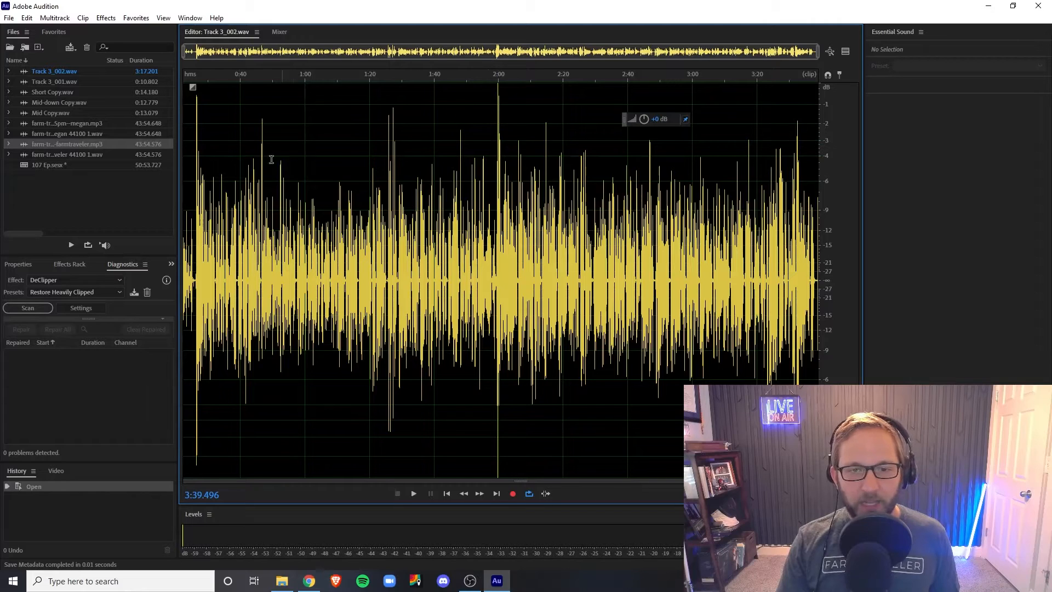
pyautogui.click(192, 171)
pyautogui.scroll(6, 235, 110)
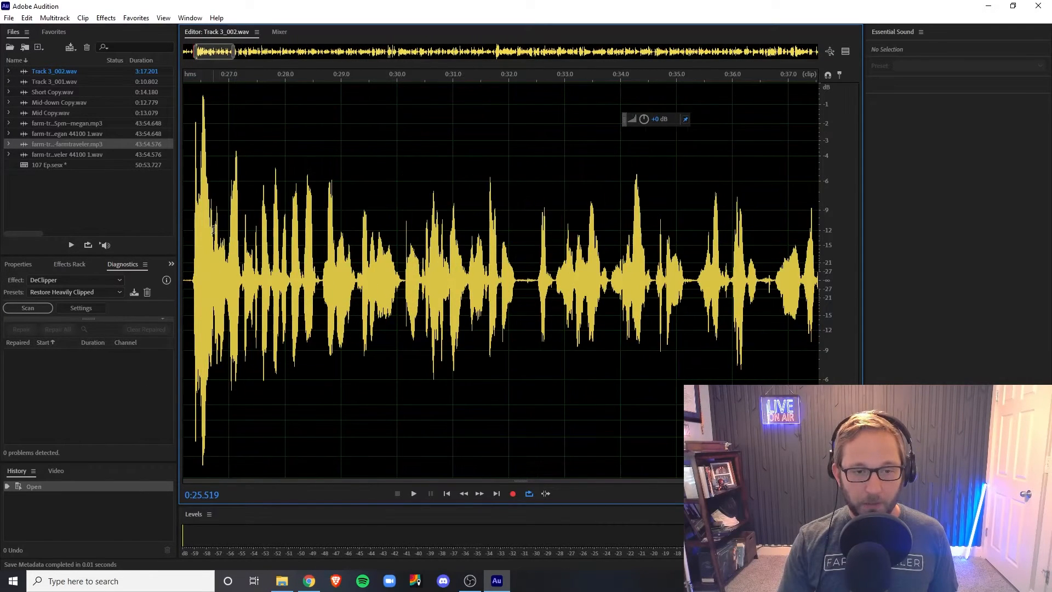
pyautogui.moveTo(232, 52); pyautogui.dragTo(215, 53)
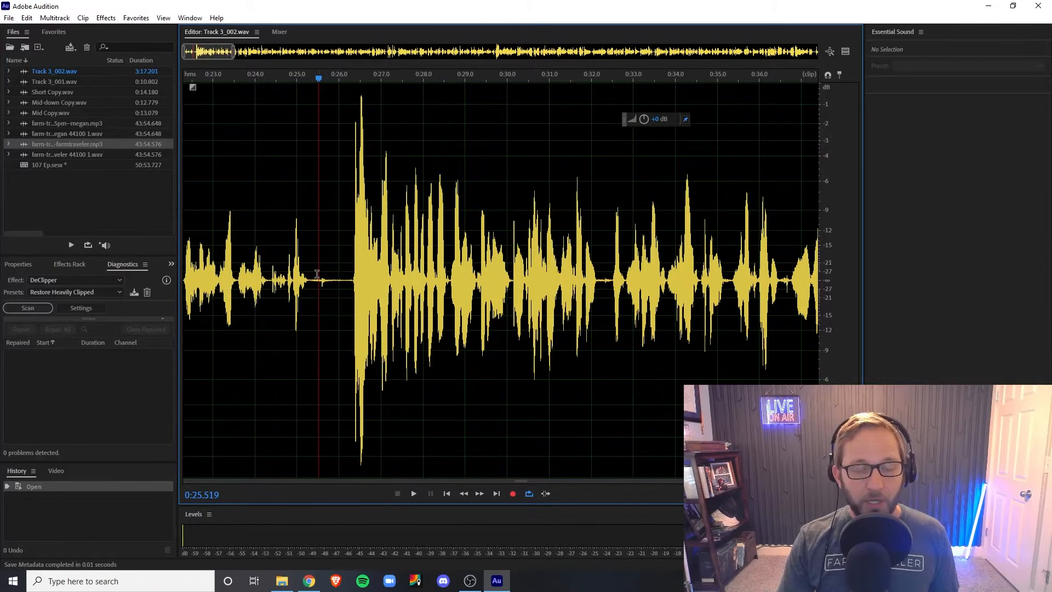
pyautogui.scroll(2, 336, 289)
# Preview the quiet gap and select only its clean room noise, from 0:25.773 to about 0:26.4.
pyautogui.moveTo(318, 287); pyautogui.dragTo(383, 290)
pyautogui.press('space')
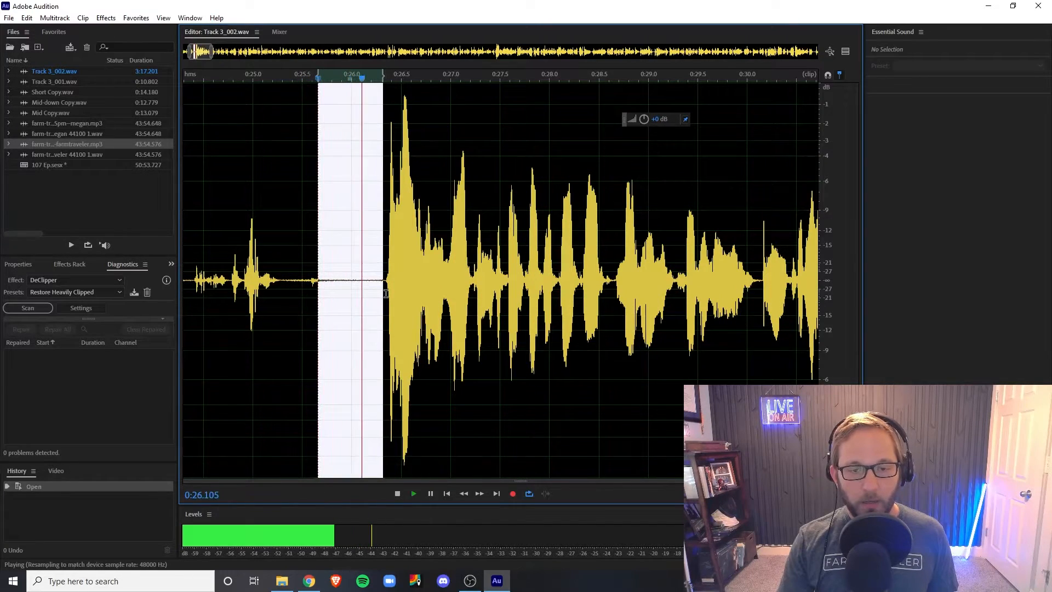
pyautogui.press('space')
pyautogui.click(339, 298)
pyautogui.moveTo(283, 295); pyautogui.dragTo(381, 298)
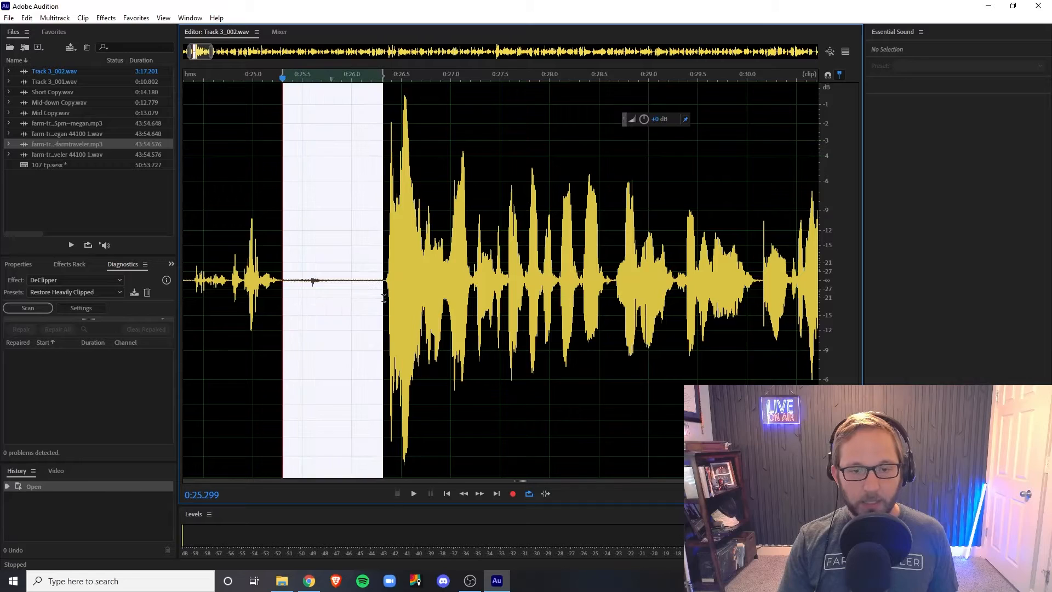
pyautogui.press('space')
pyautogui.click(304, 291)
pyautogui.moveTo(328, 291); pyautogui.dragTo(387, 293)
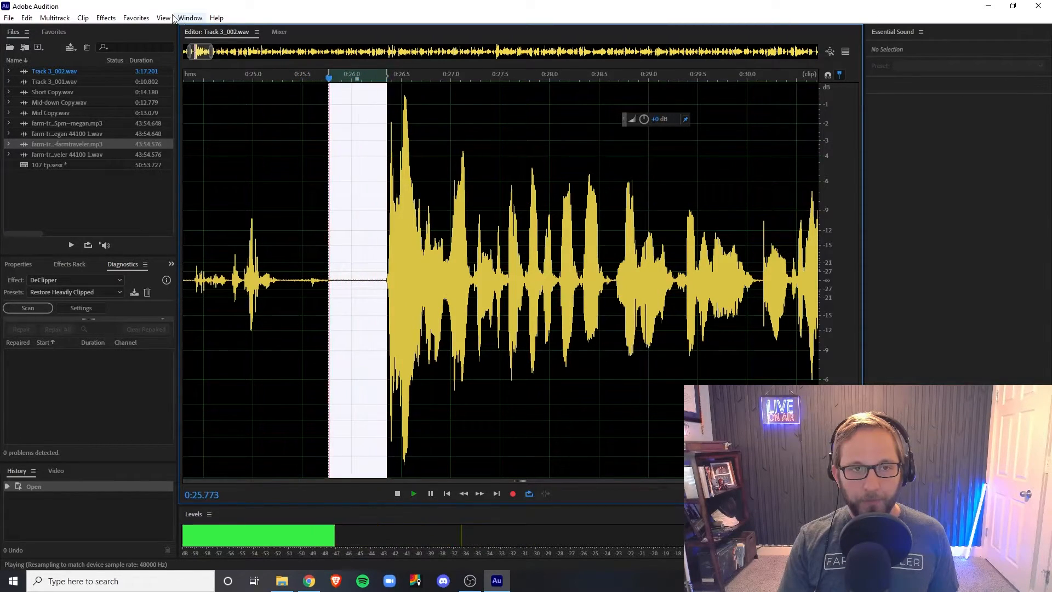
# Capture a noise print from the selected room noise.
pyautogui.click(104, 18)
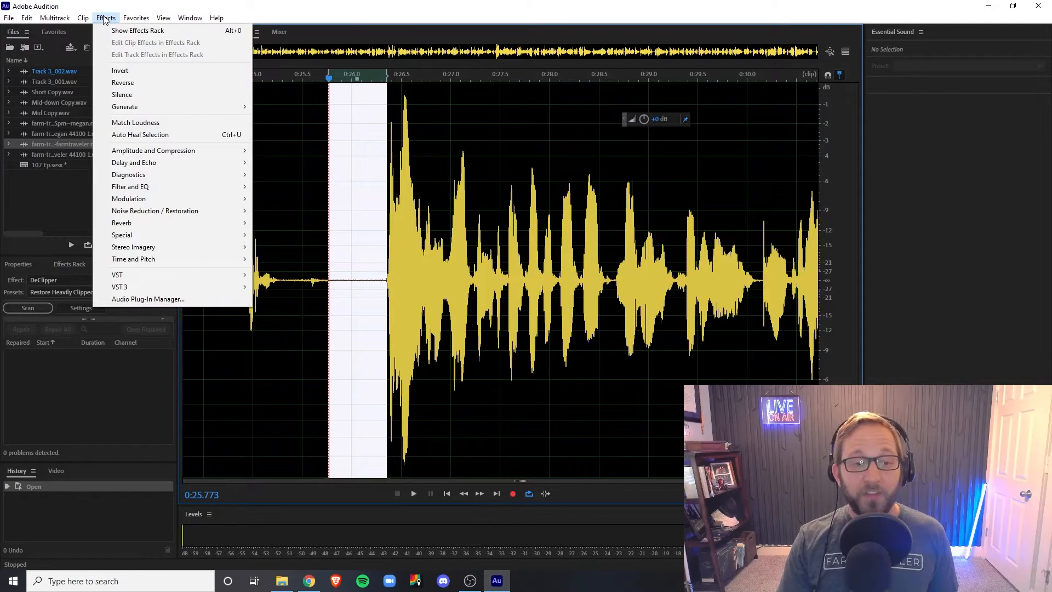
pyautogui.moveTo(173, 213)
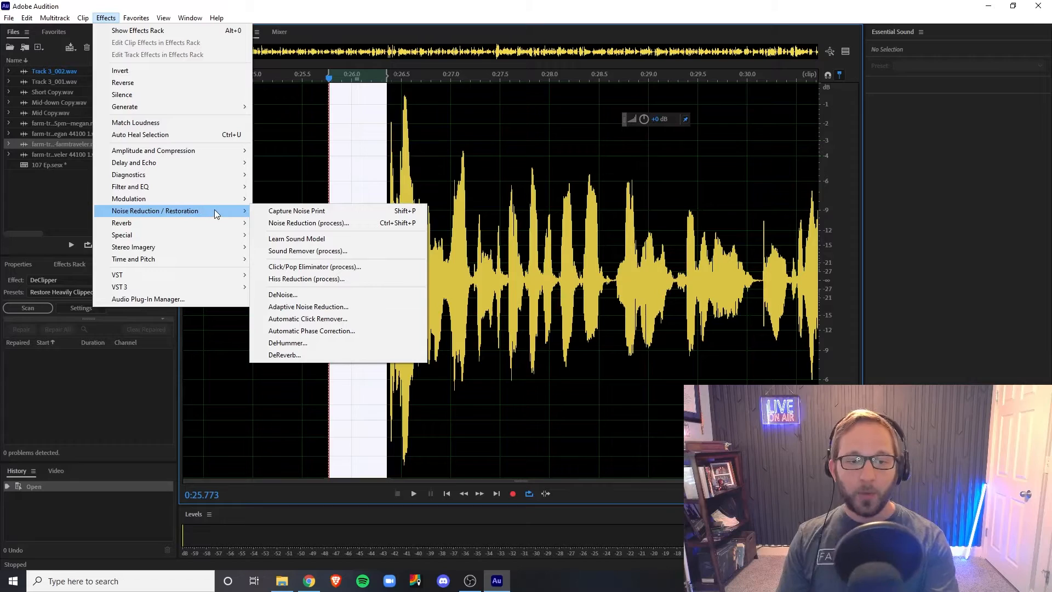
pyautogui.click(307, 212)
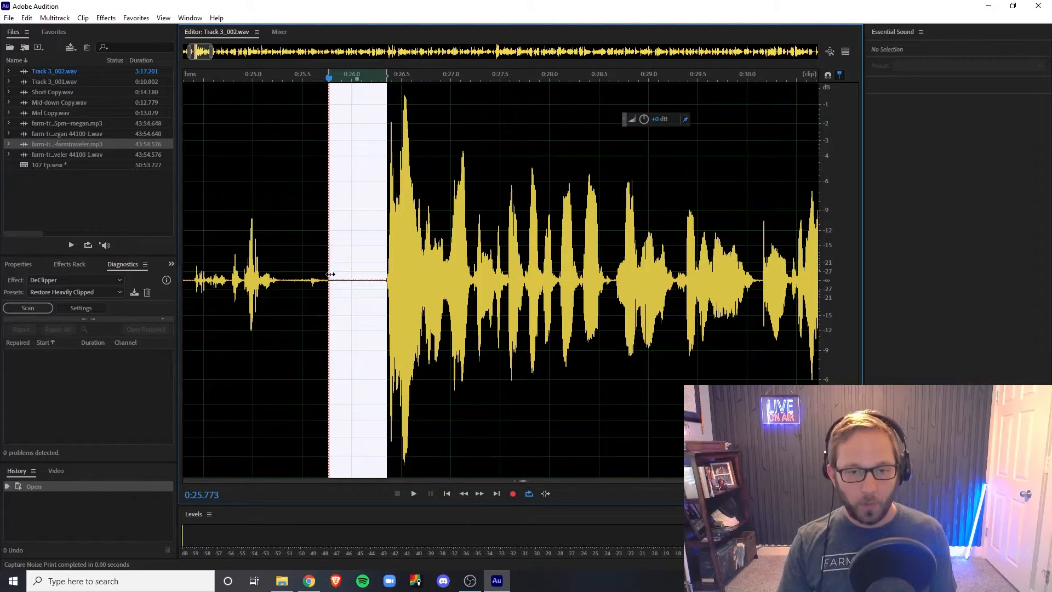
pyautogui.click(105, 17)
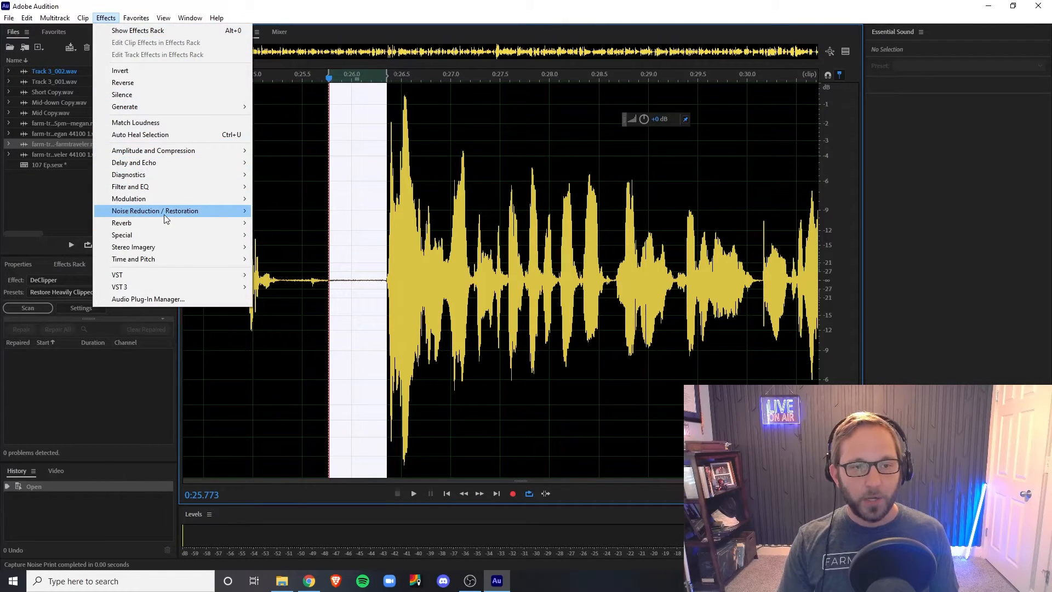
pyautogui.moveTo(170, 214)
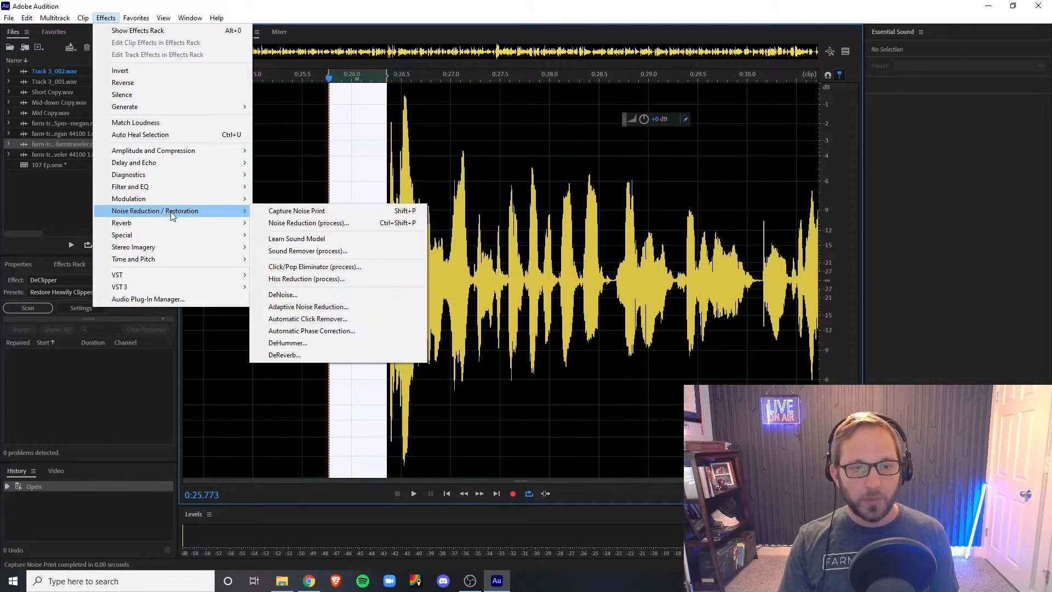
pyautogui.click(305, 212)
# Apply Noise Reduction (process) to the entire intro recording at 20% with a 16 dB reduction.
pyautogui.press('\\')
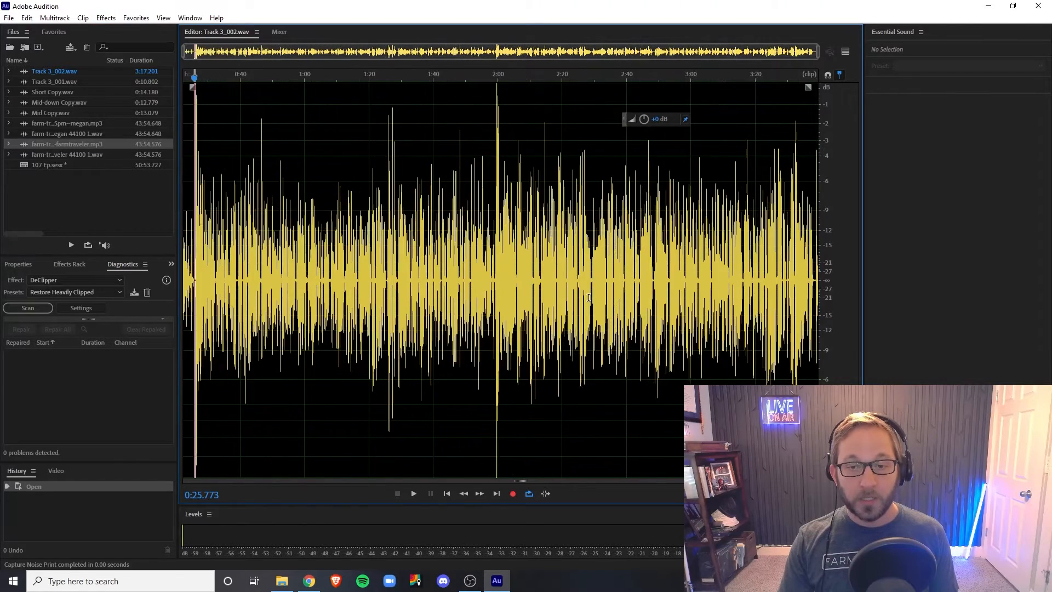
pyautogui.hotkey('ctrl', 'a')
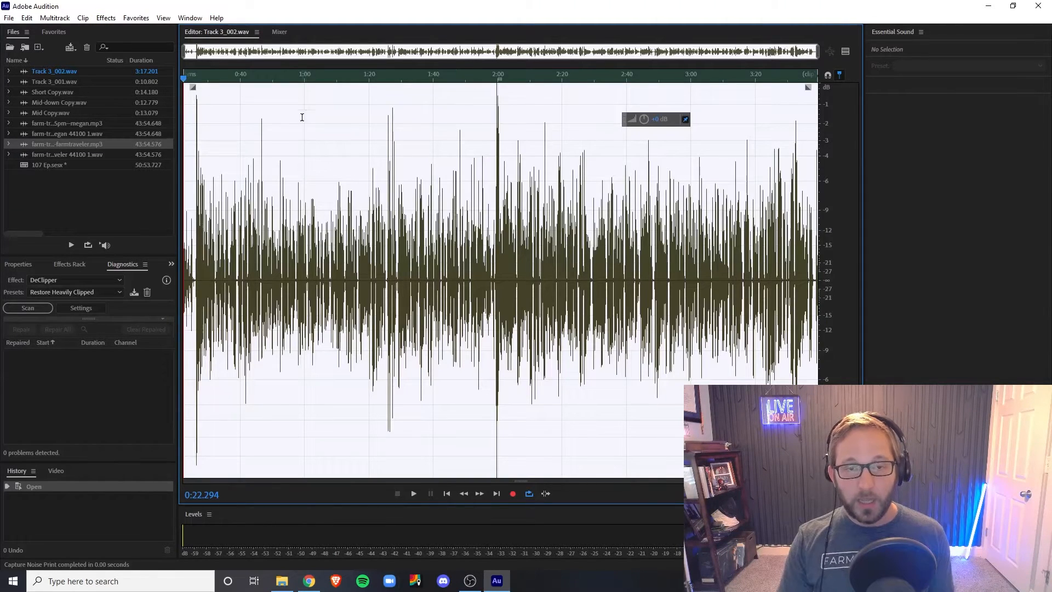
pyautogui.click(112, 19)
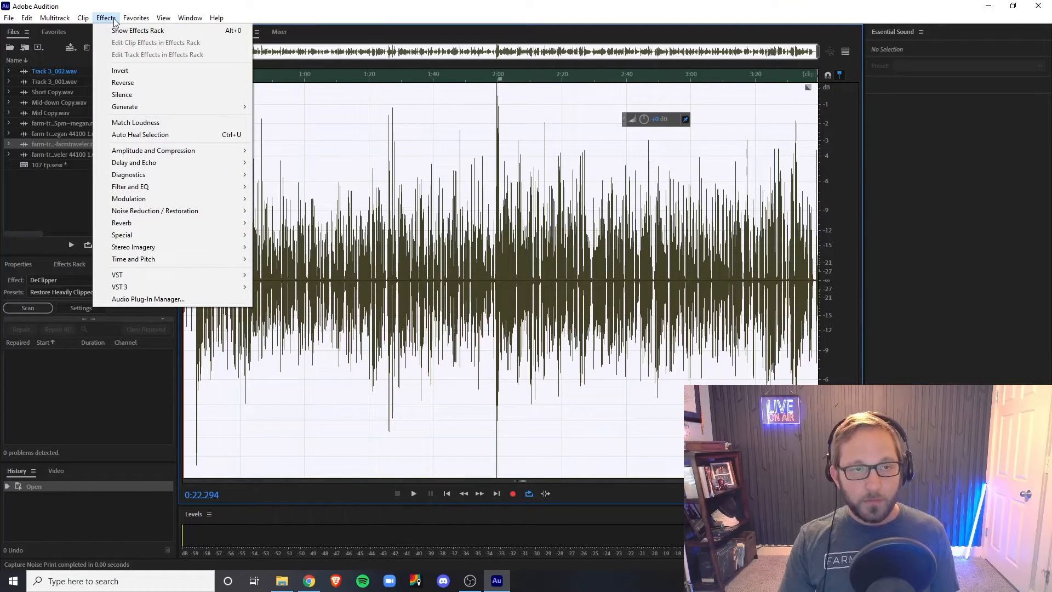
pyautogui.moveTo(135, 208)
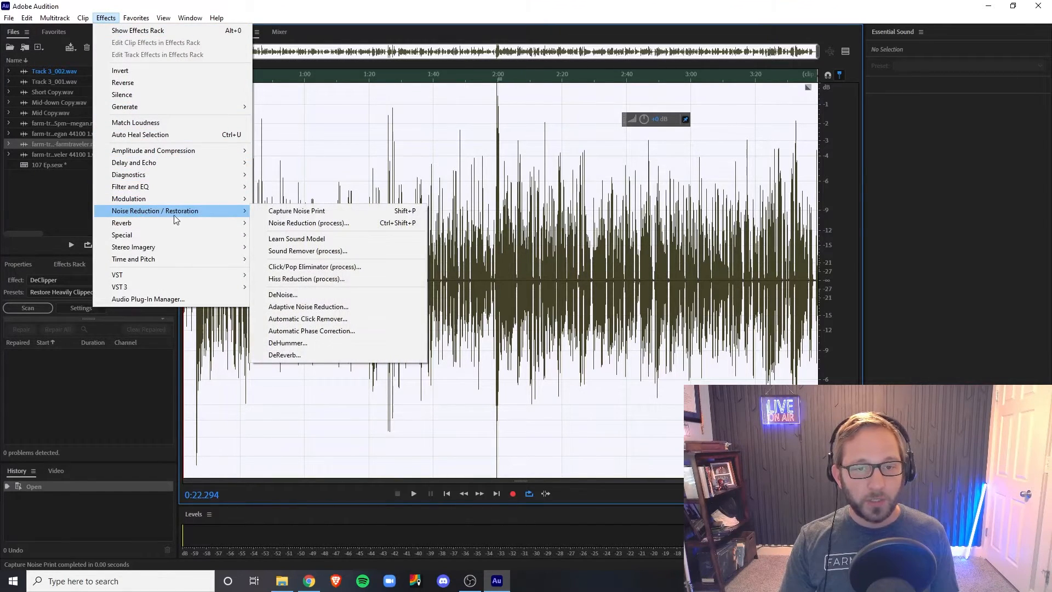
pyautogui.click(305, 223)
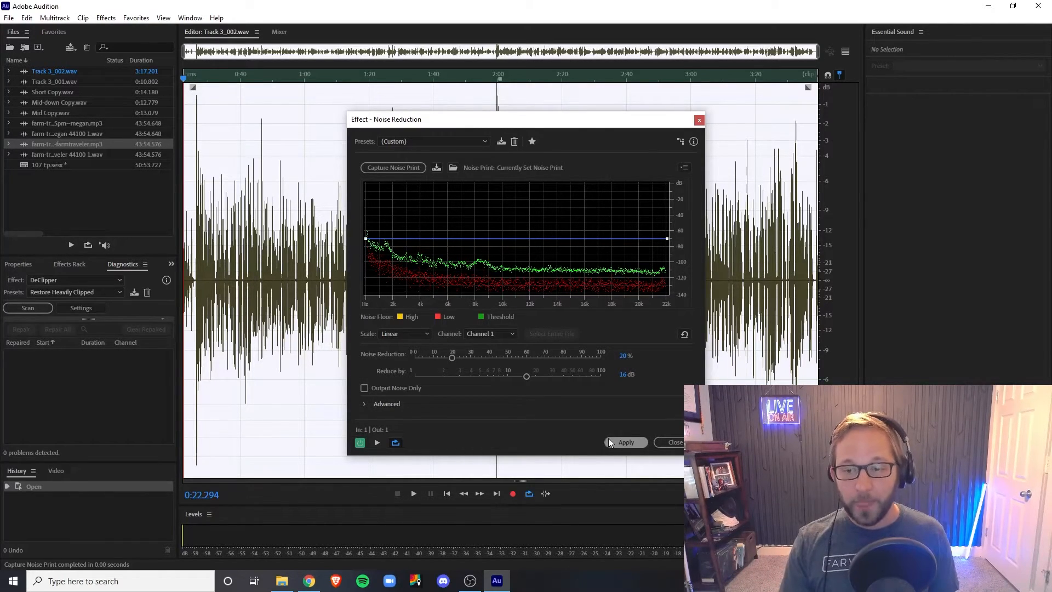
pyautogui.click(625, 442)
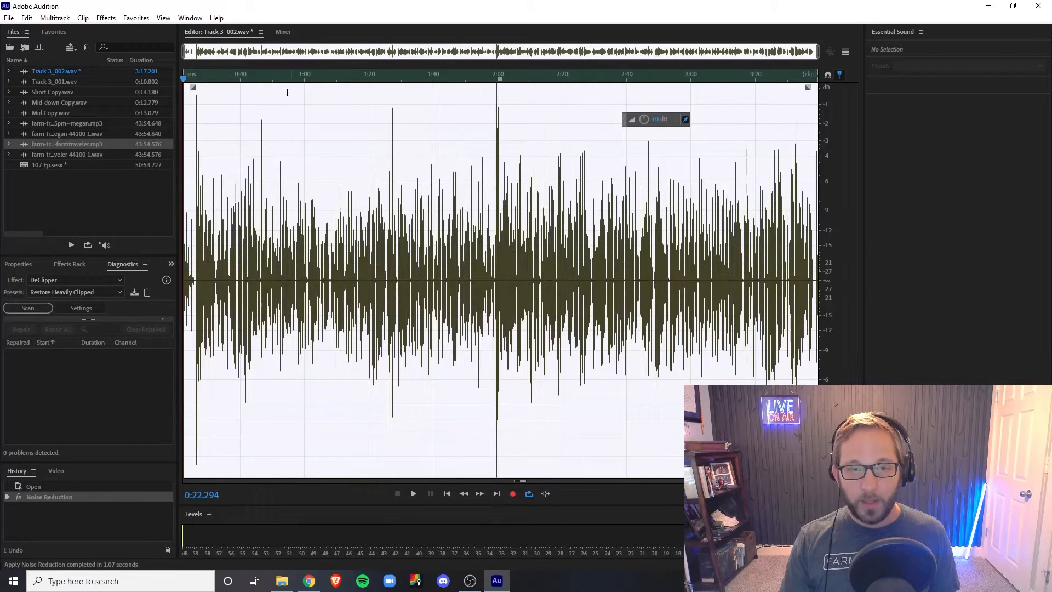
# Delete the noise before the first spoken word, from the start of the clip to about 0:26.2.
pyautogui.click(215, 274)
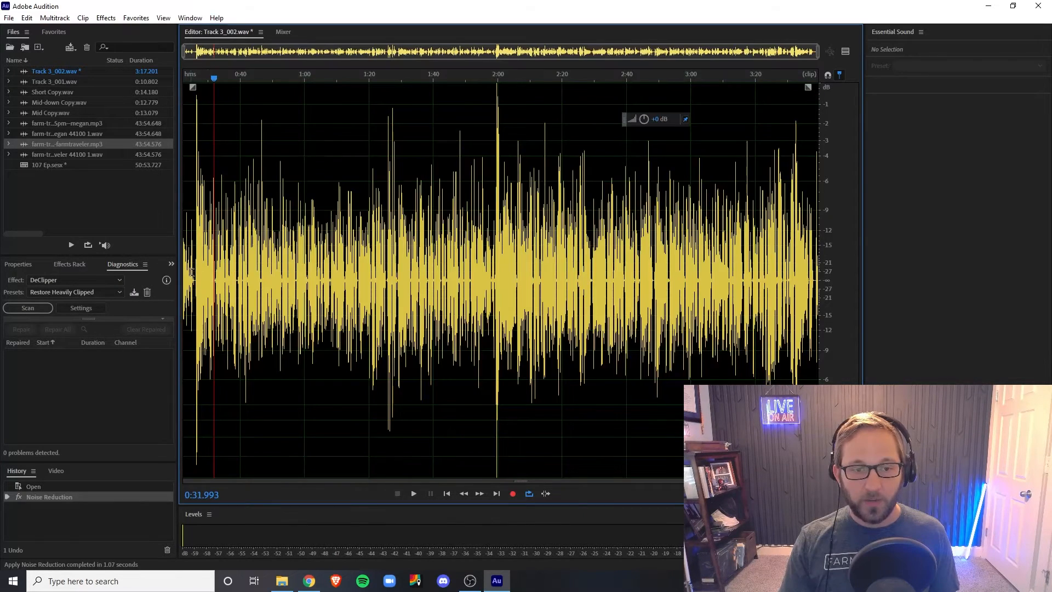
pyautogui.scroll(8, 192, 274)
pyautogui.moveTo(238, 296); pyautogui.dragTo(343, 305)
pyautogui.press('space')
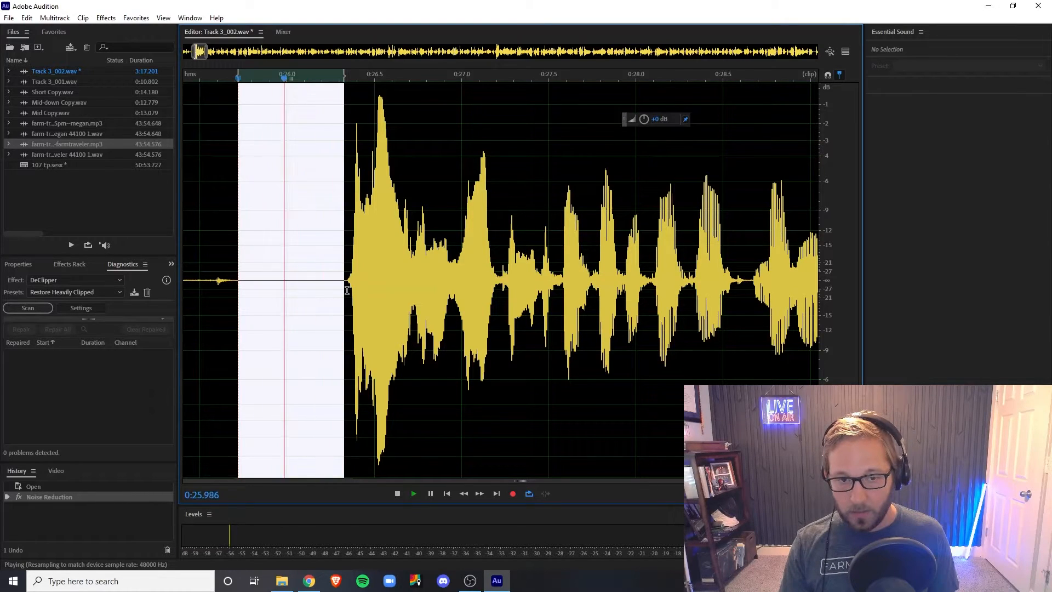
pyautogui.click(252, 299)
pyautogui.moveTo(208, 296); pyautogui.dragTo(157, 291)
pyautogui.click(287, 282)
pyautogui.press('Delete')
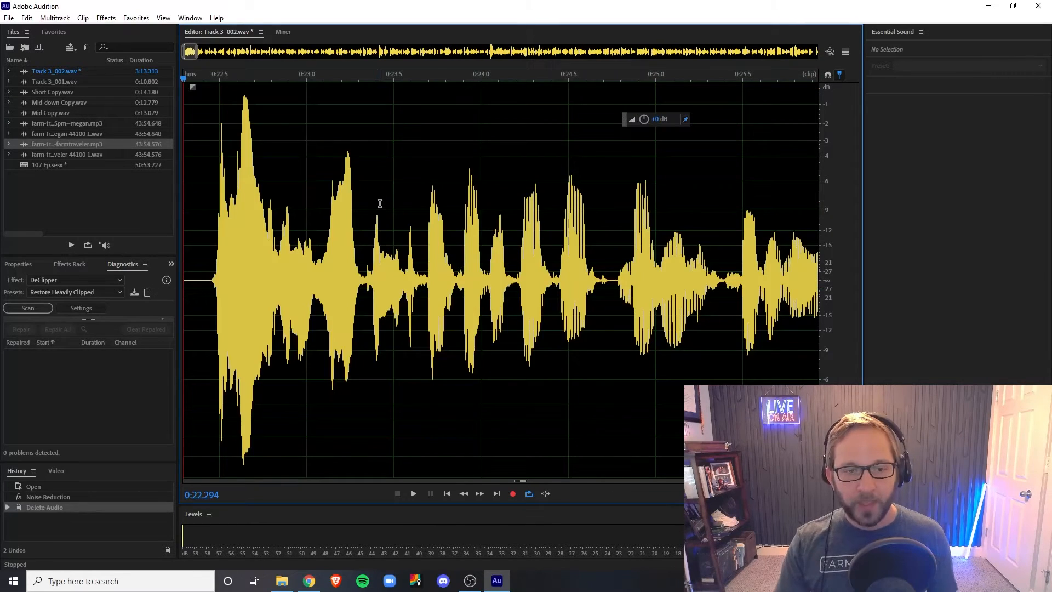
# Preview the trimmed opening and lower the volume of its loud first peaks, from the start to about 0:23.3.
pyautogui.press('space')
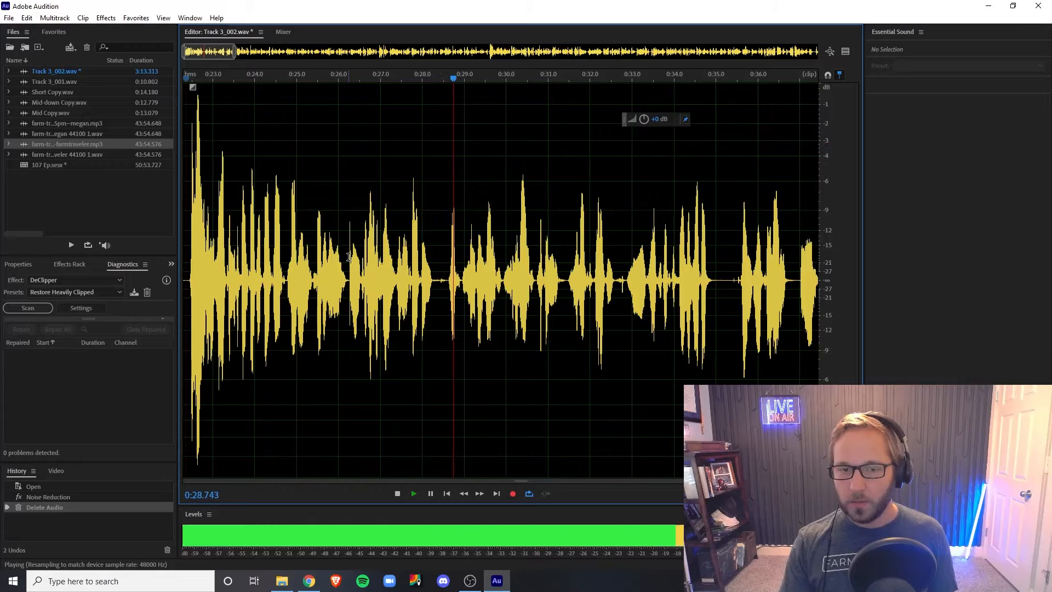
pyautogui.press('space')
pyautogui.moveTo(225, 226); pyautogui.dragTo(187, 234)
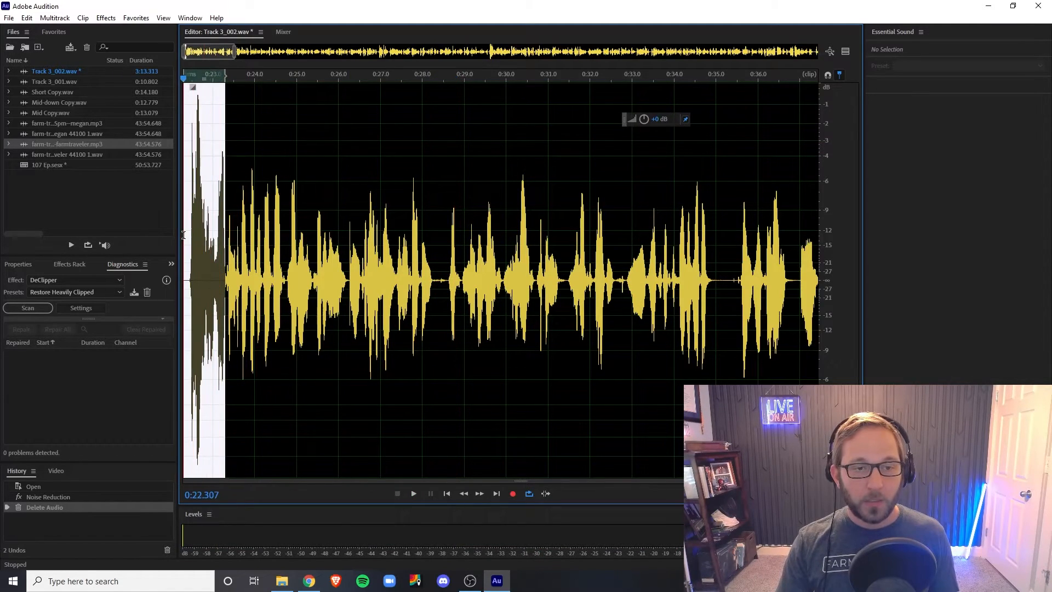
pyautogui.moveTo(644, 119); pyautogui.dragTo(628, 123)
pyautogui.click(551, 190)
# Repeat the volume reduction on the loud peak from 0:42.709 to about 0:43.0.
pyautogui.scroll(-1, 543, 194)
pyautogui.scroll(-4, 525, 200)
pyautogui.click(388, 206)
pyautogui.scroll(6, 390, 209)
pyautogui.moveTo(398, 252); pyautogui.dragTo(416, 251)
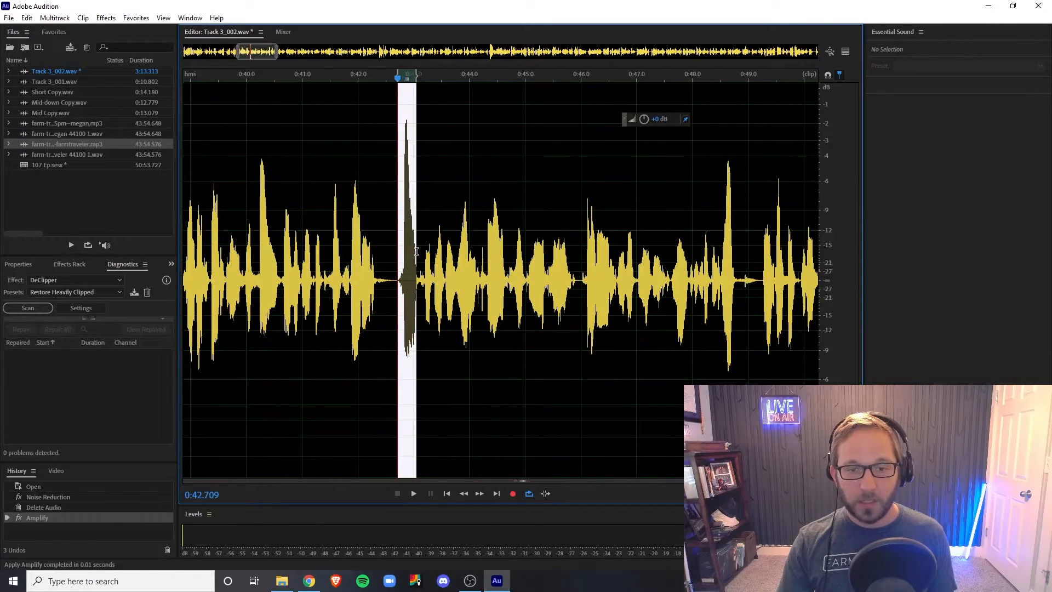
pyautogui.hotkey('ctrl', 'r')
# Repeat the volume reduction on the next tall peak along the recording.
pyautogui.scroll(-6, 479, 247)
pyautogui.click(428, 238)
pyautogui.scroll(5, 478, 245)
pyautogui.moveTo(466, 259); pyautogui.dragTo(557, 260)
pyautogui.hotkey('ctrl', 'r')
# Preview the lead-in to the loud passage near 1:56 and reduce the breath from 1:55.076 to about 1:55.5.
pyautogui.scroll(-6, 600, 260)
pyautogui.click(484, 220)
pyautogui.scroll(2, 472, 268)
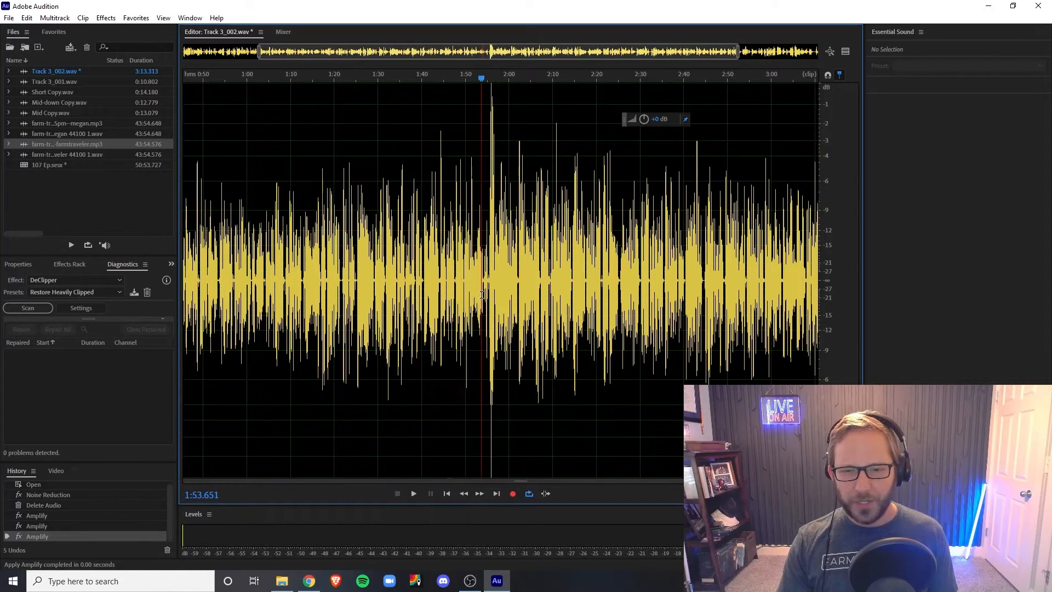
pyautogui.scroll(5, 482, 288)
pyautogui.press('space')
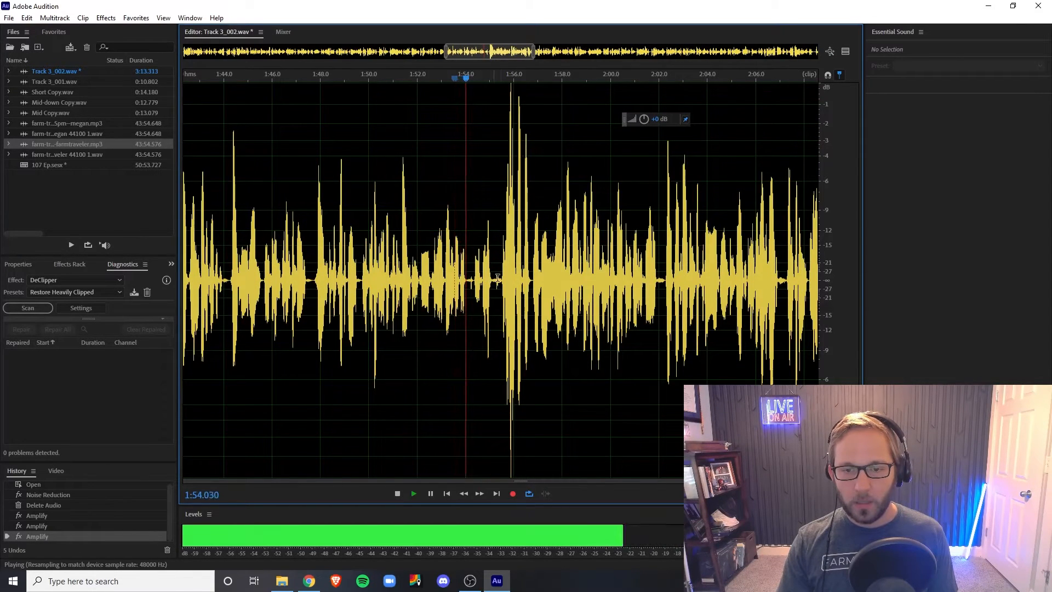
pyautogui.scroll(3, 504, 285)
pyautogui.press('space')
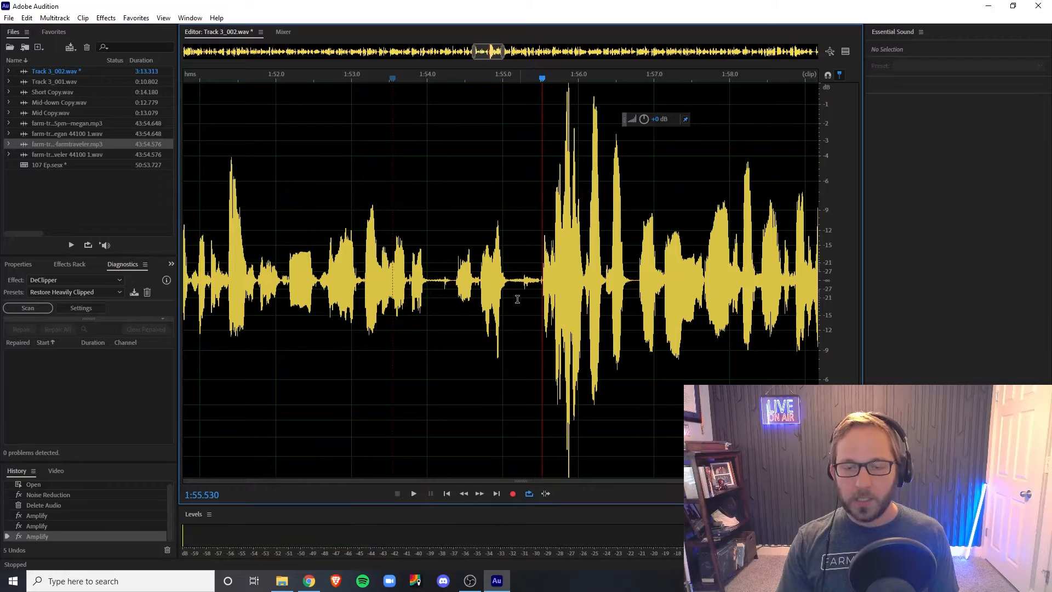
pyautogui.moveTo(508, 306); pyautogui.dragTo(539, 299)
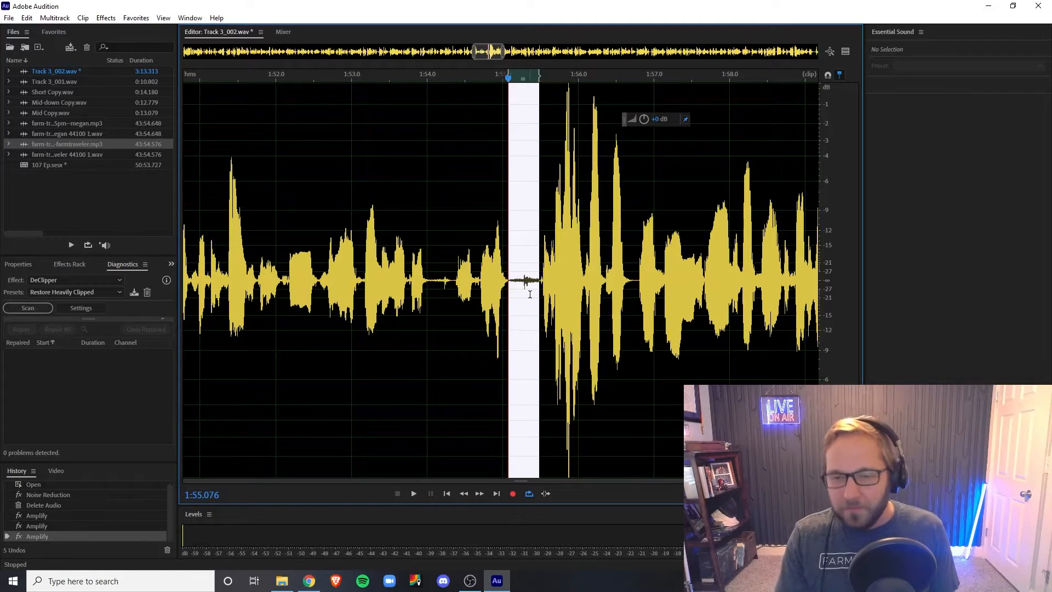
pyautogui.hotkey('ctrl', 'r')
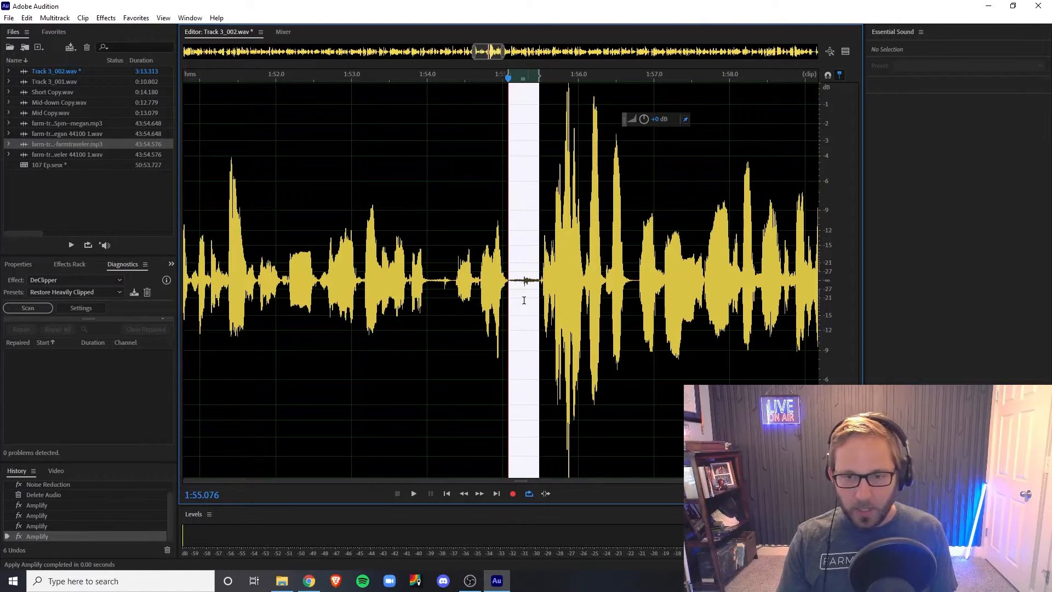
# Repeat the volume reduction on the breath noises between 1:54 and 1:55.5 and on the loud peaks just before 1:56.
pyautogui.click(488, 310)
pyautogui.moveTo(427, 285); pyautogui.dragTo(561, 335)
pyautogui.hotkey('ctrl', 'r')
pyautogui.click(525, 295)
pyautogui.hotkey('ctrl', 'r')
pyautogui.click(545, 301)
pyautogui.moveTo(550, 364); pyautogui.dragTo(586, 366)
pyautogui.hotkey('ctrl', 'r')
pyautogui.click(582, 355)
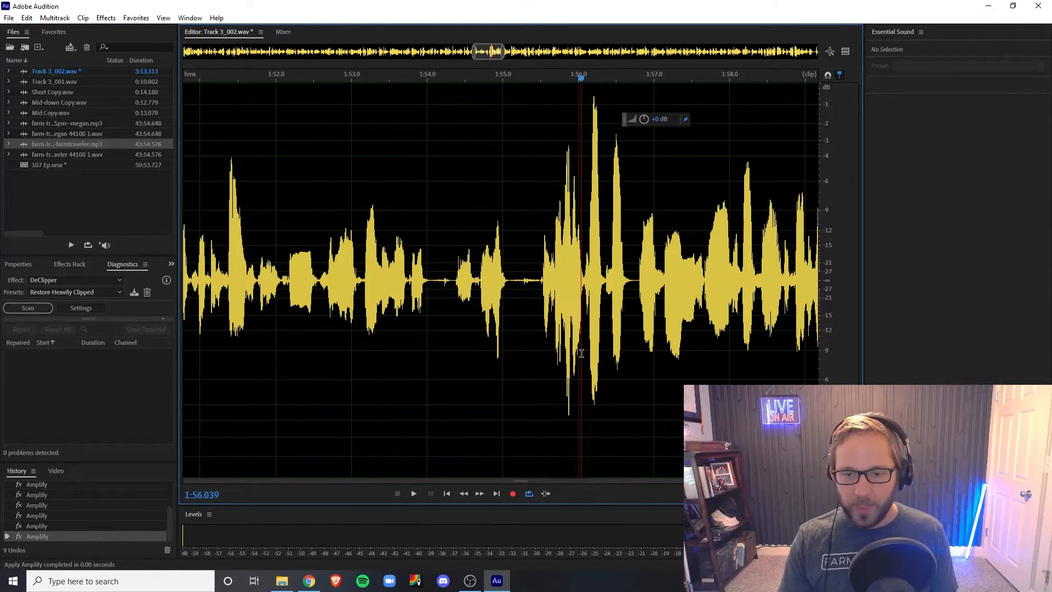
# Repeat the volume reduction on the whole group of loud peaks from about 1:55.7 to 1:56.7.
pyautogui.scroll(-8, 543, 340)
pyautogui.scroll(8, 525, 316)
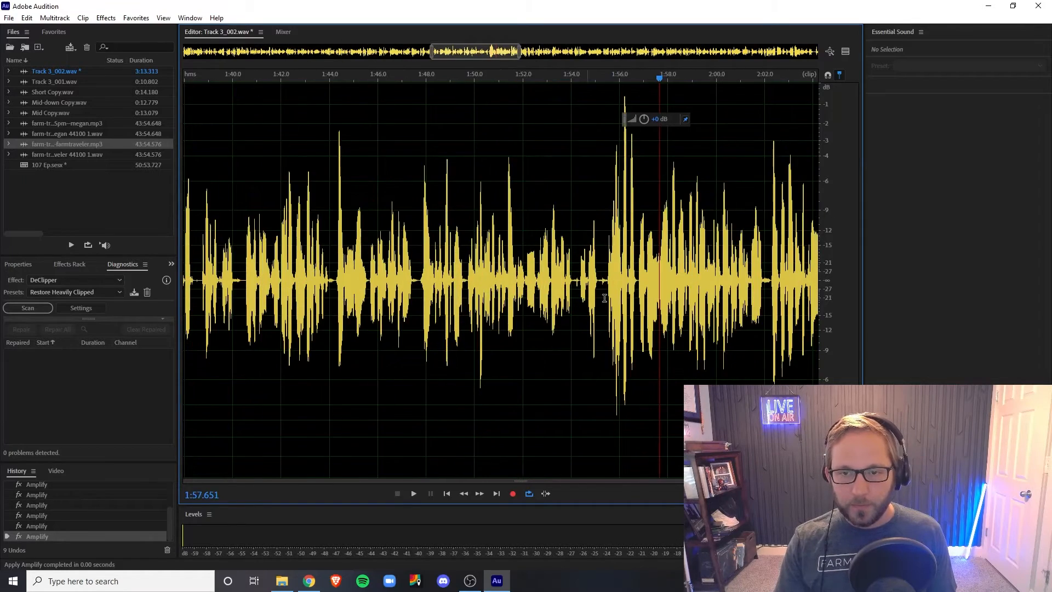
pyautogui.moveTo(621, 271); pyautogui.dragTo(564, 268)
pyautogui.hotkey('ctrl', 'r')
pyautogui.click(602, 291)
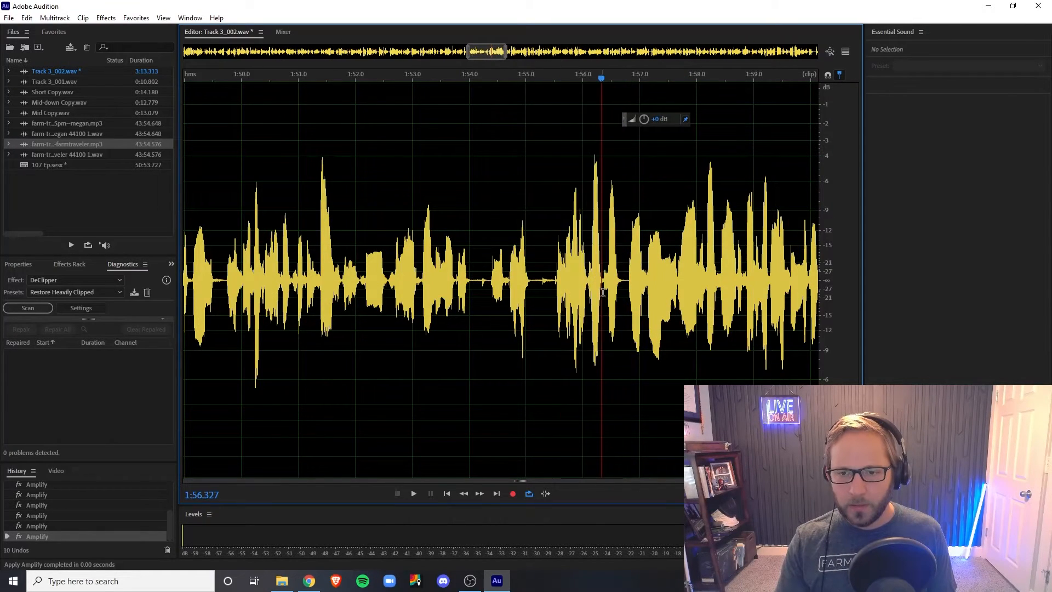
# Check the overall waveform and listen to the speech between about 3:11 and 3:16 for a passage to cut.
pyautogui.scroll(-8, 608, 292)
pyautogui.click(619, 293)
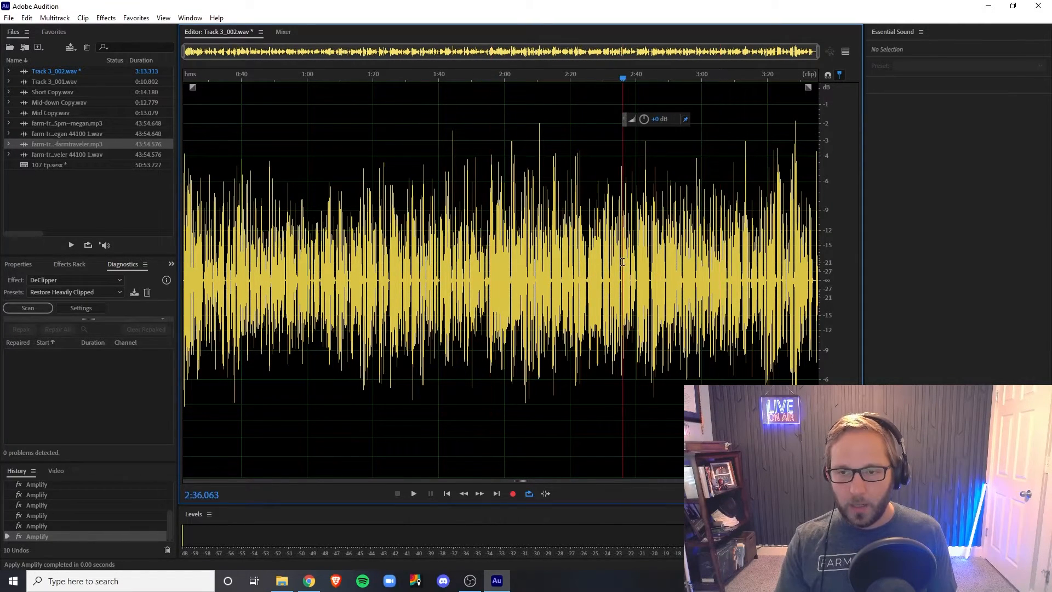
pyautogui.click(737, 291)
pyautogui.press('space')
pyautogui.scroll(6, 672, 299)
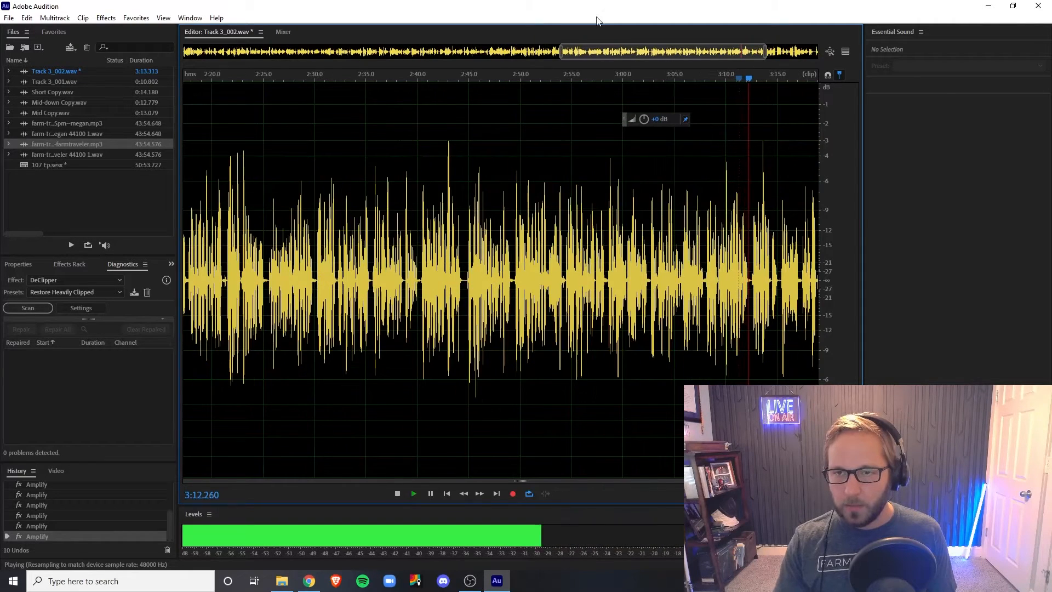
pyautogui.scroll(5, 603, 290)
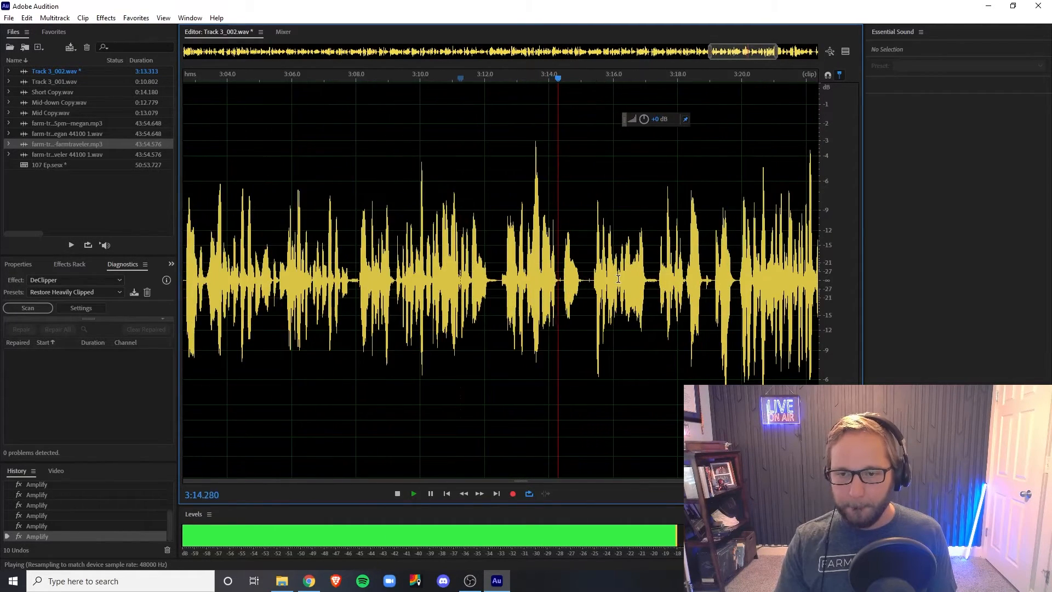
pyautogui.click(415, 280)
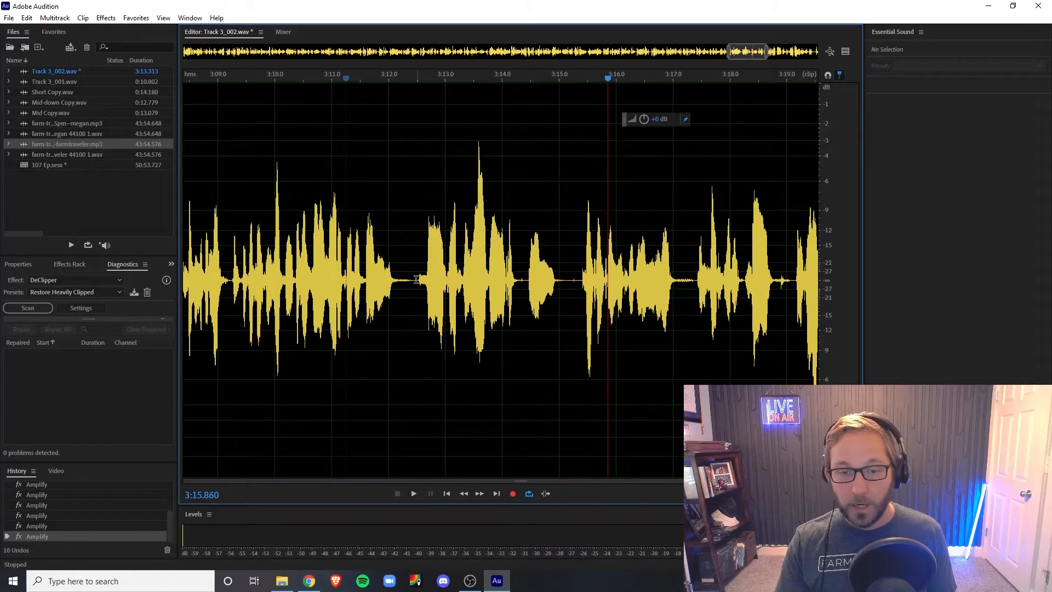
pyautogui.press('space')
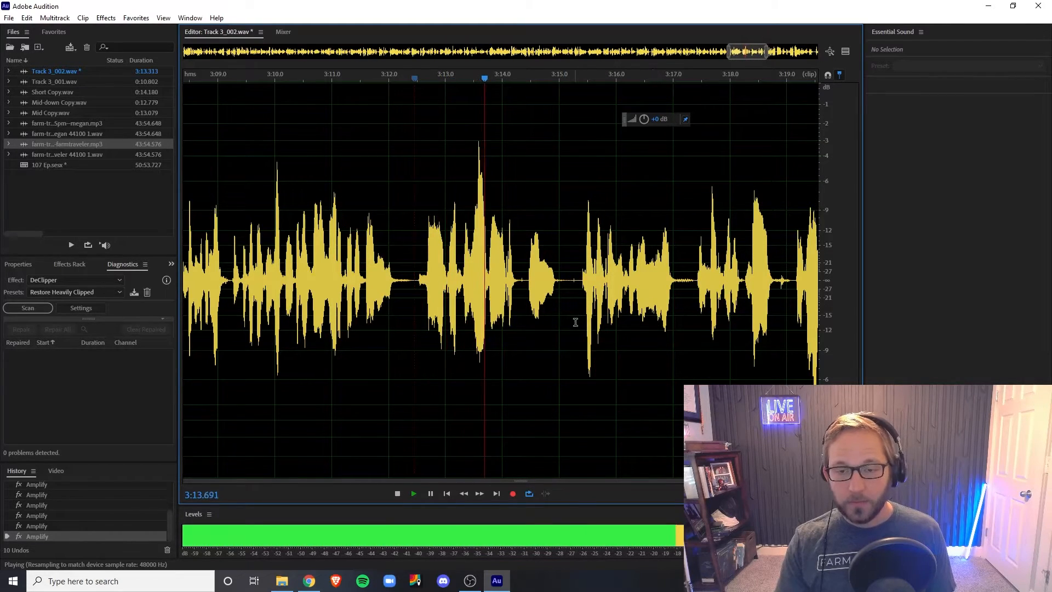
pyautogui.click(584, 307)
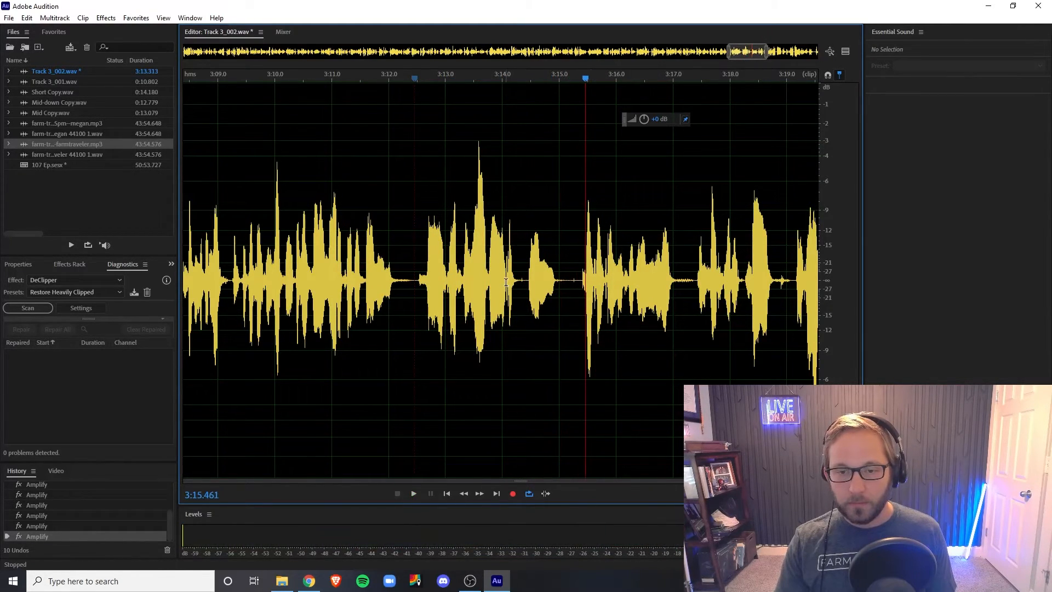
# Locate the start of the unwanted speech and delete it from 3:14.060 to about 3:15.36.
pyautogui.press('space')
pyautogui.scroll(2, 529, 285)
pyautogui.press('space')
pyautogui.click(485, 293)
pyautogui.press('space')
pyautogui.press('space')
pyautogui.moveTo(485, 296); pyautogui.dragTo(616, 307)
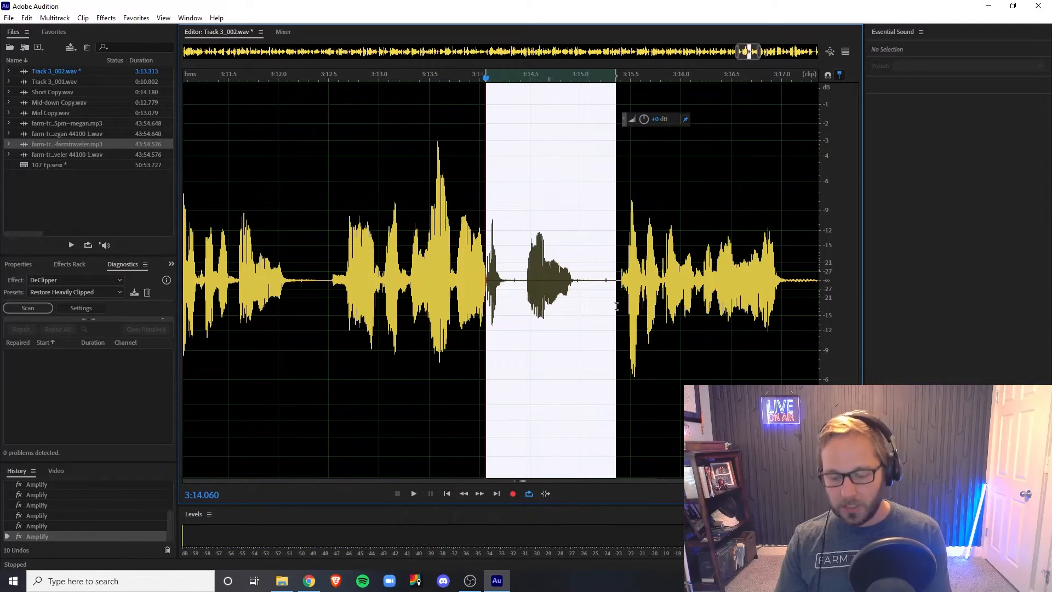
pyautogui.press('Delete')
# Play past the cut and lower the breath from 3:21.368 to about 3:21.75 by 5.4 dB.
pyautogui.press('space')
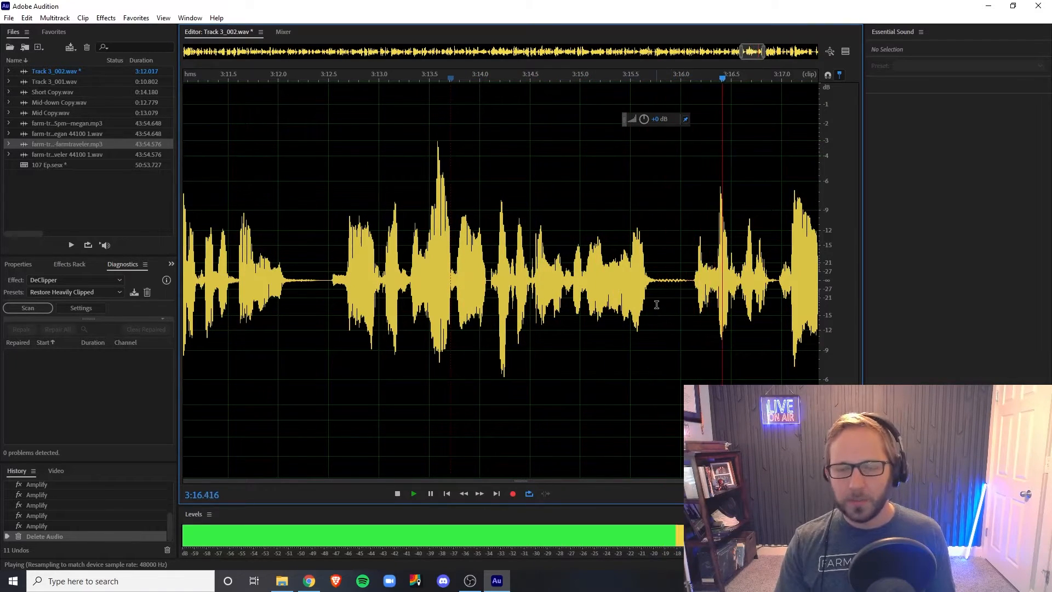
pyautogui.scroll(-3, 657, 303)
pyautogui.scroll(-3, 661, 303)
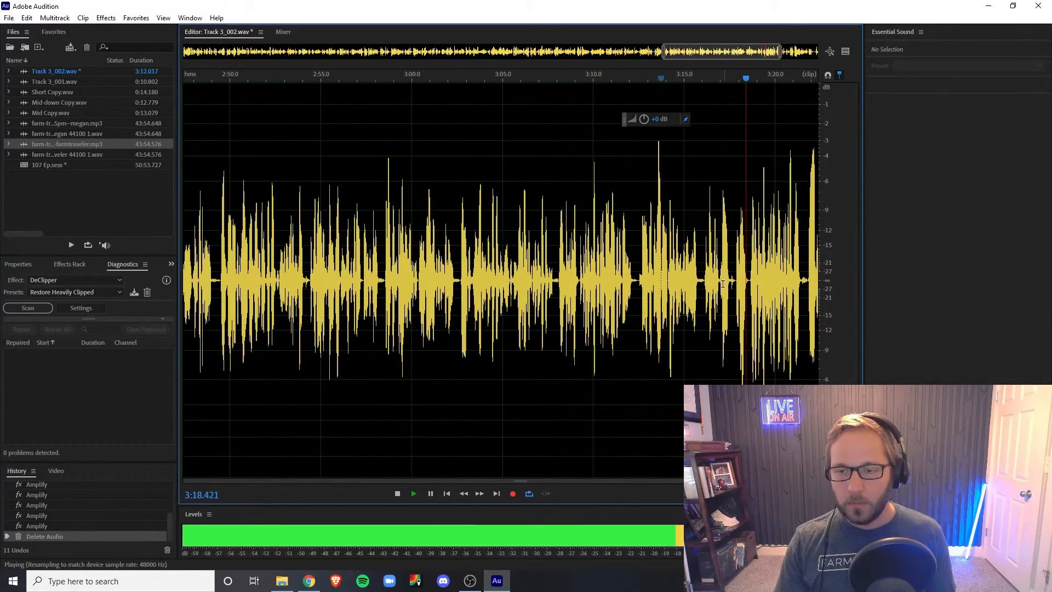
pyautogui.scroll(4, 627, 288)
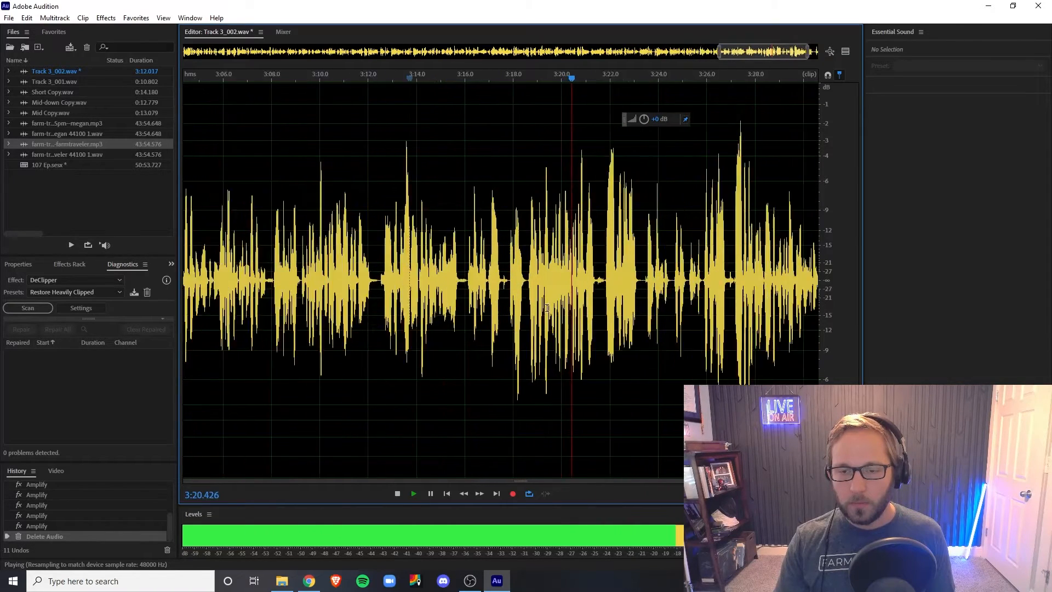
pyautogui.press('space')
pyautogui.moveTo(649, 288); pyautogui.dragTo(631, 287)
pyautogui.moveTo(649, 120); pyautogui.dragTo(628, 122)
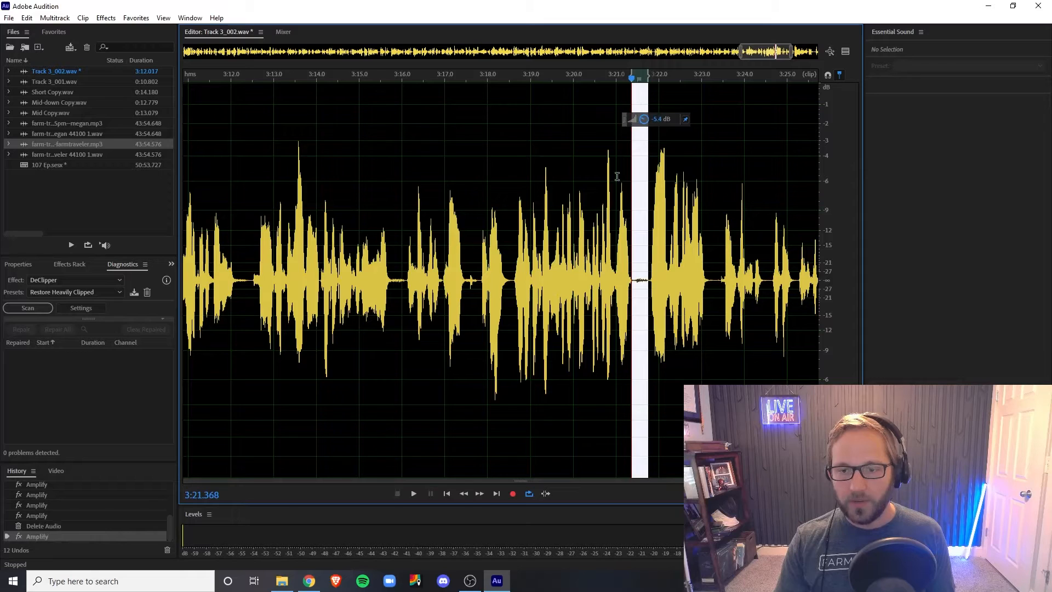
# Preview the following speech and delete about 0.2 seconds of the pause starting at 3:23.183.
pyautogui.click(616, 165)
pyautogui.press('space')
pyautogui.moveTo(763, 54); pyautogui.dragTo(779, 53)
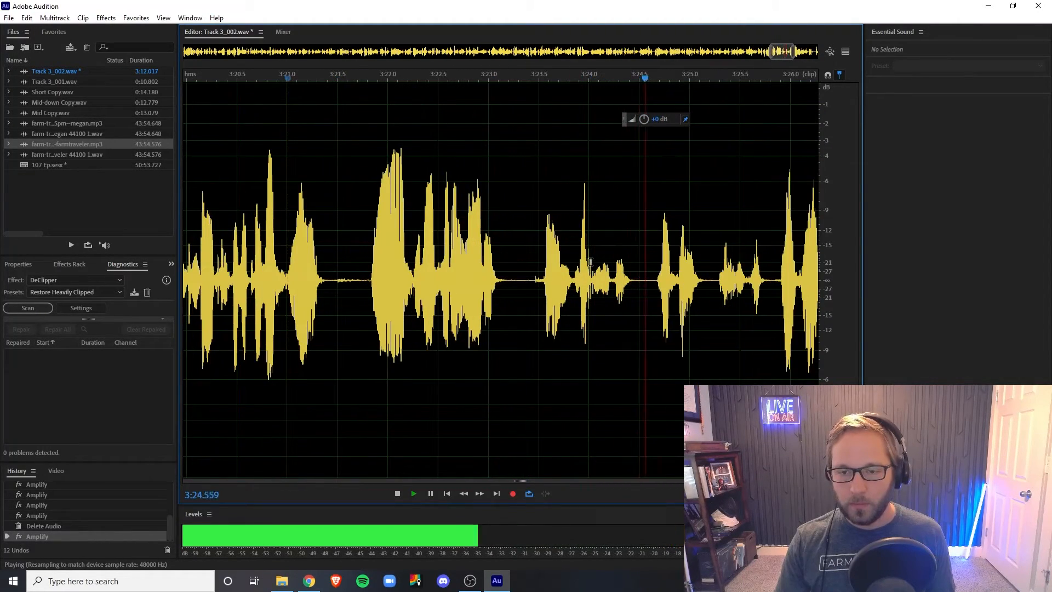
pyautogui.press('space')
pyautogui.click(611, 286)
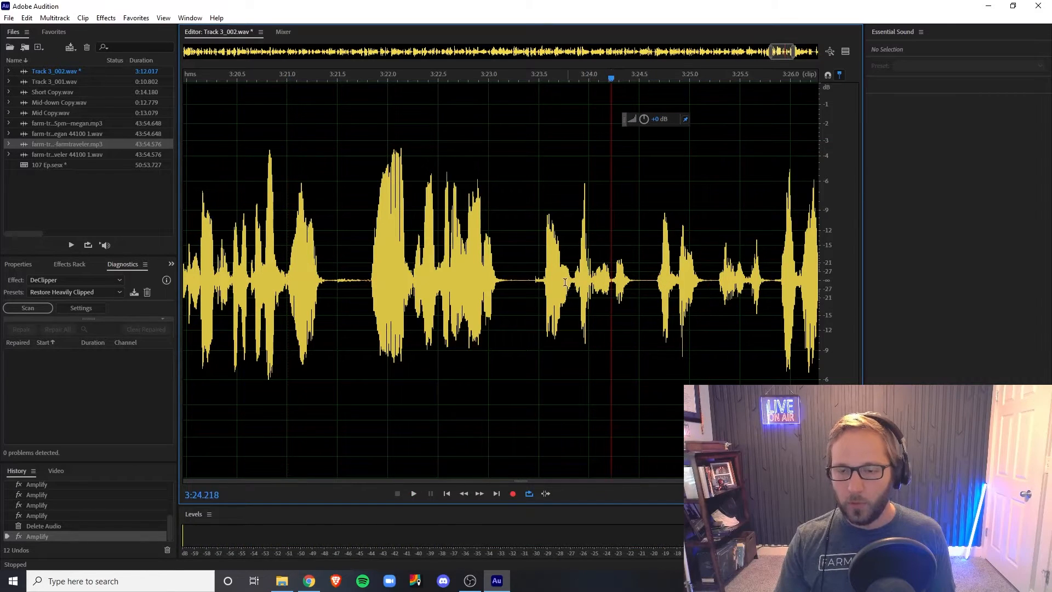
pyautogui.moveTo(532, 281); pyautogui.dragTo(512, 281)
pyautogui.press('Delete')
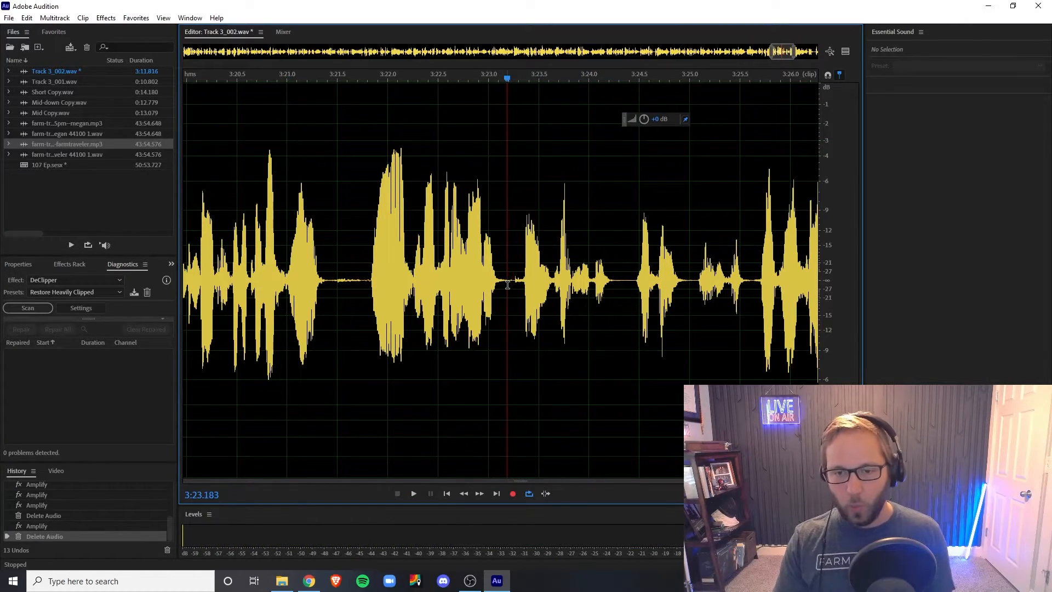
# Try deleting the unwanted sound from 3:23.826 to about 3:24.43, preview the cut, and undo it.
pyautogui.press('space')
pyautogui.click(573, 287)
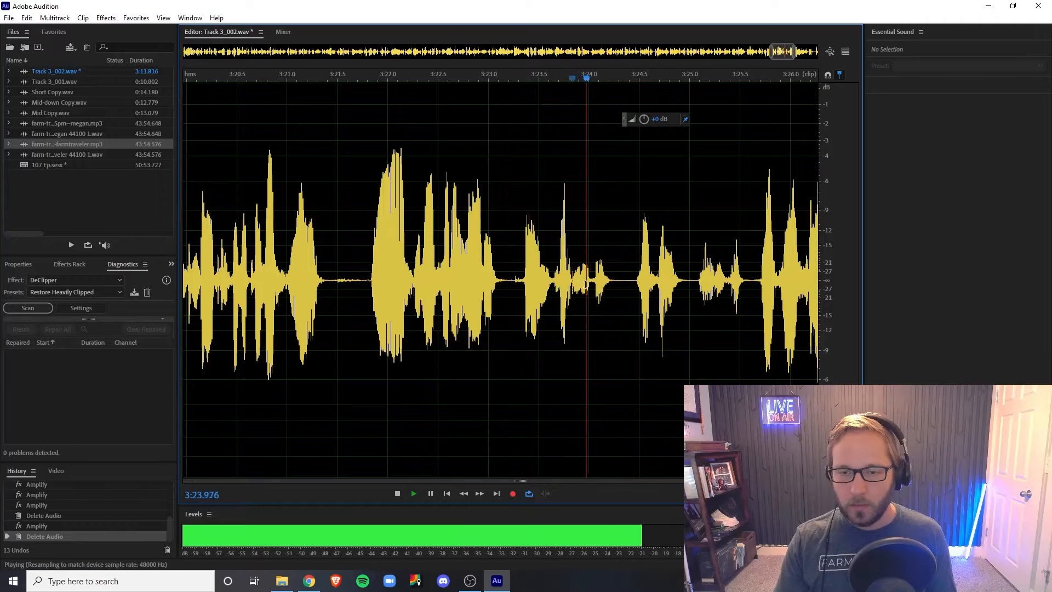
pyautogui.press('space')
pyautogui.moveTo(573, 283); pyautogui.dragTo(633, 292)
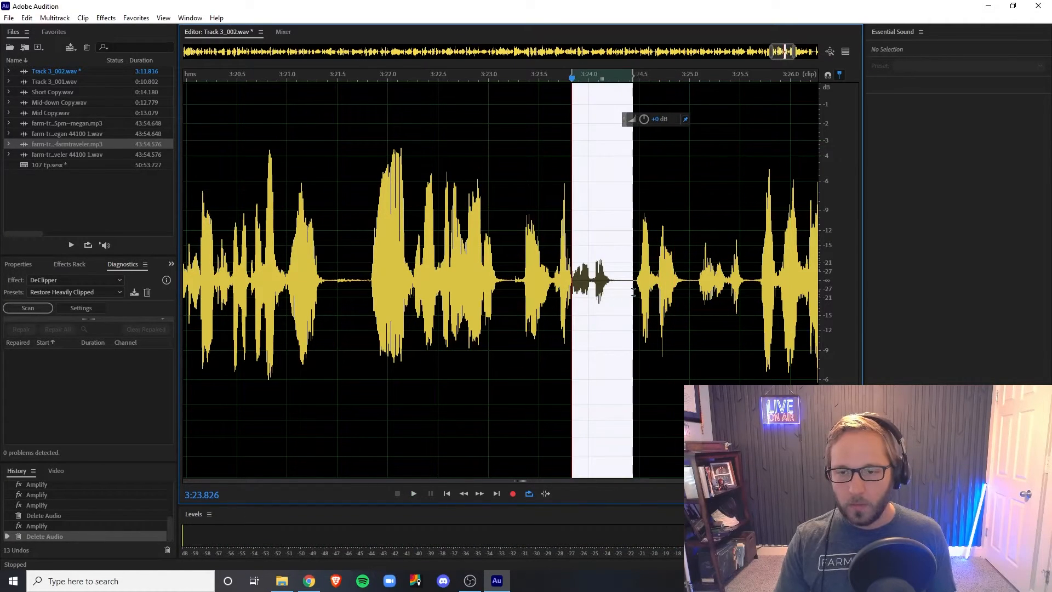
pyautogui.press('Delete')
pyautogui.hotkey('alt', 'space')
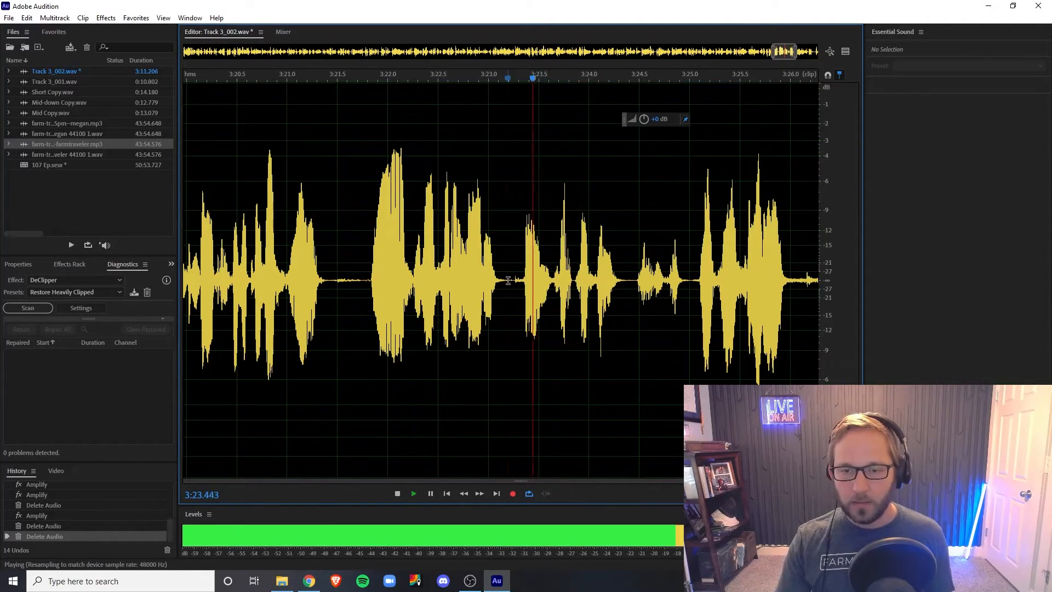
pyautogui.hotkey('ctrl', 'z')
# Find a more precise cut point by ear, delete 3:23.913 to about 3:24.46, and preview the join.
pyautogui.click(573, 277)
pyautogui.hotkey('alt', 'space')
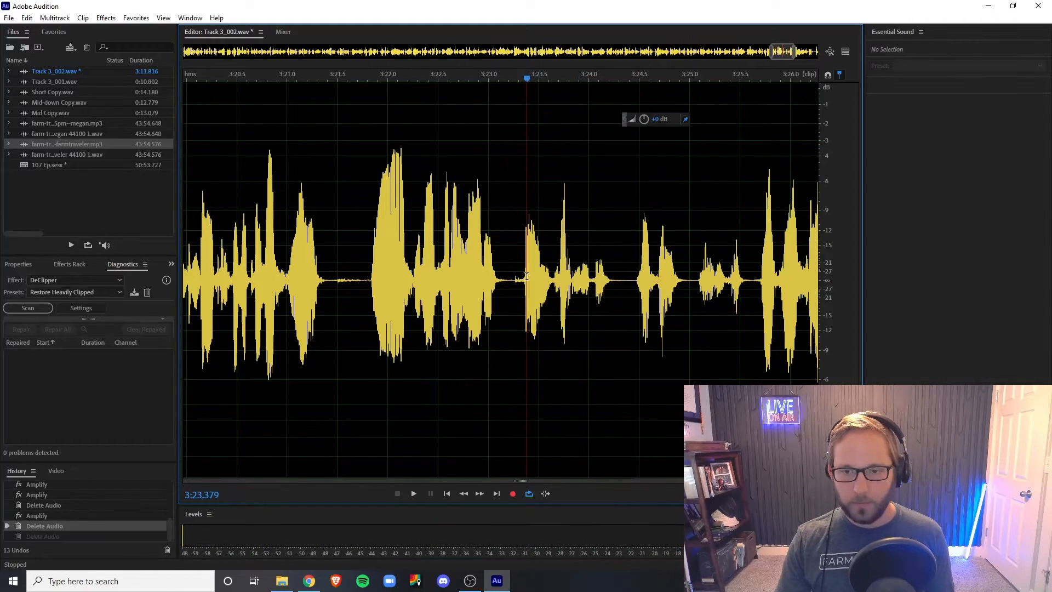
pyautogui.press('space')
pyautogui.press('space')
pyautogui.click(589, 276)
pyautogui.press('space')
pyautogui.press('space')
pyautogui.click(580, 278)
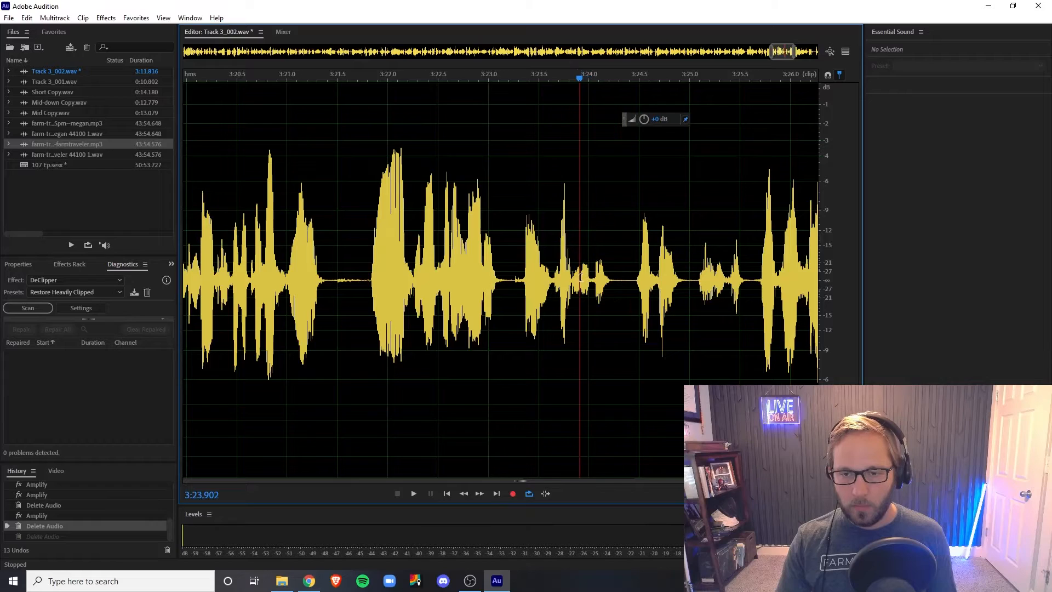
pyautogui.press('space')
pyautogui.press('space')
pyautogui.moveTo(581, 278); pyautogui.dragTo(636, 286)
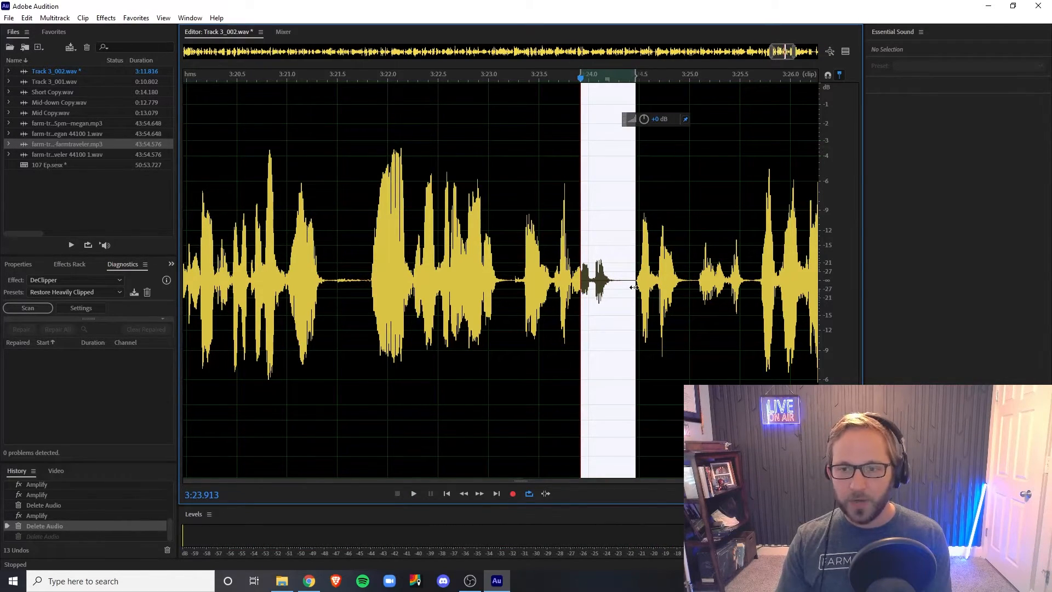
pyautogui.press('Delete')
pyautogui.click(480, 280)
pyautogui.press('space')
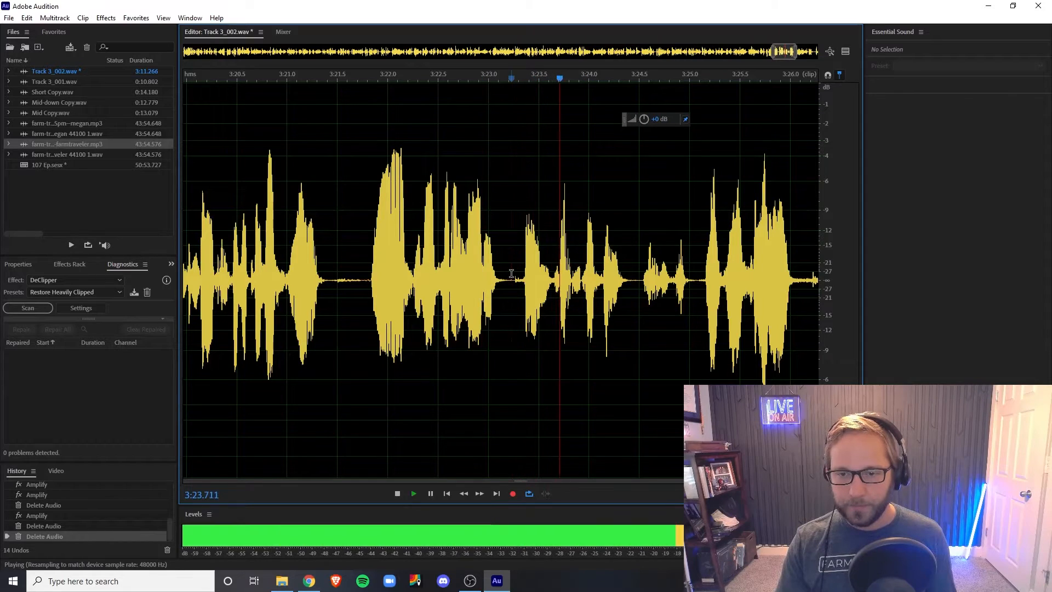
# Try deleting the unwanted sound from 3:23.829 to about 3:23.92, preview the cut, and undo it.
pyautogui.scroll(5, 582, 284)
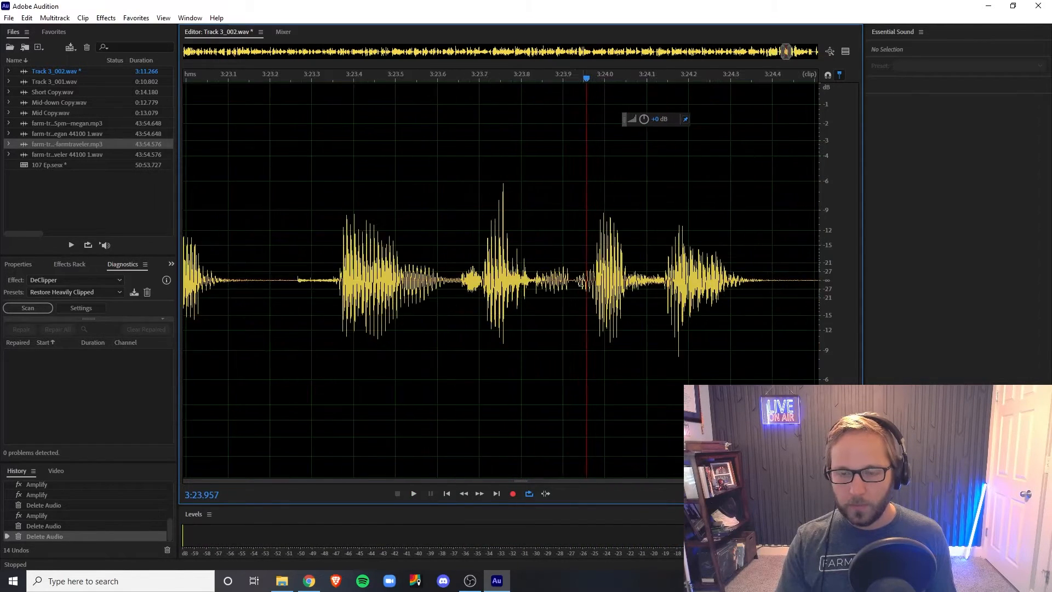
pyautogui.press('space')
pyautogui.moveTo(534, 289); pyautogui.dragTo(576, 289)
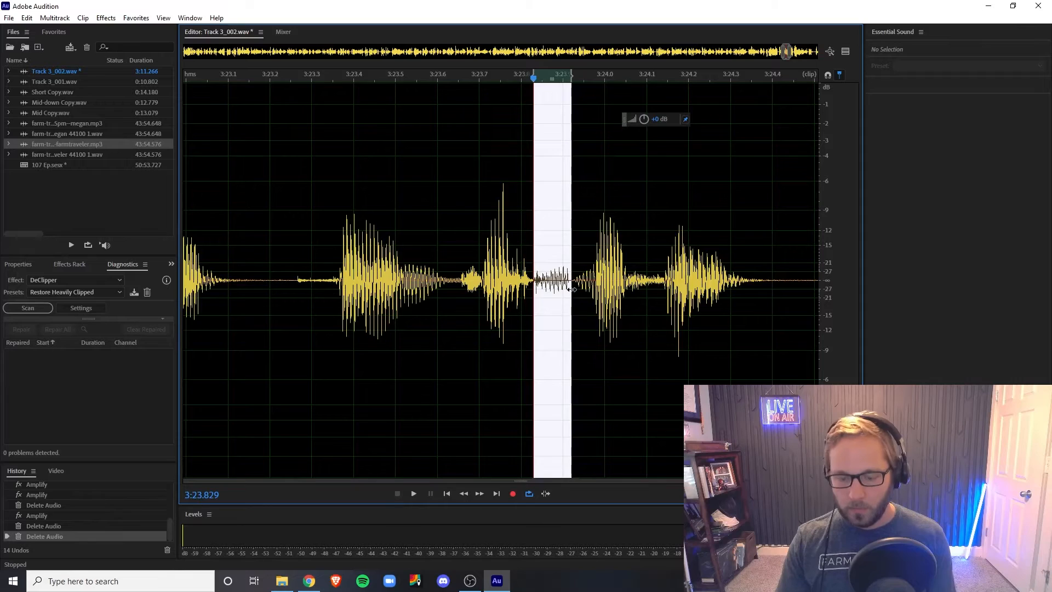
pyautogui.press('Delete')
pyautogui.click(444, 290)
pyautogui.press('space')
pyautogui.press('space')
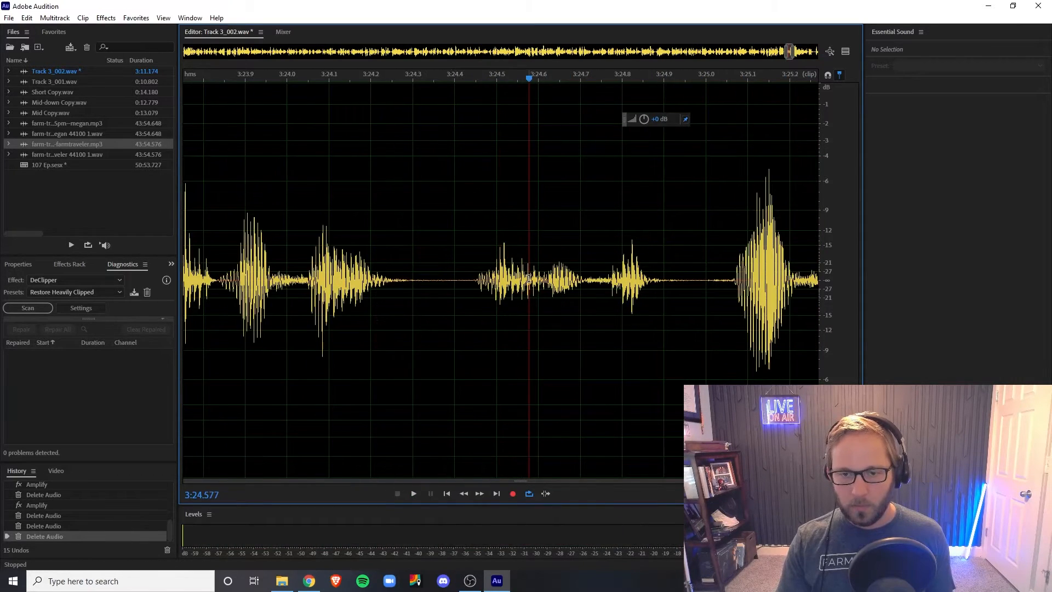
pyautogui.hotkey('ctrl', 'z')
# Find a tighter cut point by ear and try deleting the sound from 3:23.871 to about 3:23.91.
pyautogui.scroll(-3, 515, 302)
pyautogui.click(387, 312)
pyautogui.click(402, 275)
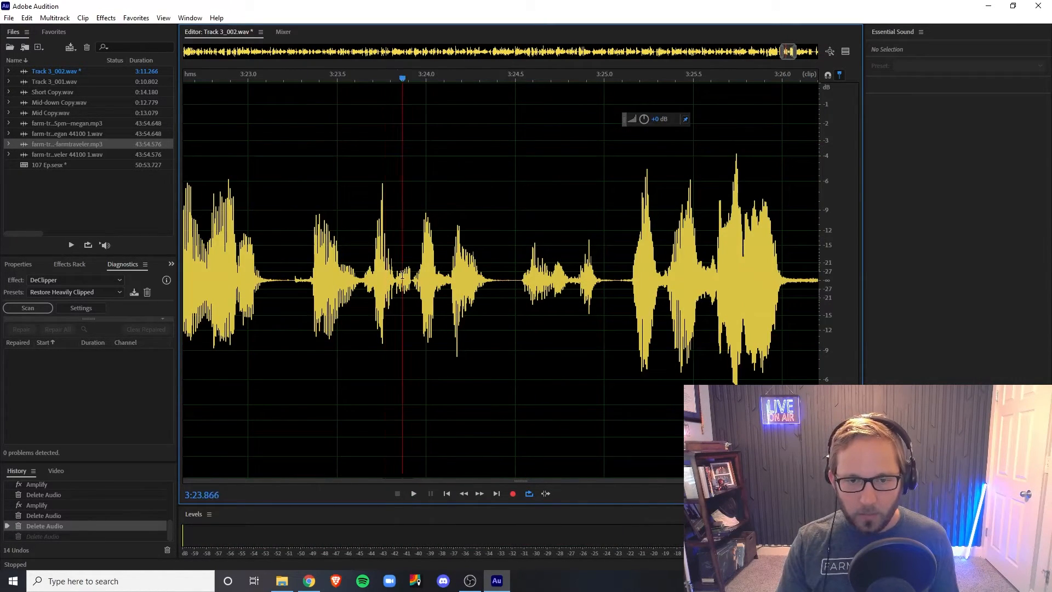
pyautogui.press('space')
pyautogui.scroll(4, 403, 275)
pyautogui.press('space')
pyautogui.moveTo(404, 275); pyautogui.dragTo(428, 270)
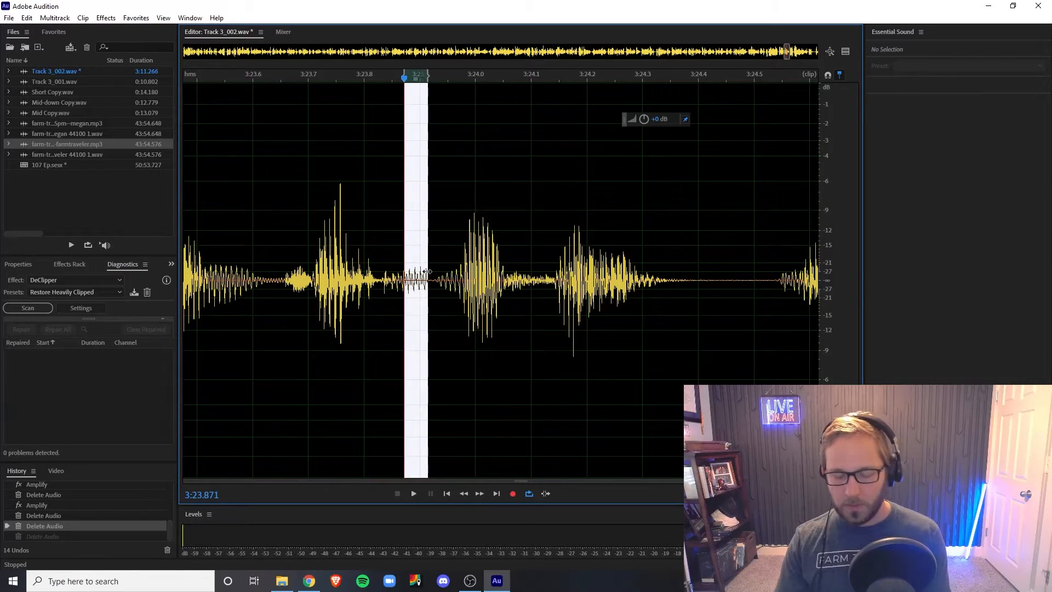
pyautogui.press('Delete')
# Preview the join after the short cut, replay it from further back, and undo the last deletion.
pyautogui.scroll(-3, 322, 274)
pyautogui.press('space')
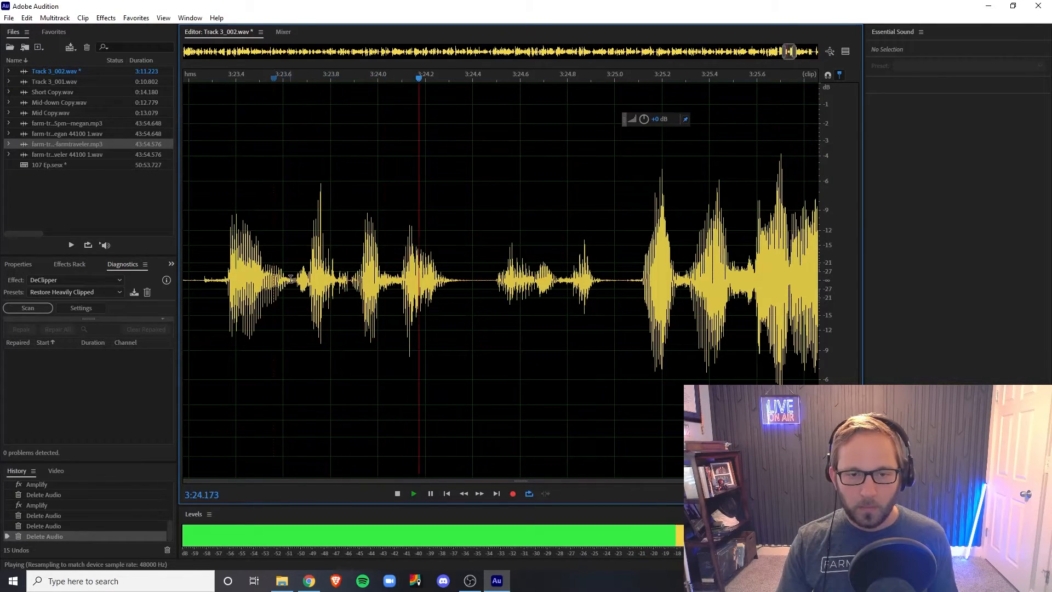
pyautogui.scroll(-5, 291, 279)
pyautogui.press('space')
pyautogui.click(272, 282)
pyautogui.scroll(4, 273, 282)
pyautogui.press('space')
pyautogui.scroll(-2, 359, 295)
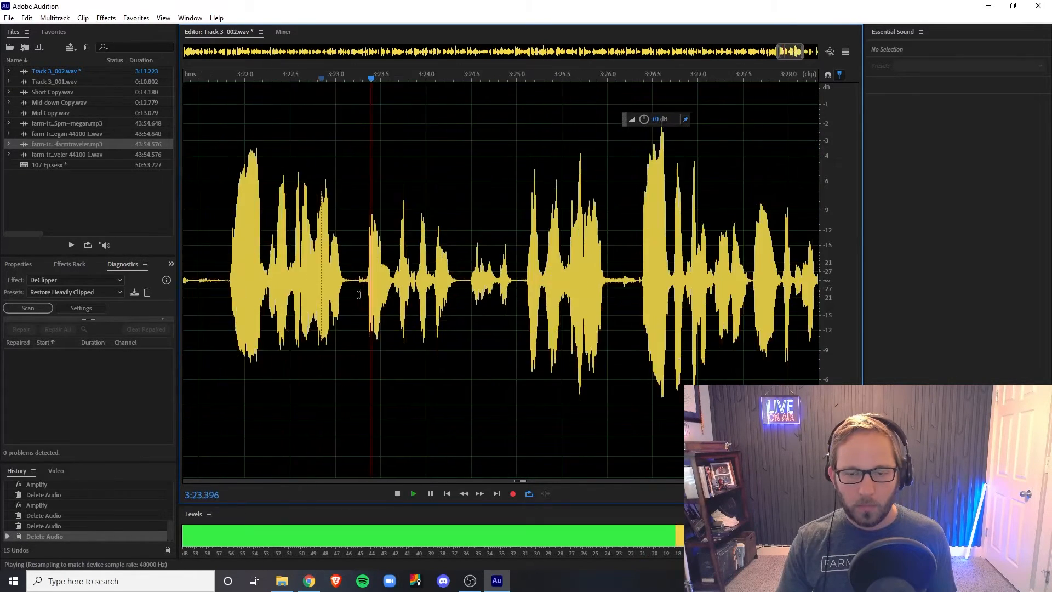
pyautogui.press('space')
pyautogui.hotkey('ctrl', 'z')
pyautogui.click(382, 275)
pyautogui.scroll(2, 368, 269)
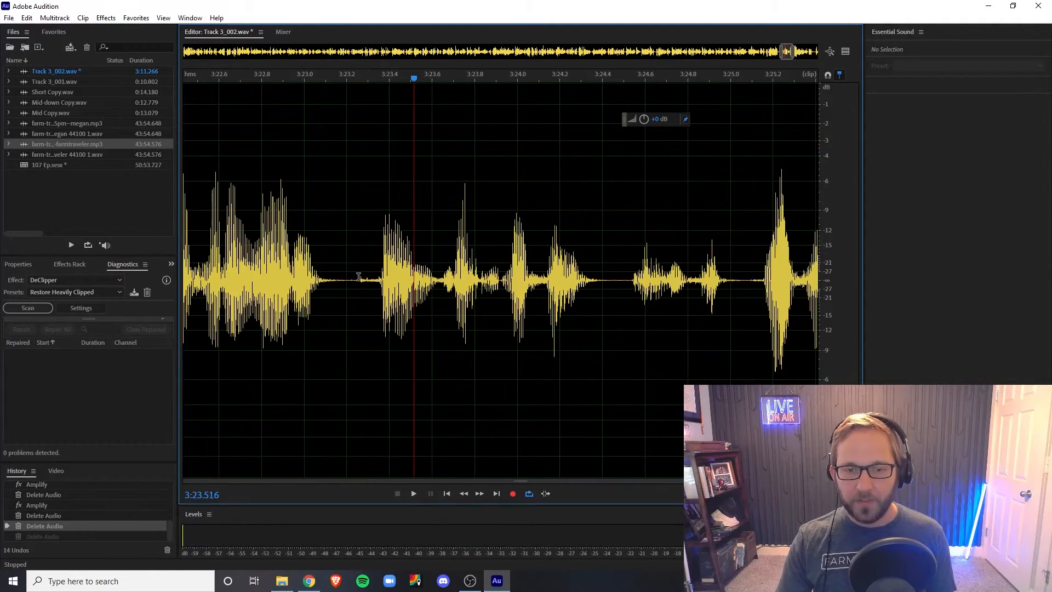
pyautogui.scroll(-1, 353, 276)
pyautogui.moveTo(352, 276); pyautogui.dragTo(367, 292)
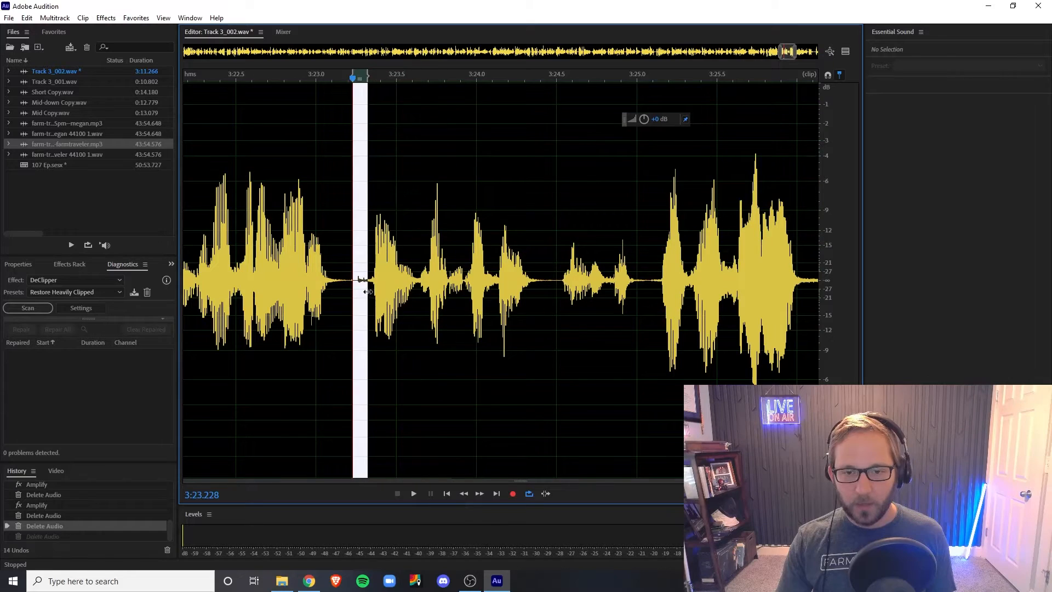
pyautogui.click(343, 279)
pyautogui.click(363, 287)
# Play from 3:23.225, delete about 0.025 seconds of the unwanted sound near 3:23.9, and preview the cut.
pyautogui.click(352, 285)
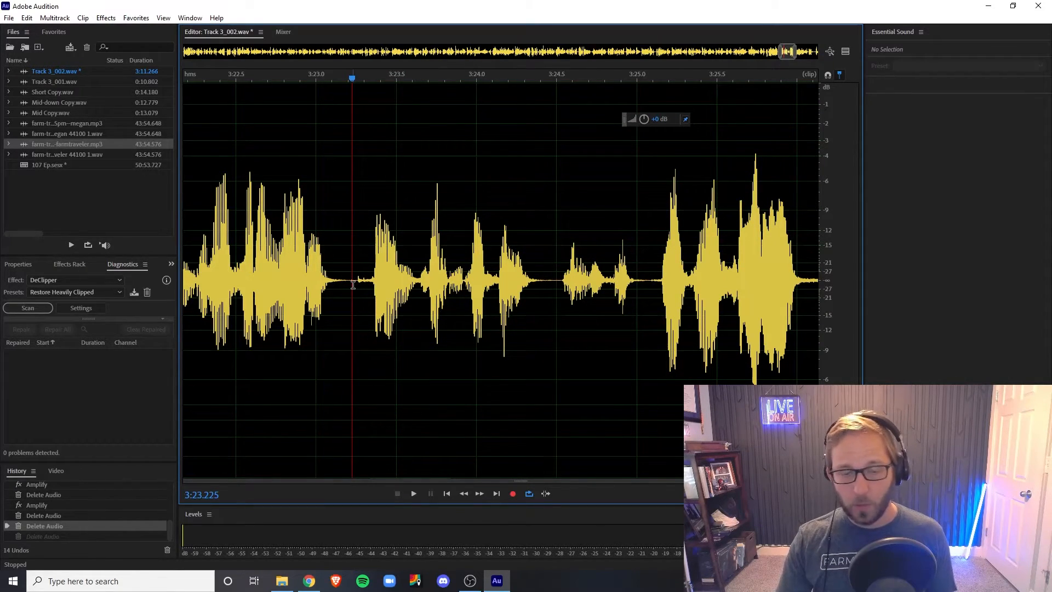
pyautogui.press('space')
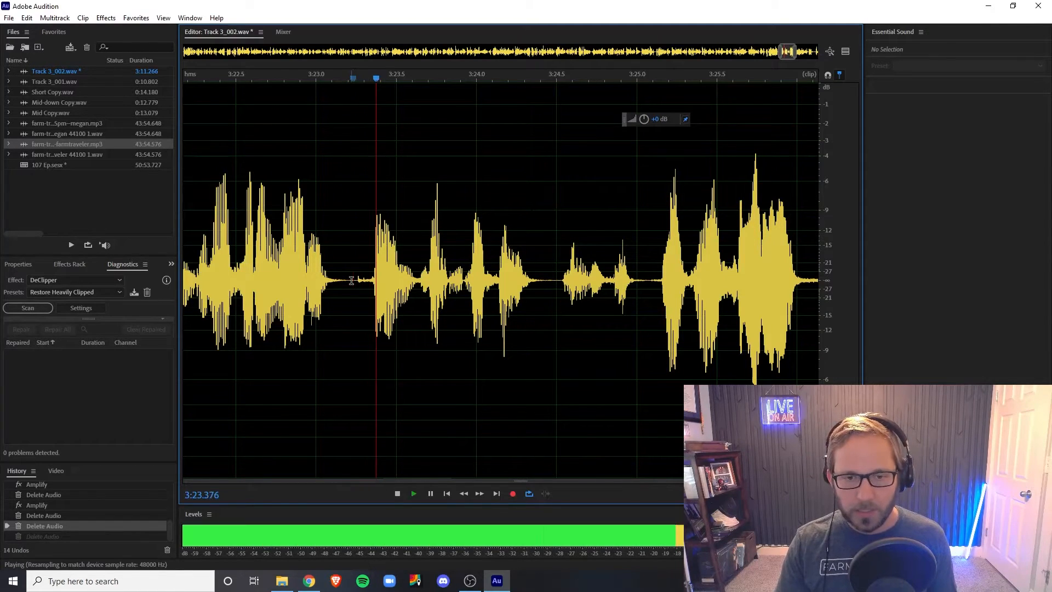
pyautogui.scroll(2, 471, 286)
pyautogui.press('space')
pyautogui.click(450, 288)
pyautogui.moveTo(464, 286); pyautogui.dragTo(457, 287)
pyautogui.press('Delete')
pyautogui.press('space')
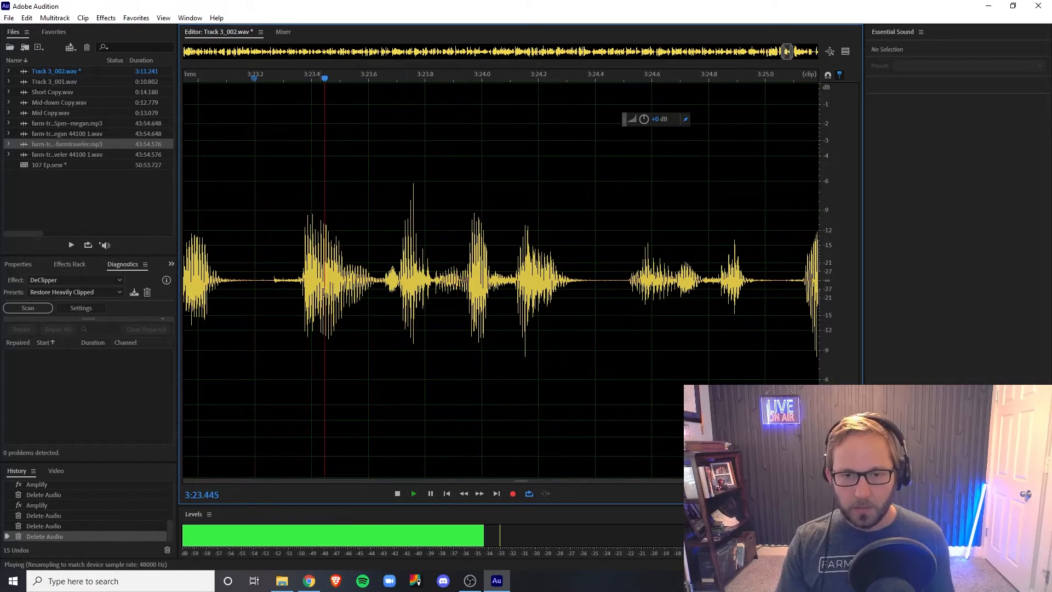
pyautogui.scroll(-2, 487, 296)
pyautogui.press('space')
# Preview the following phrase, delete the audio from 3:24.478 to about 3:26.35, and play across the join.
pyautogui.moveTo(519, 293); pyautogui.dragTo(558, 292)
pyautogui.click(564, 291)
pyautogui.press('space')
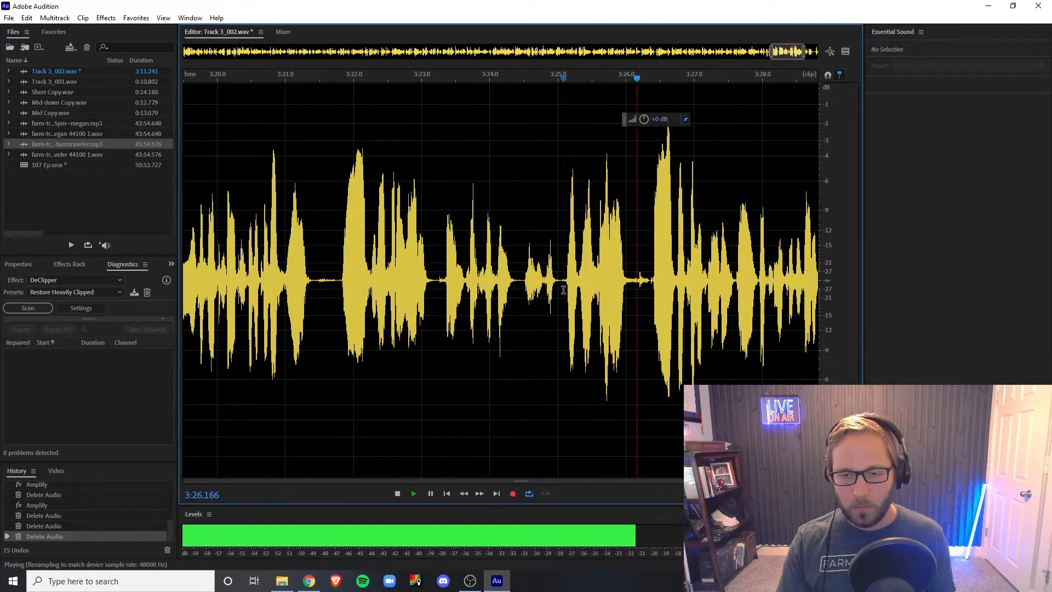
pyautogui.press('space')
pyautogui.moveTo(524, 280); pyautogui.dragTo(650, 292)
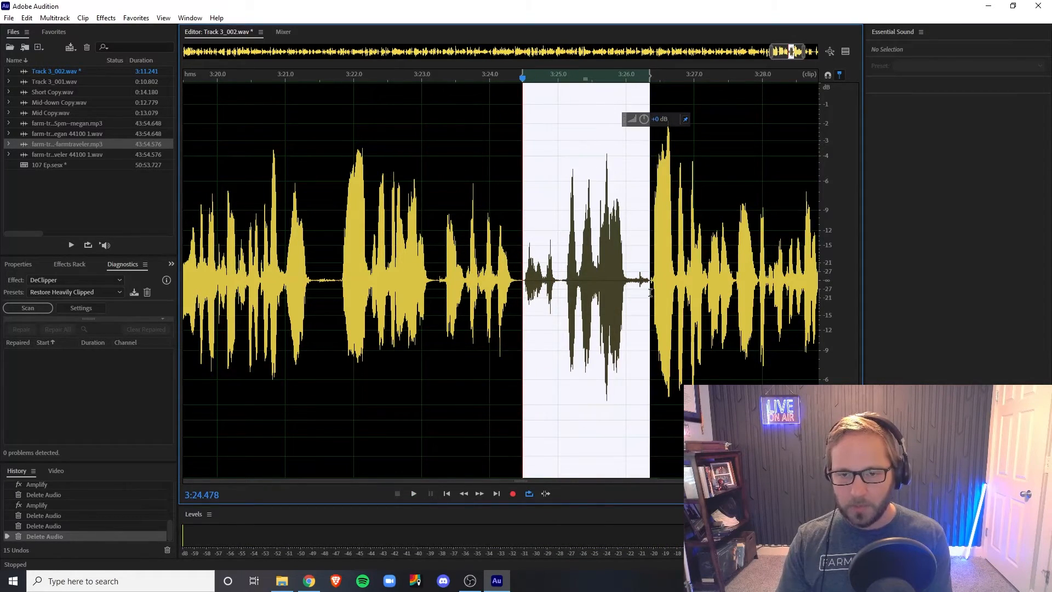
pyautogui.press('Delete')
pyautogui.click(388, 278)
pyautogui.press('space')
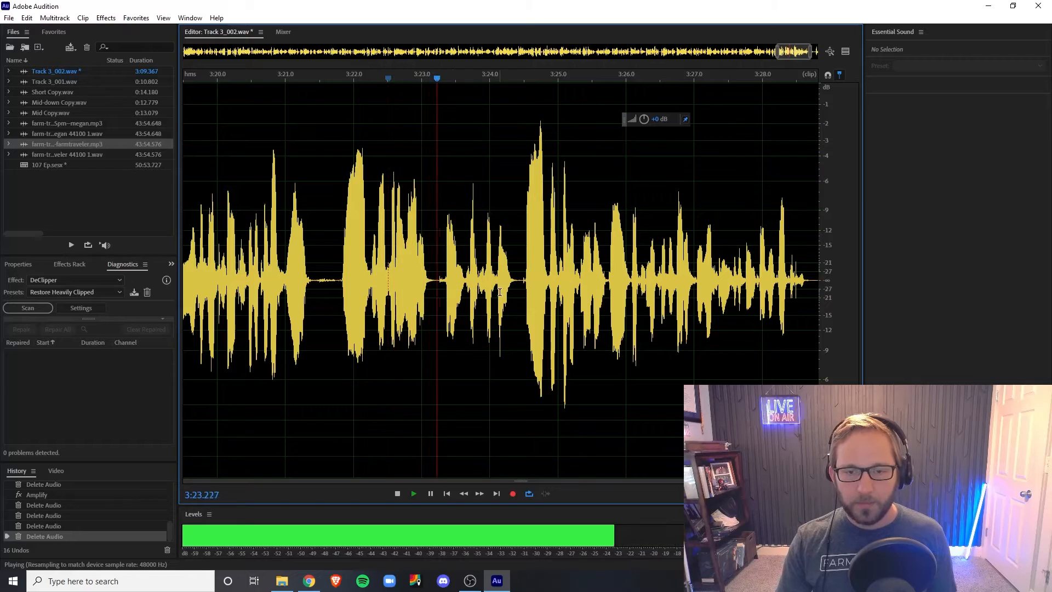
pyautogui.press('space')
# Lower the loud peaks from about 3:24.44 to 3:25.13 and from 3:21.792 to about 3:22.26.
pyautogui.moveTo(520, 258); pyautogui.dragTo(567, 242)
pyautogui.moveTo(647, 122); pyautogui.dragTo(628, 124)
pyautogui.click(528, 186)
pyautogui.moveTo(339, 251); pyautogui.dragTo(372, 253)
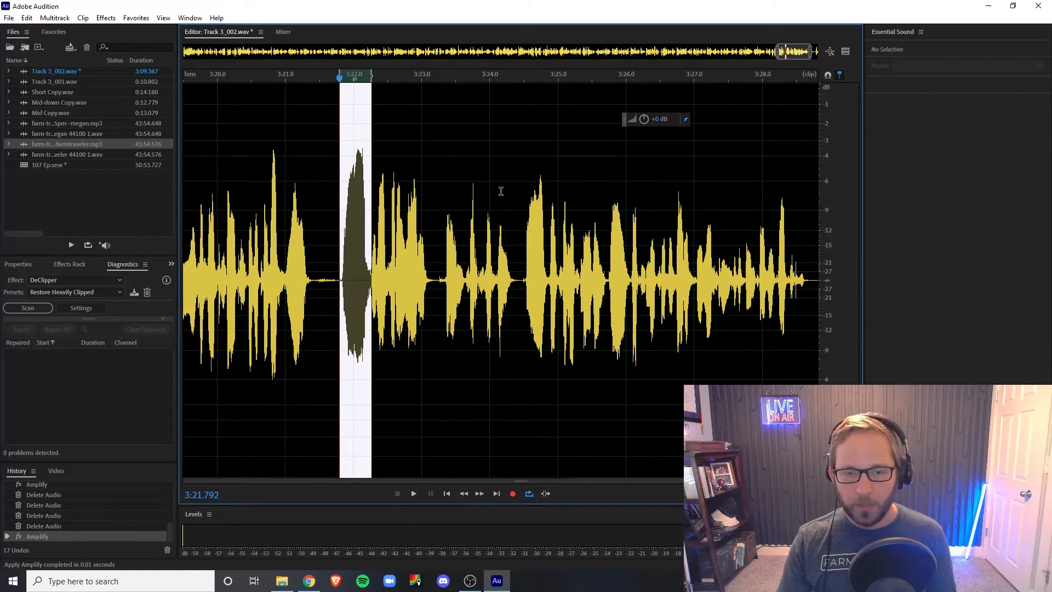
pyautogui.moveTo(644, 120); pyautogui.dragTo(608, 128)
# Play the rest of the intro and delete the leftover audio from about 3:30.4 to the end of the track.
pyautogui.click(419, 274)
pyautogui.press('space')
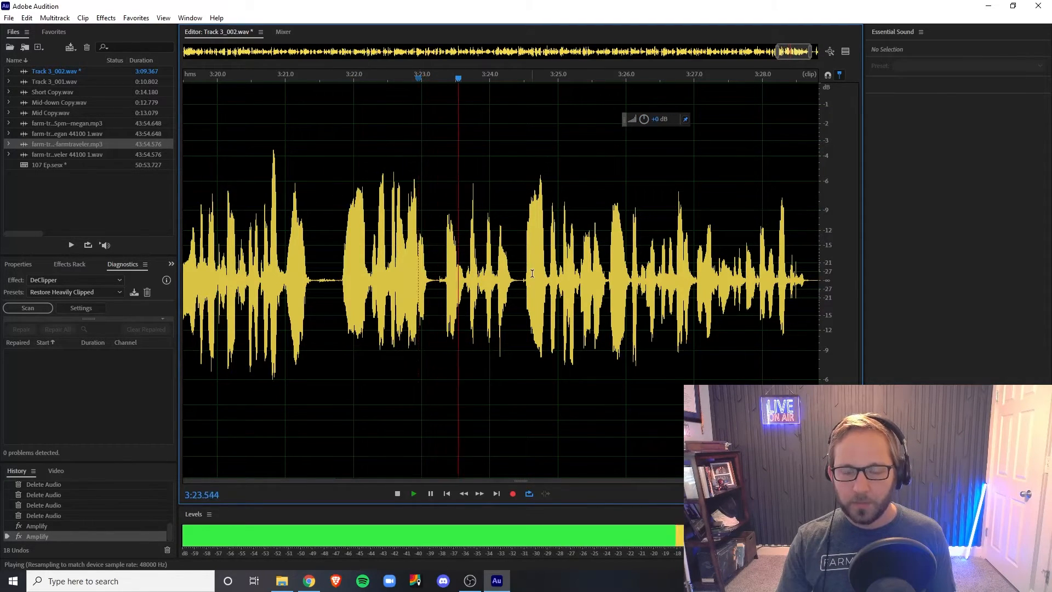
pyautogui.scroll(-2, 588, 89)
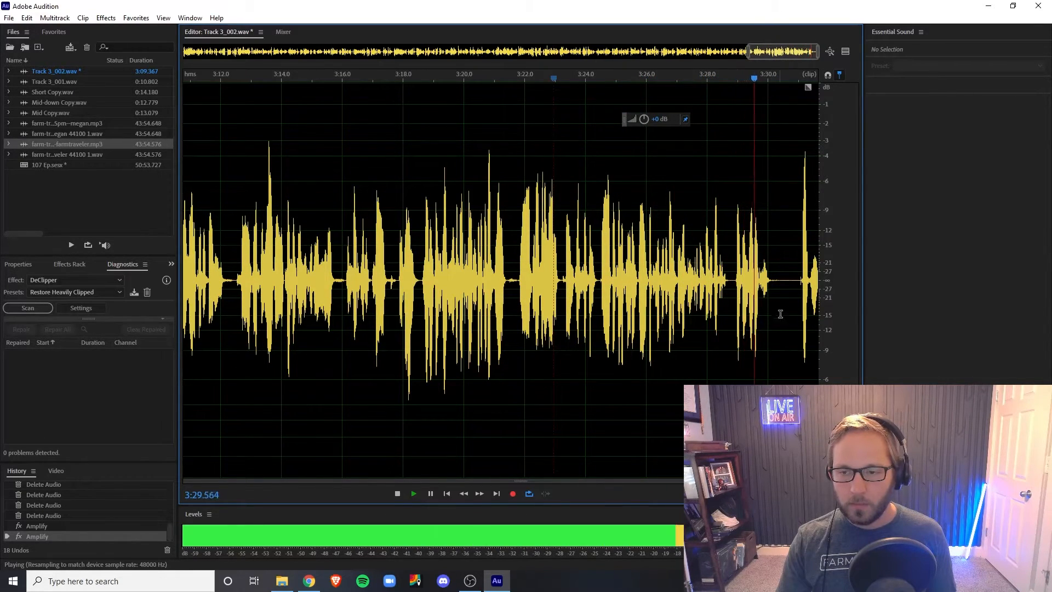
pyautogui.moveTo(780, 318); pyautogui.dragTo(840, 300)
pyautogui.press('Delete')
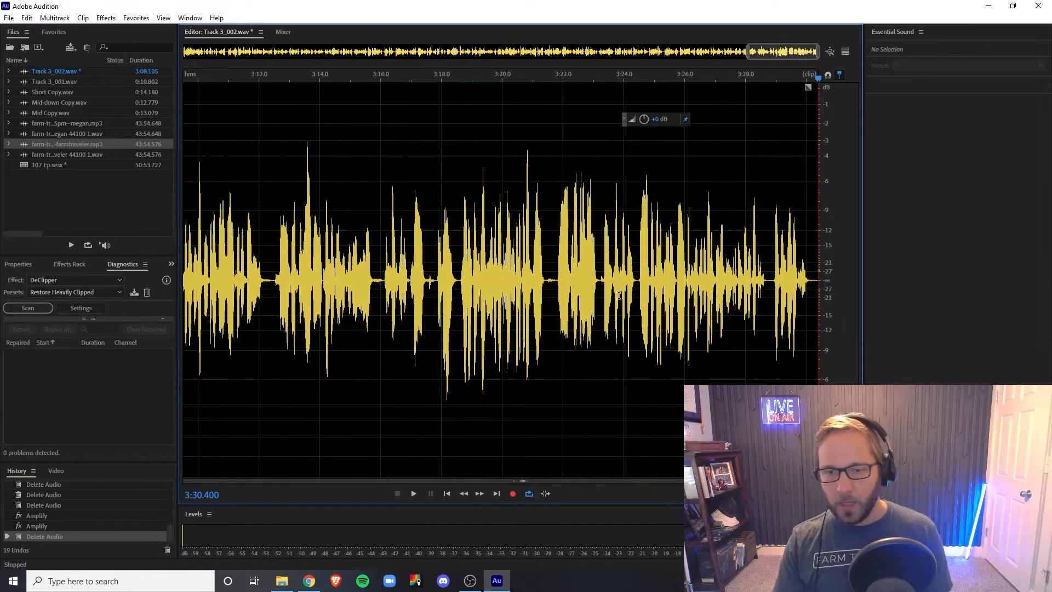
# Select the entire waveform and apply the Normalize to -3 dB favorite.
pyautogui.scroll(-5, 299, 278)
pyautogui.doubleClick(506, 249)
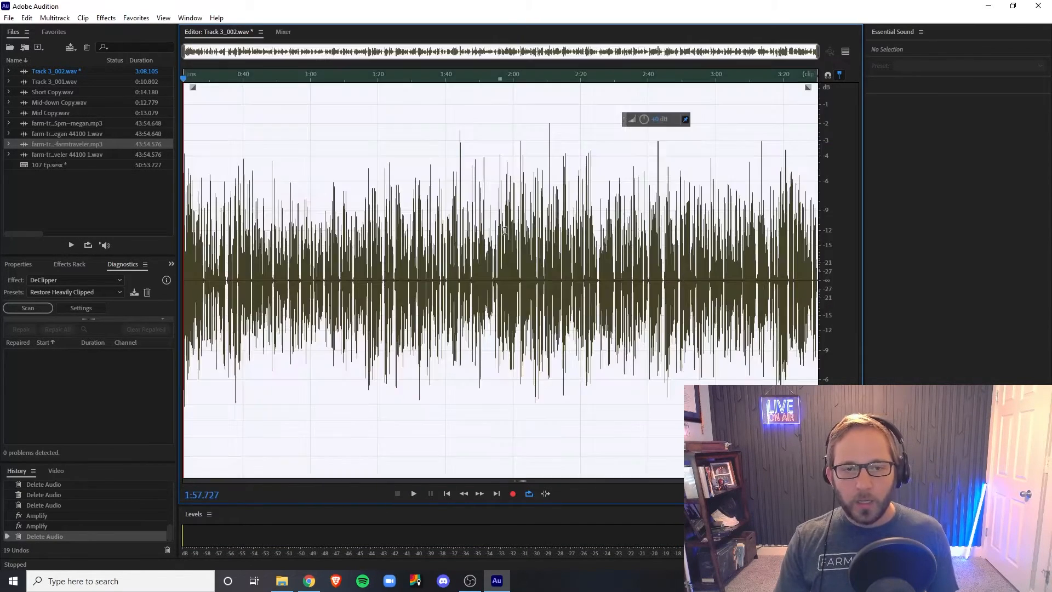
pyautogui.click(106, 18)
pyautogui.moveTo(136, 17)
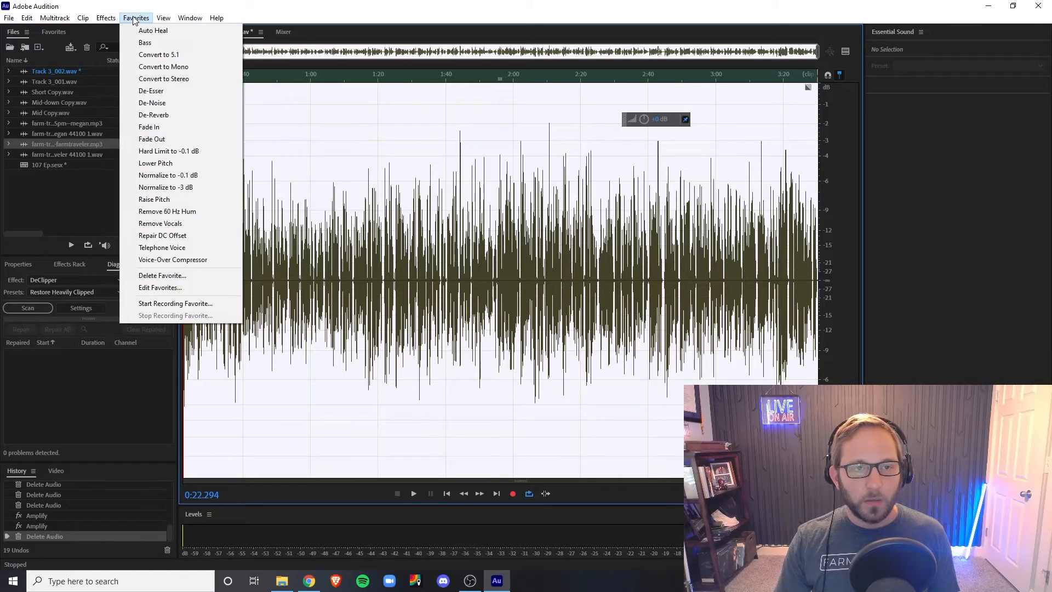
pyautogui.click(198, 187)
pyautogui.doubleClick(508, 232)
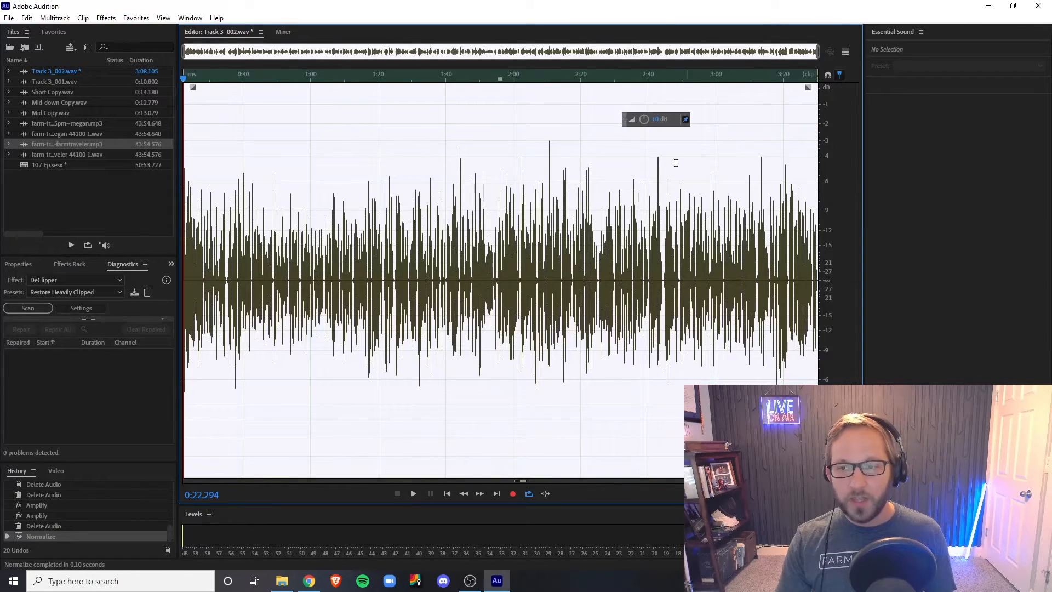
# Lower the volume of the loud peak from 2:10.766 to about 2:10.91.
pyautogui.click(563, 177)
pyautogui.scroll(10, 546, 181)
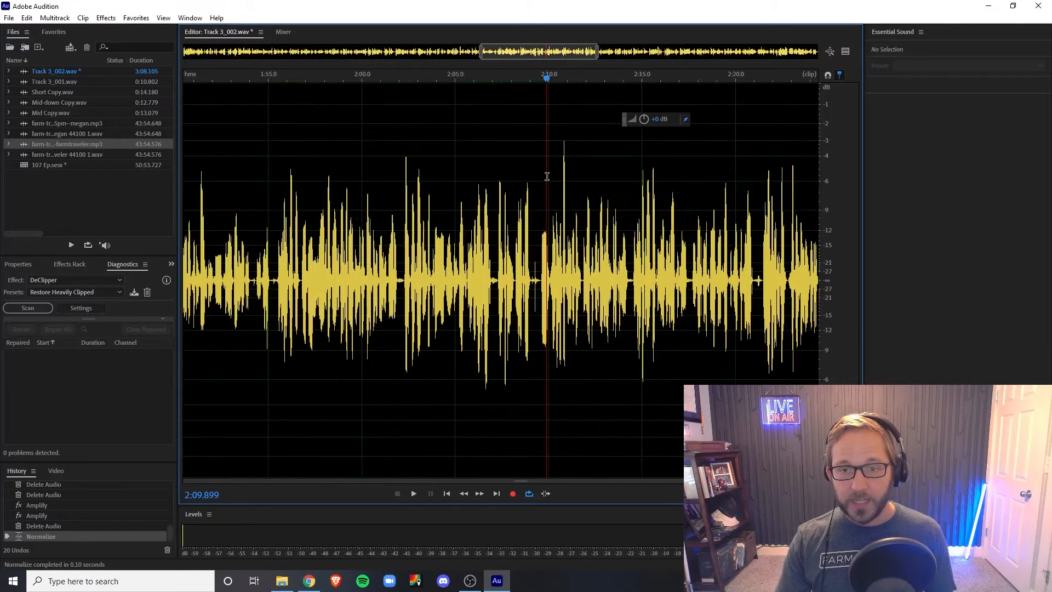
pyautogui.moveTo(592, 235); pyautogui.dragTo(572, 242)
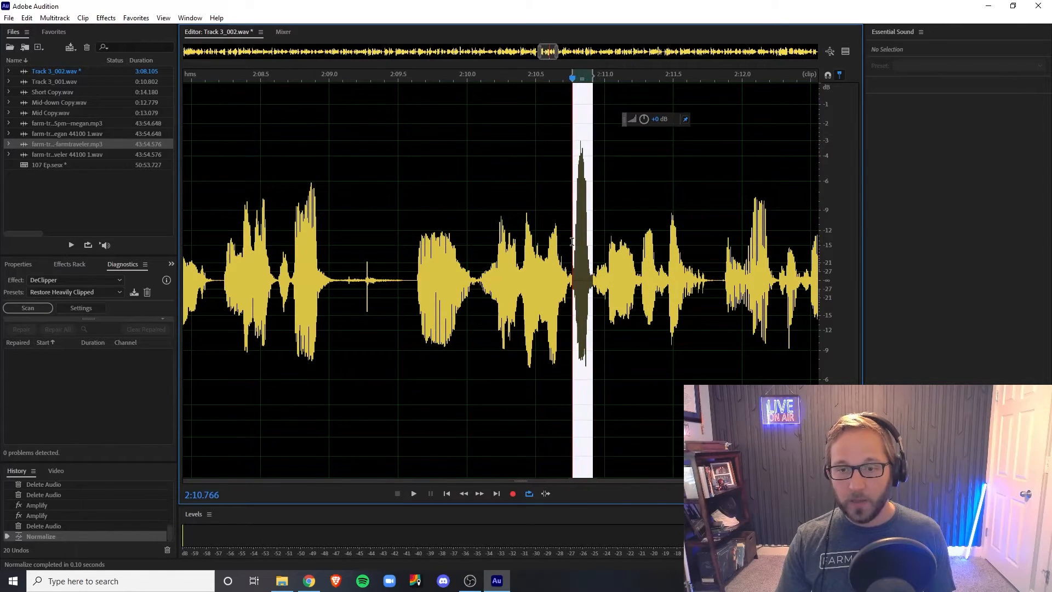
pyautogui.moveTo(633, 121); pyautogui.dragTo(632, 120)
pyautogui.click(617, 167)
pyautogui.scroll(-10, 619, 171)
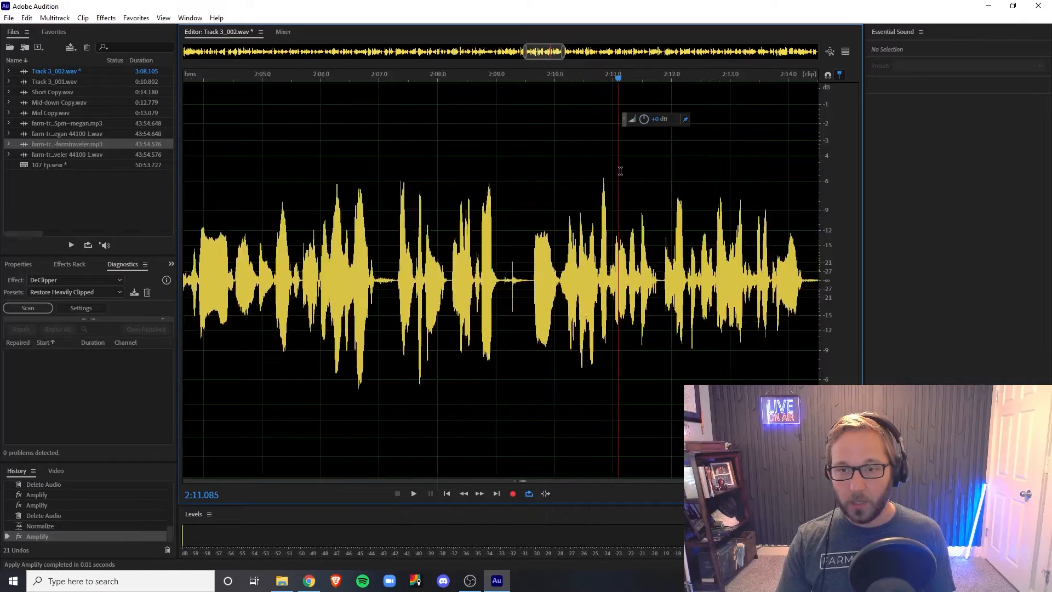
# Lower the volume of the loud peak from 2:42.902 to about 2:43.12.
pyautogui.click(651, 194)
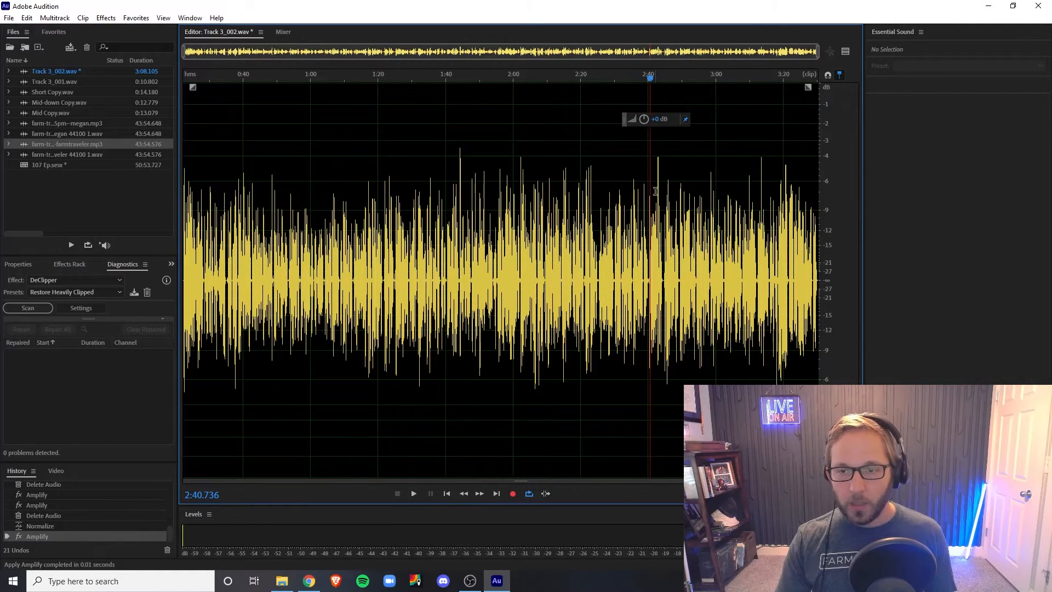
pyautogui.scroll(10, 663, 194)
pyautogui.moveTo(655, 229); pyautogui.dragTo(677, 225)
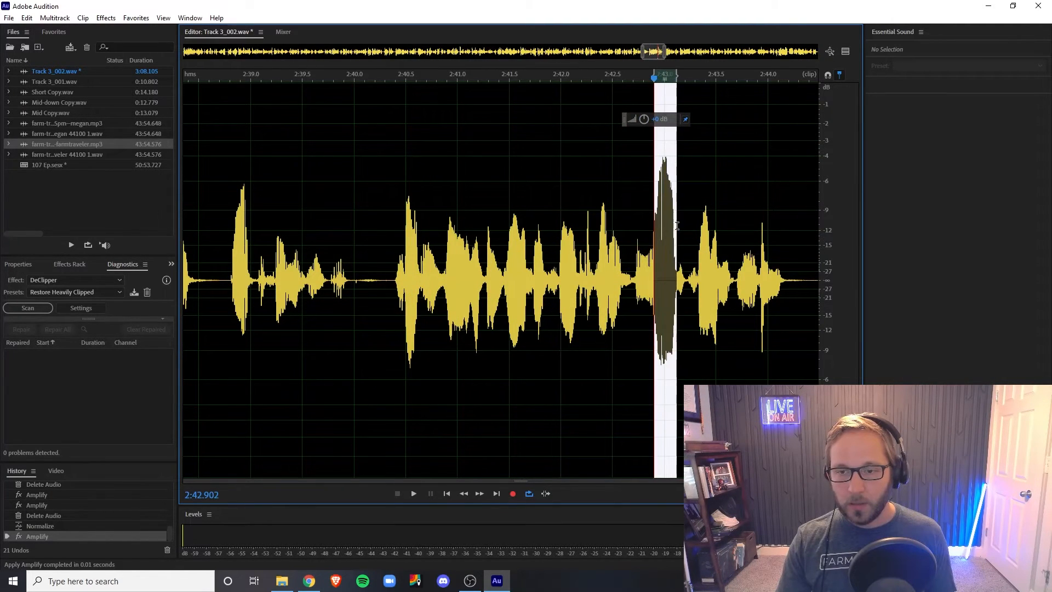
pyautogui.moveTo(643, 120); pyautogui.dragTo(624, 124)
pyautogui.click(600, 153)
pyautogui.scroll(-9, 591, 158)
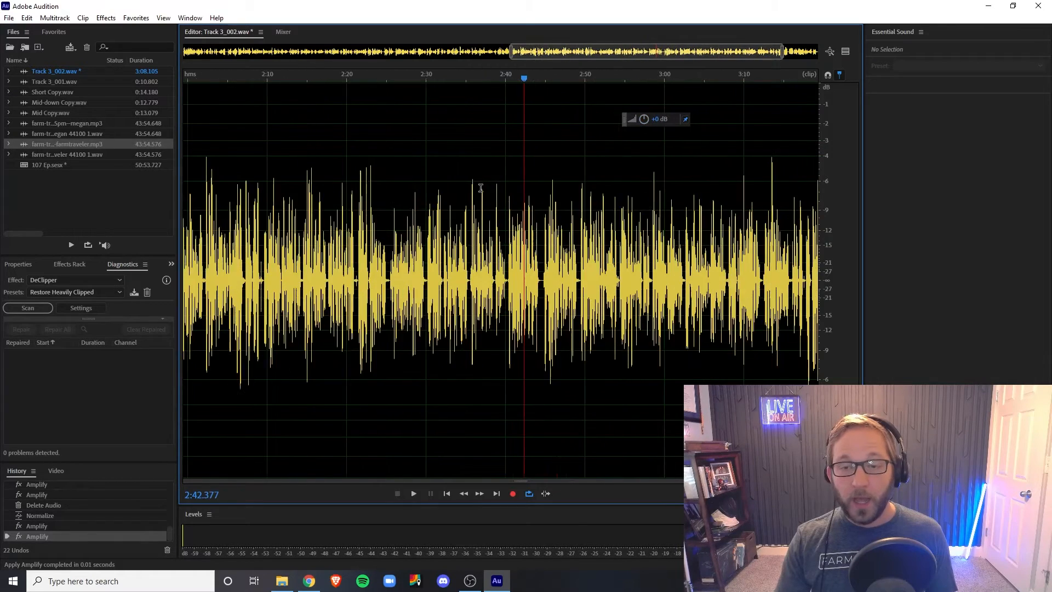
# Lower the volume of the loud peak from 1:44.364 to about 1:44.62.
pyautogui.scroll(10, 324, 198)
pyautogui.moveTo(339, 241); pyautogui.dragTo(387, 248)
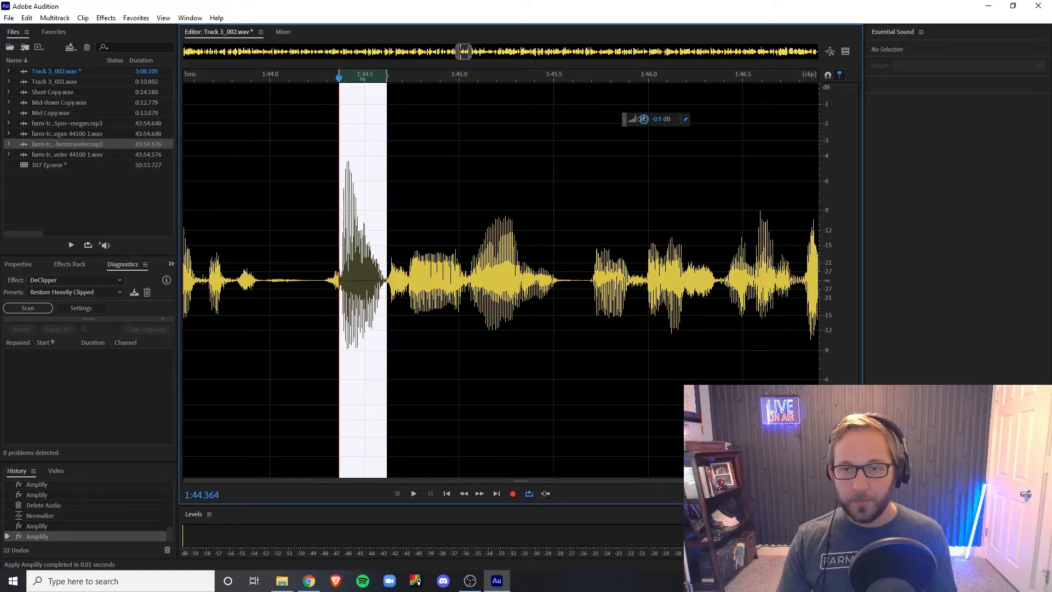
pyautogui.moveTo(643, 119); pyautogui.dragTo(636, 120)
pyautogui.click(556, 162)
pyautogui.scroll(-10, 554, 176)
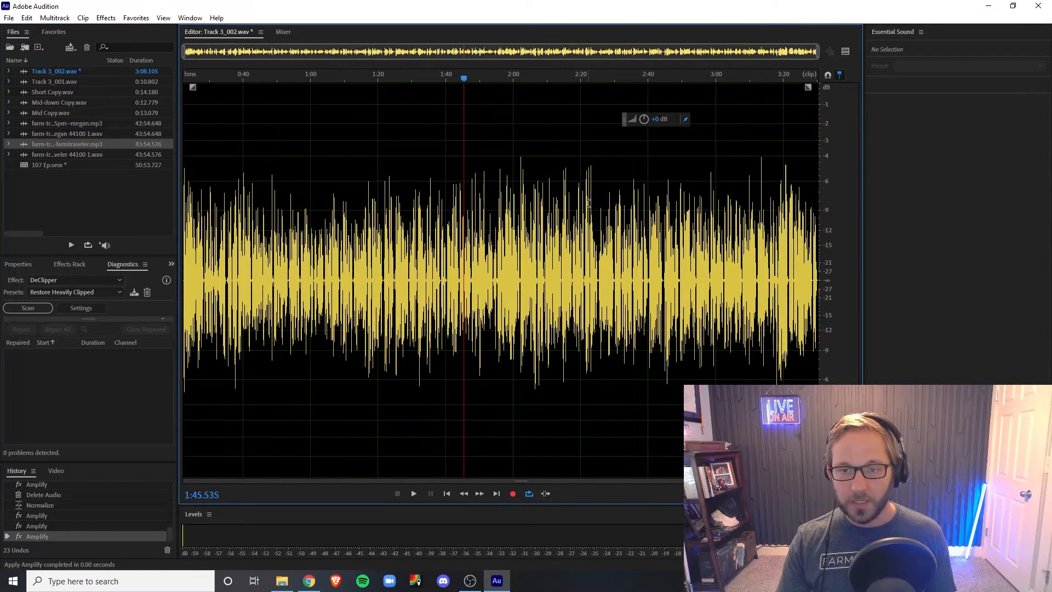
# Lower the audio from 2:21.643 to about 2:23.1 by about 2.4 dB, and lower the peaks from 2:02.261 to about 2:03.5.
pyautogui.scroll(5, 588, 203)
pyautogui.moveTo(599, 213); pyautogui.dragTo(572, 218)
pyautogui.moveTo(645, 120); pyautogui.dragTo(636, 121)
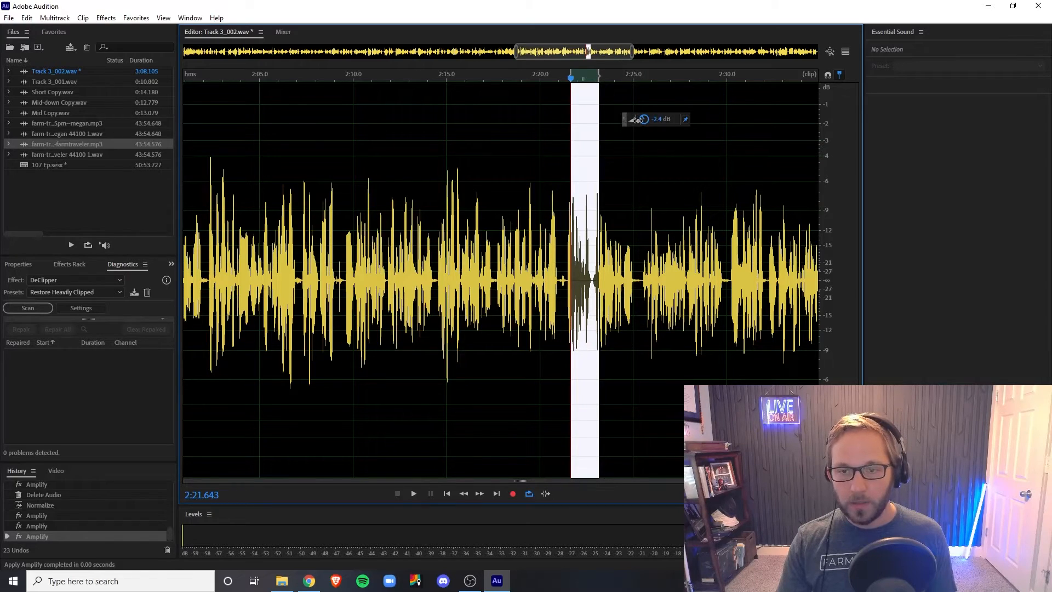
pyautogui.click(548, 172)
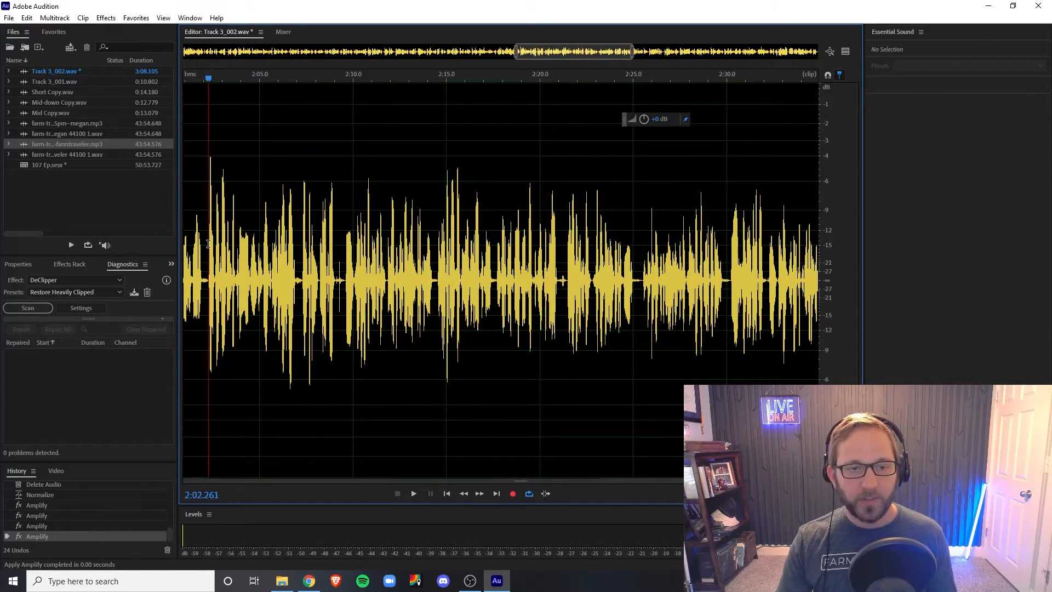
pyautogui.moveTo(208, 244); pyautogui.dragTo(230, 238)
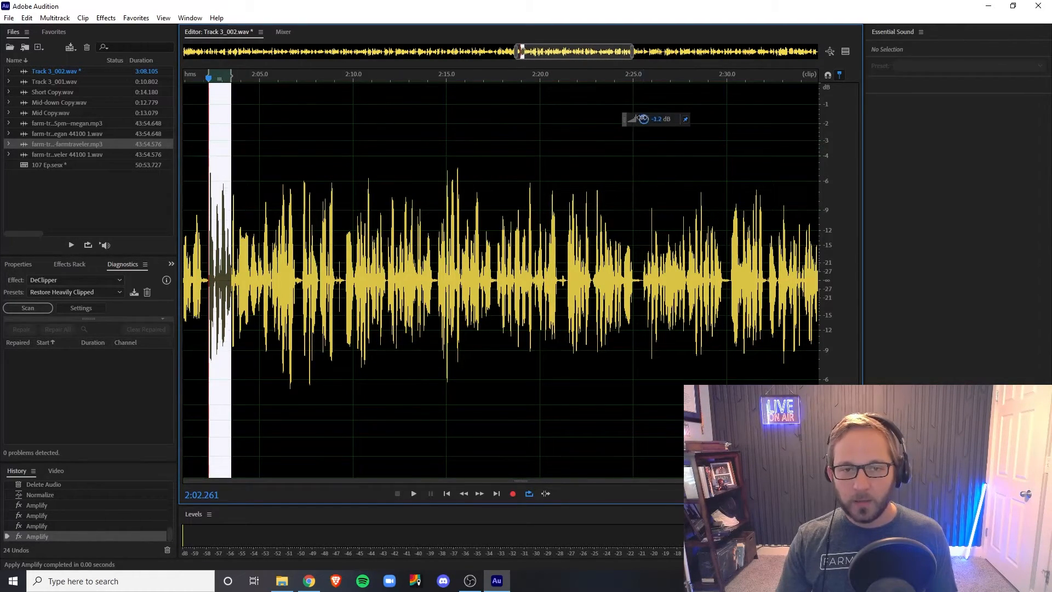
pyautogui.click(550, 156)
pyautogui.scroll(-5, 449, 204)
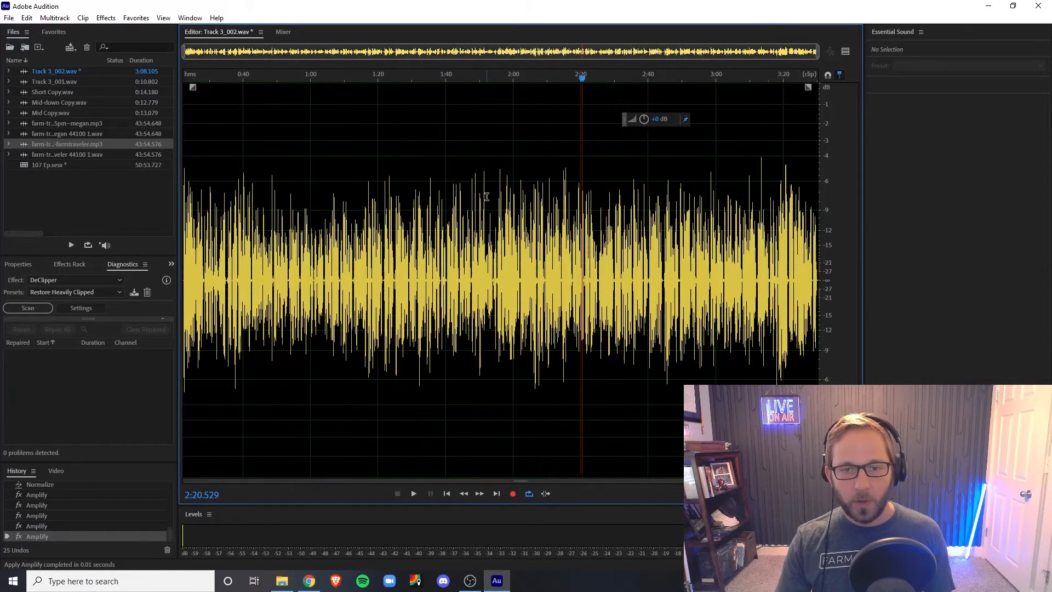
# Save the edited Track 3_002.wav and select its entire waveform.
pyautogui.hotkey('ctrl', 's')
pyautogui.hotkey('ctrl', 'a')
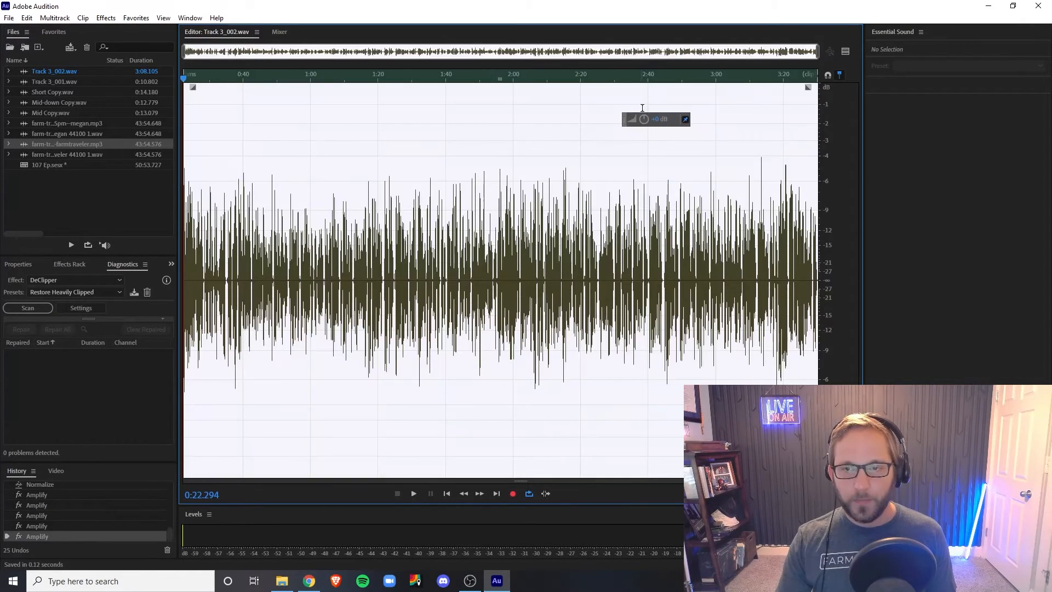
# Raise the volume of the entire Track 3_002.wav waveform and play it back from about 1:00.
pyautogui.moveTo(644, 120); pyautogui.dragTo(655, 119)
pyautogui.click(679, 171)
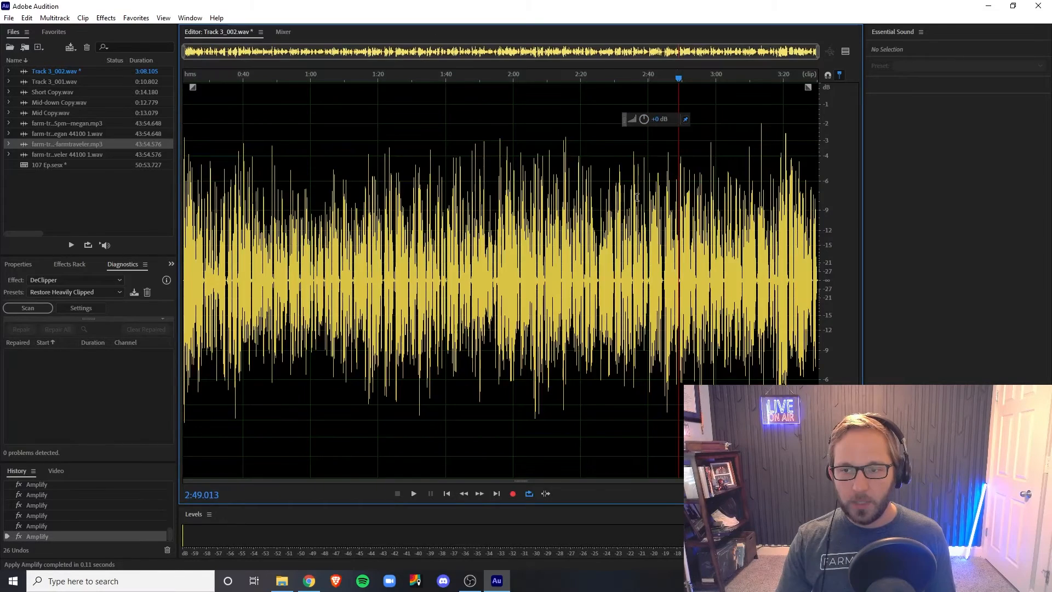
pyautogui.click(288, 221)
pyautogui.hotkey('alt', 'space')
pyautogui.click(312, 175)
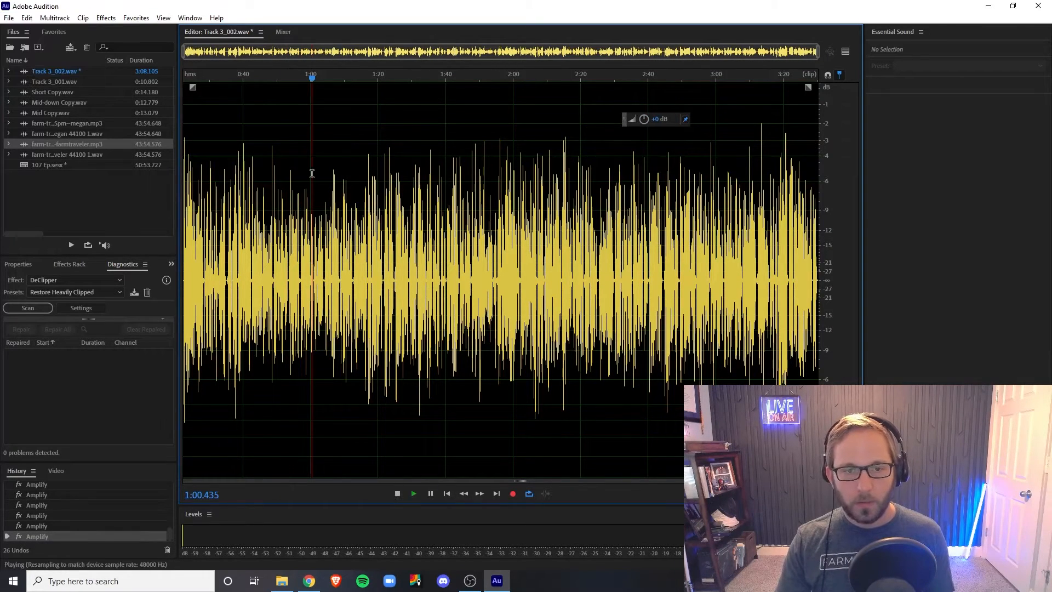
pyautogui.press('space')
pyautogui.scroll(4, 360, 209)
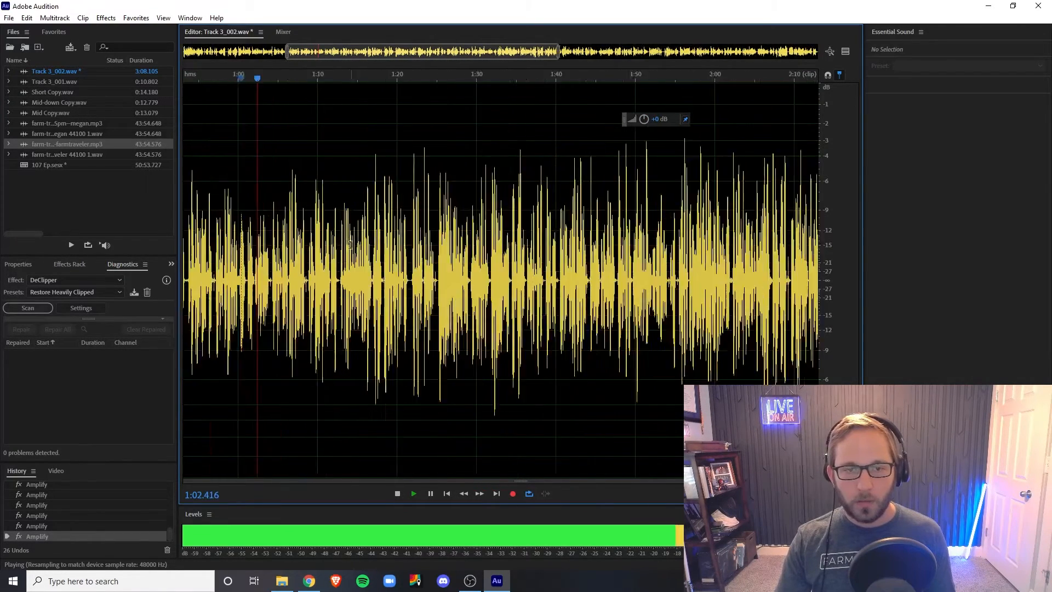
pyautogui.press('space')
# Raise the volume of the quieter section from 0:54.492 to about 1:06.
pyautogui.moveTo(376, 53); pyautogui.dragTo(321, 53)
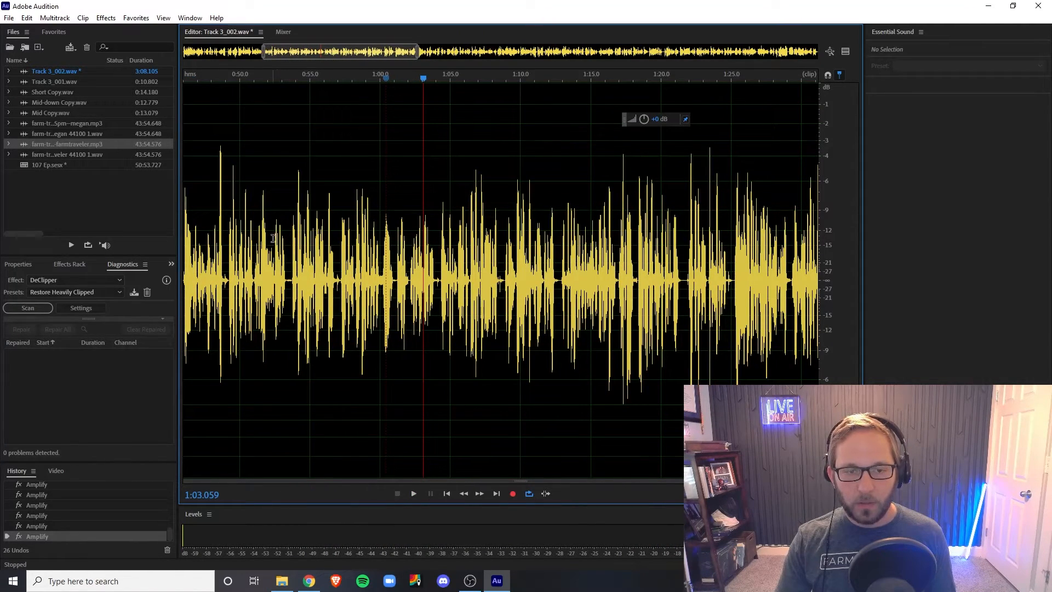
pyautogui.moveTo(335, 241); pyautogui.dragTo(618, 241)
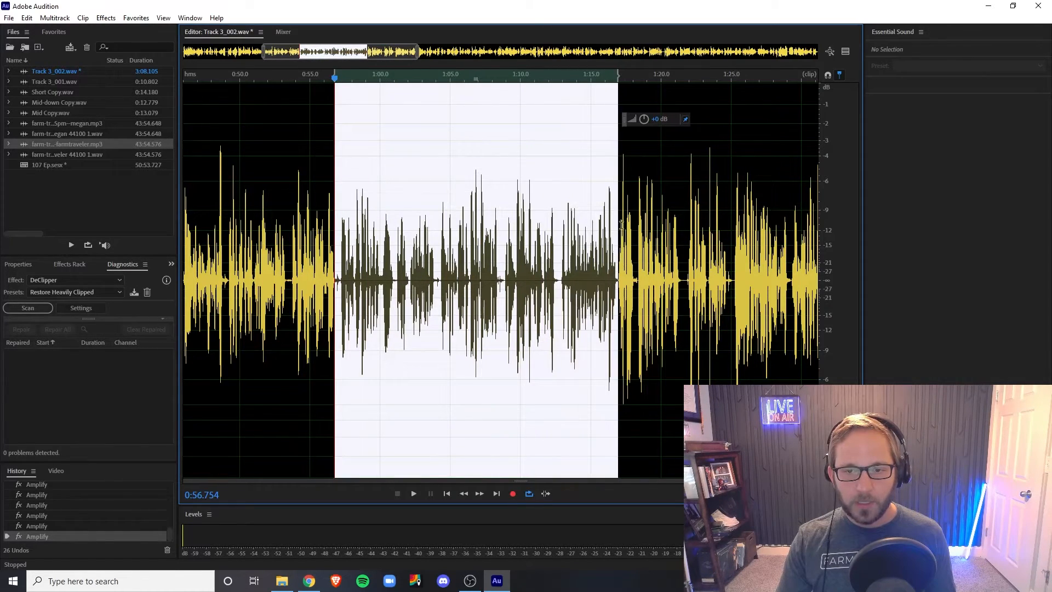
pyautogui.moveTo(469, 222); pyautogui.dragTo(303, 239)
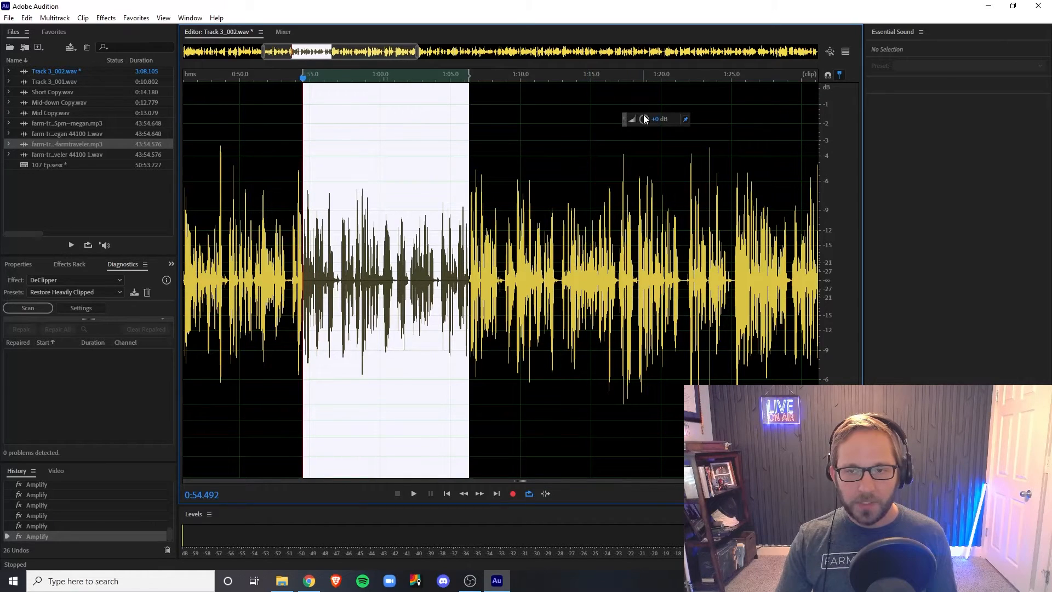
pyautogui.moveTo(643, 118); pyautogui.dragTo(648, 117)
pyautogui.click(597, 189)
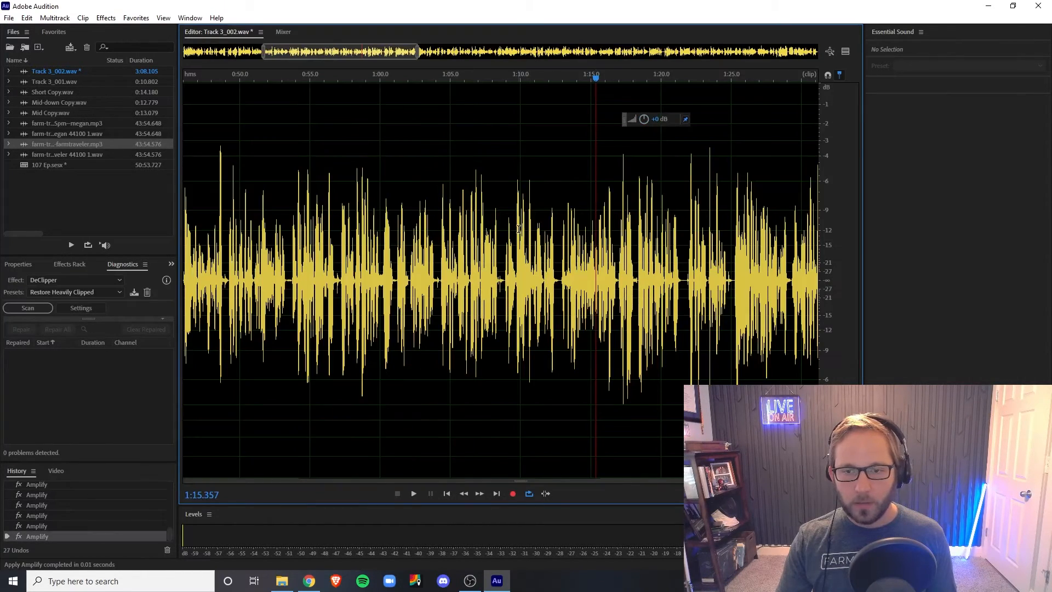
# Raise the volume of the quiet passage from about 1:11 to 1:17, save Track 3_002.wav and return to the 107 Ep.sesx multitrack session.
pyautogui.moveTo(531, 232); pyautogui.dragTo(652, 119)
pyautogui.click(713, 201)
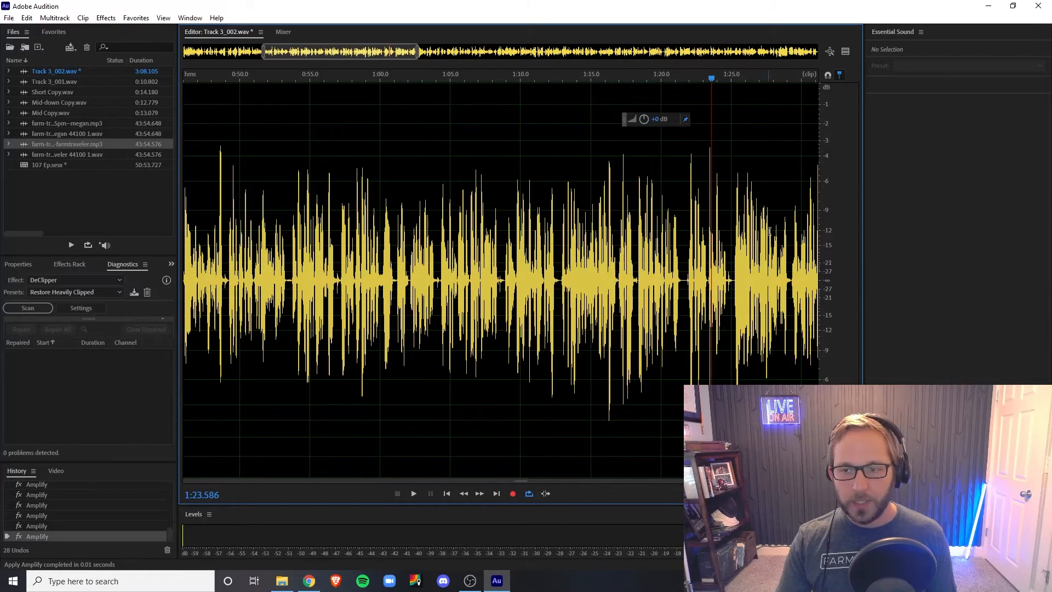
pyautogui.scroll(-5, 744, 230)
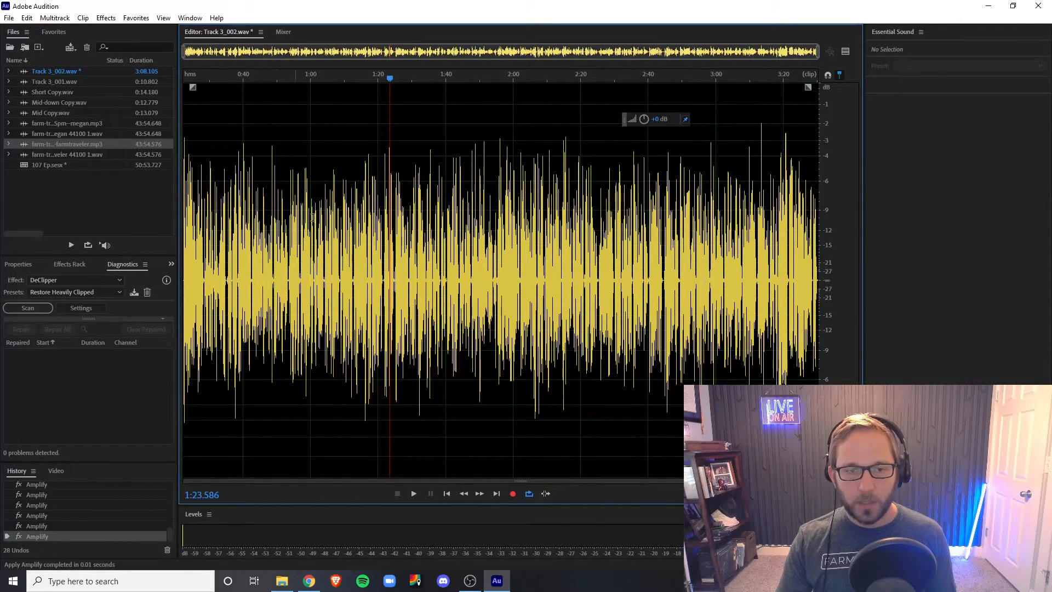
pyautogui.press('0')
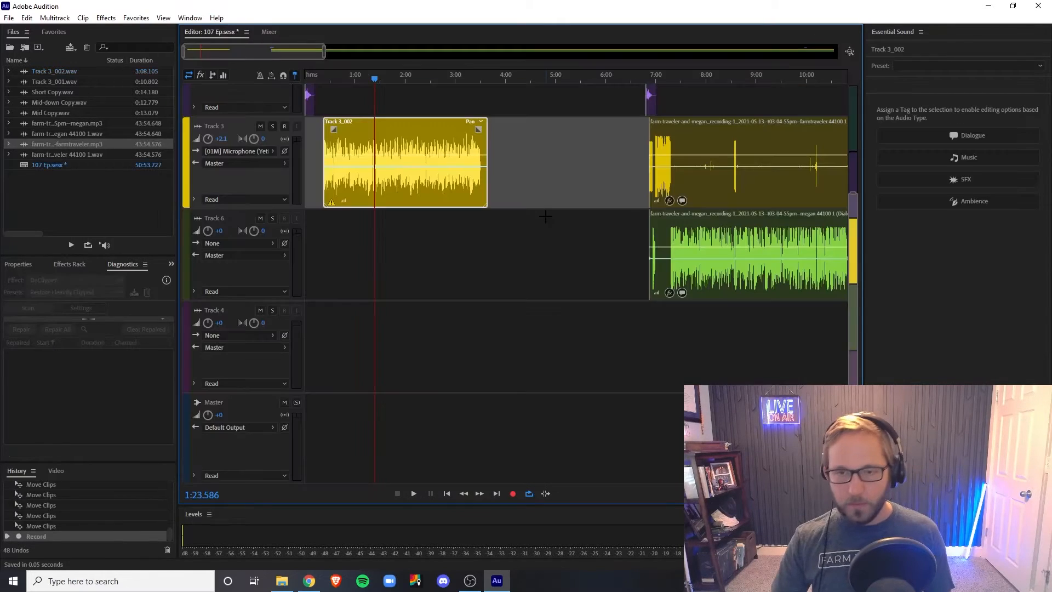
# Move the Track 3_002 clip to start at about 0:05 over the intro music and play the transition.
pyautogui.click(308, 80)
pyautogui.scroll(5, 308, 80)
pyautogui.moveTo(472, 133); pyautogui.dragTo(389, 130)
pyautogui.press('space')
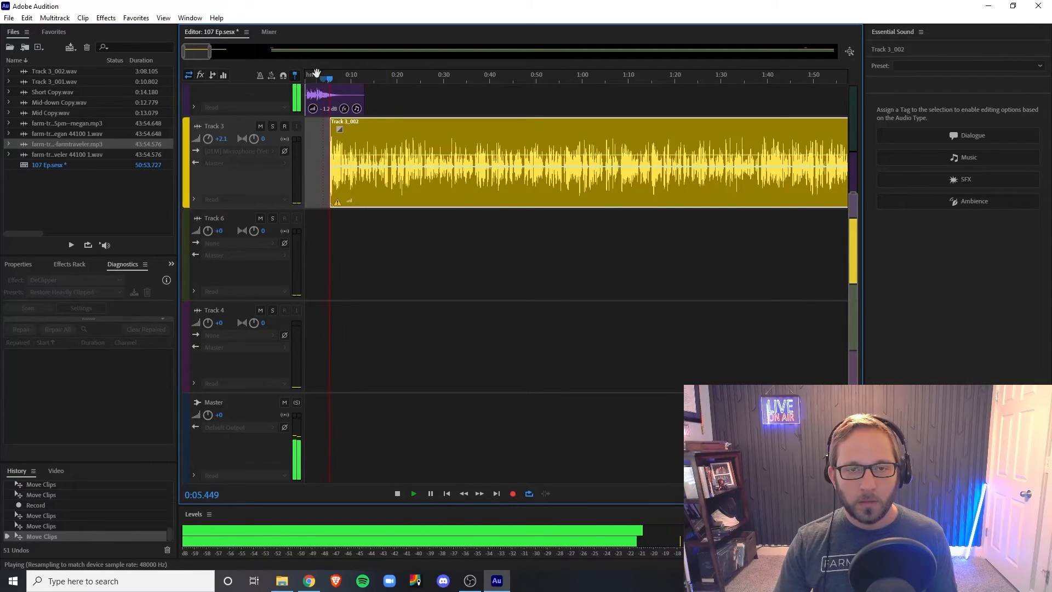
pyautogui.scroll(3, 321, 81)
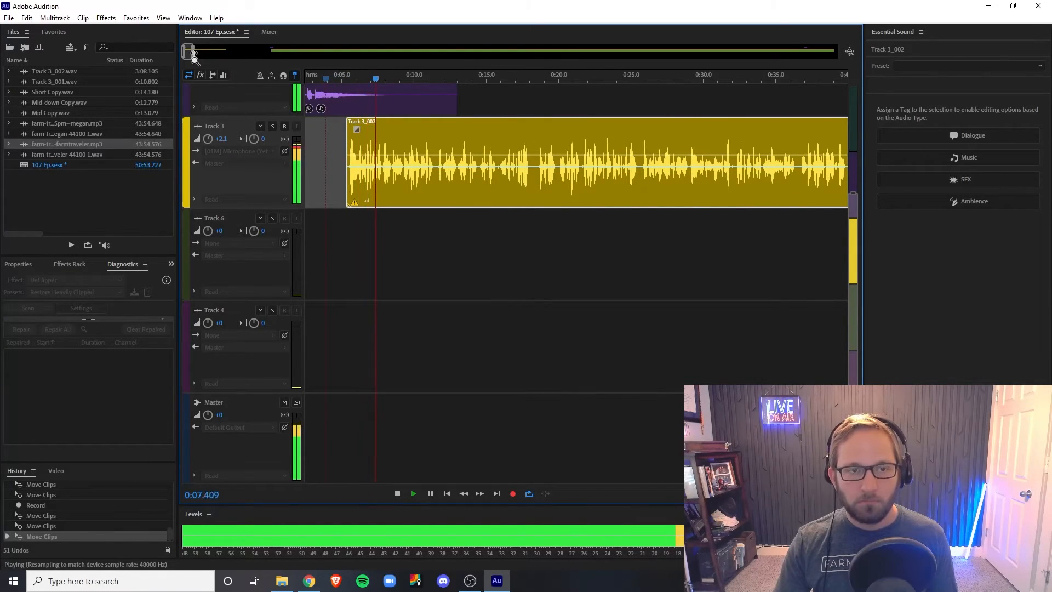
pyautogui.scroll(-2, 194, 53)
pyautogui.press('space')
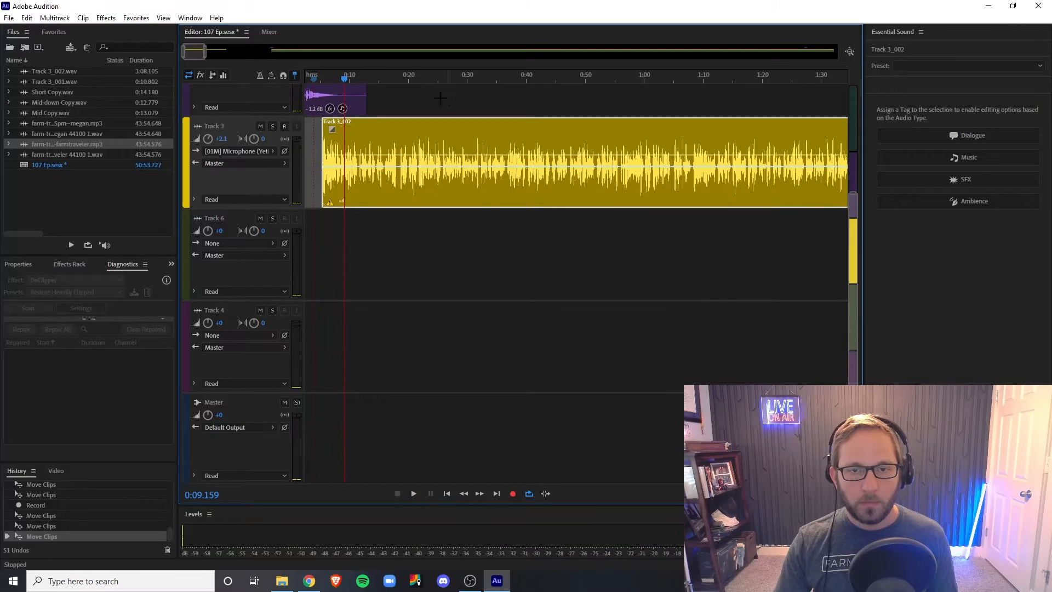
# Move the interview clips and their music earlier, so the interview starts at about 3:26, just after the spoken intro.
pyautogui.moveTo(188, 53); pyautogui.dragTo(265, 53)
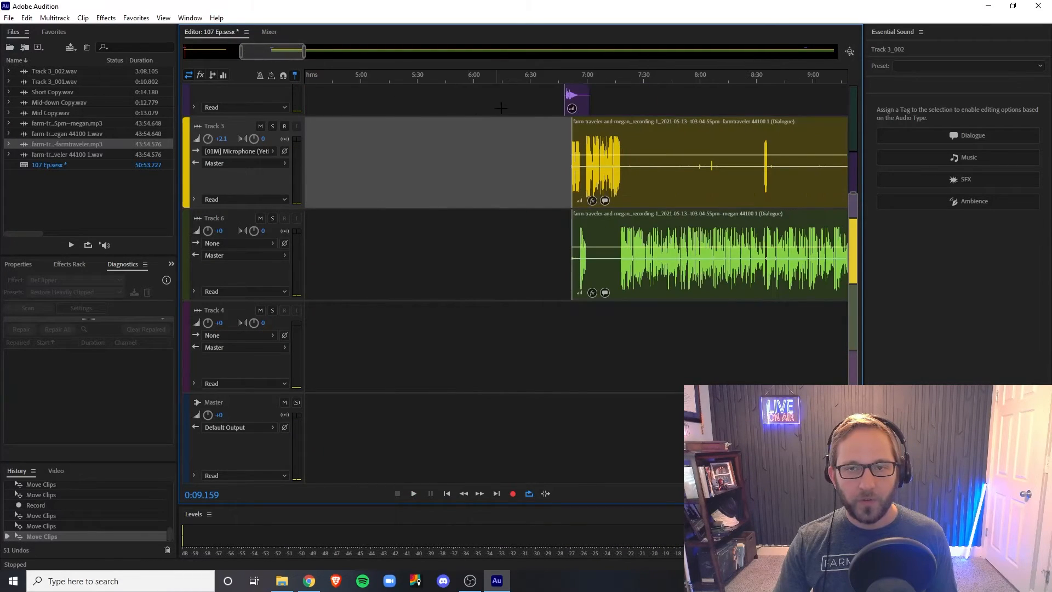
pyautogui.moveTo(673, 255); pyautogui.dragTo(382, 155)
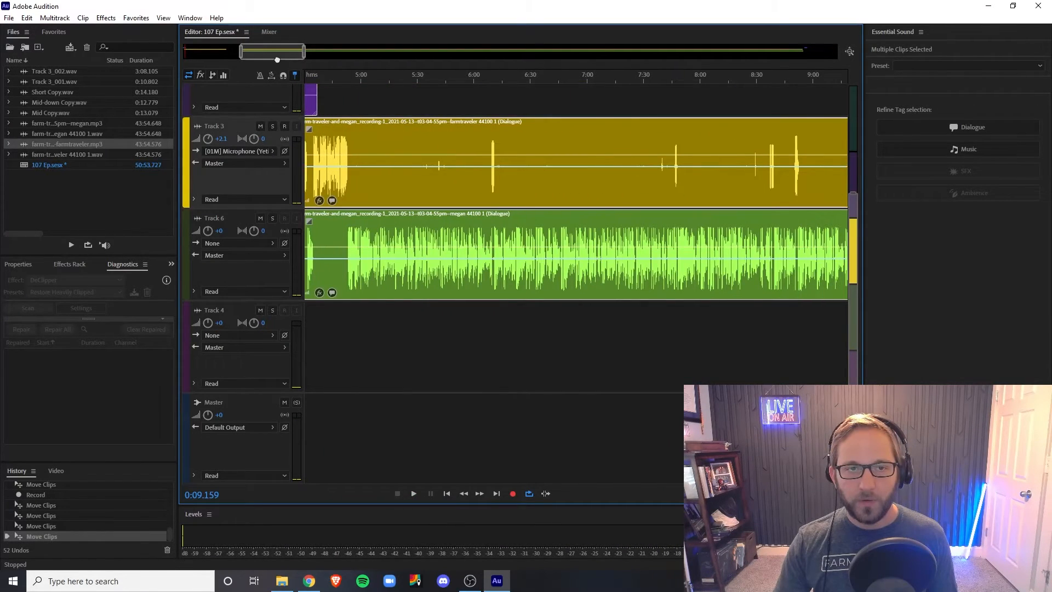
pyautogui.moveTo(278, 60); pyautogui.dragTo(246, 59)
pyautogui.moveTo(695, 146); pyautogui.dragTo(580, 145)
pyautogui.click(455, 80)
pyautogui.scroll(2, 454, 80)
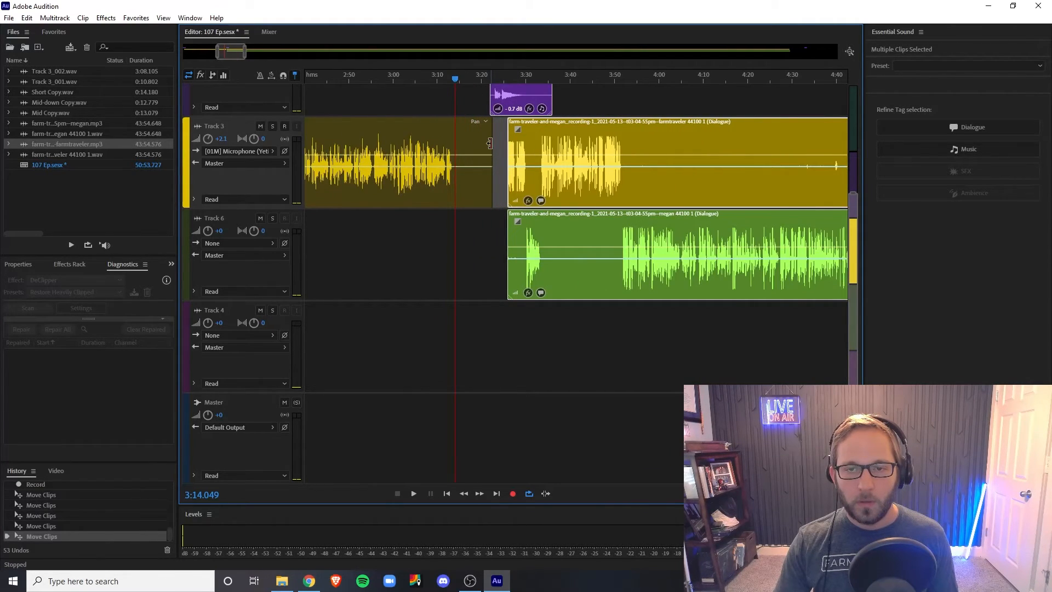
# Trim the silent end of Track 3_002, move the interview clips and music to start the interview at about 3:17.6, and play the transition.
pyautogui.moveTo(490, 143); pyautogui.dragTo(464, 143)
pyautogui.moveTo(596, 306); pyautogui.dragTo(489, 85)
pyautogui.moveTo(644, 134); pyautogui.dragTo(608, 134)
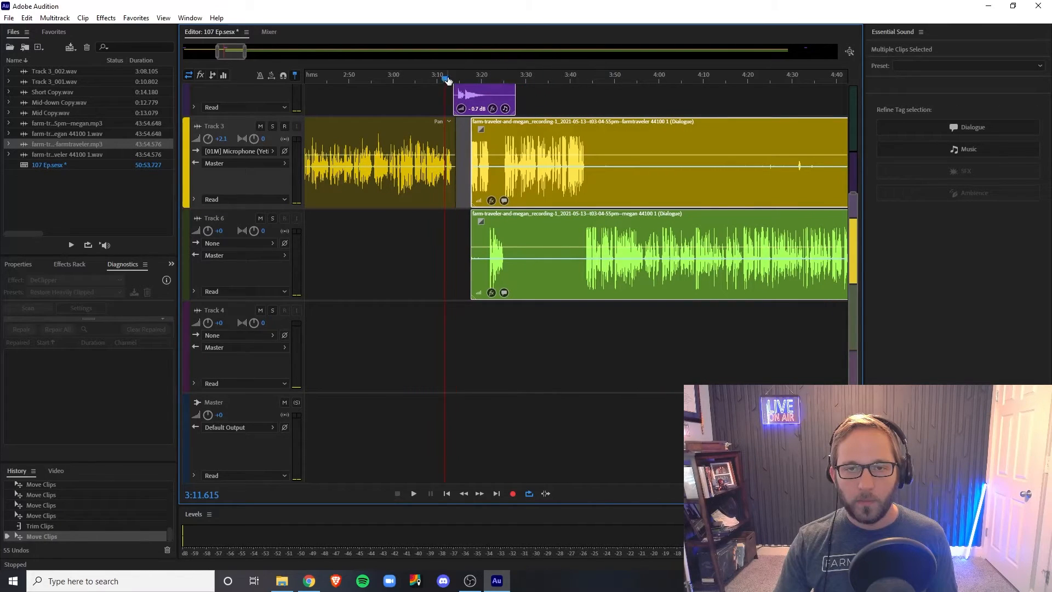
pyautogui.scroll(3, 447, 80)
pyautogui.press('space')
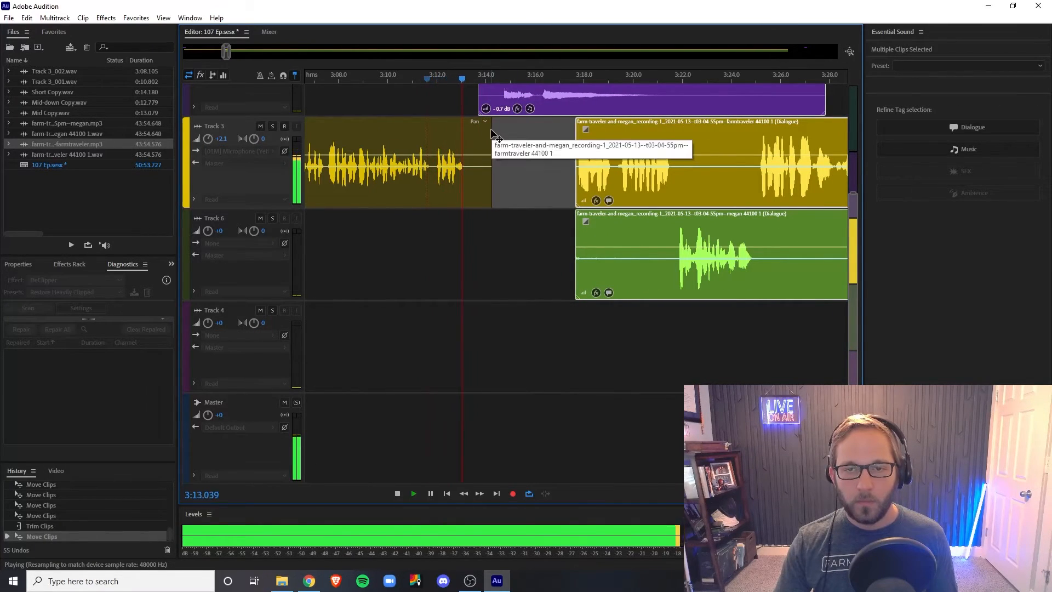
# Trim Track 3_002 to end at about 3:13.3, move the interview clips to about 3:16.4 with their music, and play the transition.
pyautogui.moveTo(639, 259); pyautogui.dragTo(622, 259)
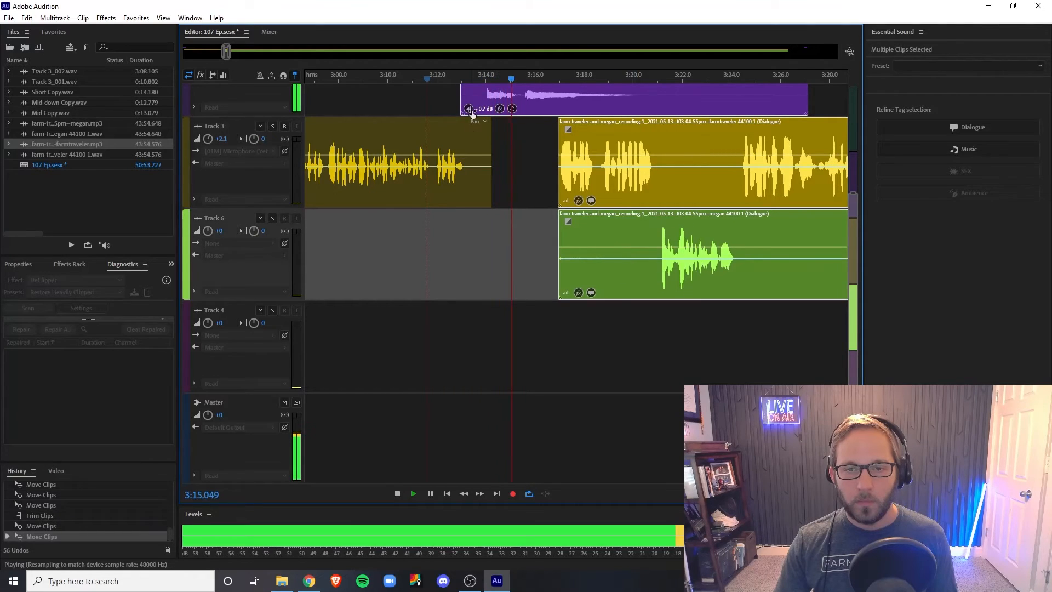
pyautogui.moveTo(492, 148); pyautogui.dragTo(468, 148)
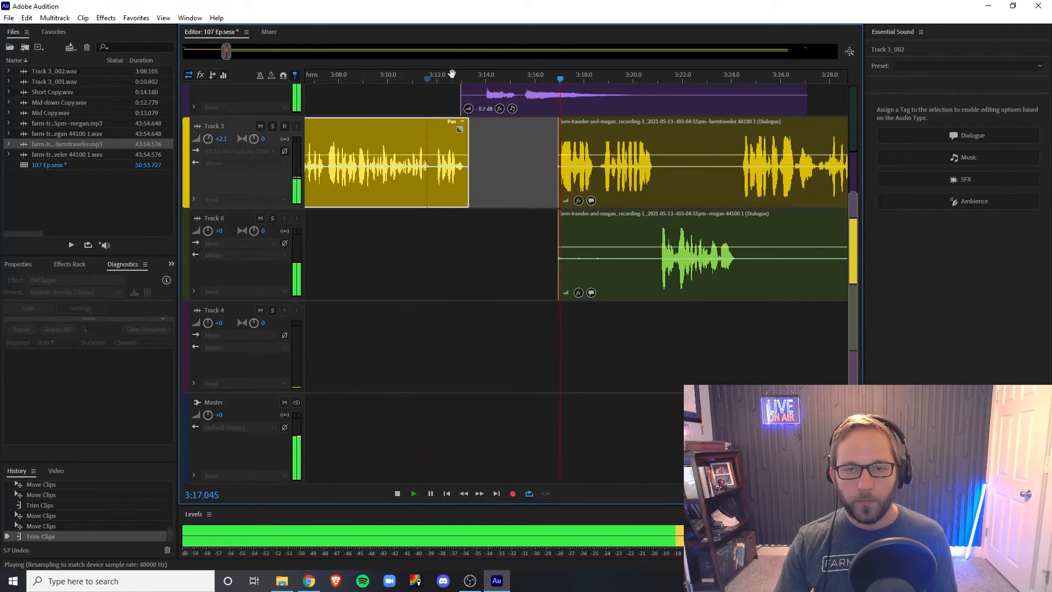
pyautogui.click(455, 78)
pyautogui.press('space')
pyautogui.click(612, 316)
pyautogui.moveTo(612, 316); pyautogui.dragTo(571, 110)
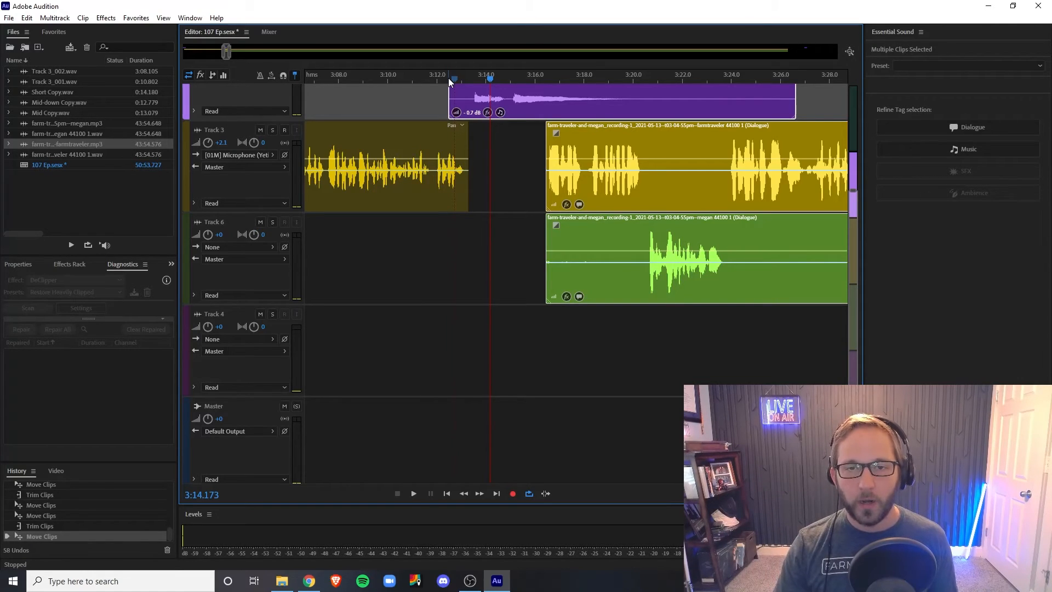
pyautogui.press('space')
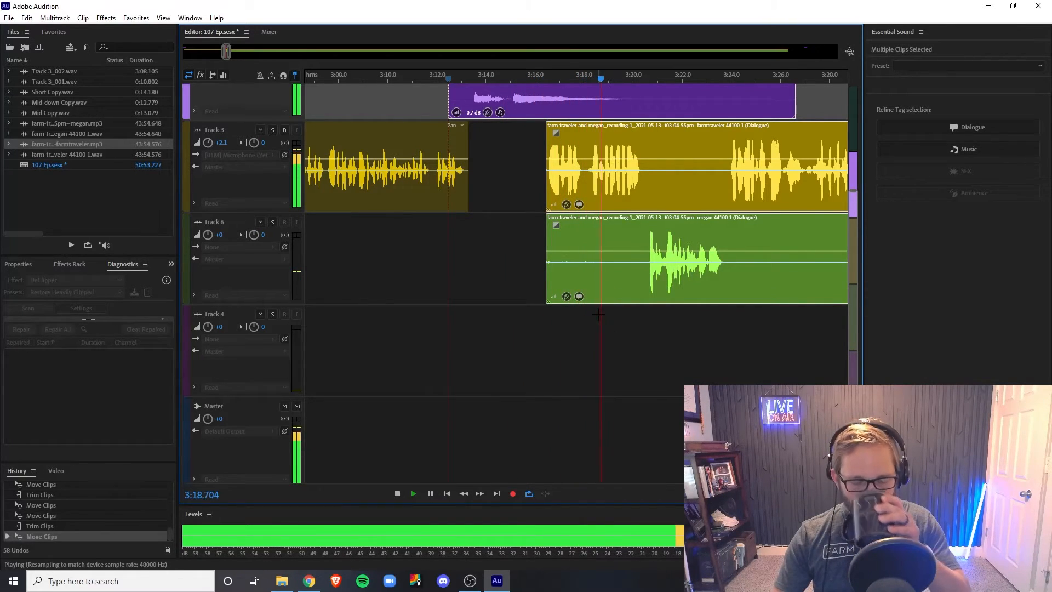
# Move only the two interview voice clips slightly later to about 3:16.8, leaving the music in place, and play their start.
pyautogui.press('space')
pyautogui.click(668, 330)
pyautogui.moveTo(702, 185); pyautogui.dragTo(712, 187)
pyautogui.click(545, 78)
pyautogui.press('space')
pyautogui.press('space')
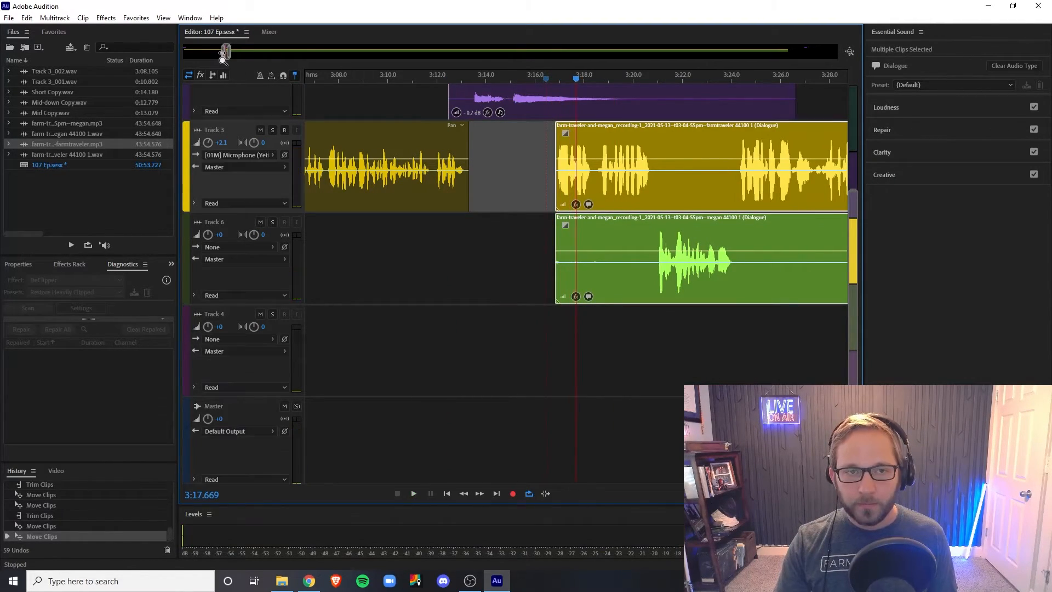
# Tag the Track 3_002 clip as Dialogue and enable its Clarity EQ with the Background Voice preset at an amount of 3.0.
pyautogui.scroll(-5, 237, 55)
pyautogui.moveTo(453, 62); pyautogui.dragTo(136, 43)
pyautogui.scroll(-3, 445, 77)
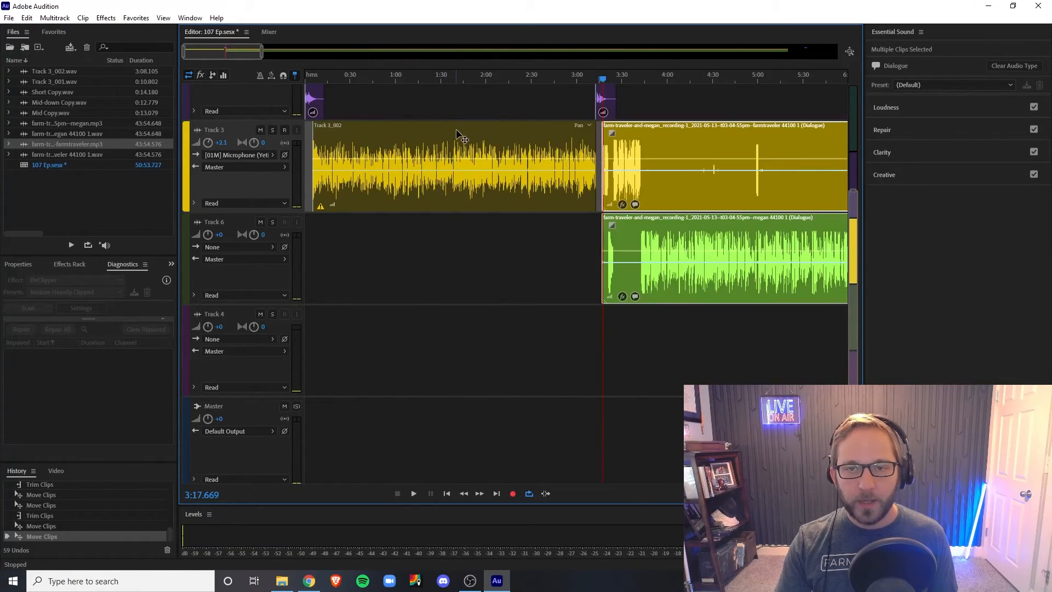
pyautogui.click(456, 130)
pyautogui.click(932, 135)
pyautogui.click(921, 108)
pyautogui.click(921, 109)
pyautogui.click(912, 151)
pyautogui.click(881, 237)
pyautogui.moveTo(930, 285); pyautogui.dragTo(929, 283)
# Play Track 3_002 from about 1:27 while adjusting its clip level, stop playback and save the session.
pyautogui.press('space')
pyautogui.click(436, 78)
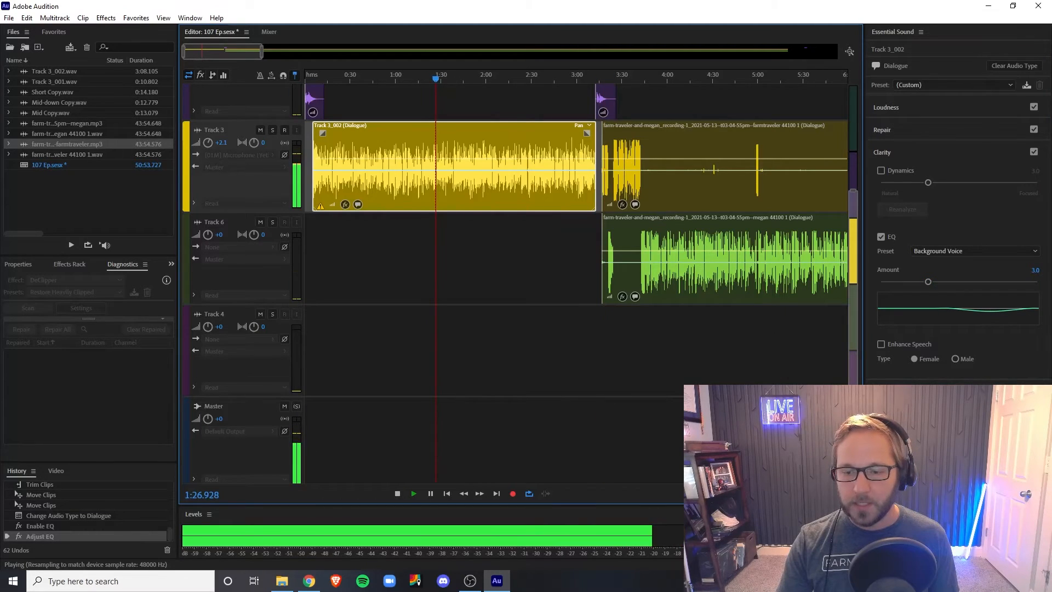
pyautogui.click(929, 281)
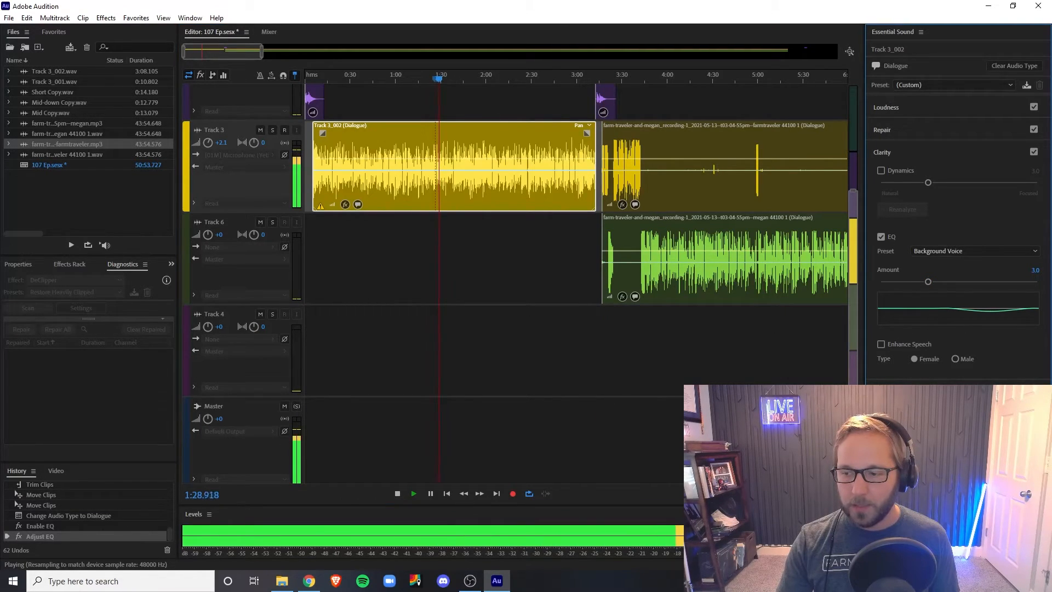
pyautogui.moveTo(959, 529); pyautogui.dragTo(973, 528)
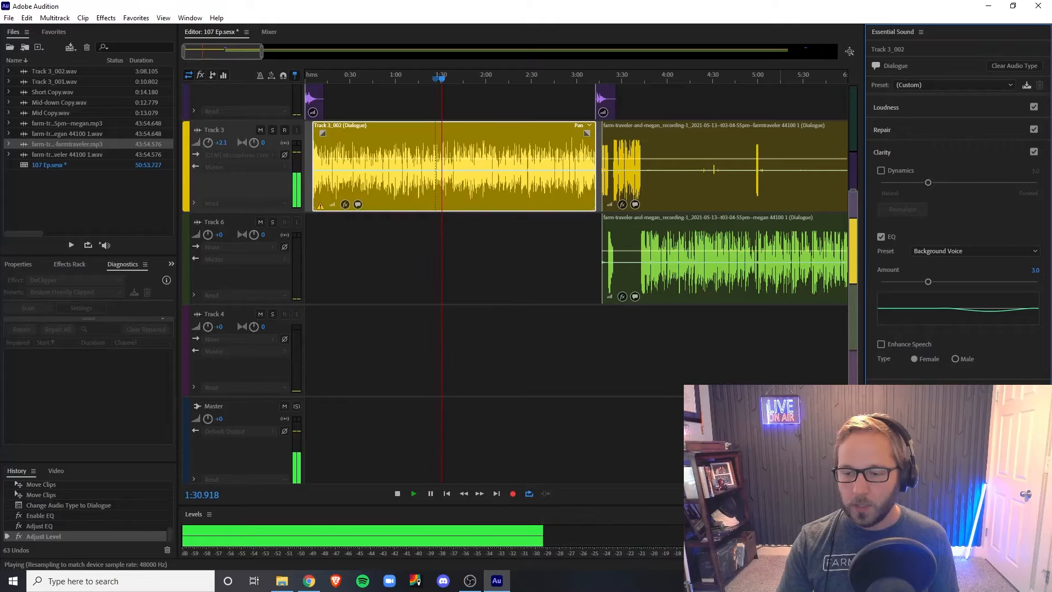
pyautogui.press('XF86AudioLowerVolume')
pyautogui.press('XF86AudioLowerVolume')
pyautogui.press('XF86AudioLowerVolume')
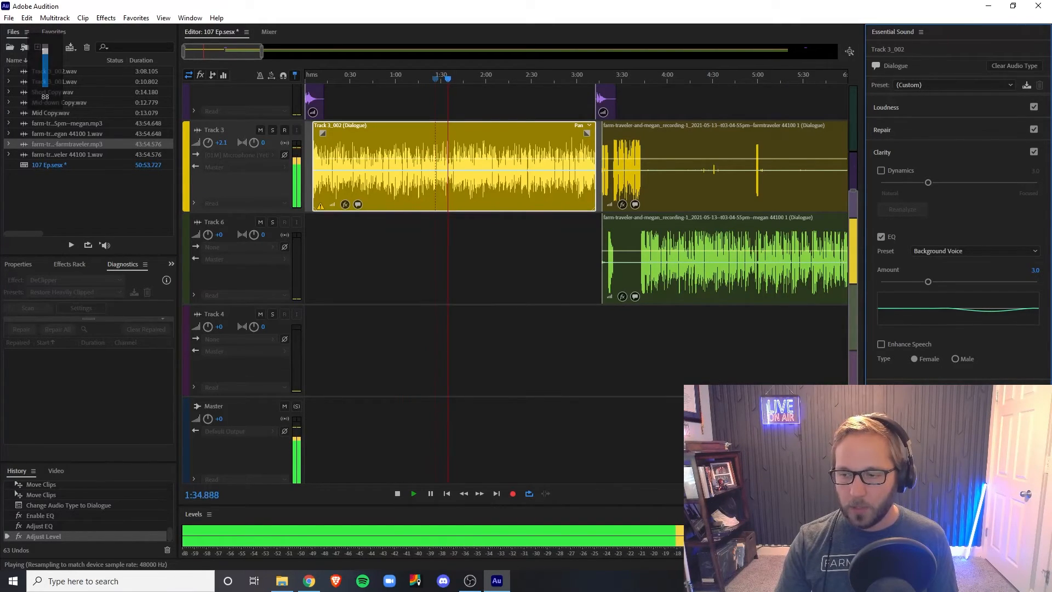
pyautogui.click(662, 349)
pyautogui.press('space')
pyautogui.hotkey('ctrl', 's')
# Move the Mid-down music clip earlier to start at about 47:00.6, overlapping the interview's end, and play the transition.
pyautogui.moveTo(234, 59); pyautogui.dragTo(782, 62)
pyautogui.moveTo(821, 102); pyautogui.dragTo(703, 101)
pyautogui.scroll(3, 689, 81)
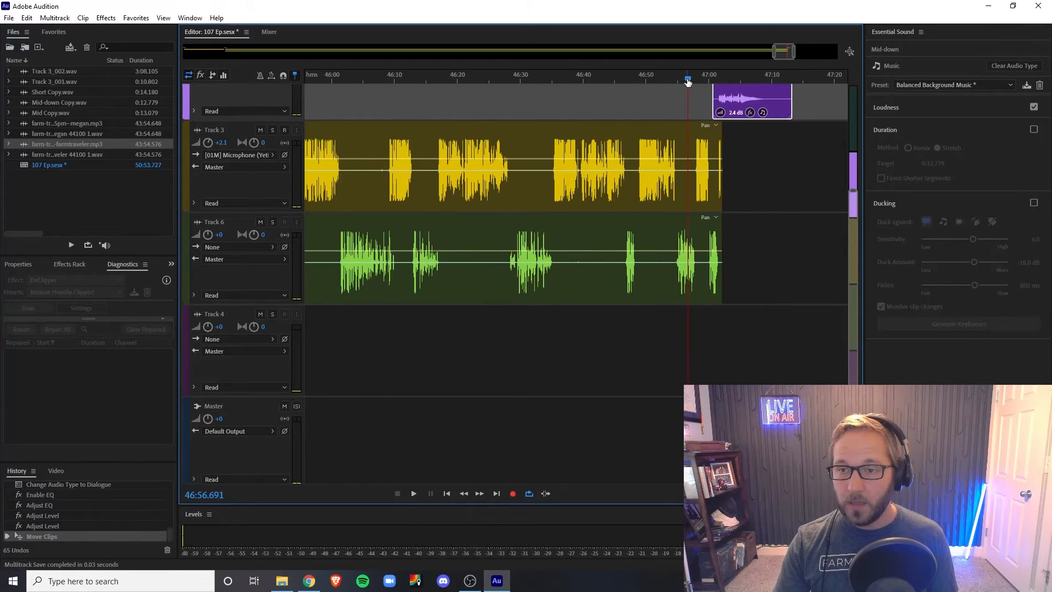
pyautogui.press('space')
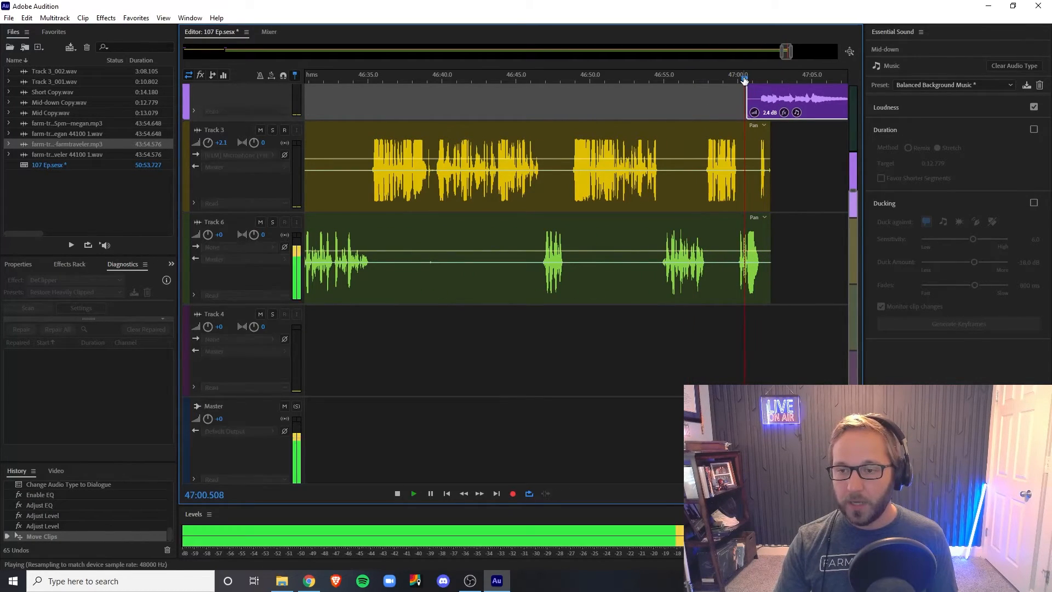
pyautogui.press('space')
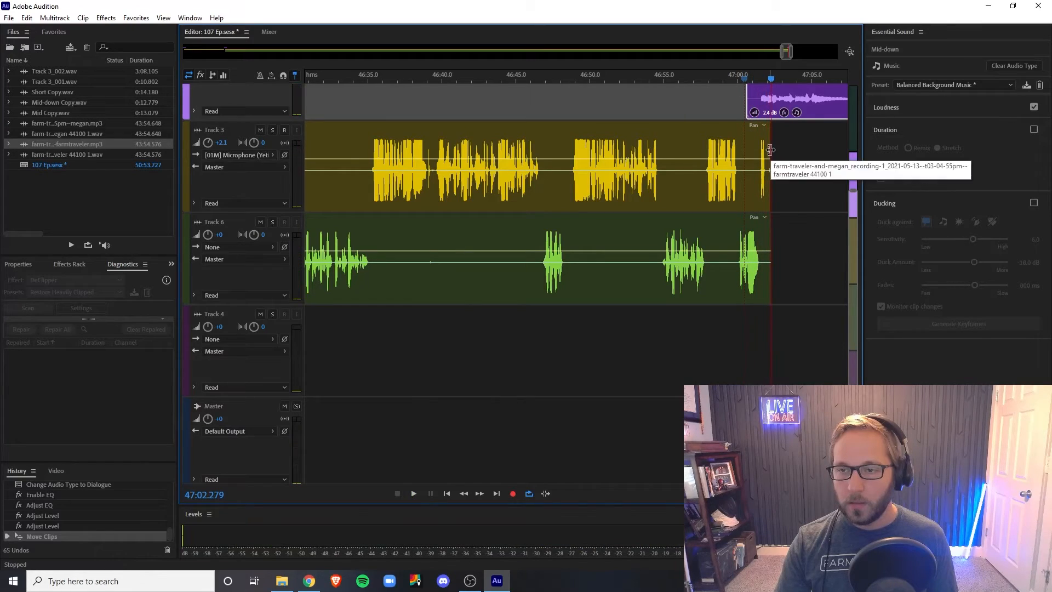
# Trim the end of Track 3's interview clip to about 47:01.9, play the transition into the music, and save the session.
pyautogui.click(766, 149)
pyautogui.click(766, 149)
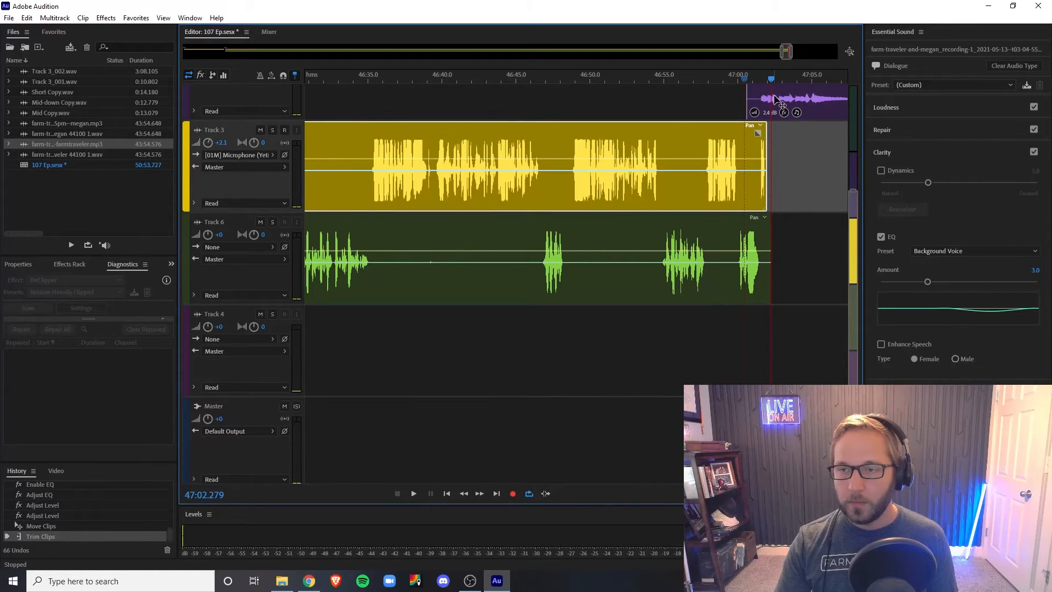
pyautogui.click(740, 88)
pyautogui.press('space')
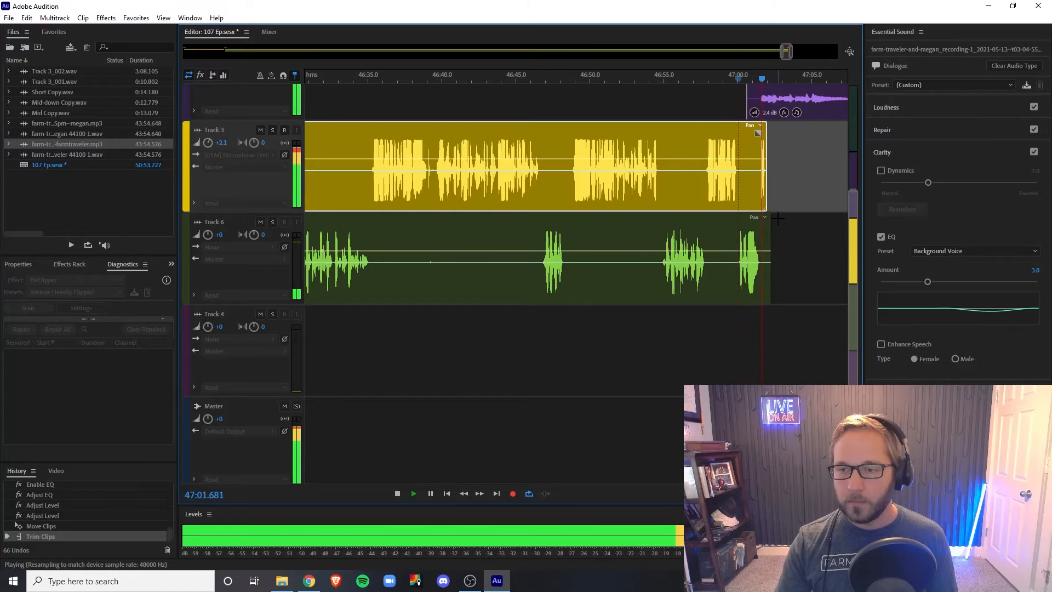
pyautogui.press('space')
pyautogui.click(732, 97)
pyautogui.hotkey('ctrl', 's')
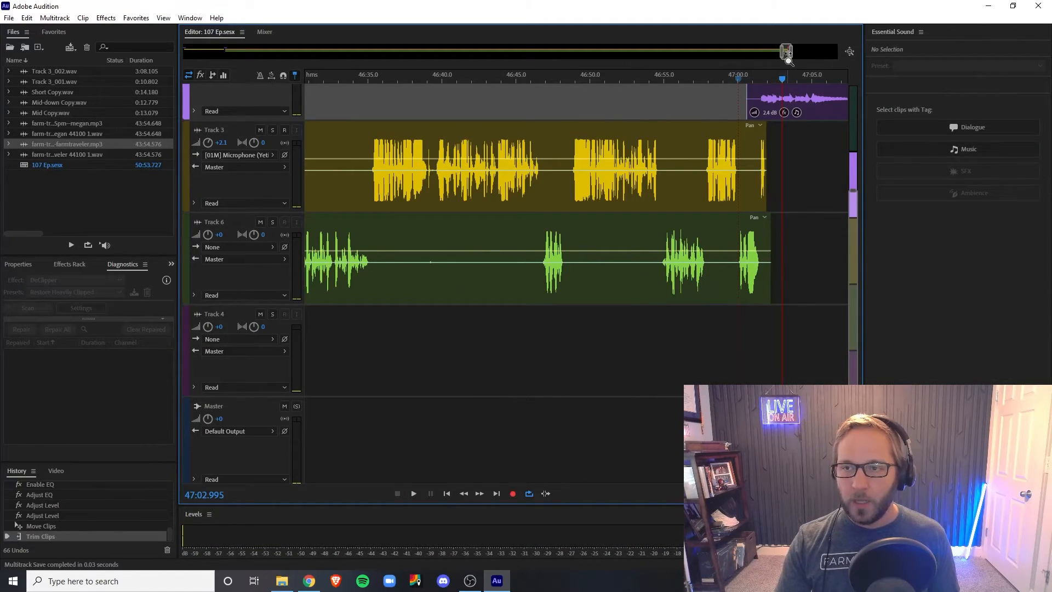
# Arm Track 3 and record a closing narration of about 53 seconds into it, starting at about 47:10.5.
pyautogui.moveTo(786, 52); pyautogui.dragTo(796, 53)
pyautogui.click(527, 78)
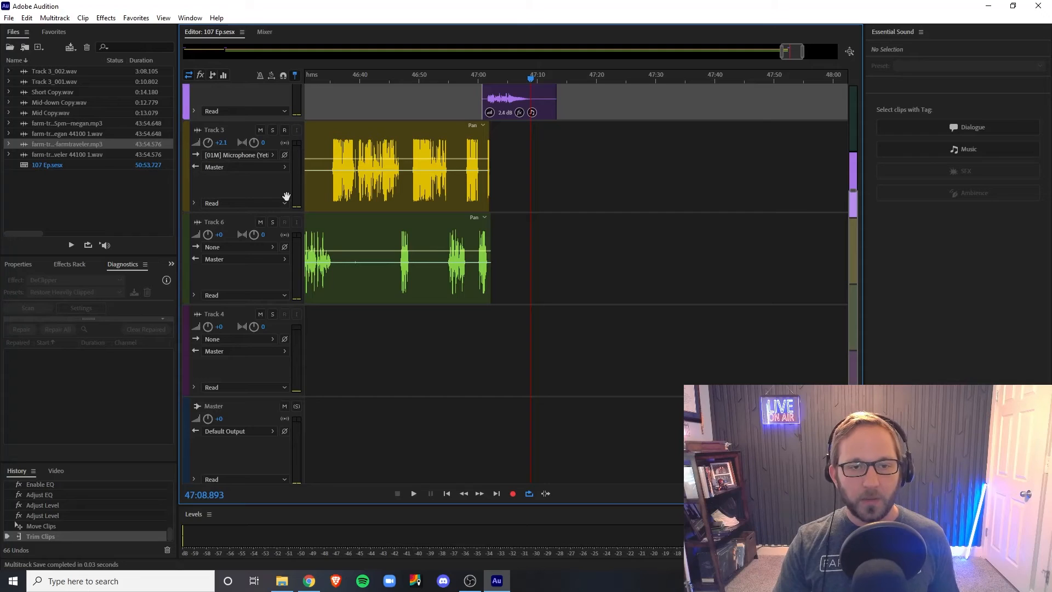
pyautogui.click(284, 131)
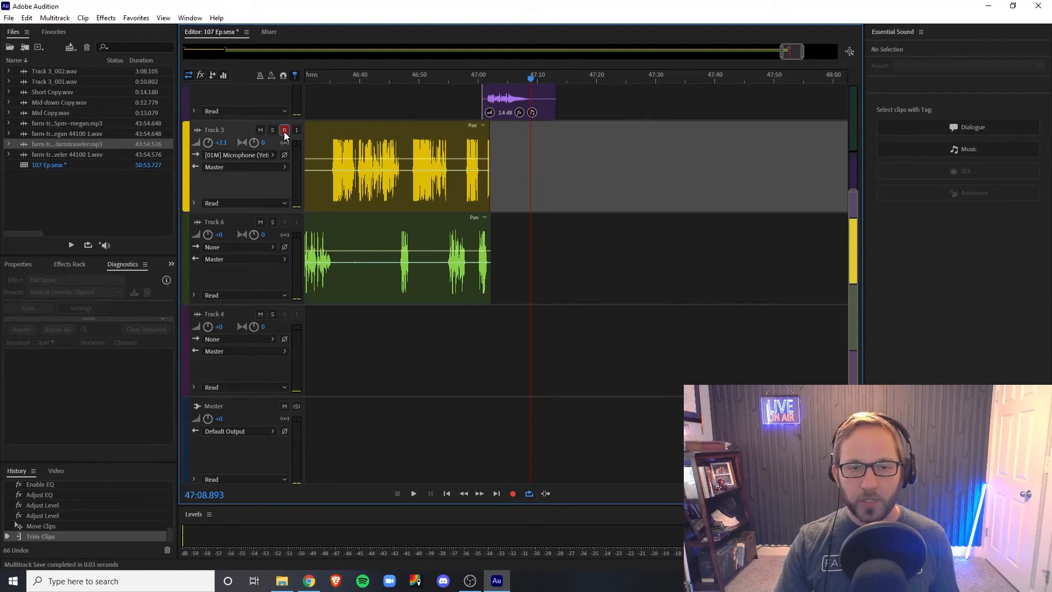
pyautogui.click(261, 156)
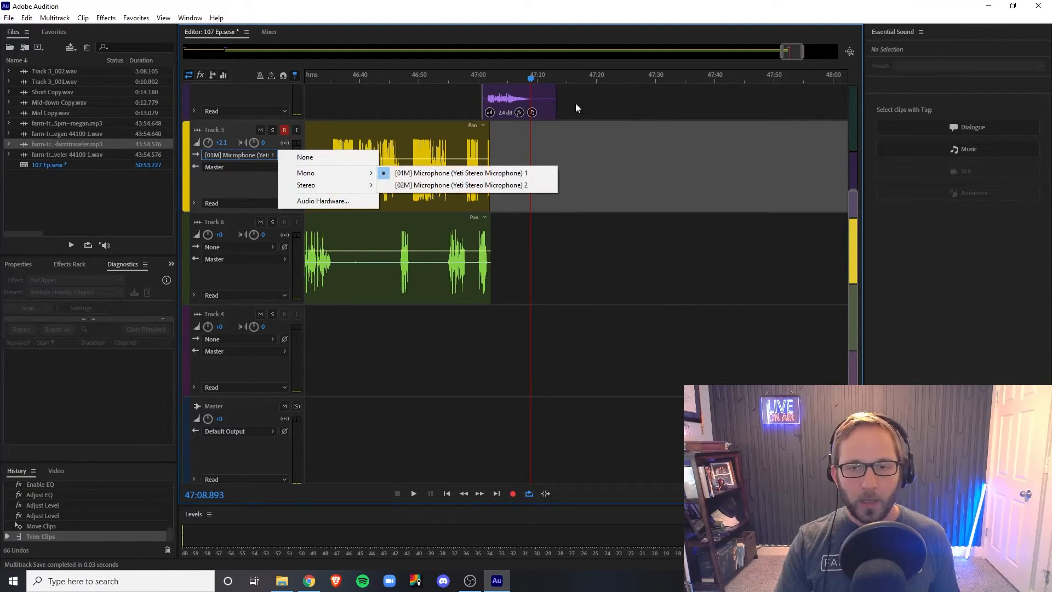
pyautogui.click(540, 78)
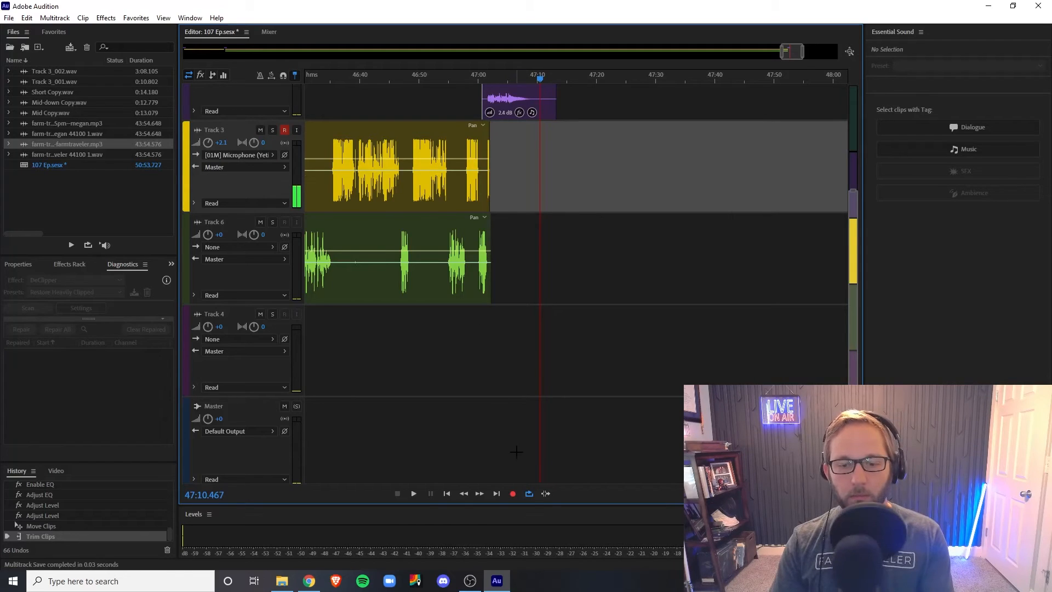
pyautogui.click(514, 494)
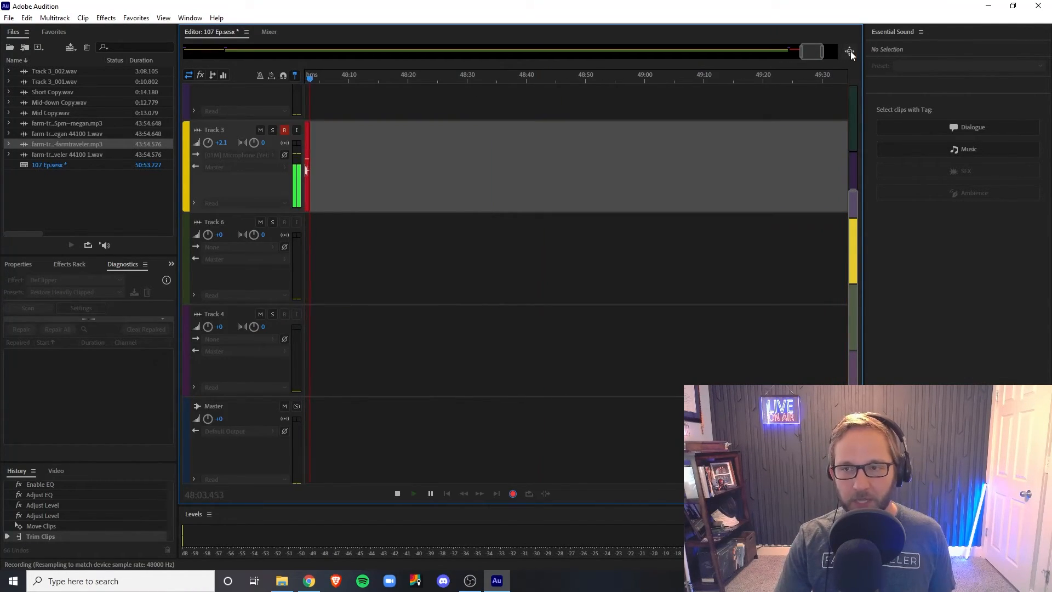
pyautogui.press('space')
# Open the newly recorded Track 3_003 clip in the waveform editor and capture a noise print from the silence at its start.
pyautogui.moveTo(811, 52); pyautogui.dragTo(792, 56)
pyautogui.click(530, 151)
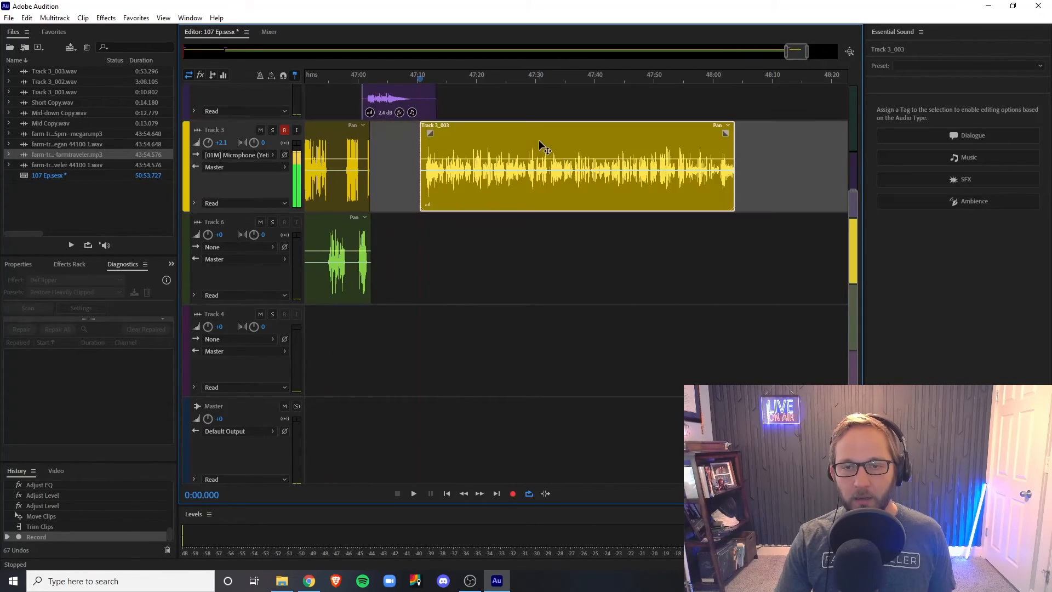
pyautogui.doubleClick(530, 151)
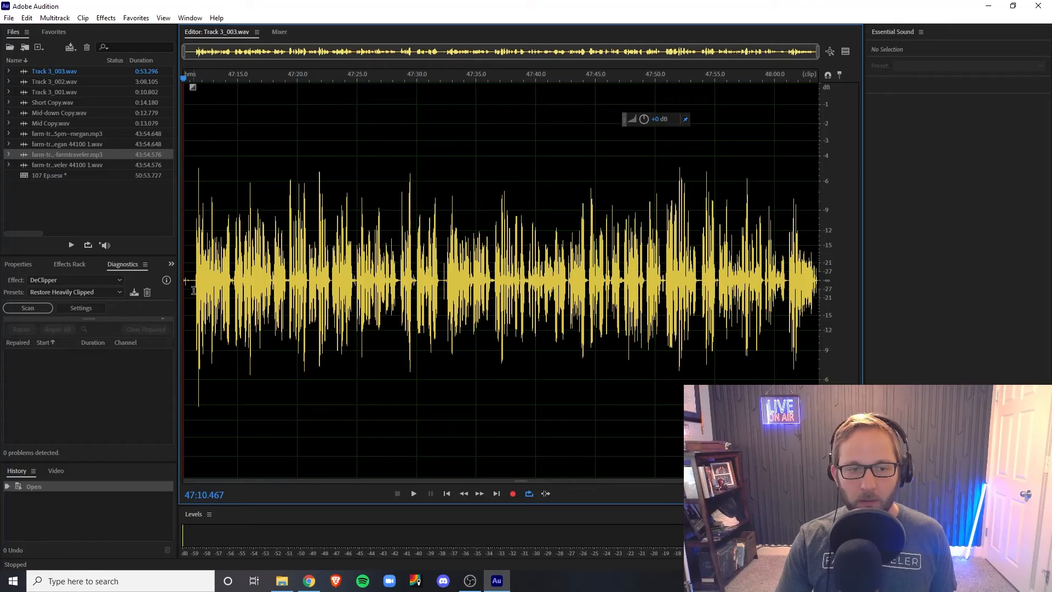
pyautogui.moveTo(193, 290); pyautogui.dragTo(180, 293)
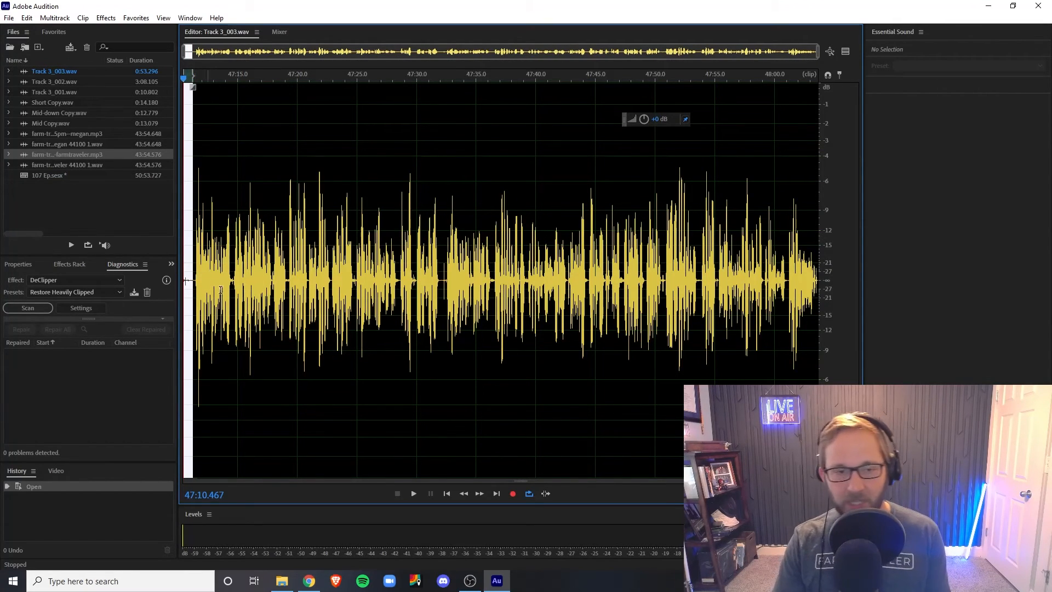
pyautogui.click(254, 291)
pyautogui.moveTo(191, 289); pyautogui.dragTo(184, 291)
pyautogui.press('space')
pyautogui.press('space')
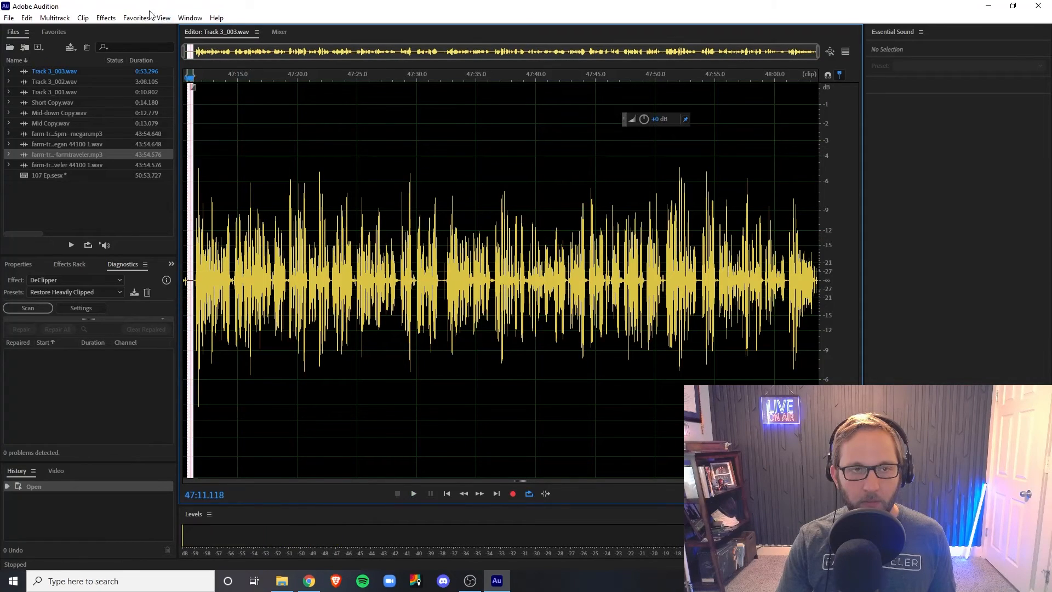
pyautogui.click(106, 18)
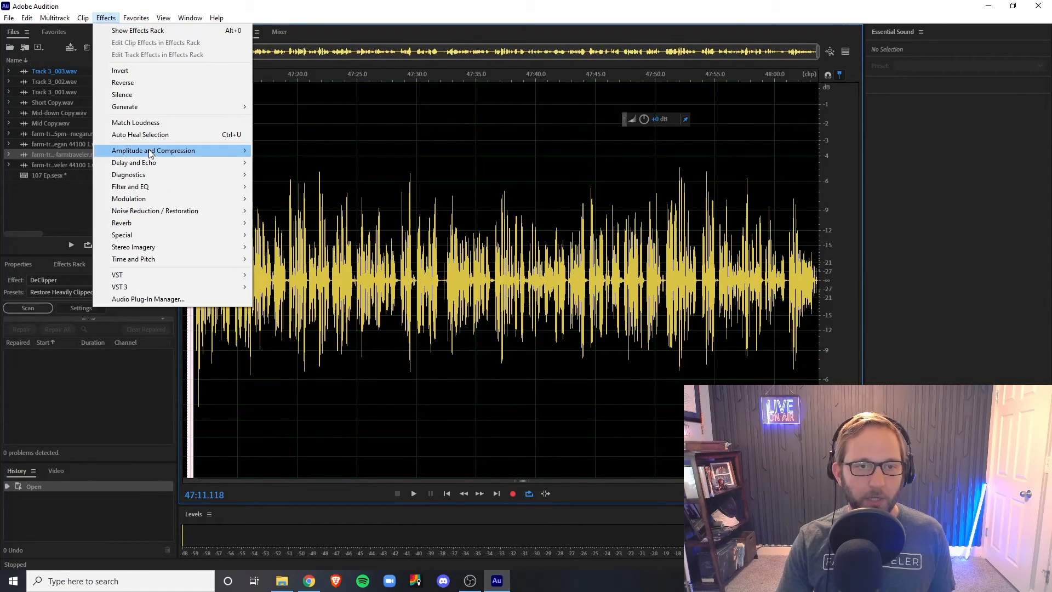
pyautogui.moveTo(159, 217)
pyautogui.click(296, 211)
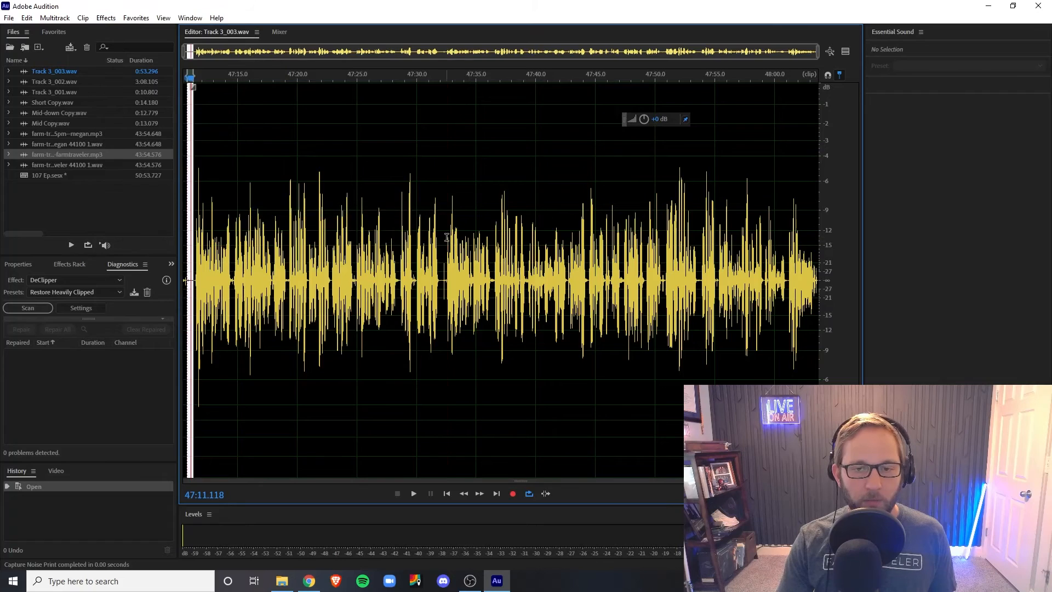
# Apply Noise Reduction to the entire Track 3_003 recording and raise its overall level.
pyautogui.hotkey('ctrl', 'a')
pyautogui.click(112, 19)
pyautogui.moveTo(158, 210)
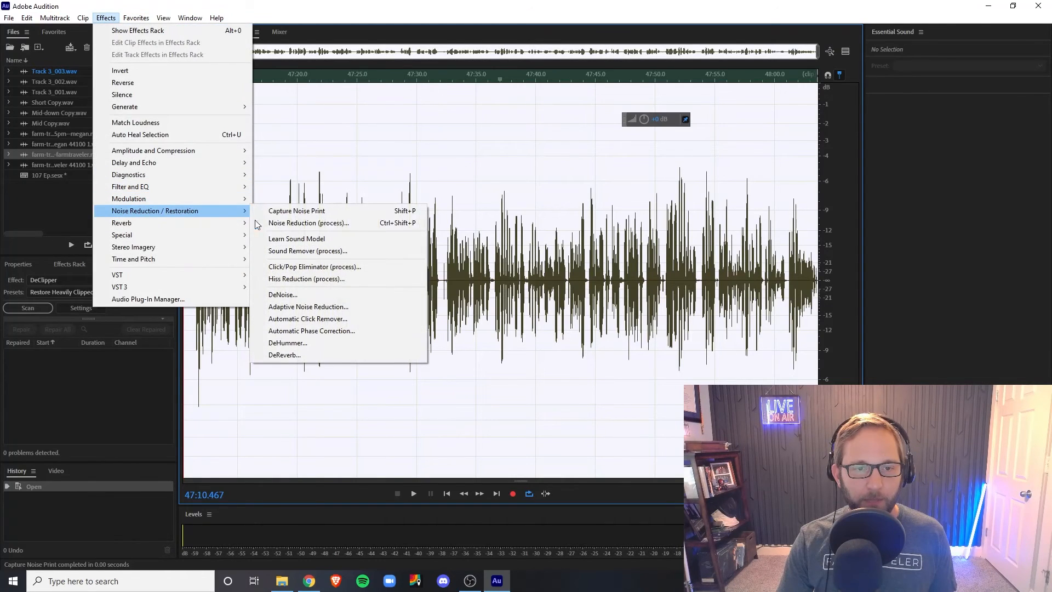
pyautogui.click(298, 225)
pyautogui.click(618, 444)
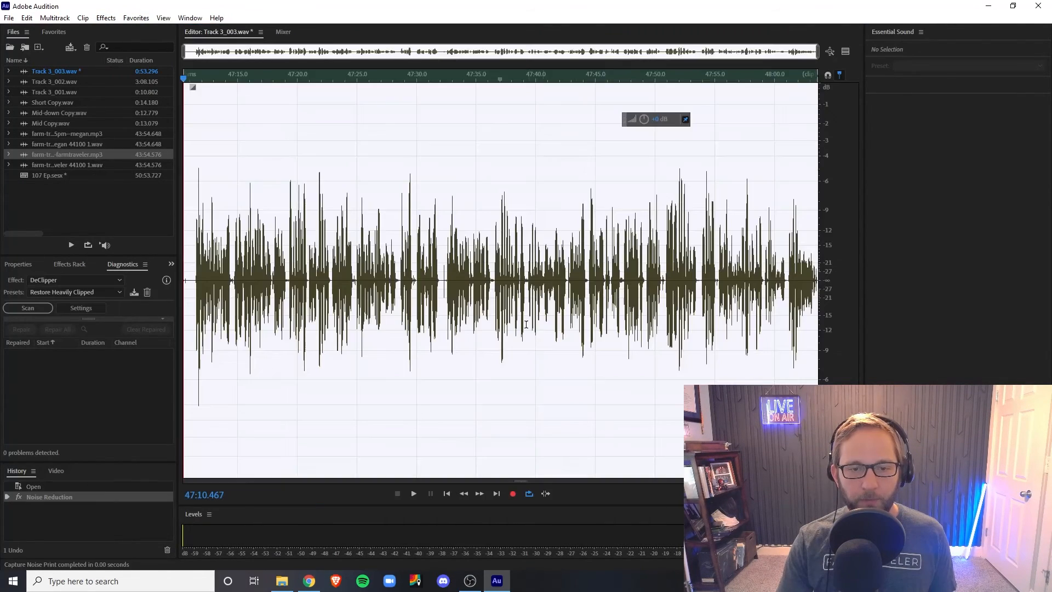
pyautogui.moveTo(645, 120); pyautogui.dragTo(662, 134)
pyautogui.click(717, 223)
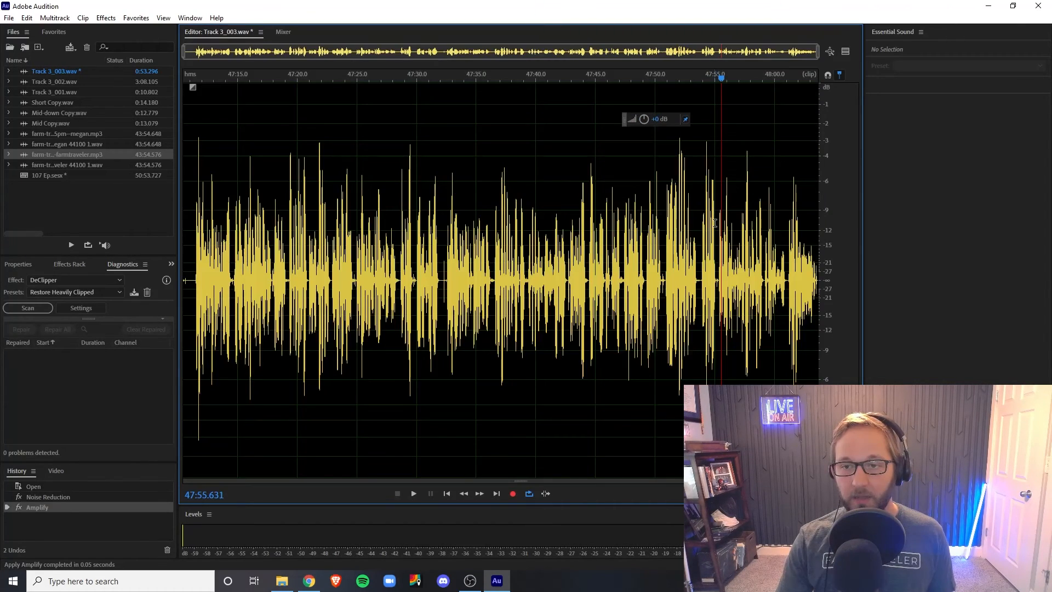
# Lower the loud peak just after the narration begins, at about 47:11.8.
pyautogui.click(195, 203)
pyautogui.scroll(5, 212, 200)
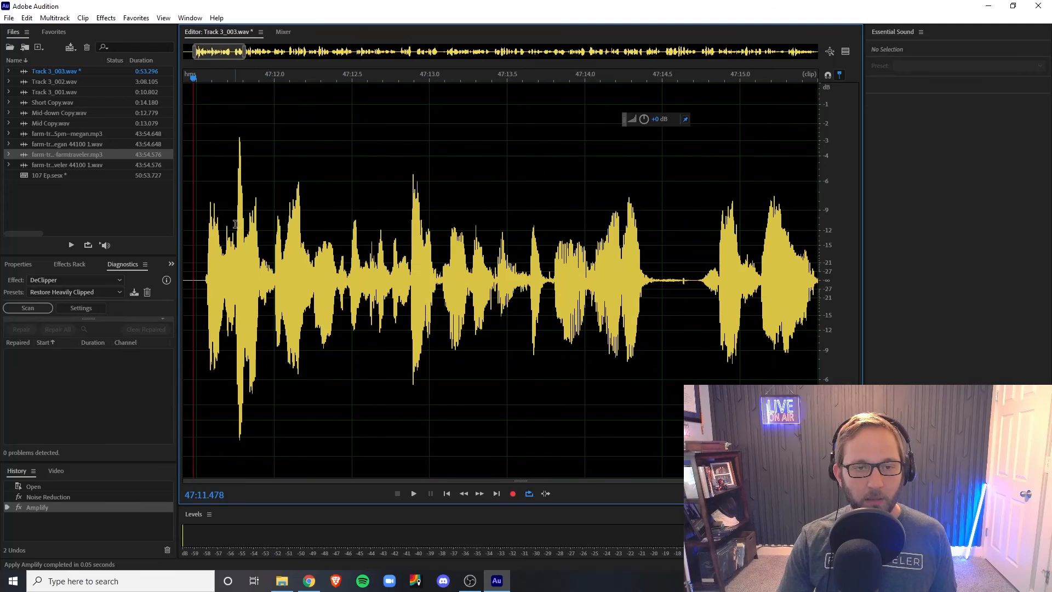
pyautogui.moveTo(235, 224); pyautogui.dragTo(244, 223)
pyautogui.moveTo(646, 119); pyautogui.dragTo(638, 118)
pyautogui.click(605, 142)
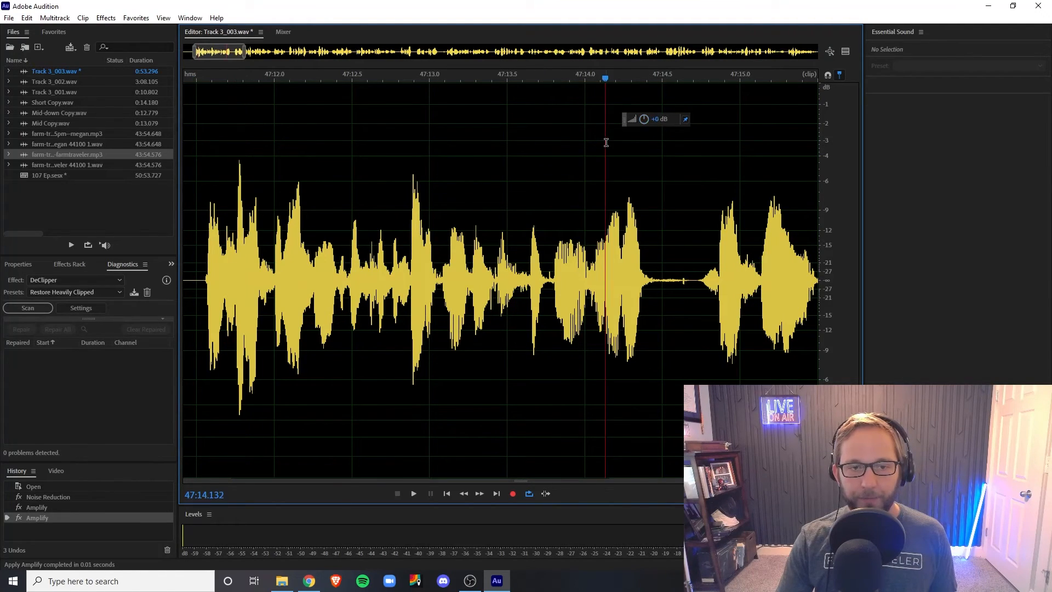
# Repeat the same level reduction on the other loud peaks in the first part of the recording.
pyautogui.scroll(-5, 544, 191)
pyautogui.moveTo(368, 212); pyautogui.dragTo(432, 215)
pyautogui.hotkey('ctrl', 'r')
pyautogui.hotkey('ctrl', 'r')
pyautogui.moveTo(570, 216); pyautogui.dragTo(585, 216)
pyautogui.hotkey('ctrl', 'r')
pyautogui.click(544, 216)
pyautogui.scroll(4, 300, 207)
pyautogui.moveTo(311, 220); pyautogui.dragTo(302, 221)
pyautogui.hotkey('ctrl', 'r')
pyautogui.scroll(-6, 485, 228)
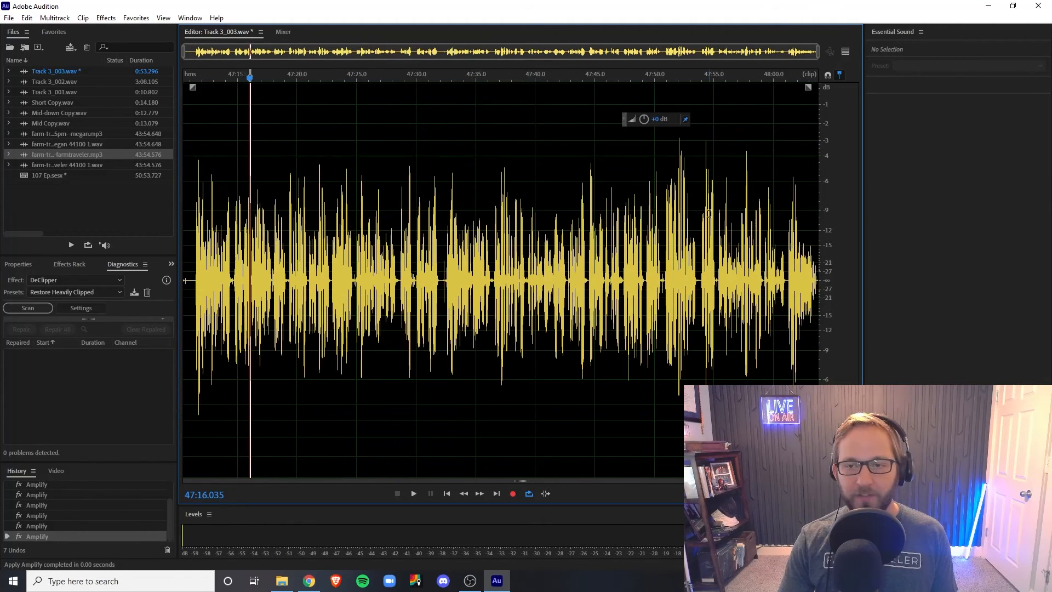
# Repeat the level reduction on the loud peaks between about 47:52 and 47:55.
pyautogui.scroll(4, 709, 216)
pyautogui.moveTo(710, 217); pyautogui.dragTo(746, 217)
pyautogui.hotkey('ctrl', 'r')
pyautogui.moveTo(630, 204); pyautogui.dragTo(597, 204)
pyautogui.hotkey('ctrl', 'r')
pyautogui.scroll(-4, 548, 206)
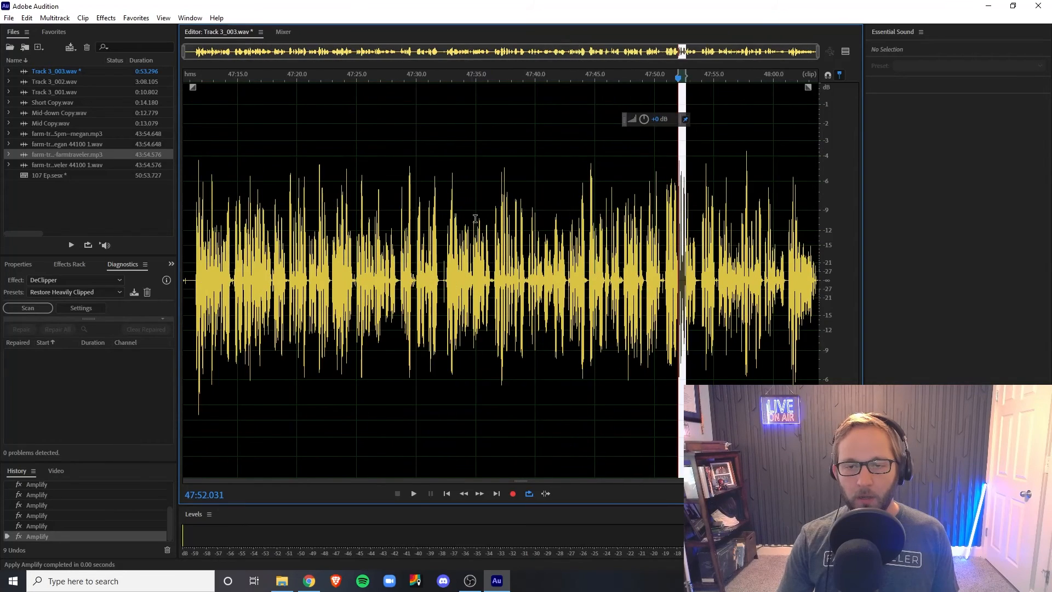
# Select the entire Track 3_003 waveform and raise its level slightly.
pyautogui.doubleClick(447, 218)
pyautogui.doubleClick(691, 192)
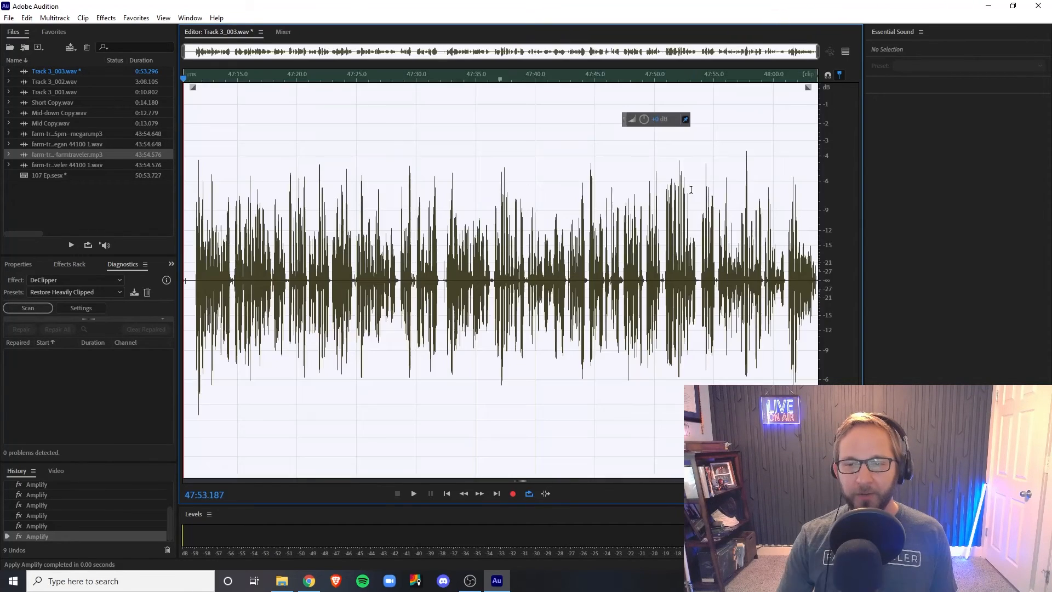
pyautogui.moveTo(644, 119); pyautogui.dragTo(650, 117)
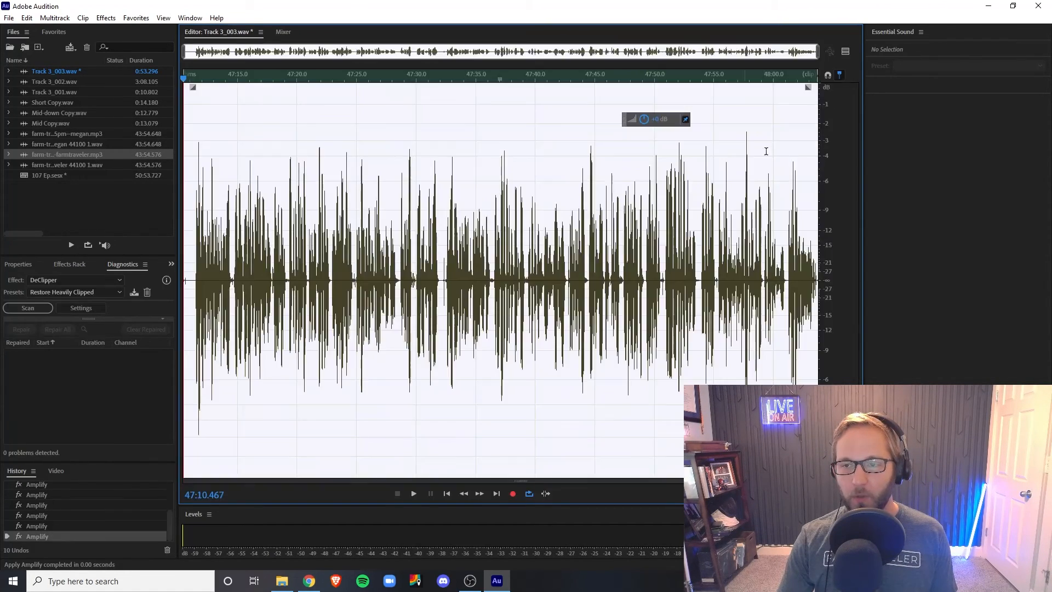
# Undo a mistaken repeat of the boost on the peak at about 47:57.7 and lower that peak's level.
pyautogui.click(745, 177)
pyautogui.scroll(2, 745, 178)
pyautogui.scroll(3, 743, 177)
pyautogui.moveTo(737, 187); pyautogui.dragTo(776, 192)
pyautogui.hotkey('ctrl', 'r')
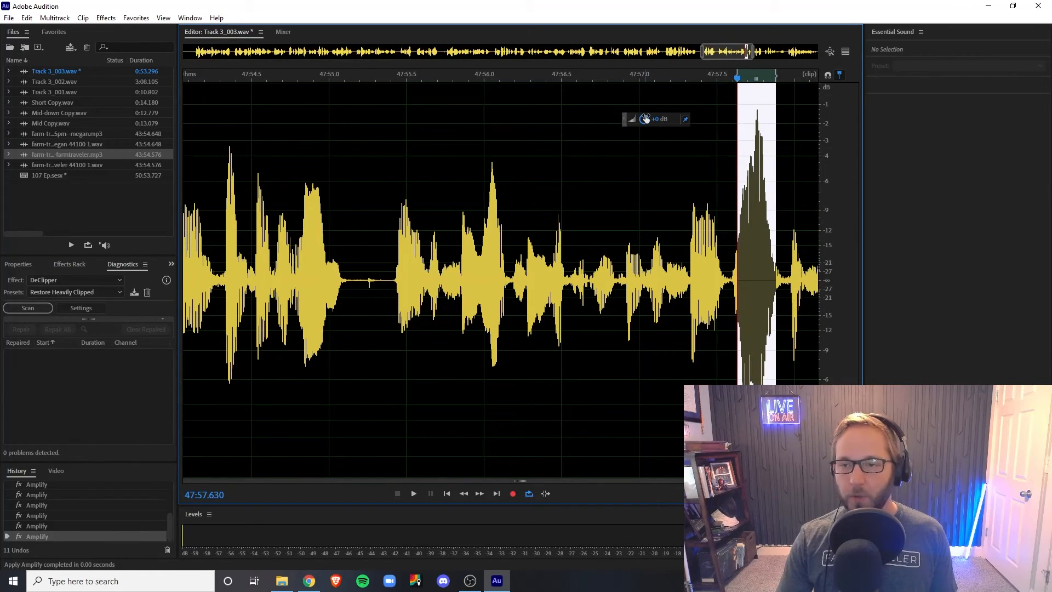
pyautogui.hotkey('ctrl', 'z')
pyautogui.moveTo(645, 119); pyautogui.dragTo(639, 120)
pyautogui.click(594, 146)
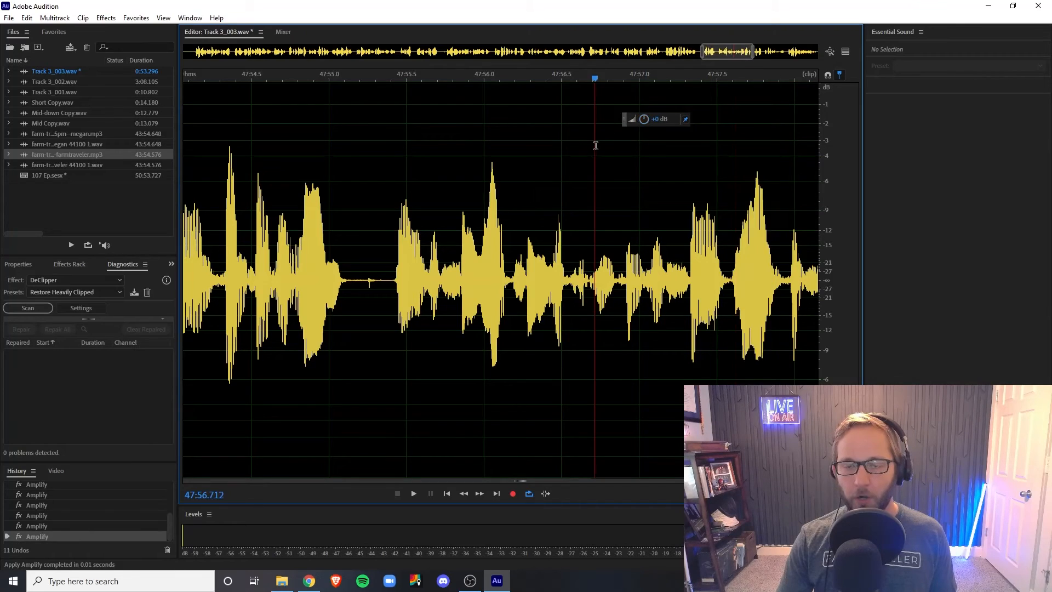
# Lower the cluster of loud peaks near the end of the recording, at about 48:02.
pyautogui.scroll(-5, 595, 146)
pyautogui.scroll(3, 794, 209)
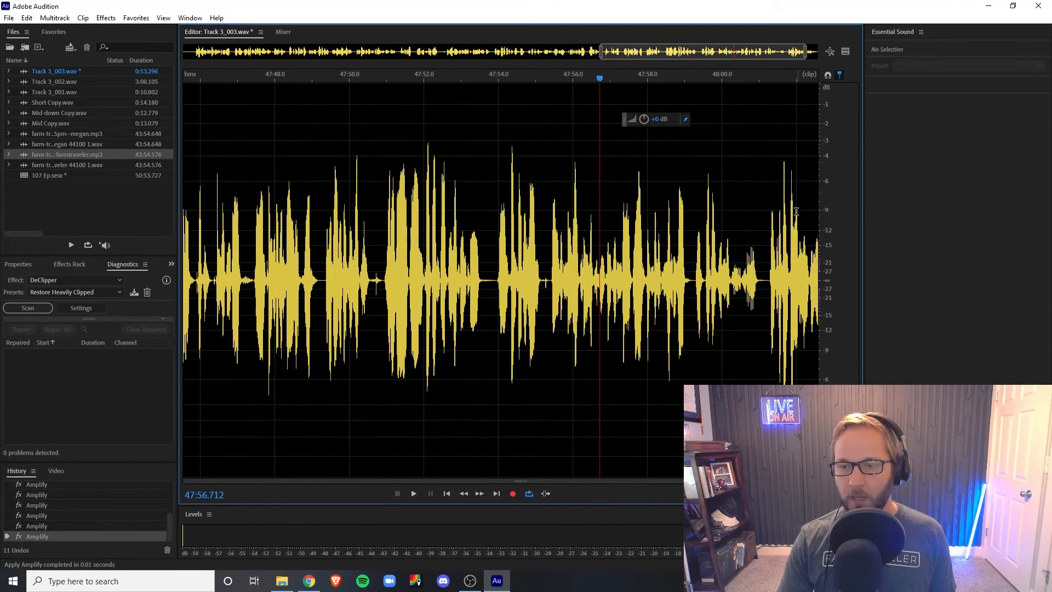
pyautogui.moveTo(800, 222); pyautogui.dragTo(778, 221)
pyautogui.moveTo(644, 119); pyautogui.dragTo(641, 120)
pyautogui.click(566, 146)
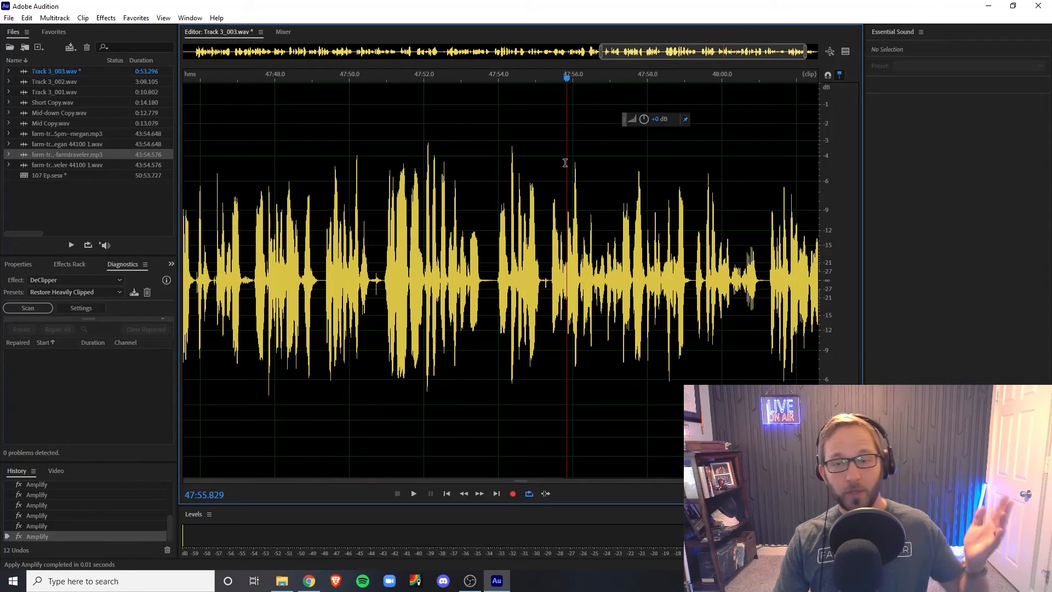
# Reduce the opening peak once more, save Track 3_003.wav, and return to the 107 Ep.sesx multitrack session.
pyautogui.scroll(-3, 563, 164)
pyautogui.moveTo(195, 228); pyautogui.dragTo(205, 225)
pyautogui.hotkey('ctrl', 's')
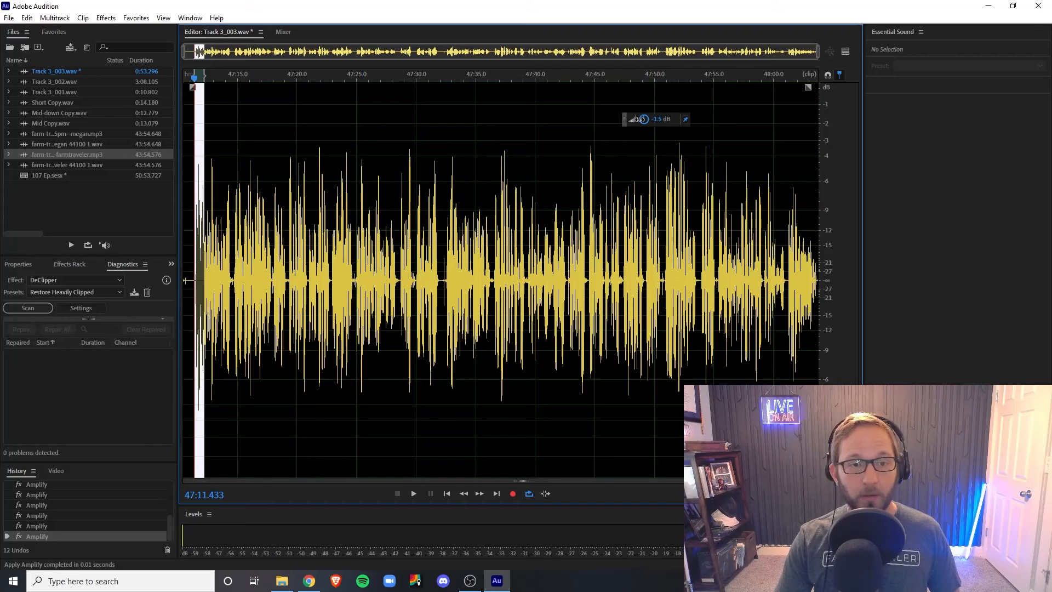
pyautogui.press('0')
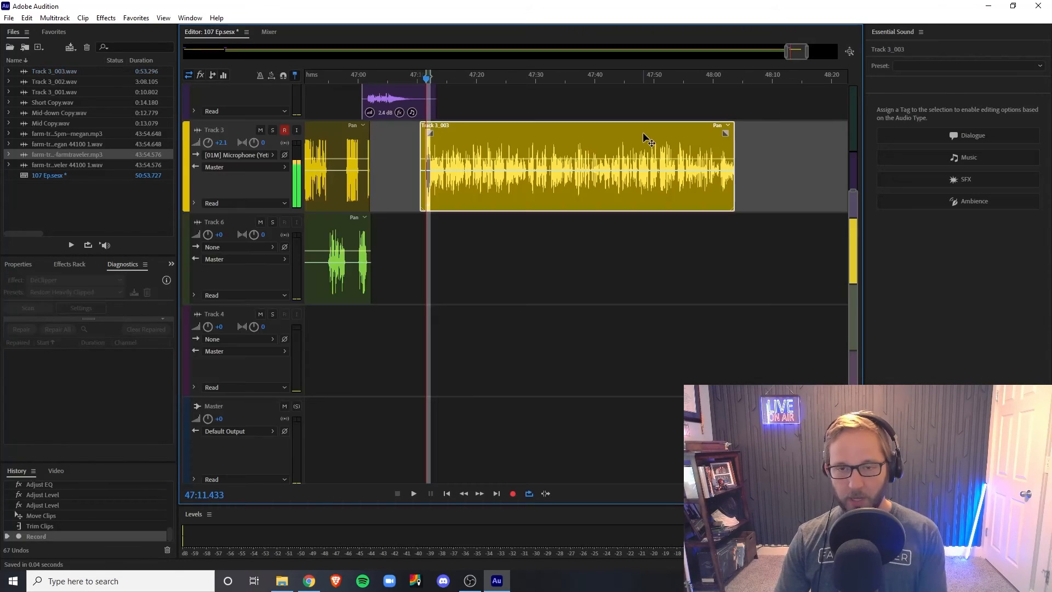
# Trim the silence from the start of the Track 3_003 clip so it begins at about 47:11.2.
pyautogui.click(407, 78)
pyautogui.scroll(4, 415, 82)
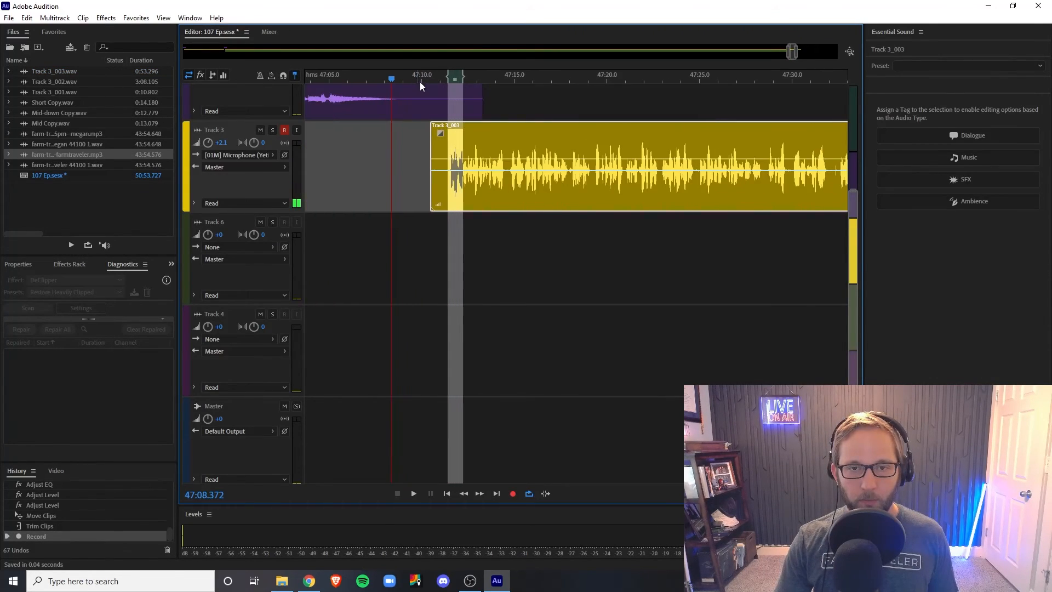
pyautogui.moveTo(430, 143); pyautogui.dragTo(444, 143)
pyautogui.click(594, 99)
# Move the Track 3_003 clip earlier to start at about 47:06.4 over the music's fading tail, and play the transition.
pyautogui.moveTo(592, 151); pyautogui.dragTo(495, 153)
pyautogui.press('space')
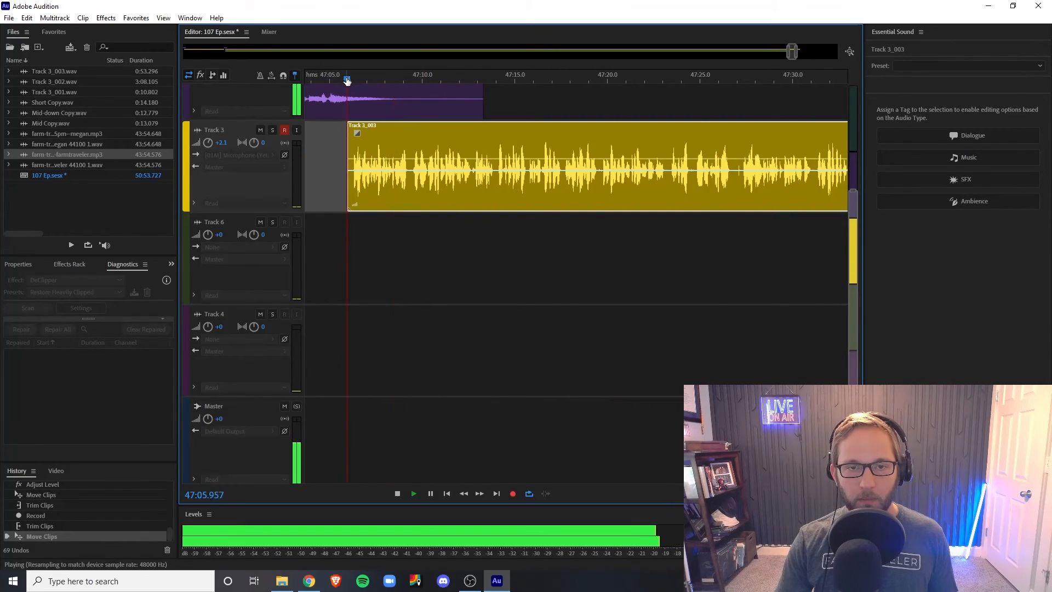
pyautogui.click(346, 77)
pyautogui.moveTo(606, 133); pyautogui.dragTo(613, 134)
# Play the closing seconds of the Track 3_003 clip from about 47:56 to check its ending.
pyautogui.moveTo(793, 52); pyautogui.dragTo(801, 54)
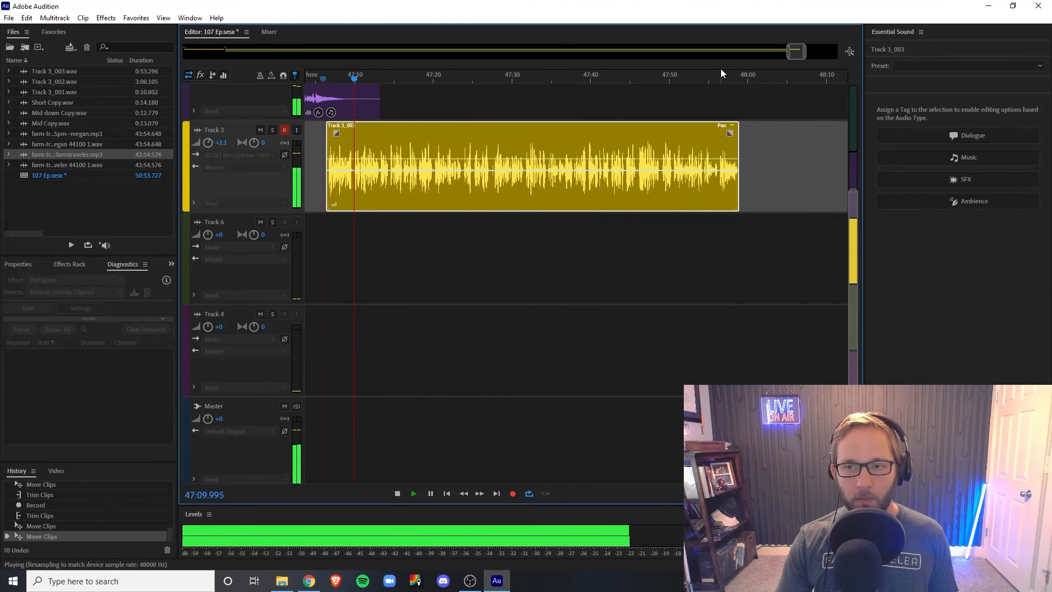
pyautogui.click(719, 81)
pyautogui.scroll(4, 723, 83)
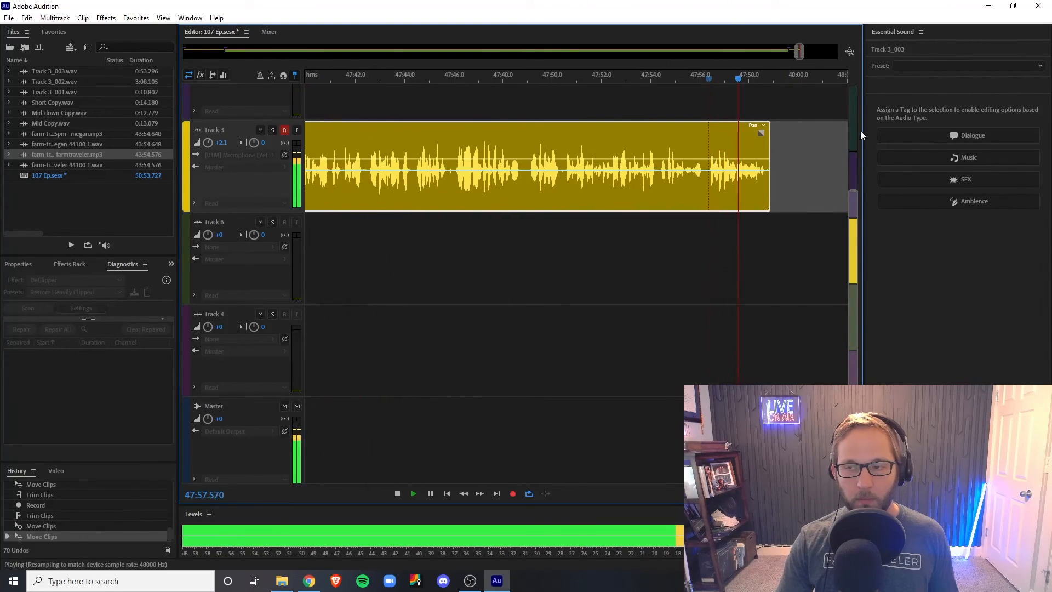
pyautogui.press('space')
# Check the intro clip's EQ settings, tag Track 3_003 as Dialogue, and enable its Clarity EQ with Background Voice at an amount of 3.0.
pyautogui.press('Home')
pyautogui.click(705, 144)
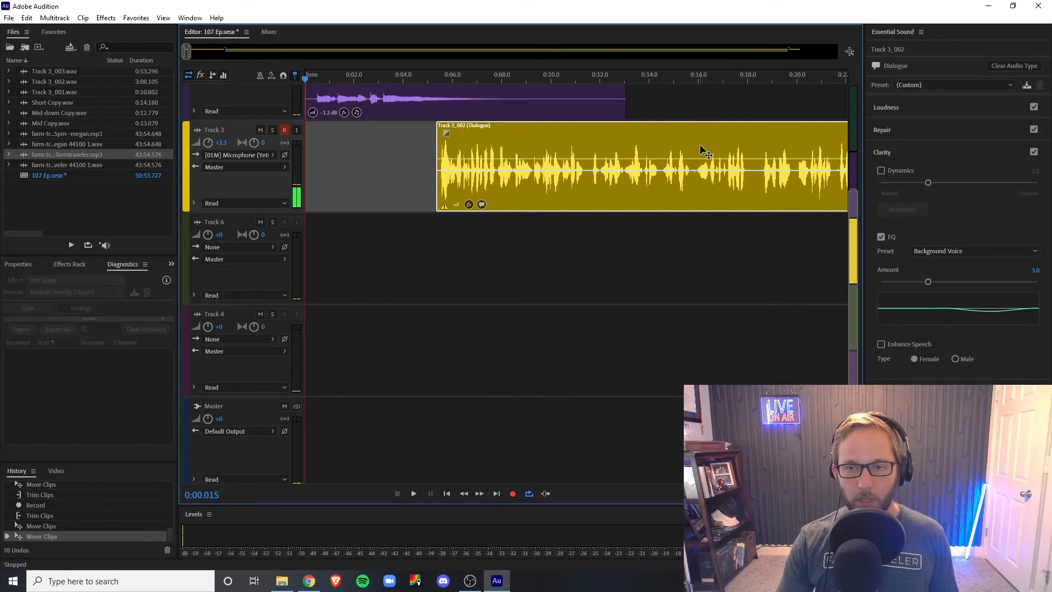
pyautogui.moveTo(191, 56); pyautogui.dragTo(796, 68)
pyautogui.click(631, 159)
pyautogui.click(950, 139)
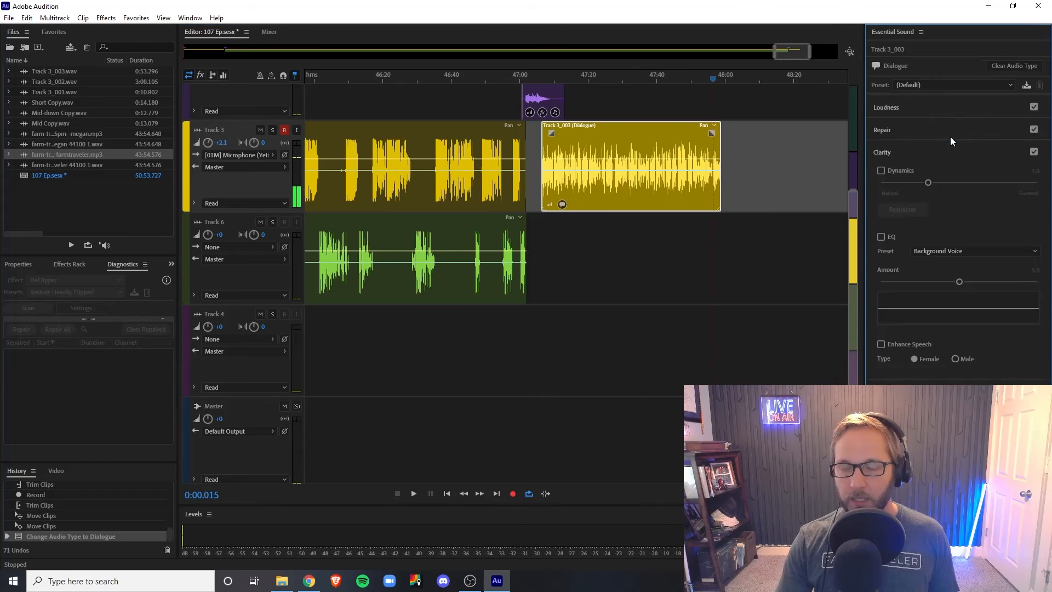
pyautogui.click(881, 237)
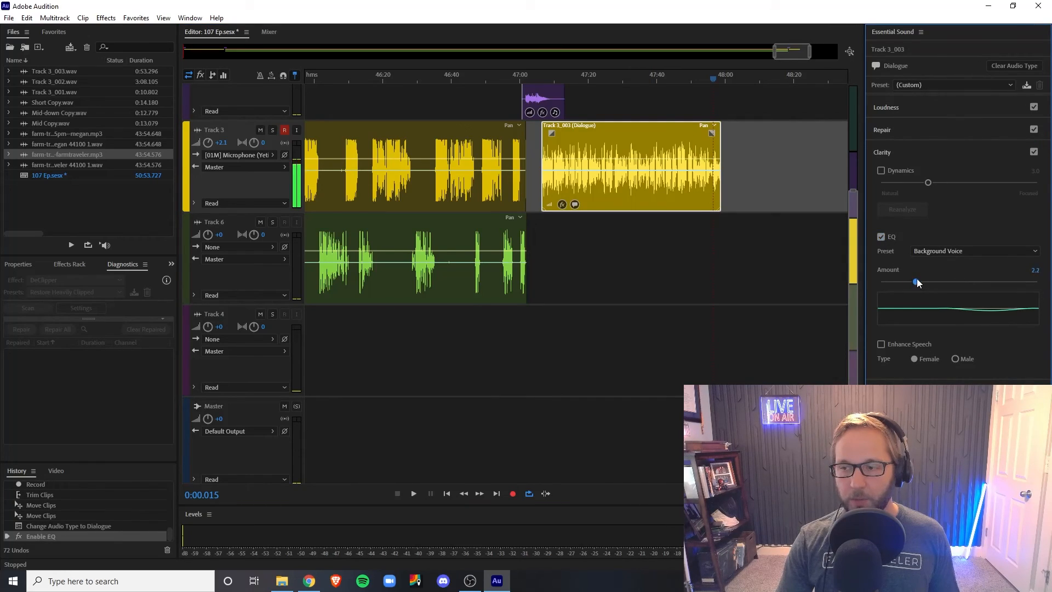
pyautogui.moveTo(924, 279); pyautogui.dragTo(928, 281)
# Play the Track 3_003 clip from about 47:27 to check its sound, and save the session.
pyautogui.click(615, 79)
pyautogui.press('space')
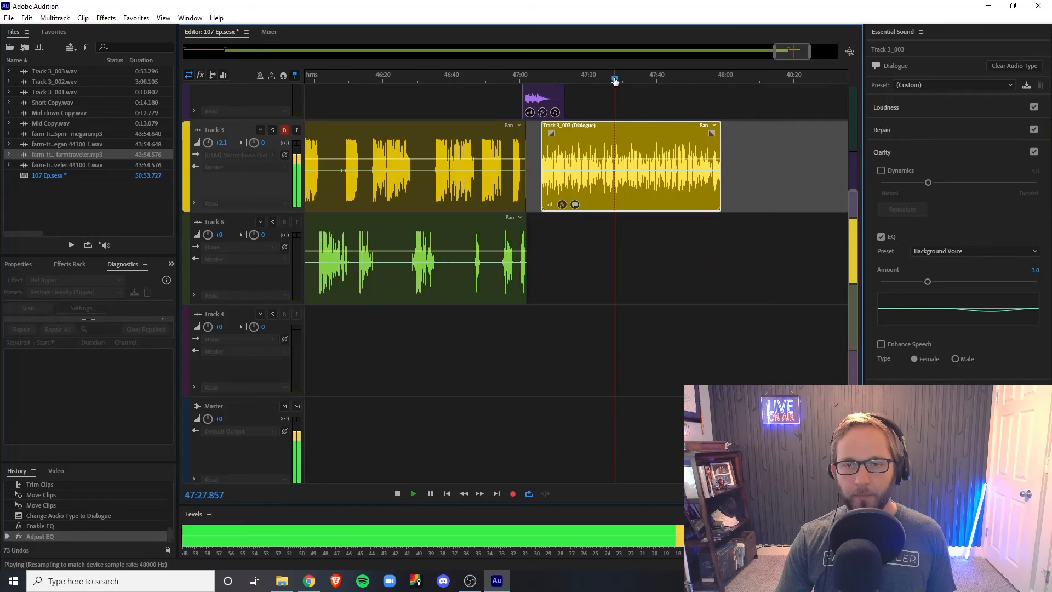
pyautogui.press('space')
pyautogui.hotkey('ctrl', 's')
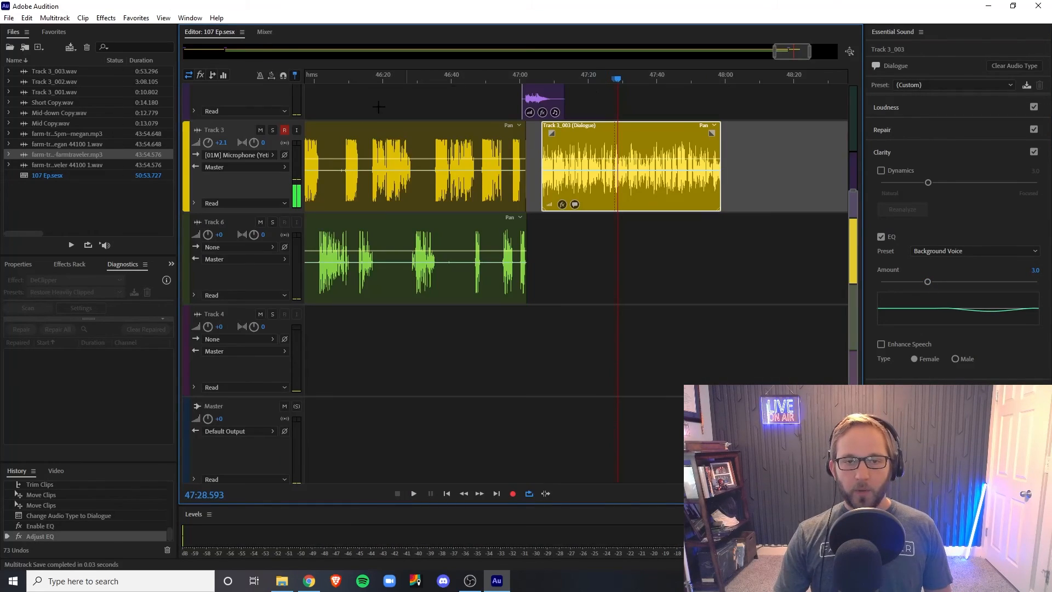
# Disarm Track 3 for recording and start a multitrack mixdown export of the entire session.
pyautogui.click(285, 129)
pyautogui.click(9, 18)
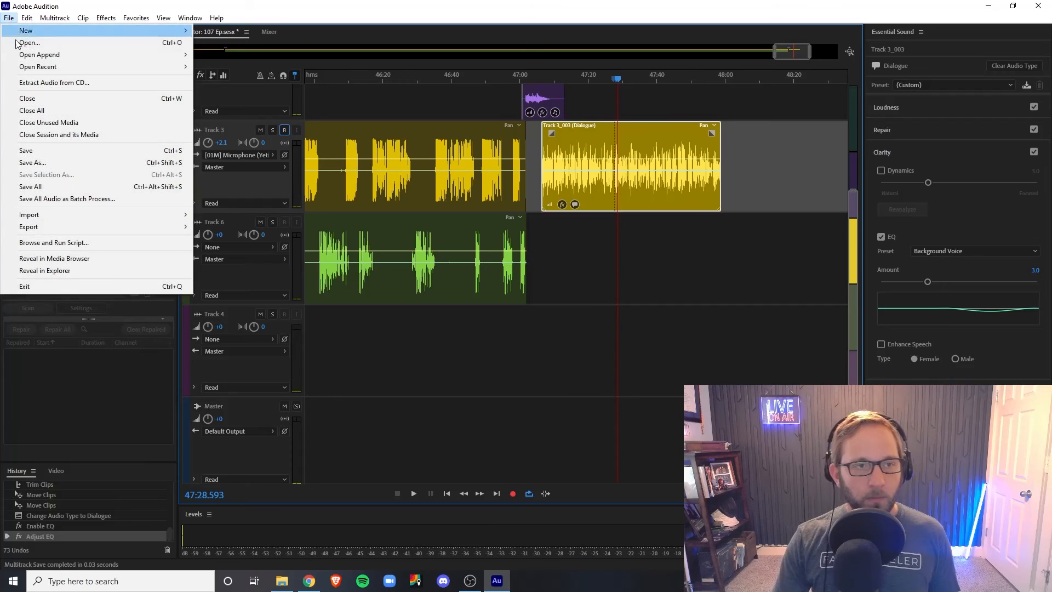
pyautogui.moveTo(53, 233)
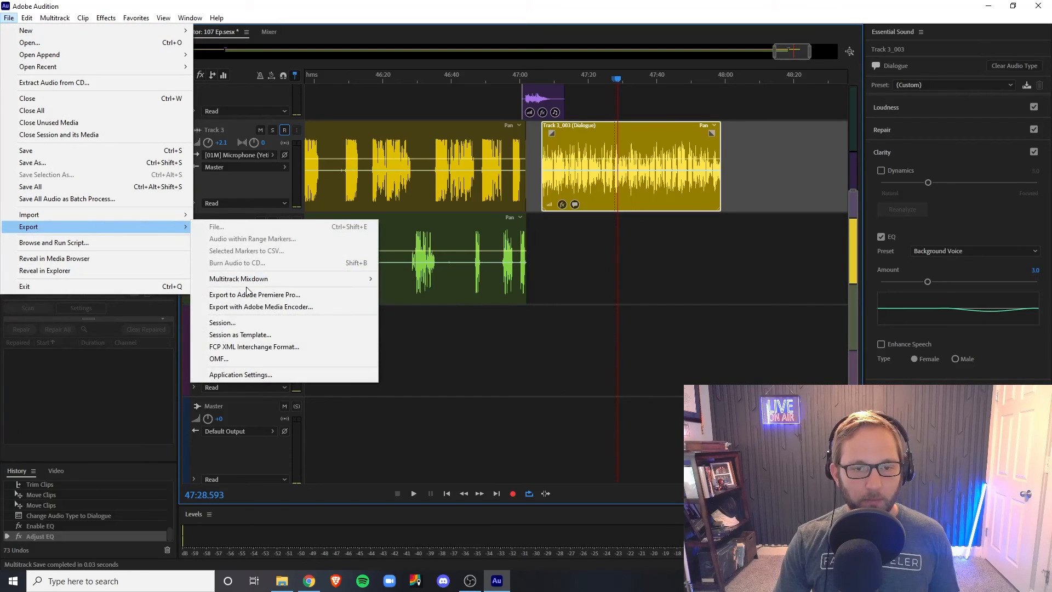
pyautogui.moveTo(247, 285)
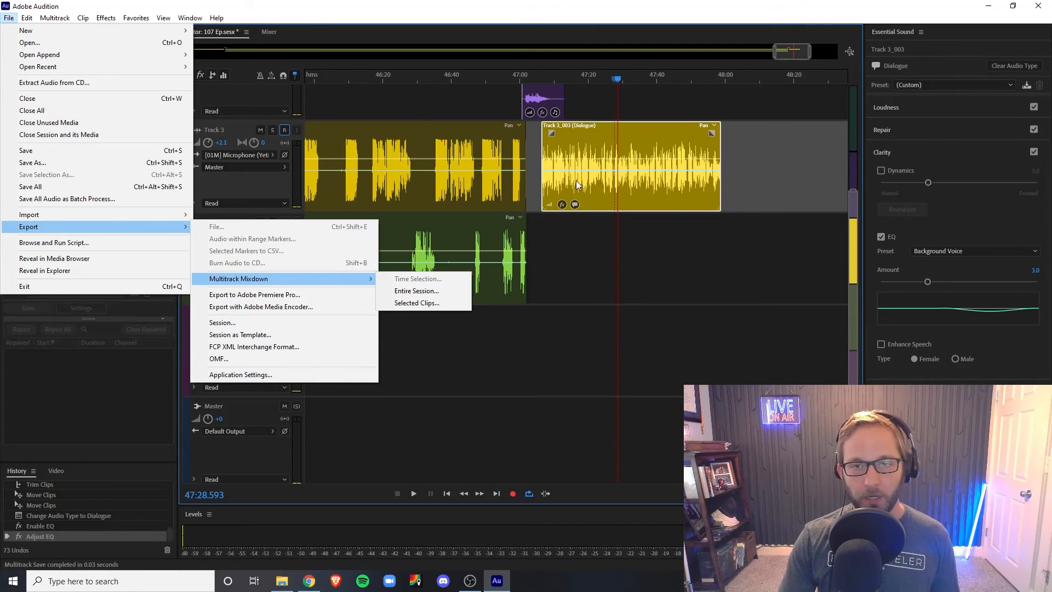
pyautogui.click(417, 291)
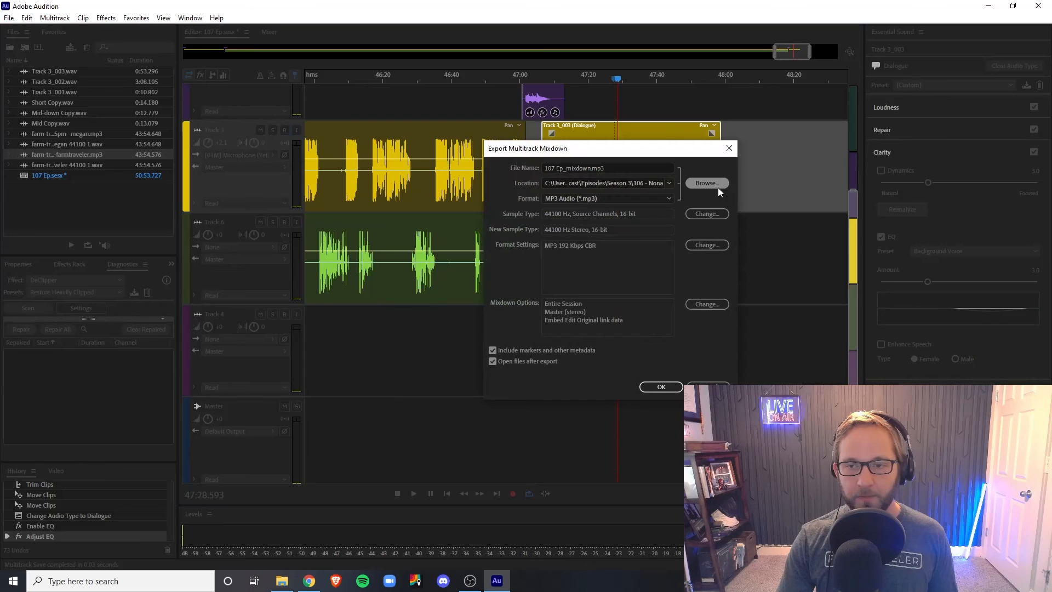
# Set the mixdown's save location to the episode 107 folder inside Season 3.
pyautogui.click(702, 187)
pyautogui.click(257, 51)
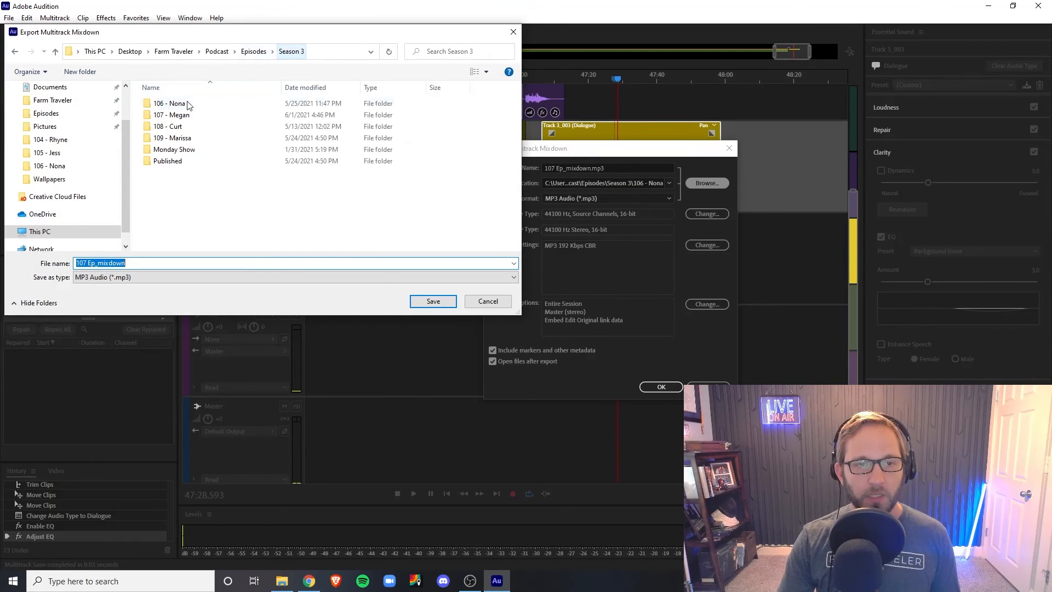
pyautogui.doubleClick(177, 115)
# Name the mixdown file 107 Final and export it as MP3 audio.
pyautogui.click(159, 262)
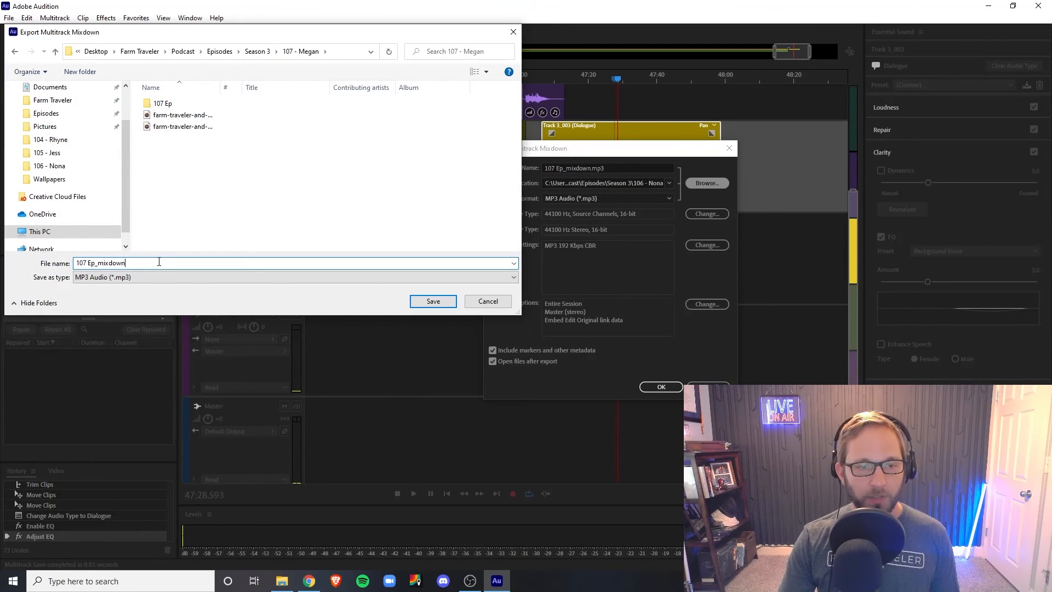
pyautogui.press('BackSpace')
pyautogui.press('BackSpace')
pyautogui.press('BackSpace')
pyautogui.press('BackSpace')
pyautogui.press('BackSpace')
pyautogui.press('BackSpace')
pyautogui.press('BackSpace')
pyautogui.press('BackSpace')
pyautogui.press('BackSpace')
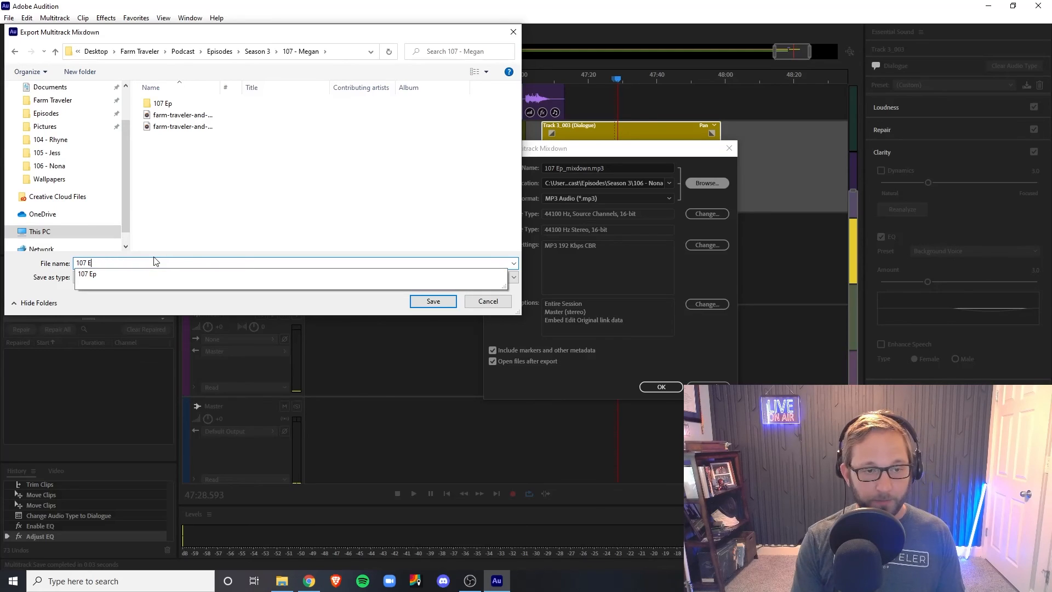
pyautogui.write('Final')
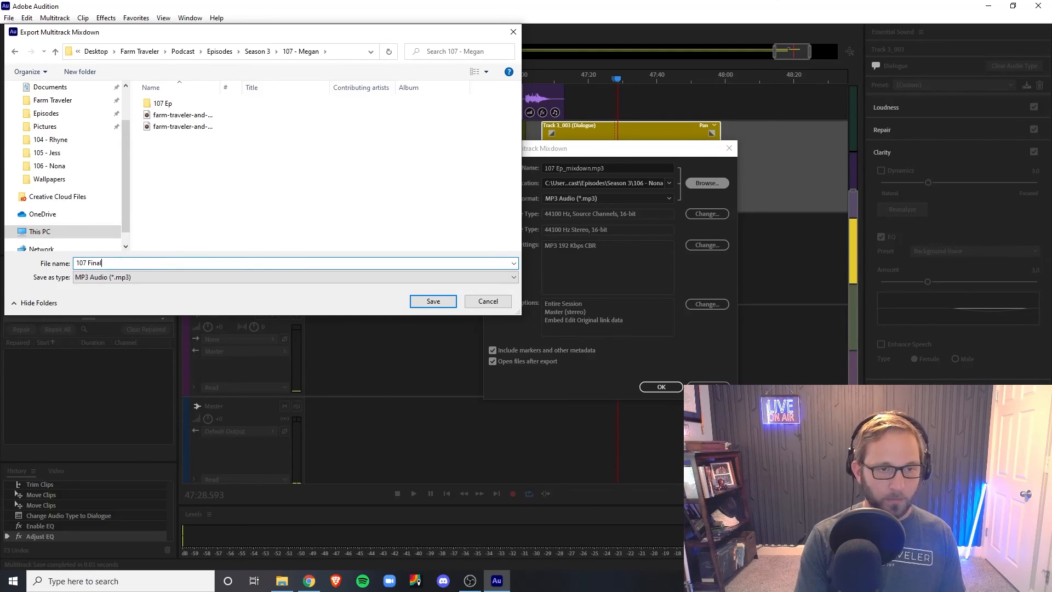
pyautogui.press('Return')
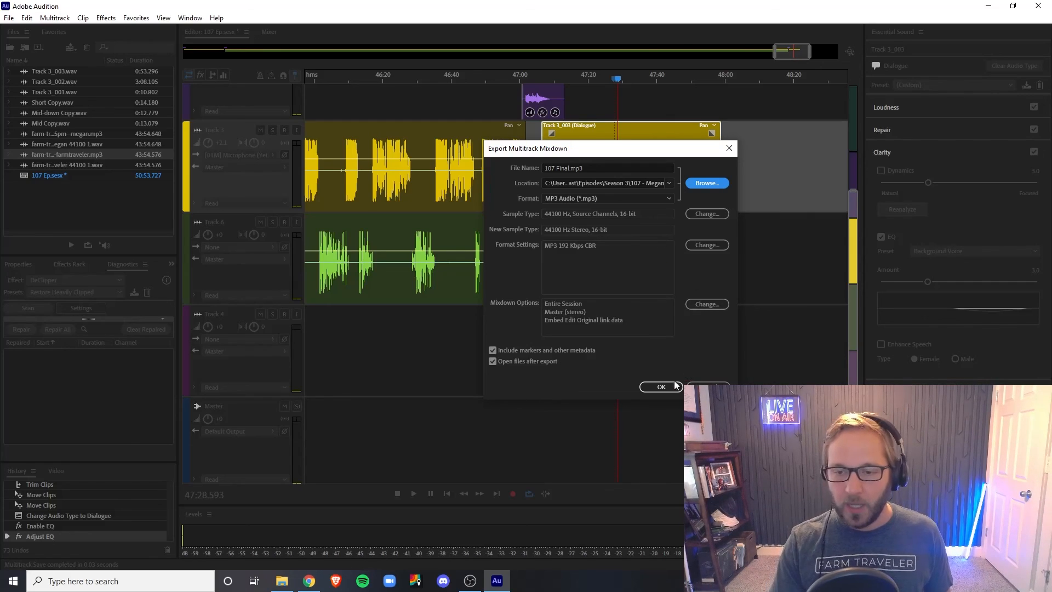
pyautogui.click(661, 386)
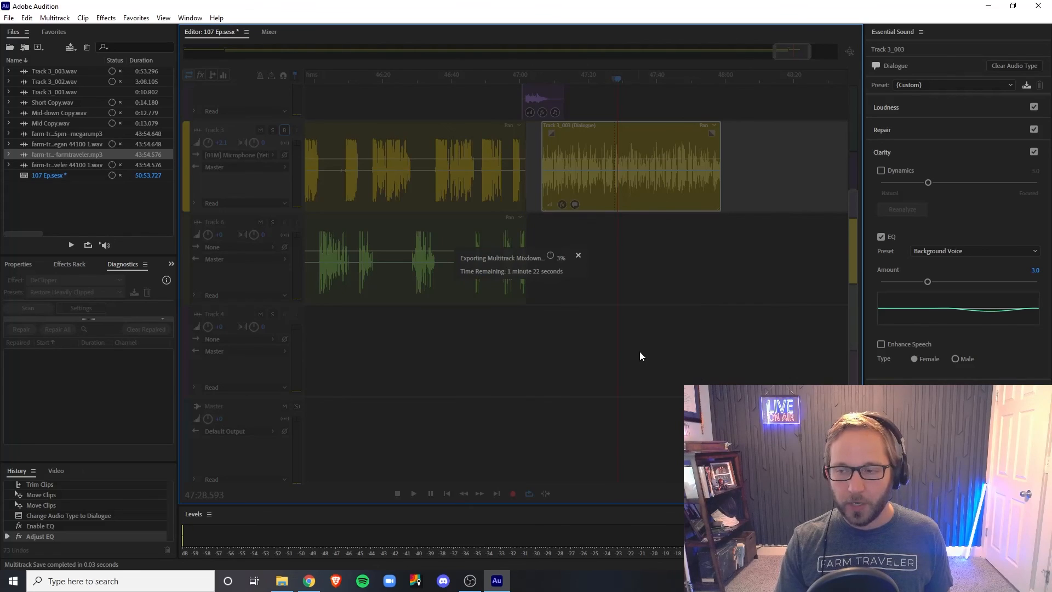